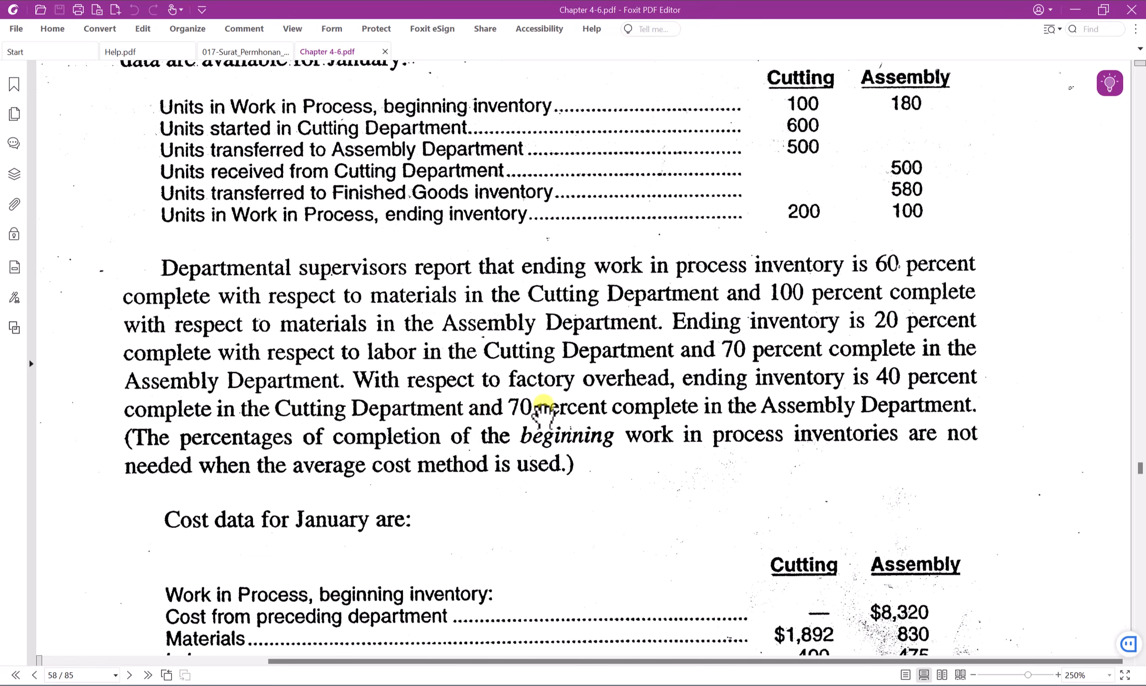
Switch to the Chapter 6 Template workbook in Excel and inspect the materials, labor and overhead completion percentages in row 12 of the January 20A report.
key("alt+Tab")
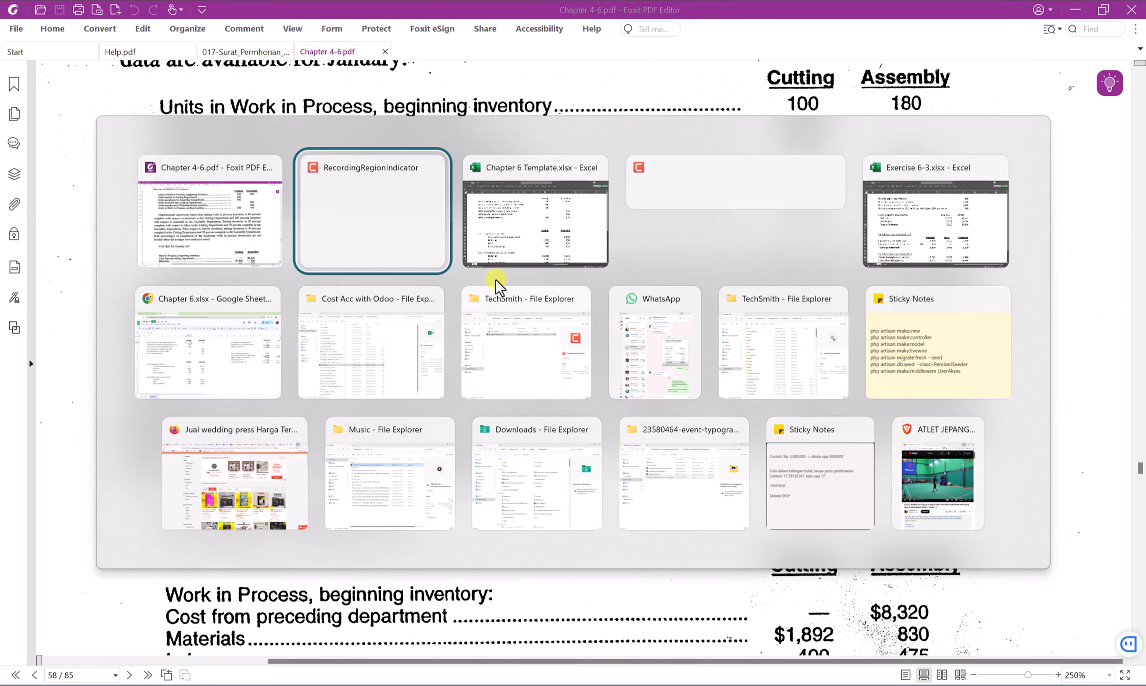
left_click(553, 229)
left_click(791, 332)
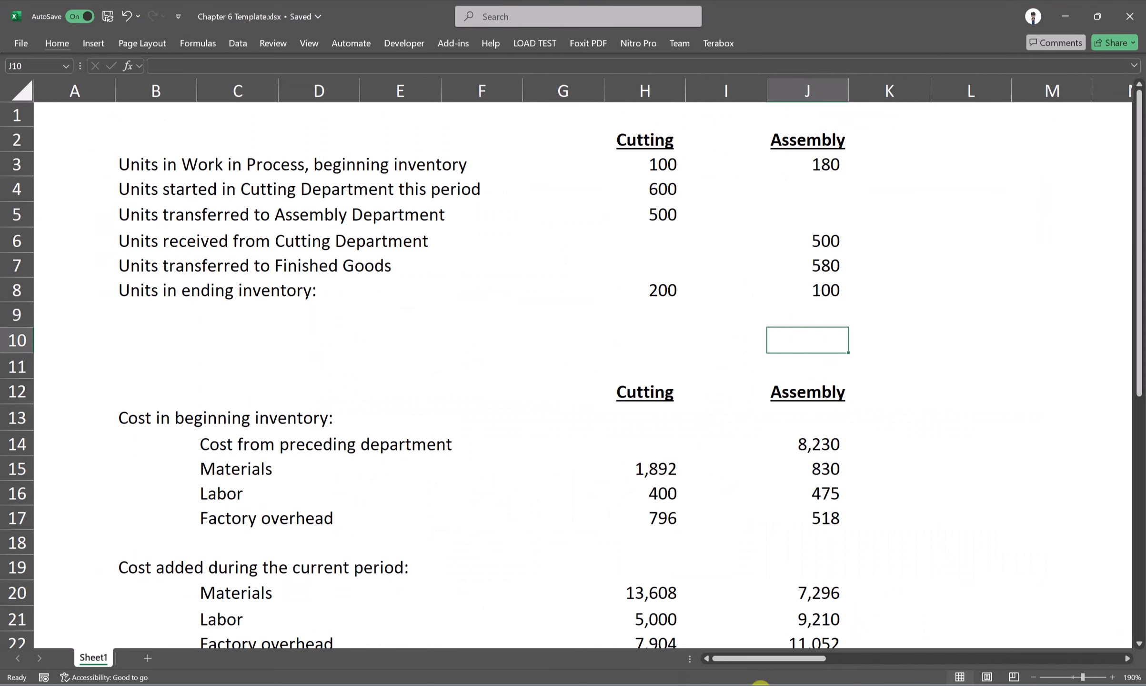
mouse_move(764, 684)
left_click(862, 593)
left_click(896, 613)
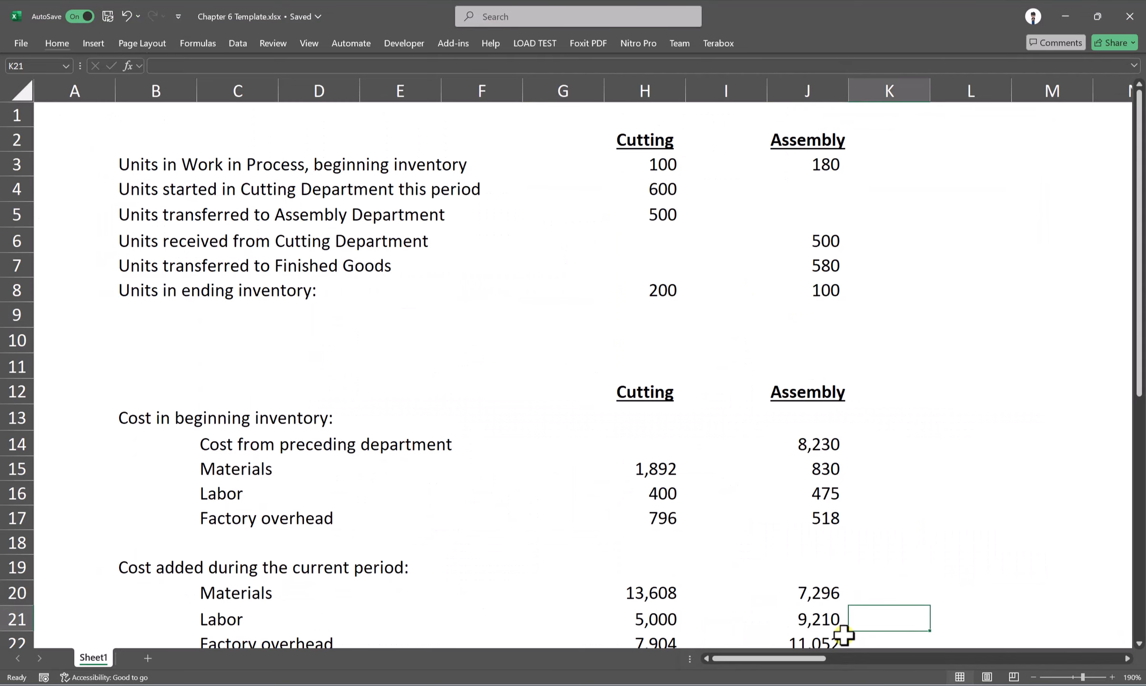
left_click_drag(810, 662, 1090, 657)
scroll(688, 402, "down", 1)
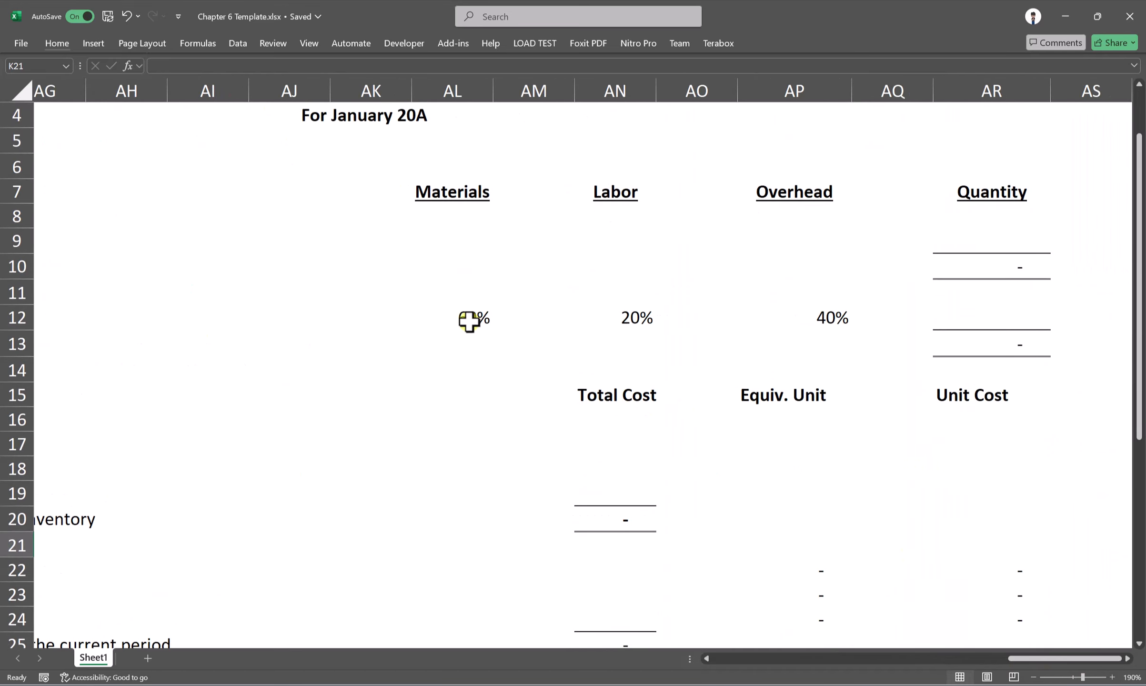
left_click(467, 317)
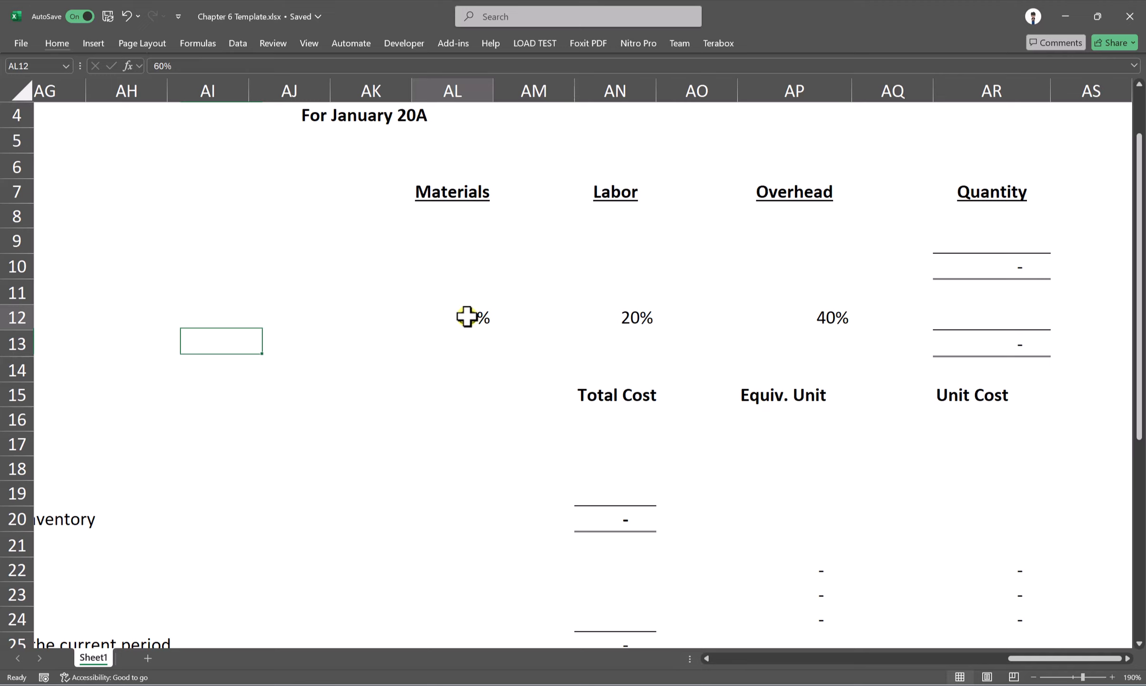
left_click(630, 320)
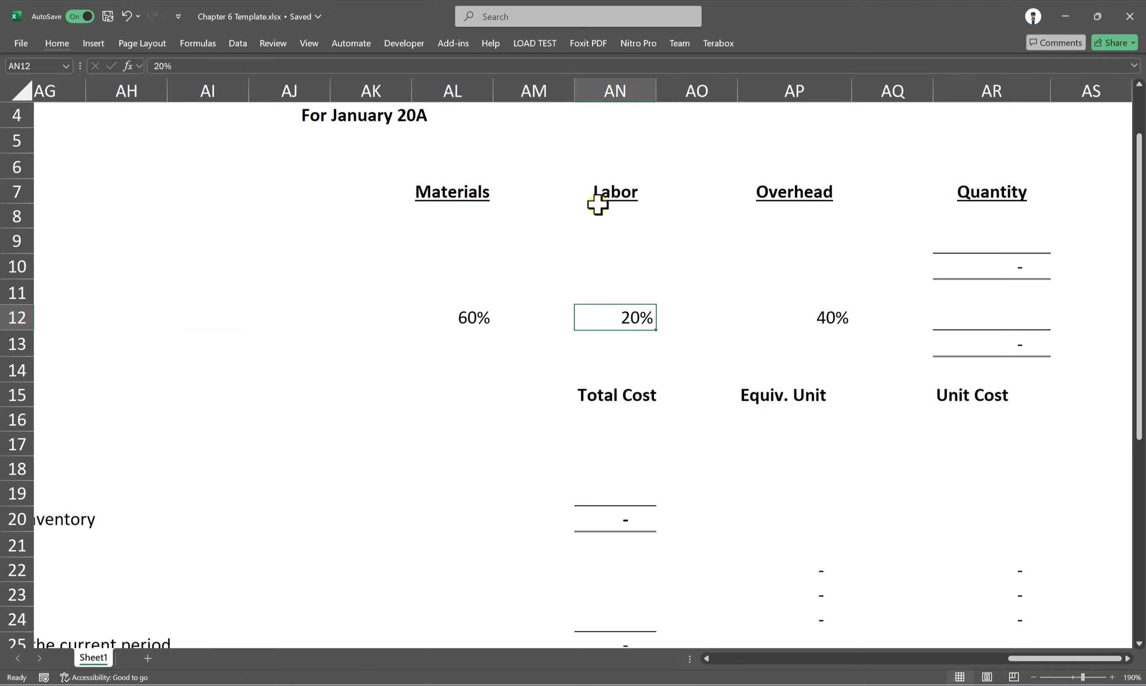
left_click(805, 324)
Review the equivalent unit table and the beginning inventory and current-period cost data in the workbook.
left_click_drag(1007, 660, 831, 656)
scroll(814, 501, "up", 1)
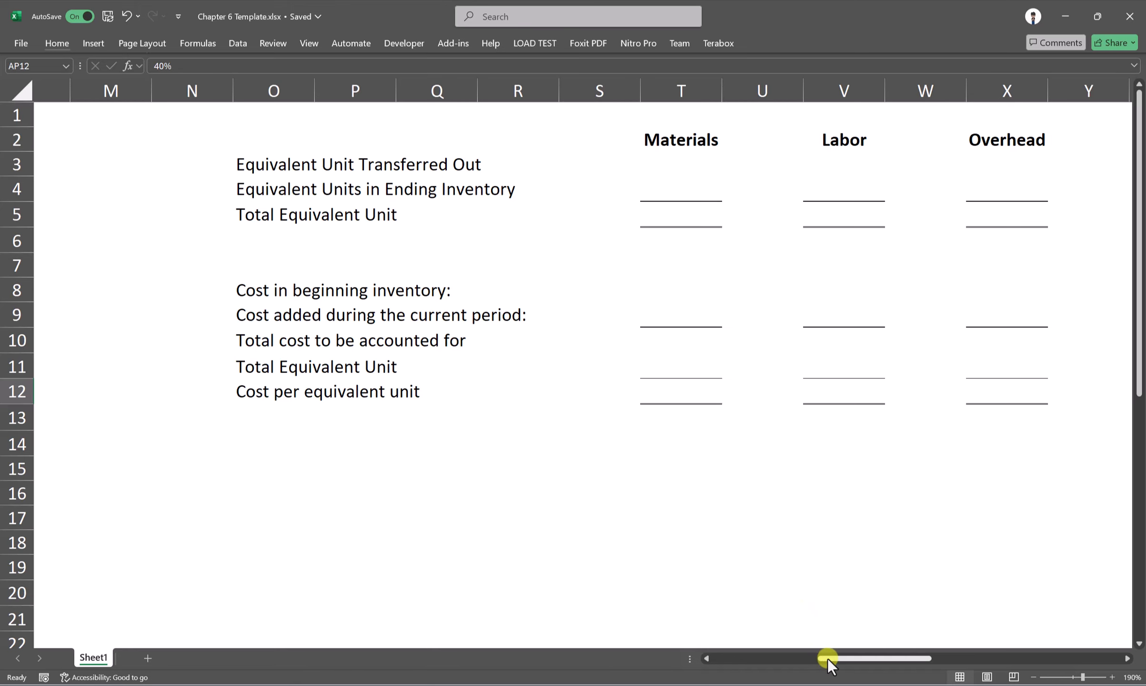
left_click_drag(828, 659, 706, 660)
scroll(726, 484, "down", 4)
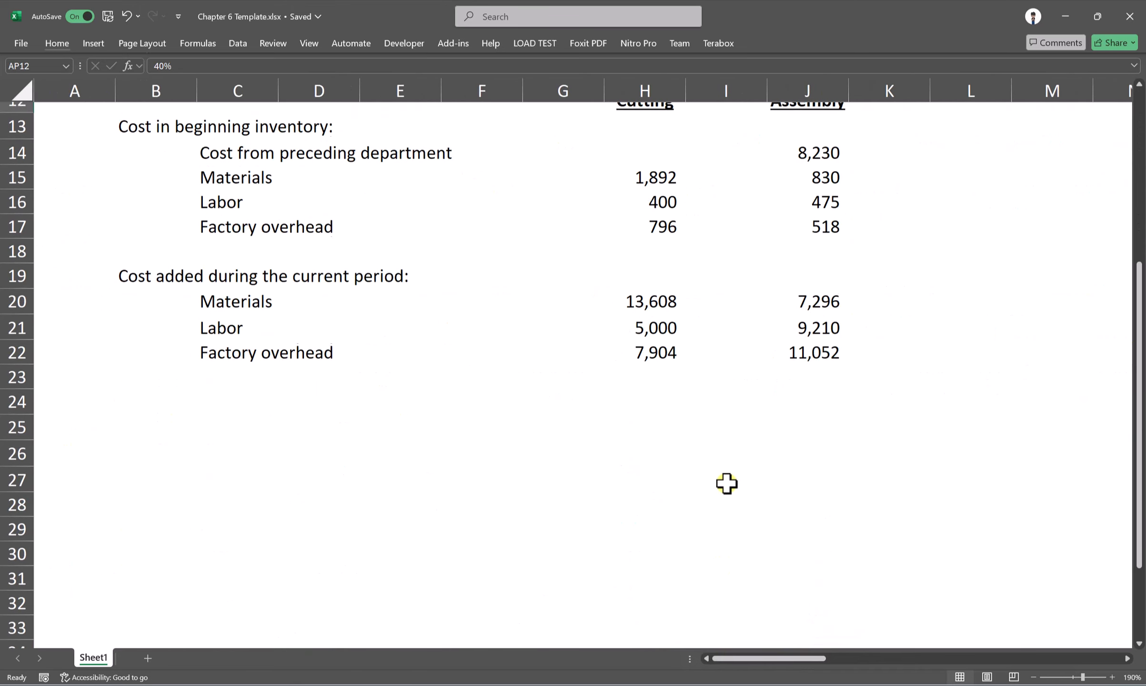
scroll(726, 483, "up", 4)
Switch to the Chapter 4-6 PDF in Foxit and compare the Cutting Department's January units with its beginning inventory costs.
key("alt+Tab")
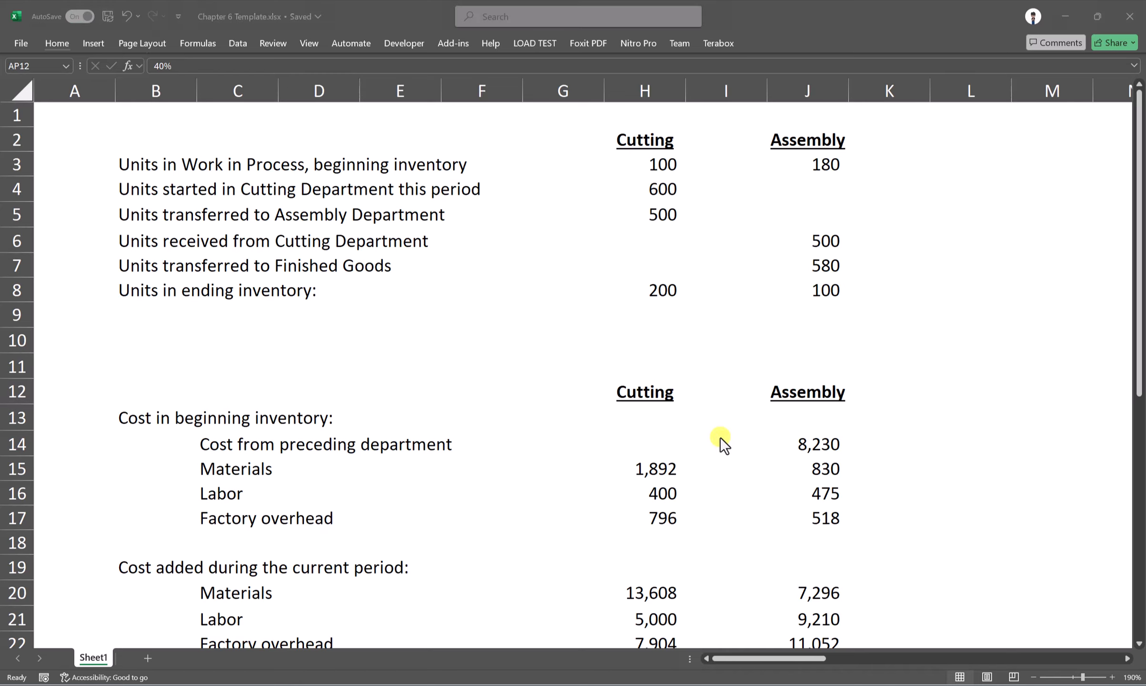
scroll(511, 389, "down", 3)
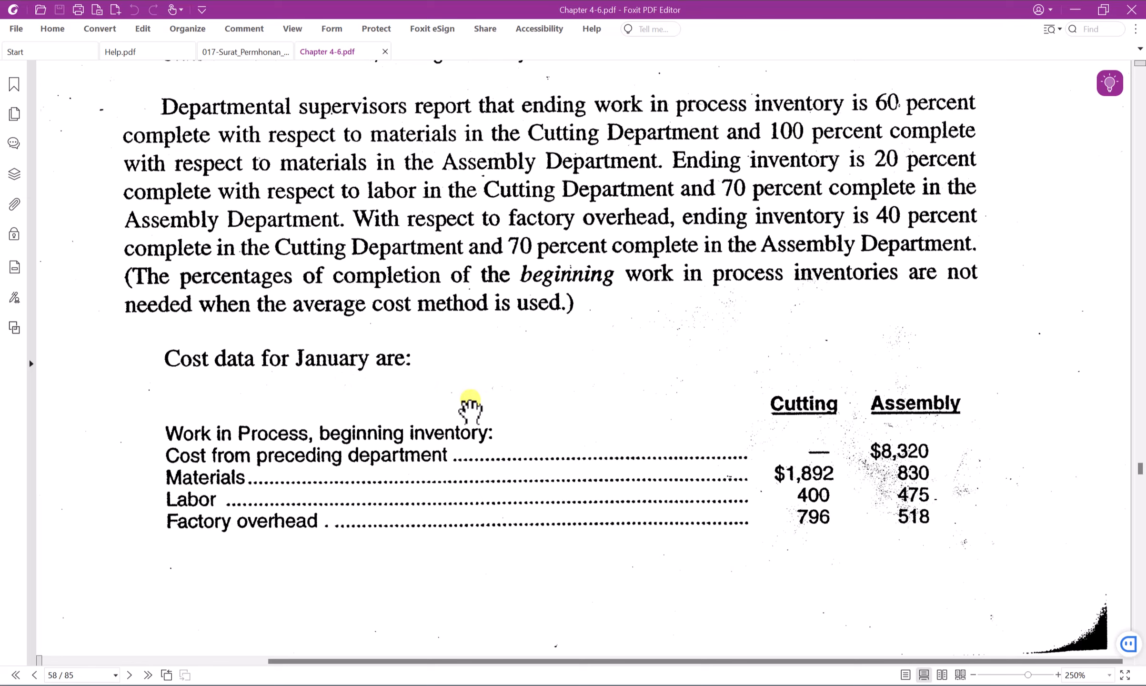
scroll(640, 399, "up", 2)
scroll(640, 400, "down", 2)
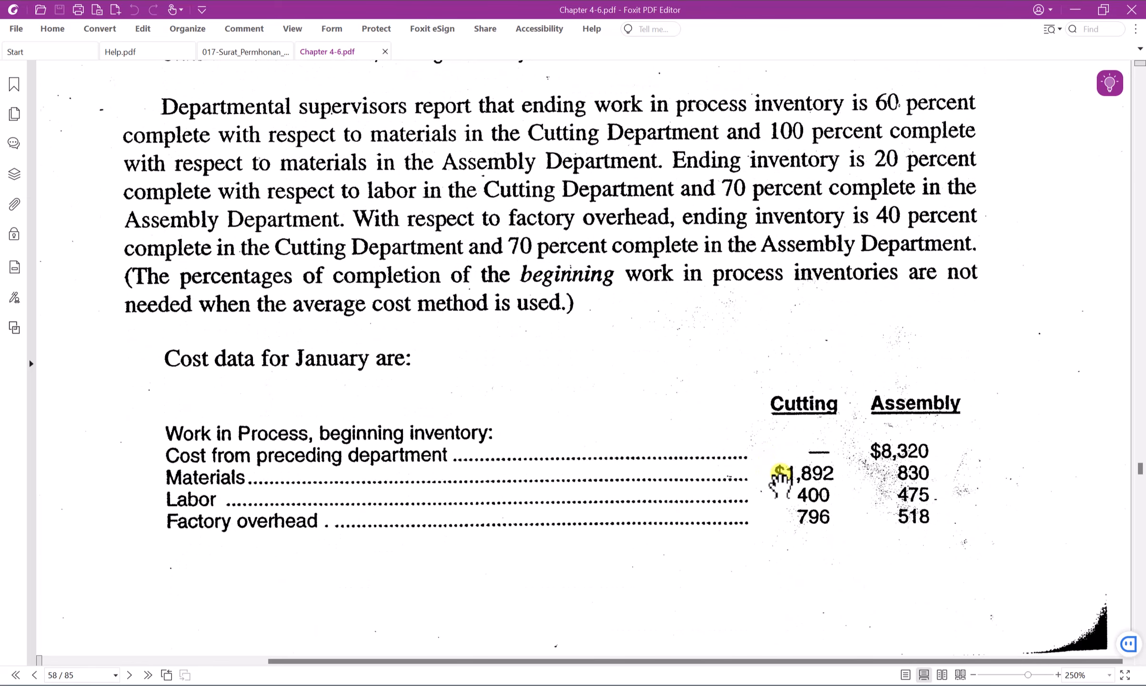
scroll(622, 397, "up", 3)
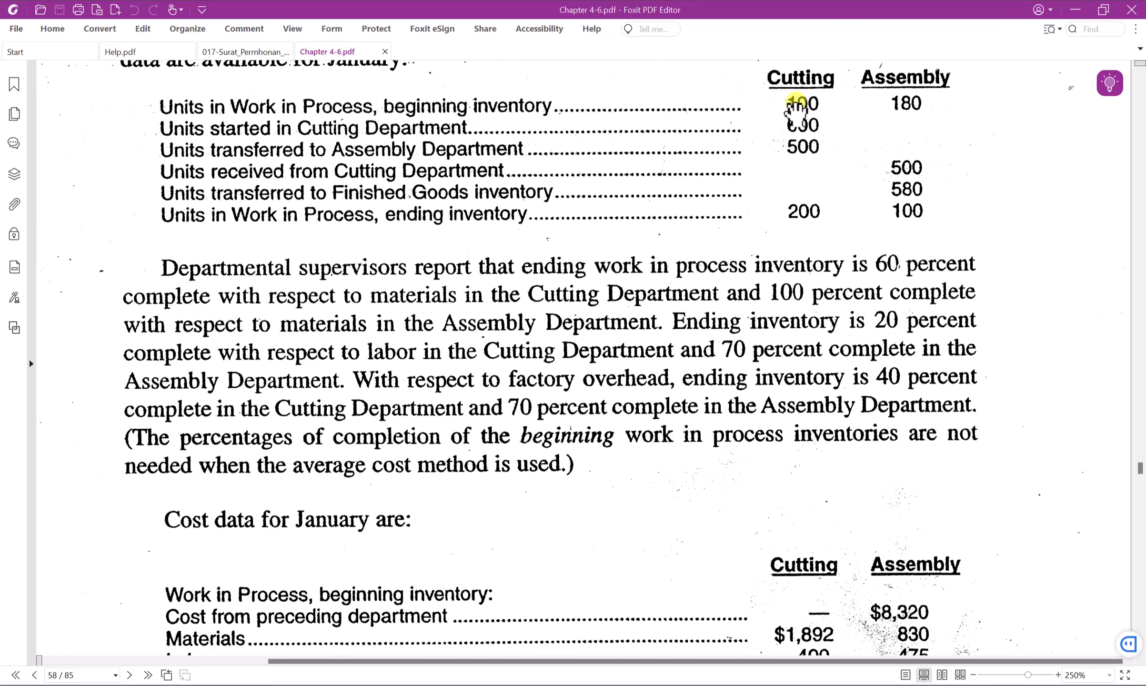
scroll(777, 476, "down", 3)
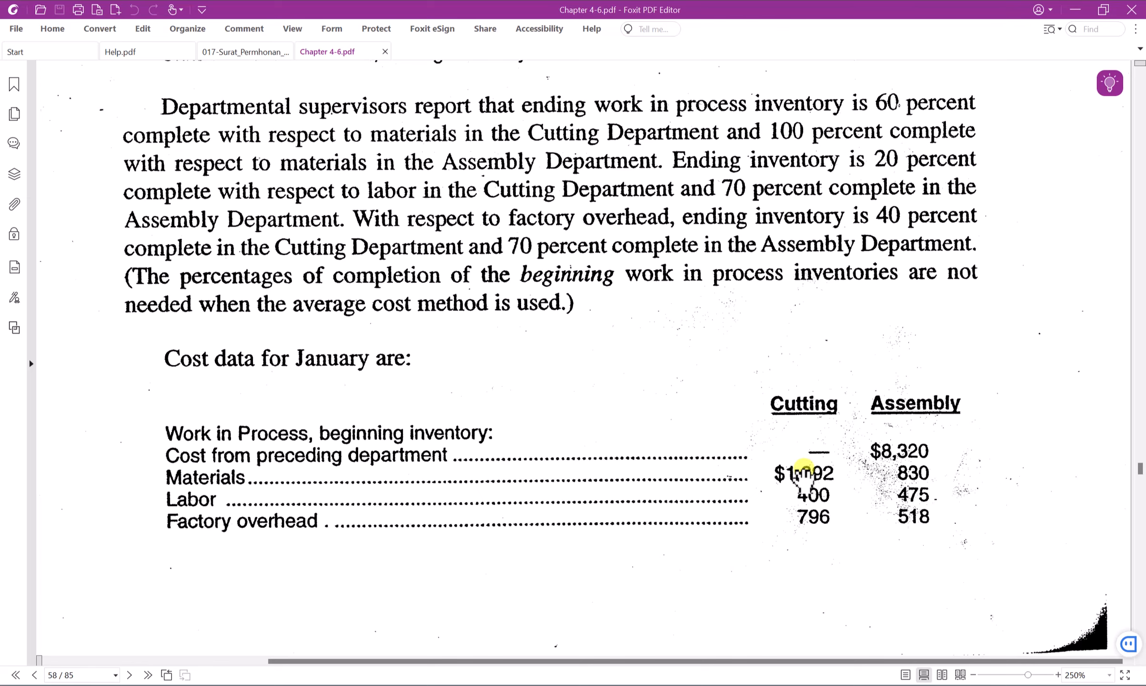
scroll(808, 481, "up", 3)
scroll(806, 486, "down", 3)
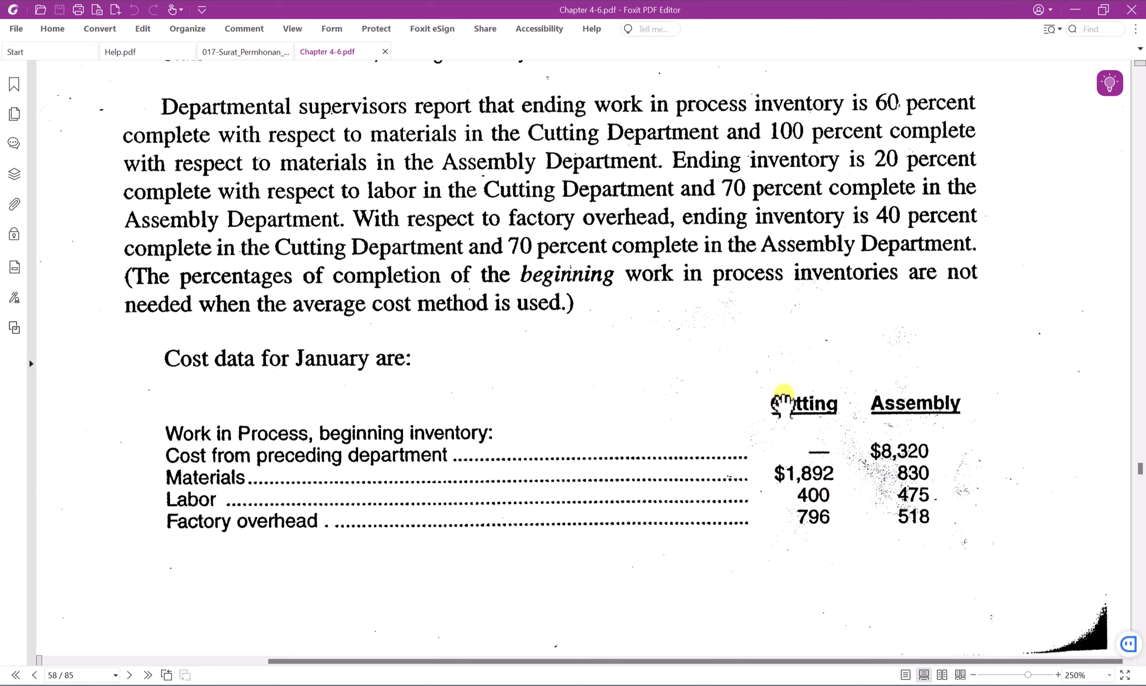
Find the beginning inventory cost heading in the workbook, and check it against the production and cost data in the PDF.
key("alt+Tab")
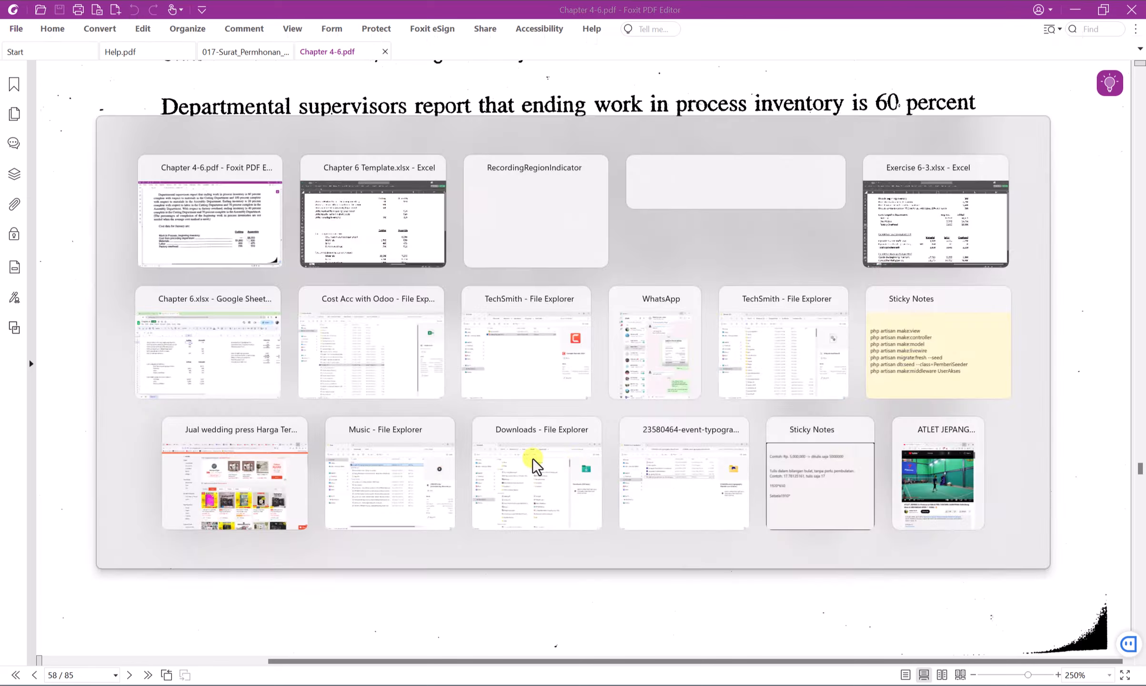
scroll(381, 373, "down", 3)
left_click(141, 196)
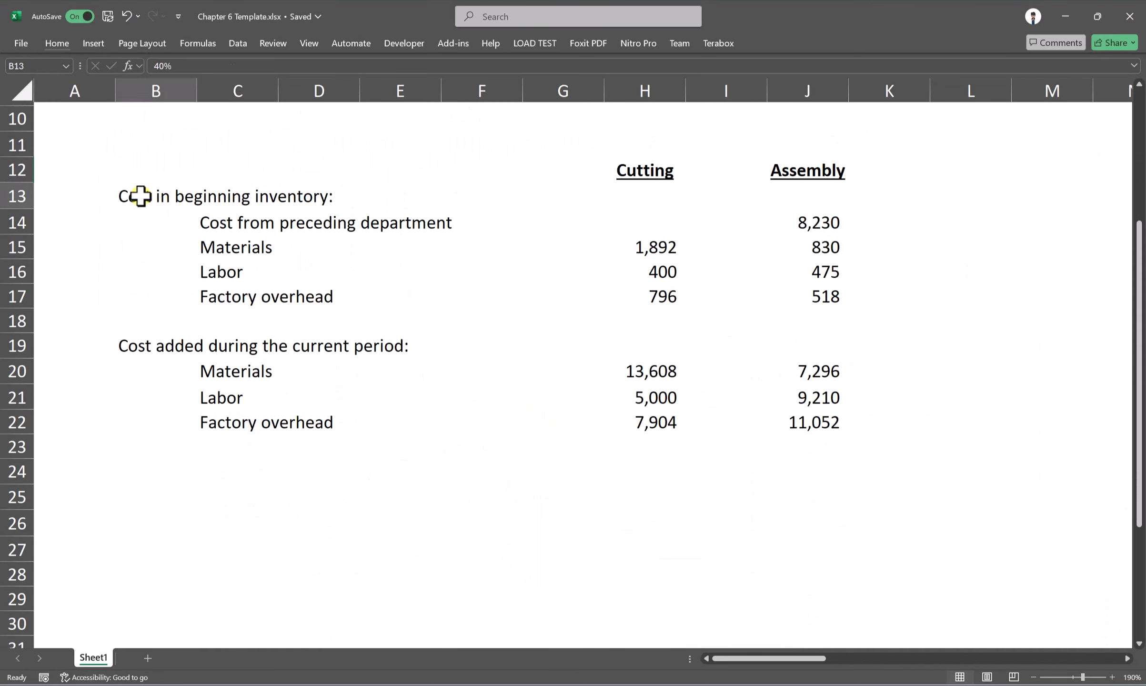
key("alt+Tab")
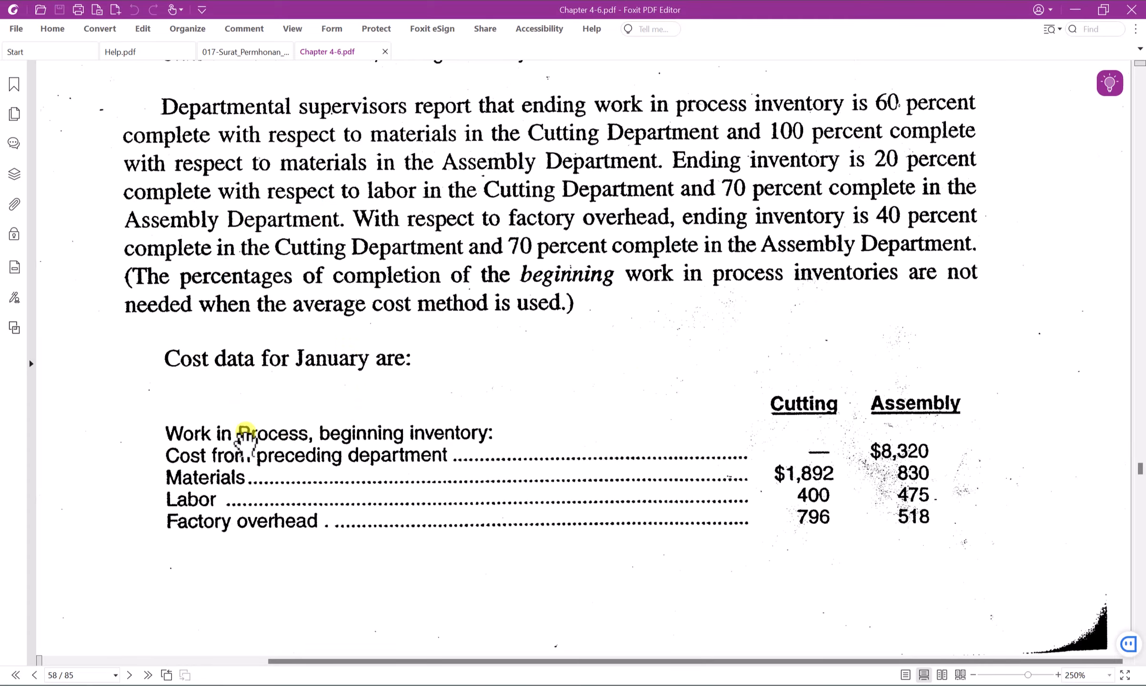
scroll(721, 459, "up", 3)
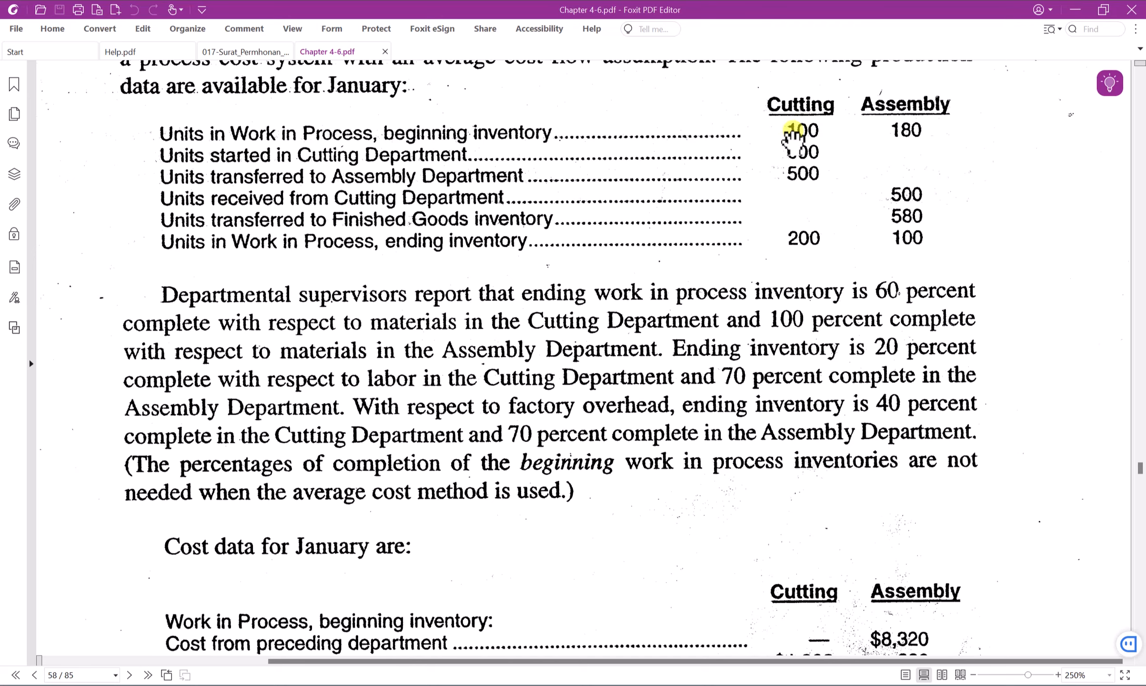
scroll(798, 129, "up", 1)
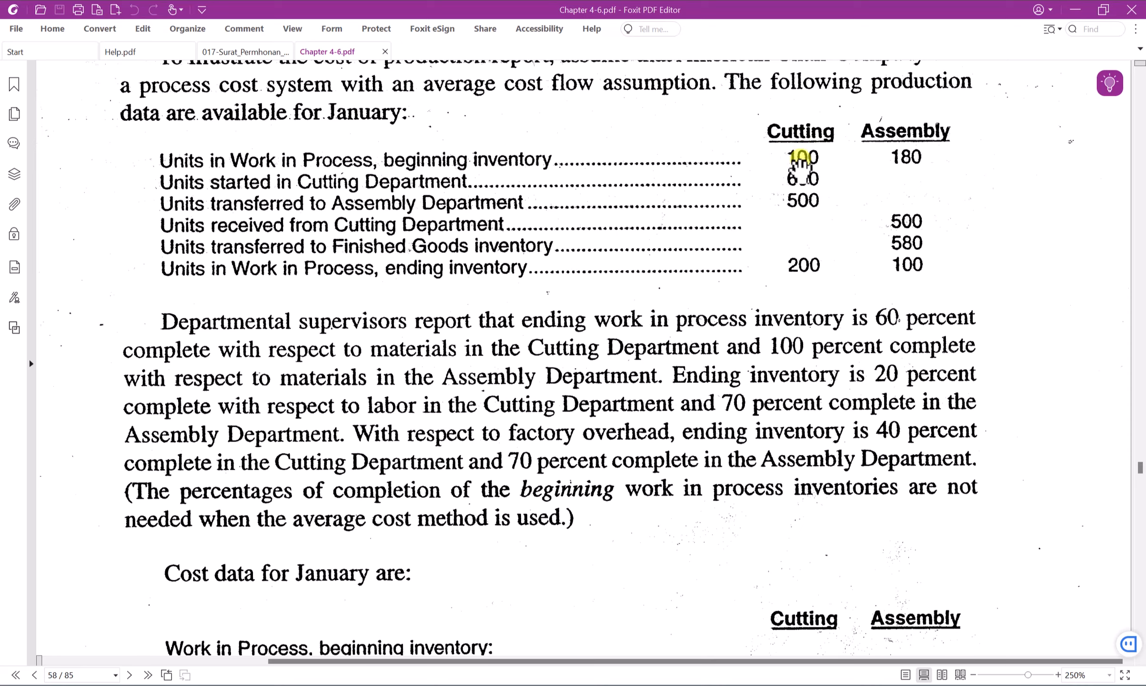
scroll(802, 162, "down", 5)
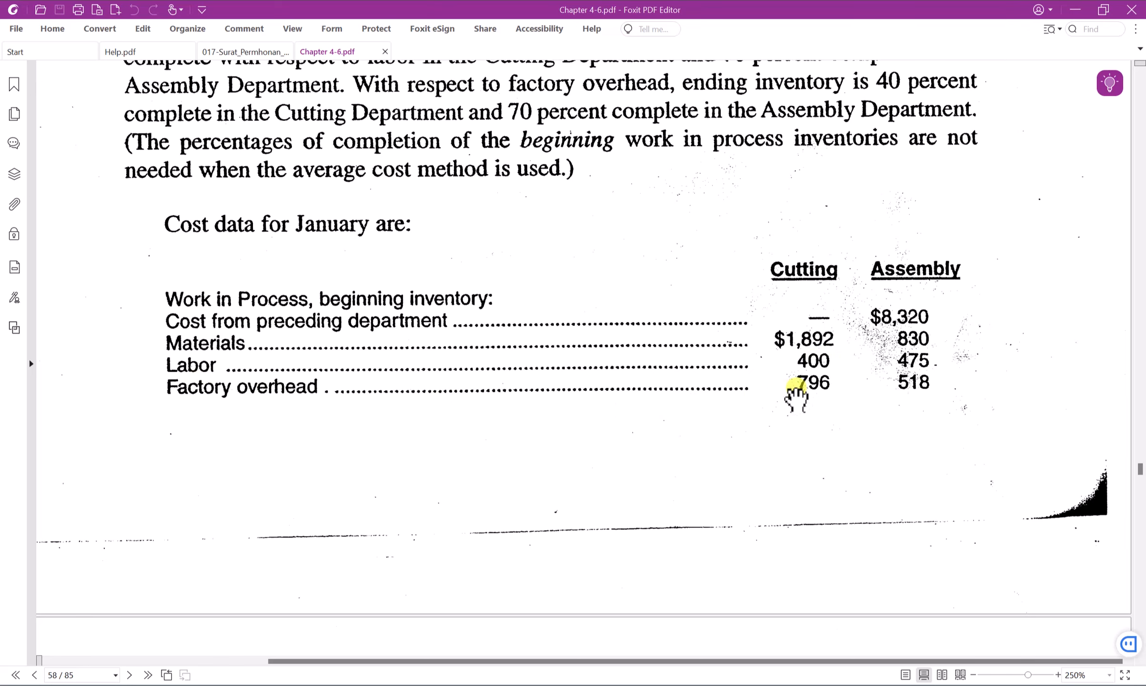
Switch to Excel and highlight the Cutting Department's beginning inventory costs for materials, labor and factory overhead.
key("alt+Tab")
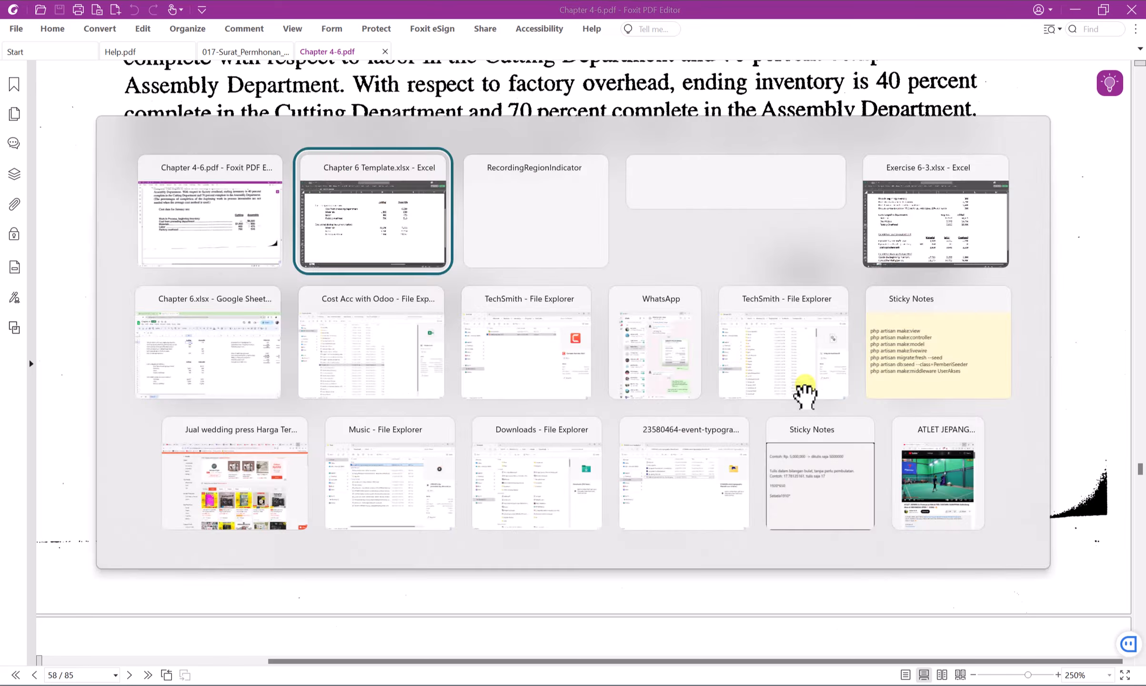
left_click(663, 246)
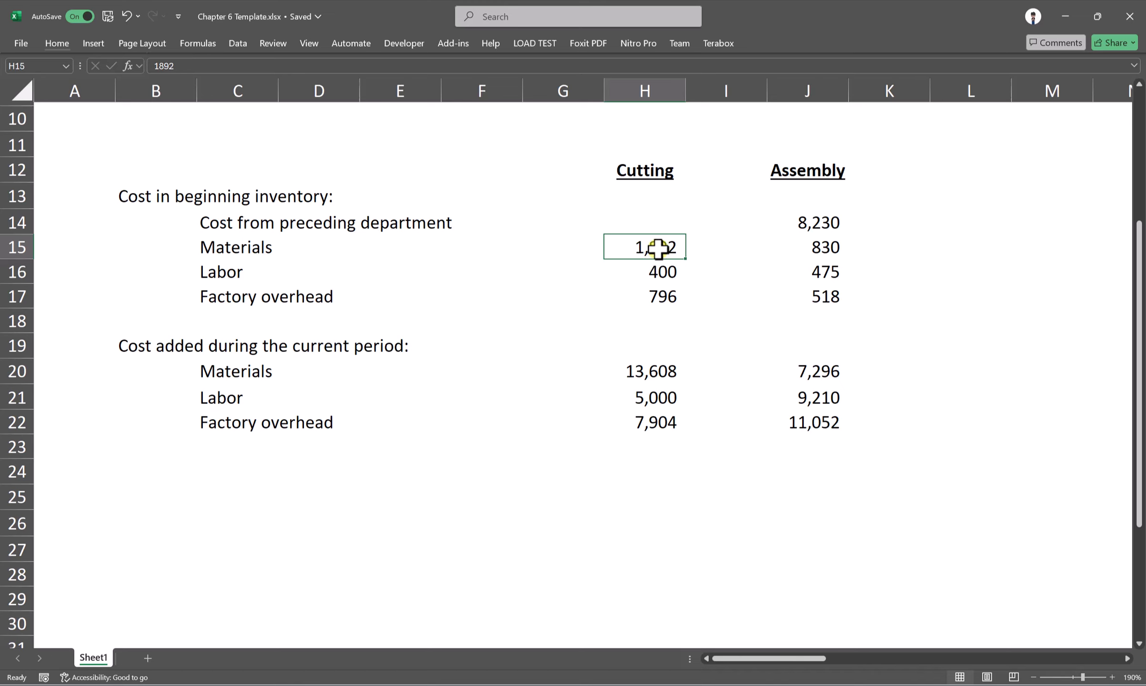
left_click_drag(658, 248, 659, 291)
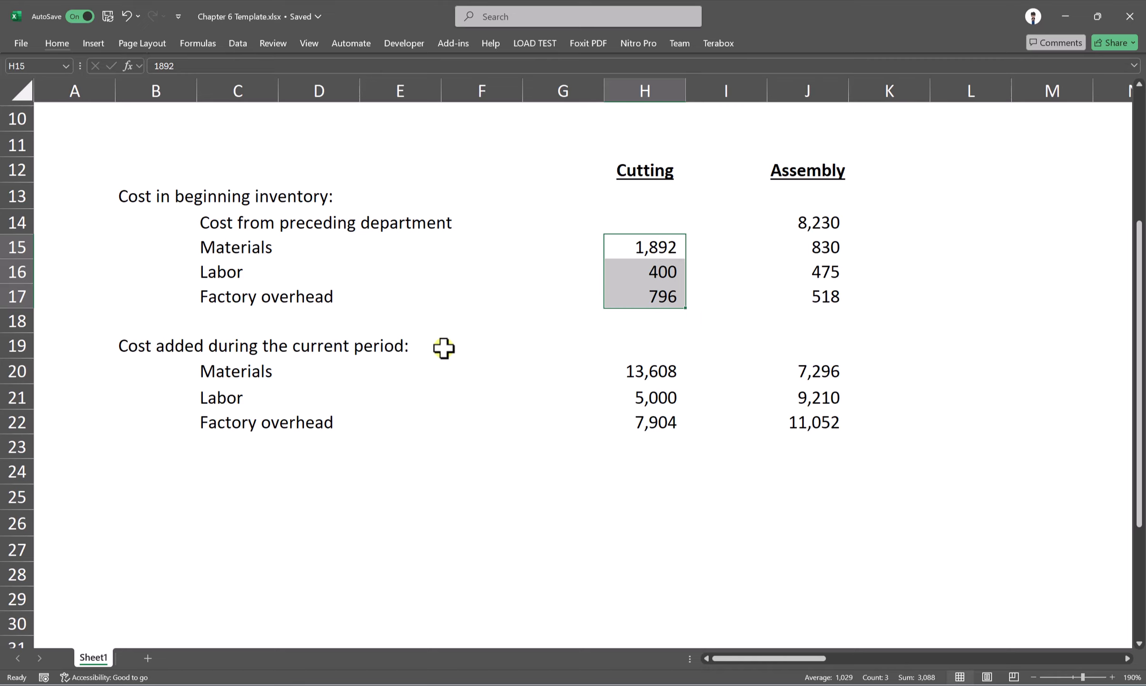
Examine the costs added during the current period on PDF page 59 and relate them to the January production units on page 58.
key("alt+Tab")
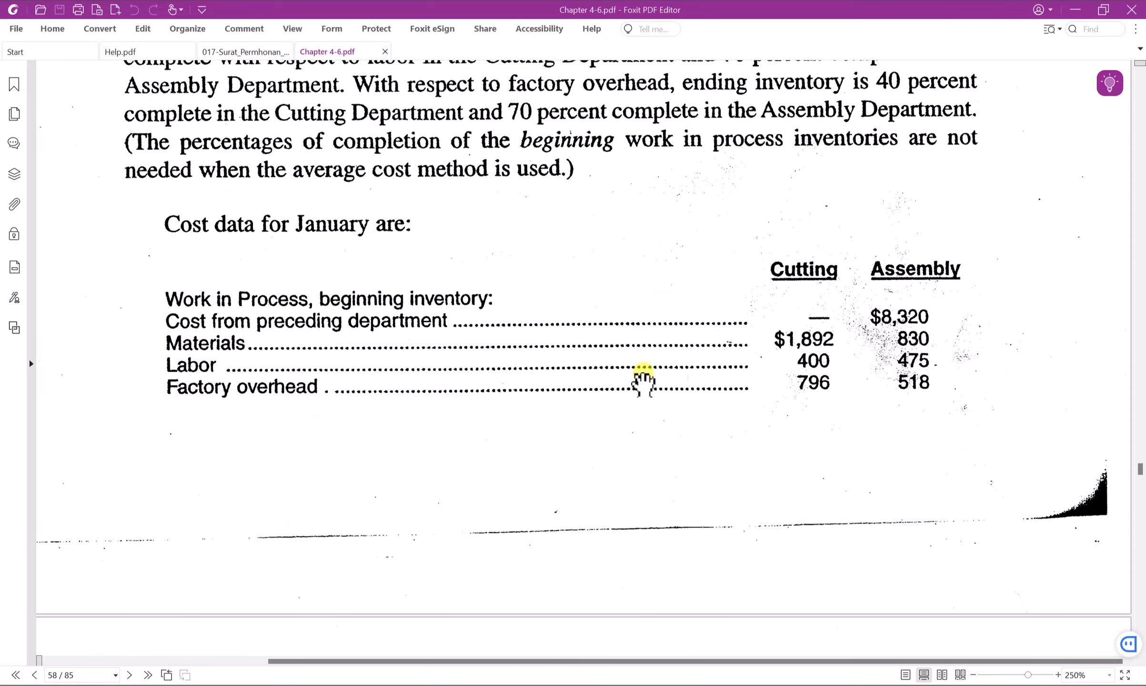
scroll(793, 338, "down", 3)
scroll(796, 343, "down", 5)
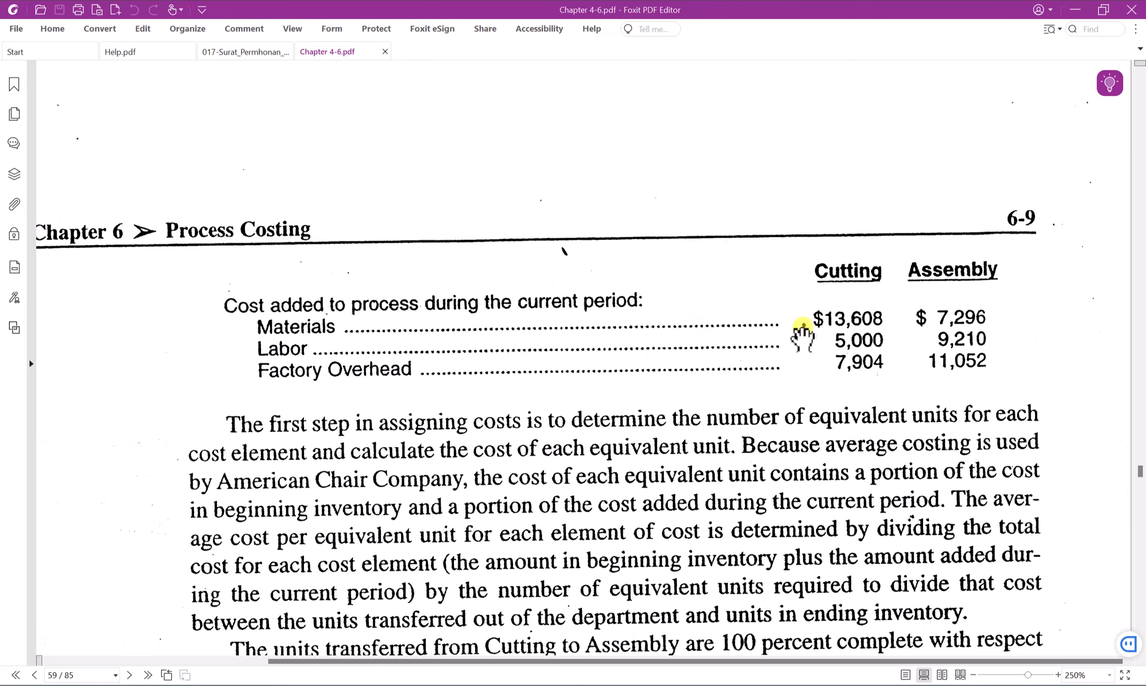
key("alt+Tab")
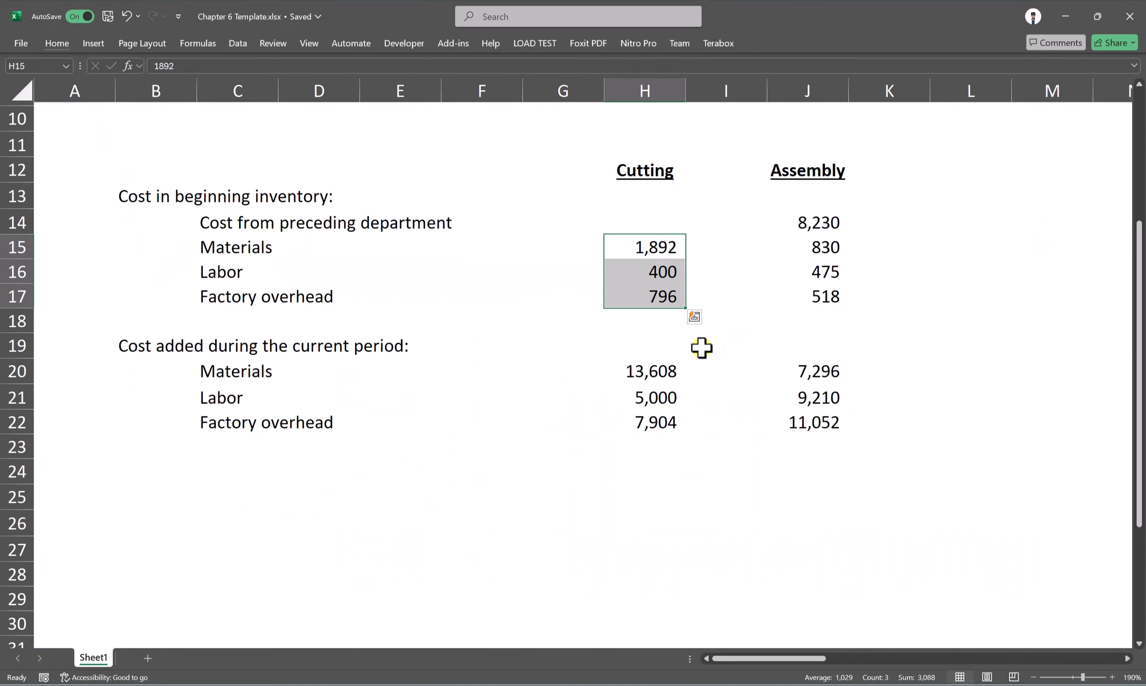
key("alt+Tab")
scroll(727, 333, "up", 2)
scroll(722, 317, "up", 5)
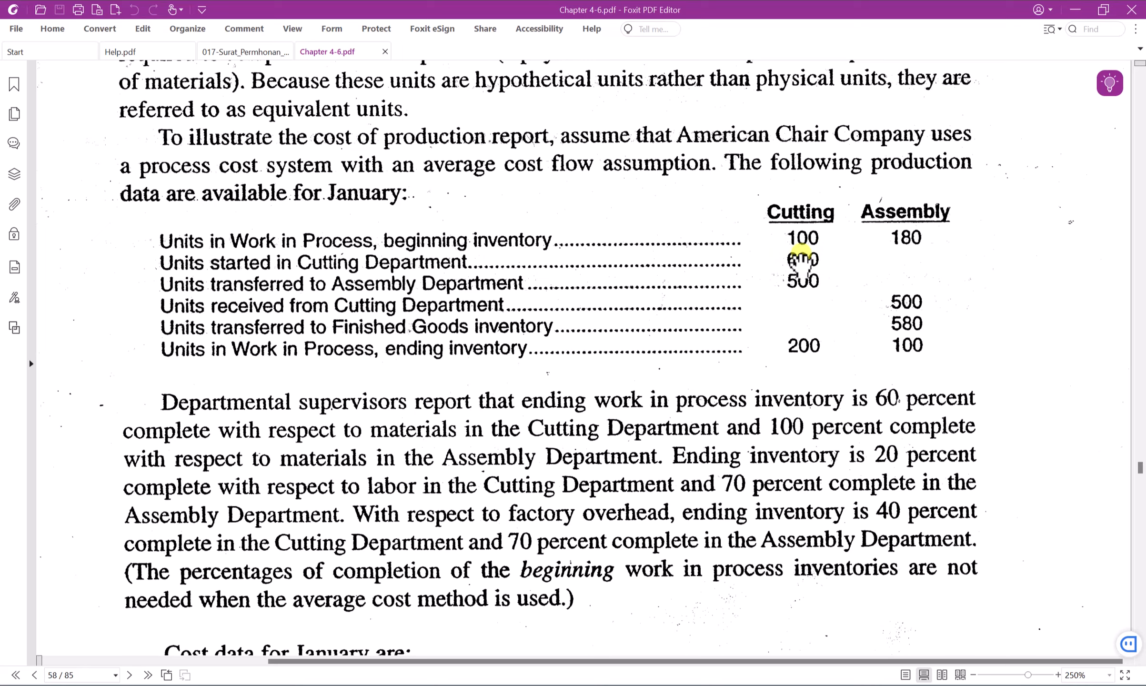
scroll(803, 260, "down", 20)
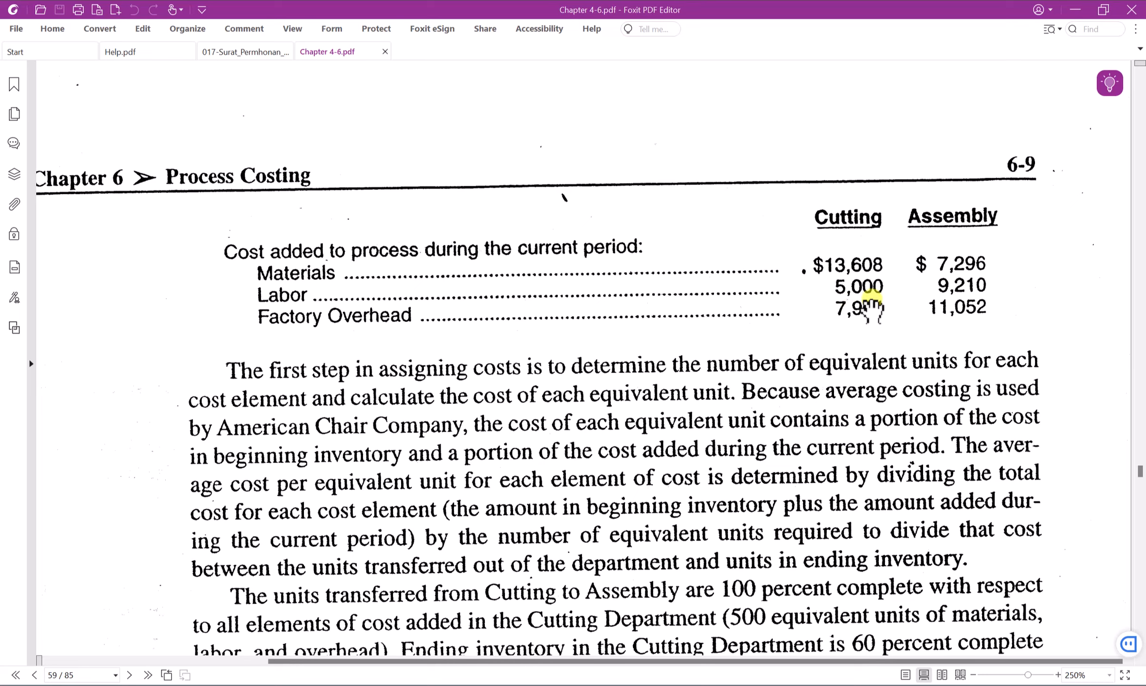
Highlight the Cutting costs added during the current period and the beginning inventory cost block in the workbook for comparison.
key("alt+Tab")
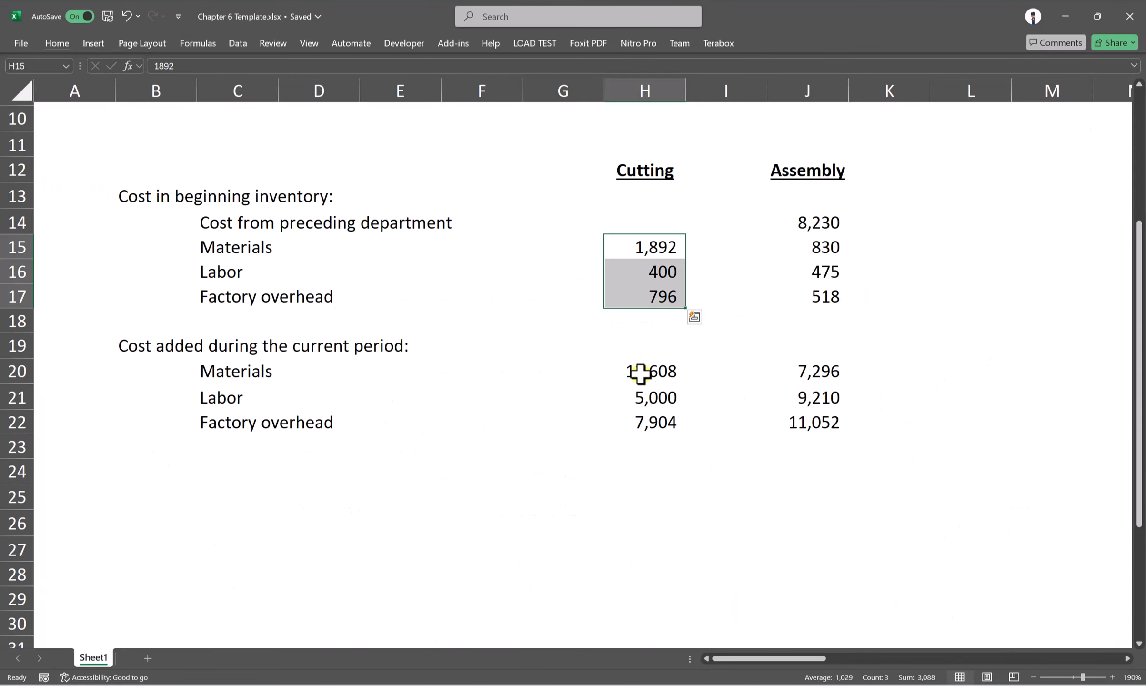
left_click_drag(639, 376, 657, 419)
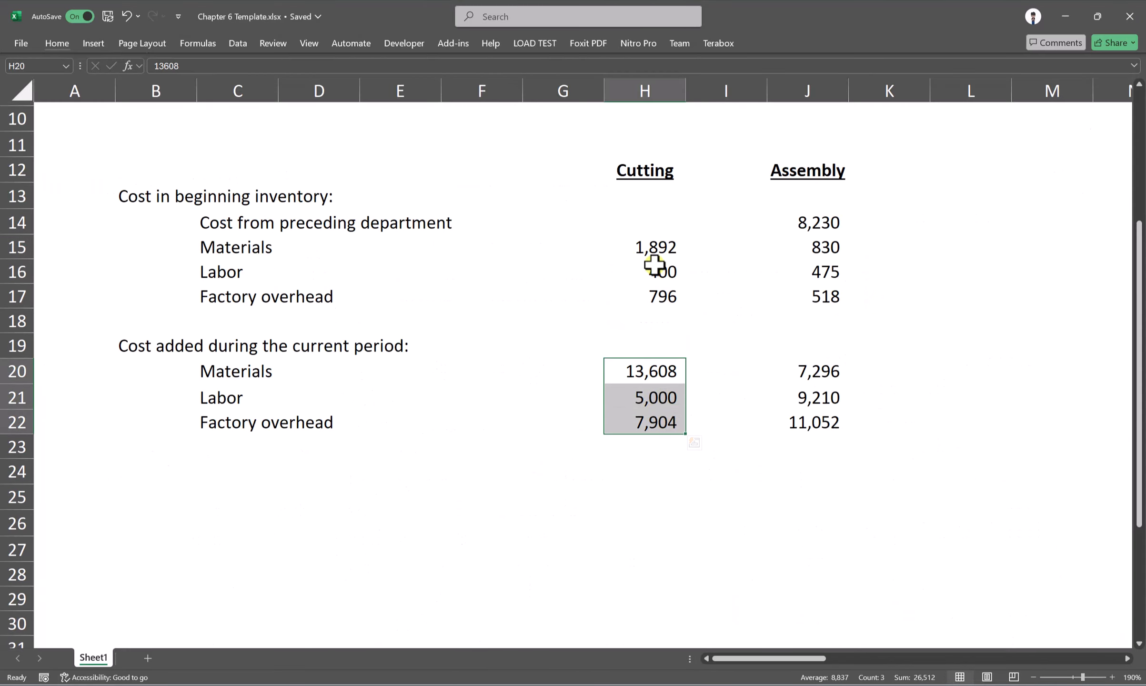
left_click_drag(127, 193, 664, 299)
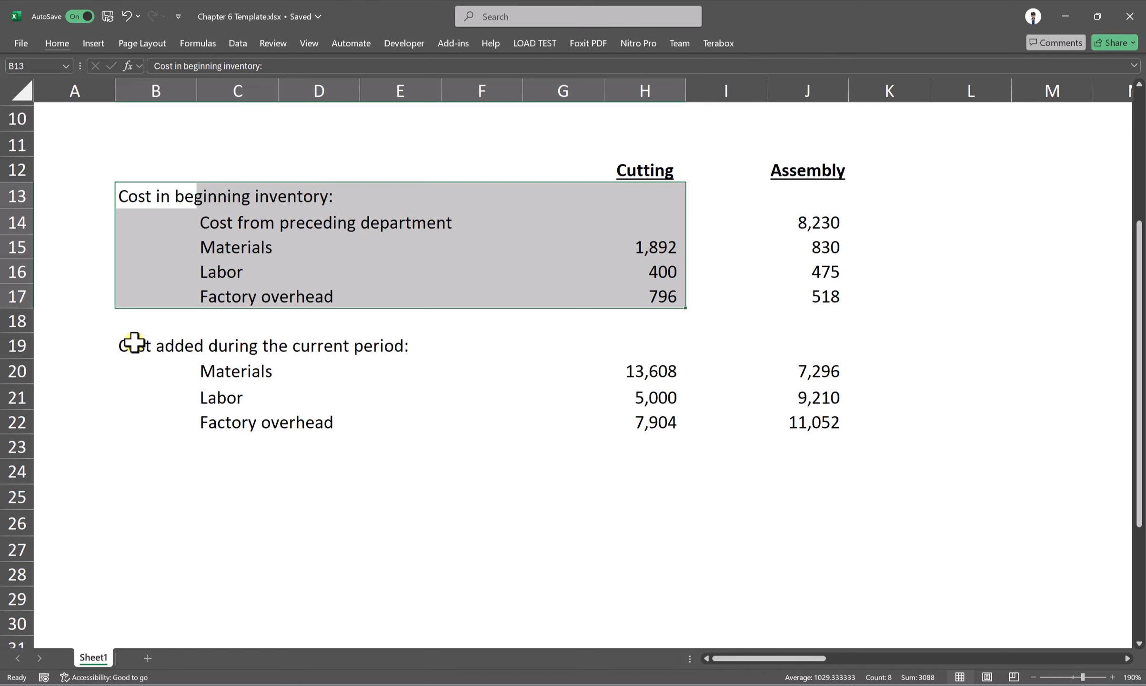
left_click_drag(133, 344, 624, 429)
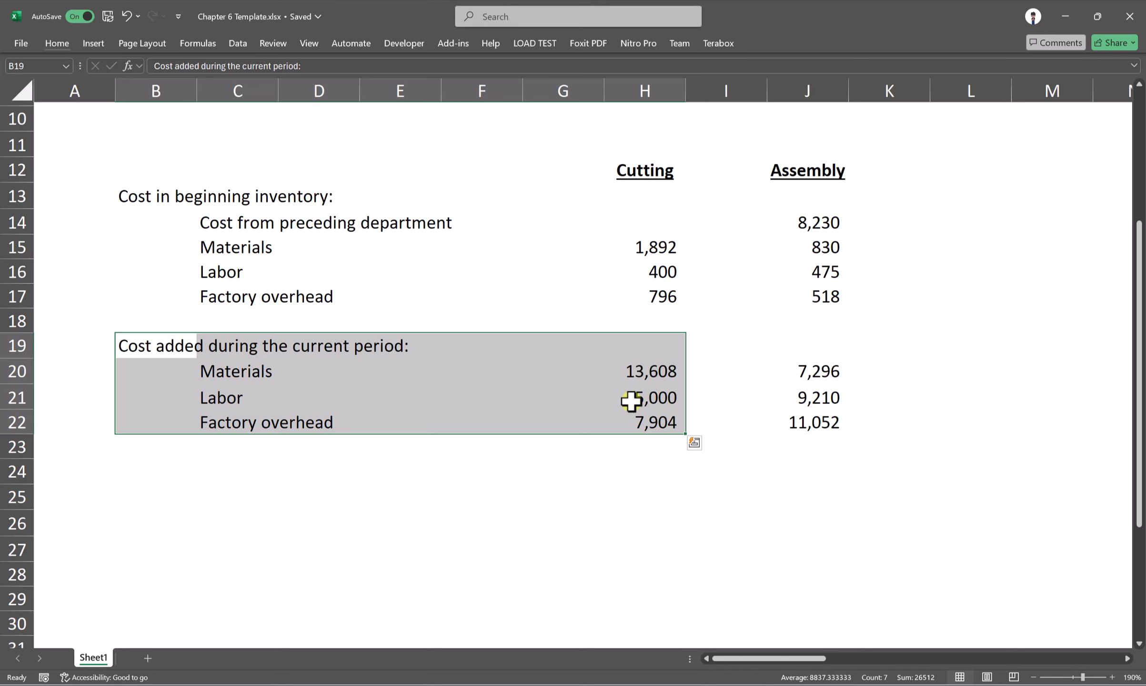
left_click(620, 448)
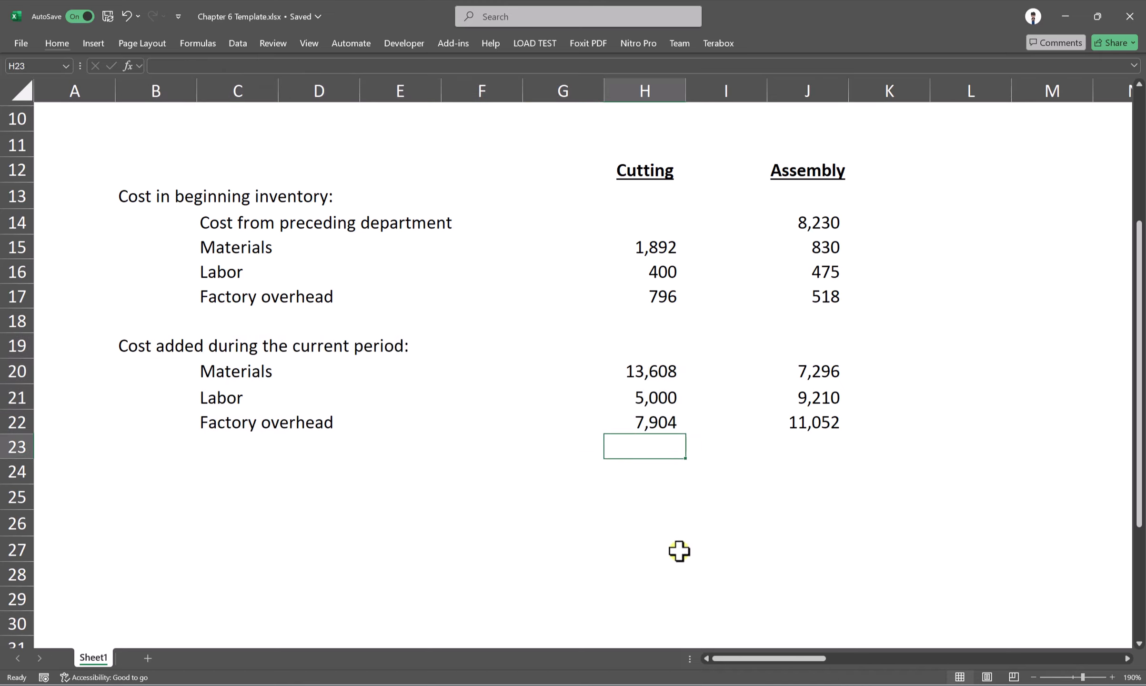
View the equivalent unit cost table in the workbook, and return to the PDF passage on assigning costs.
left_click_drag(742, 659, 863, 659)
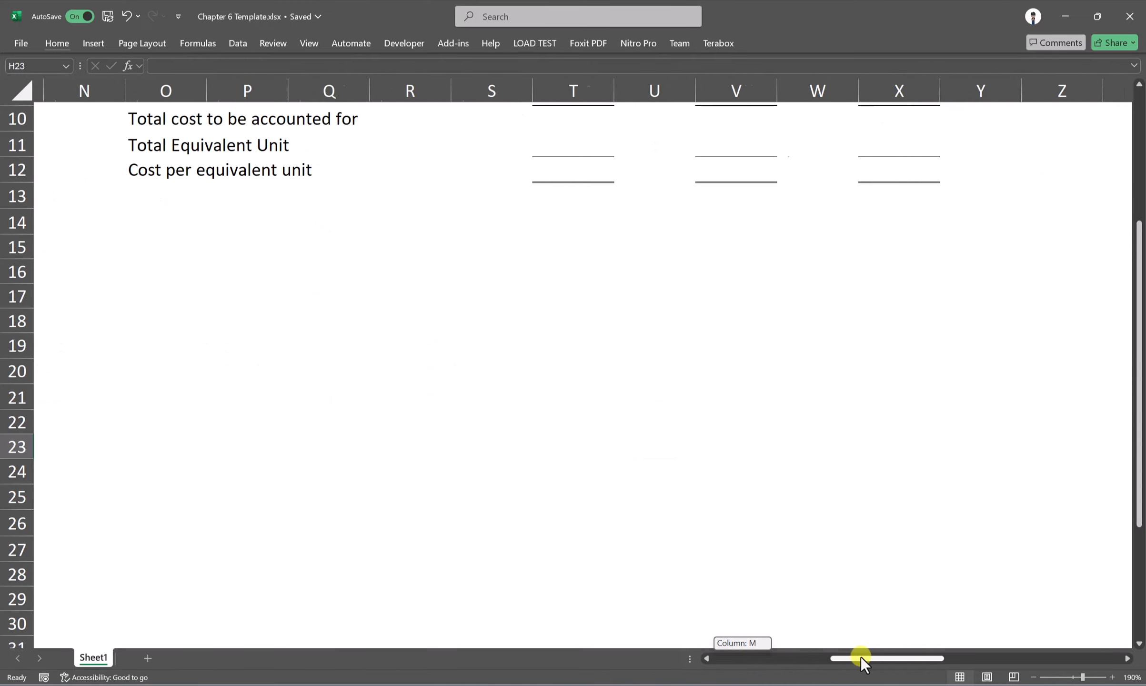
scroll(791, 558, "up", 3)
key("alt+Tab")
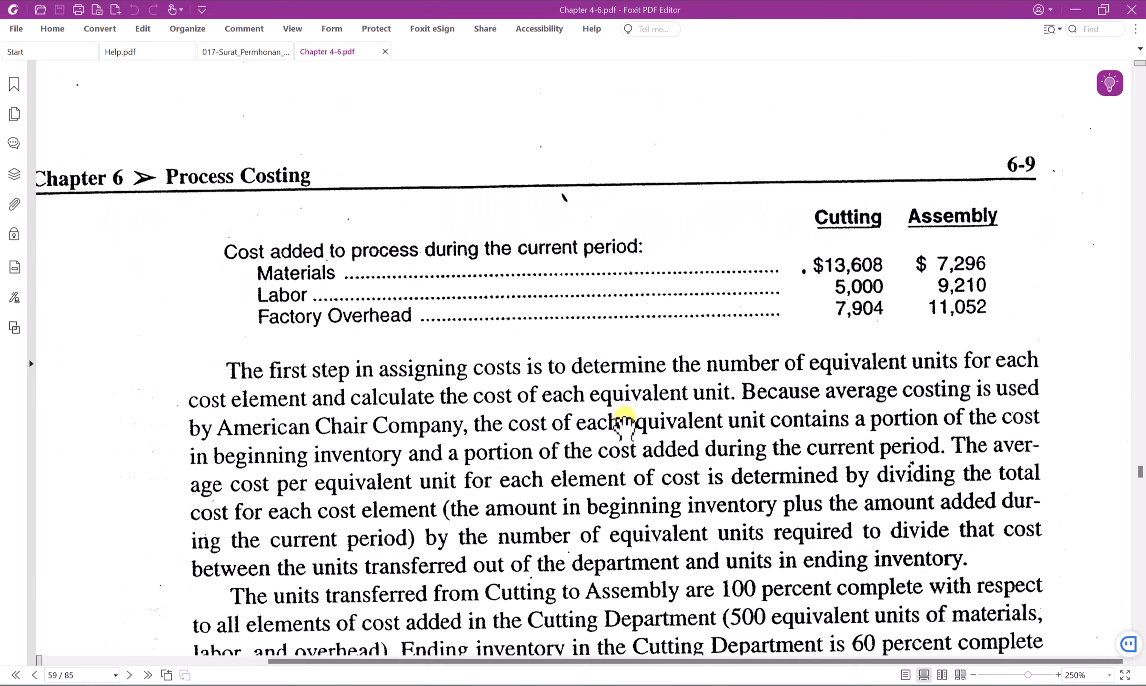
Review the equivalent units and average cost per equivalent unit tables on PDF page 59, and return to the workbook.
scroll(624, 419, "down", 8)
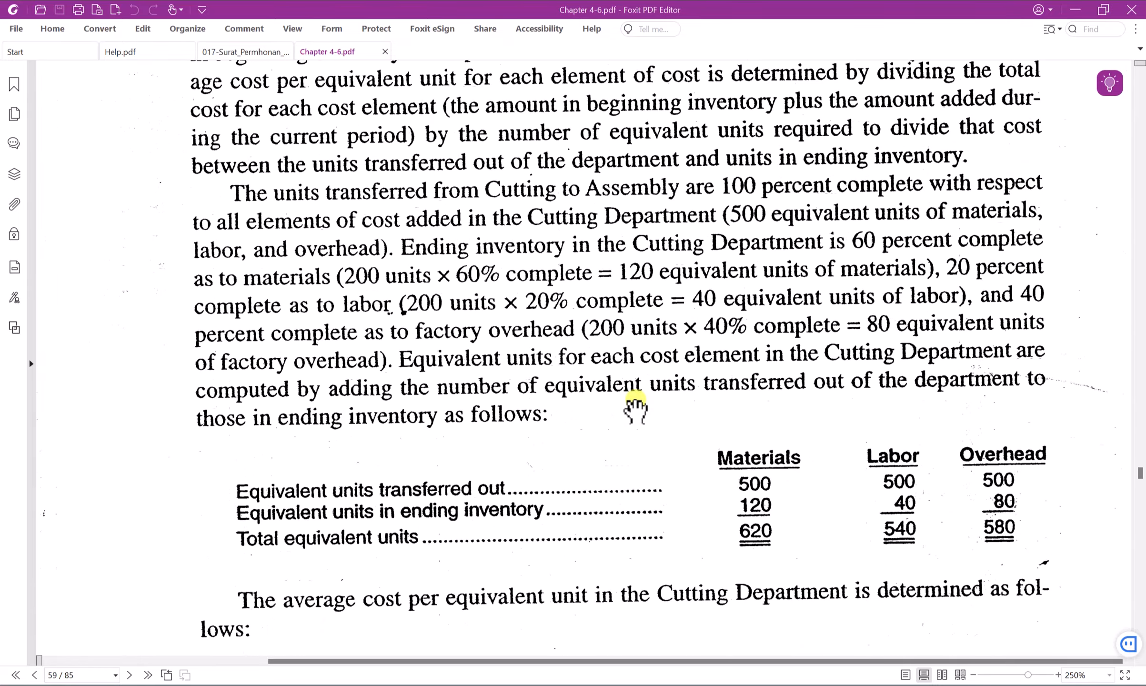
scroll(619, 376, "down", 5)
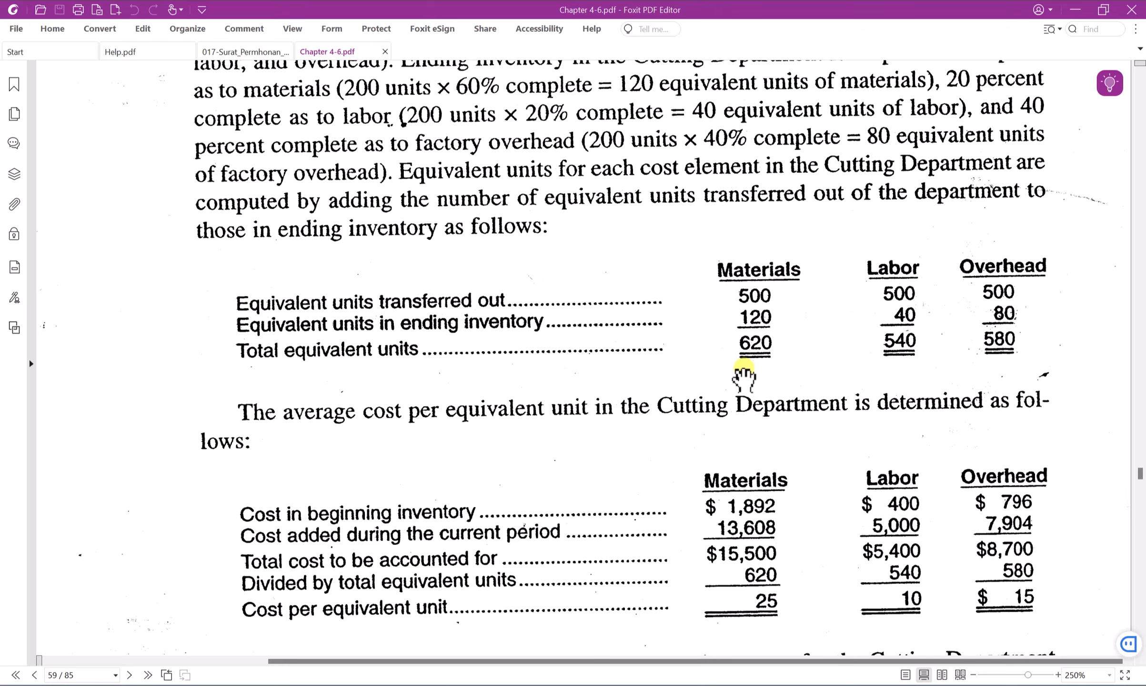
key("alt+Tab")
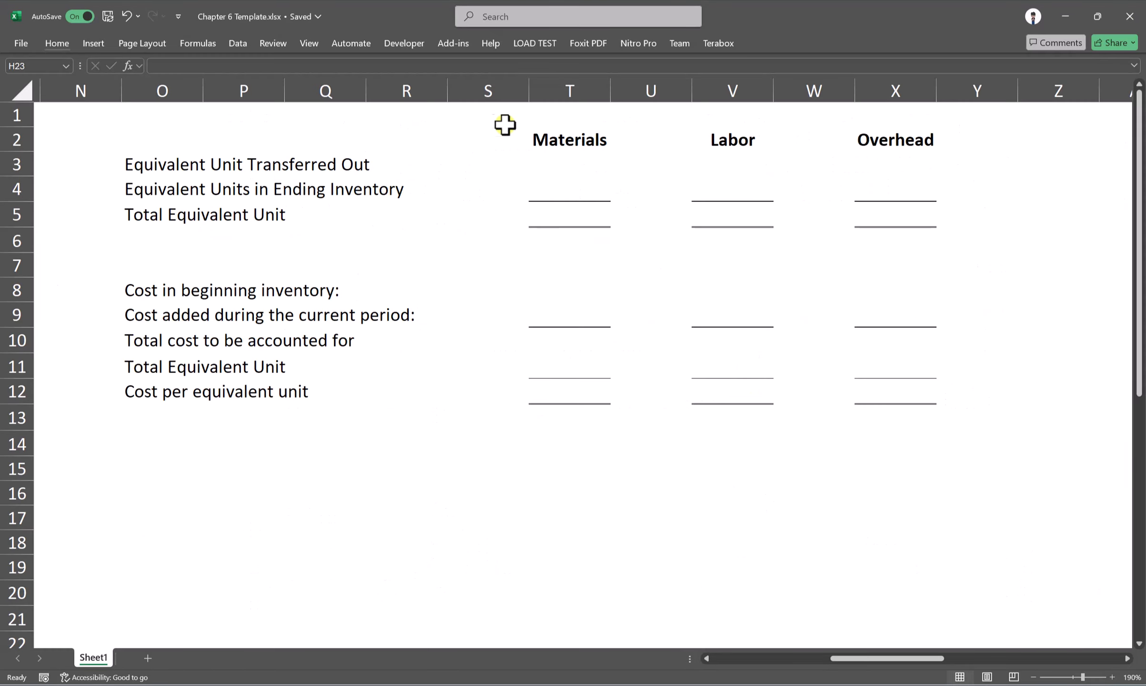
Look up the Cutting Department's materials completion percentage on PDF page 58 and enter 60% in T1 above Materials.
left_click(562, 117)
key("alt+Tab")
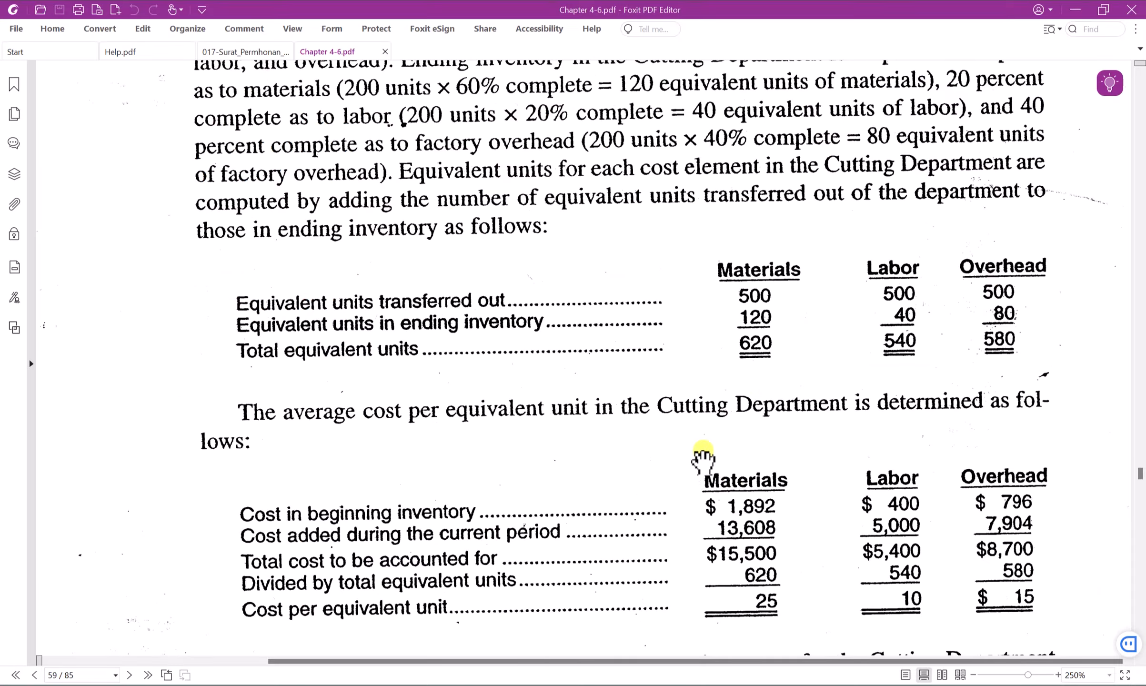
scroll(698, 453, "up", 10)
scroll(698, 448, "up", 10)
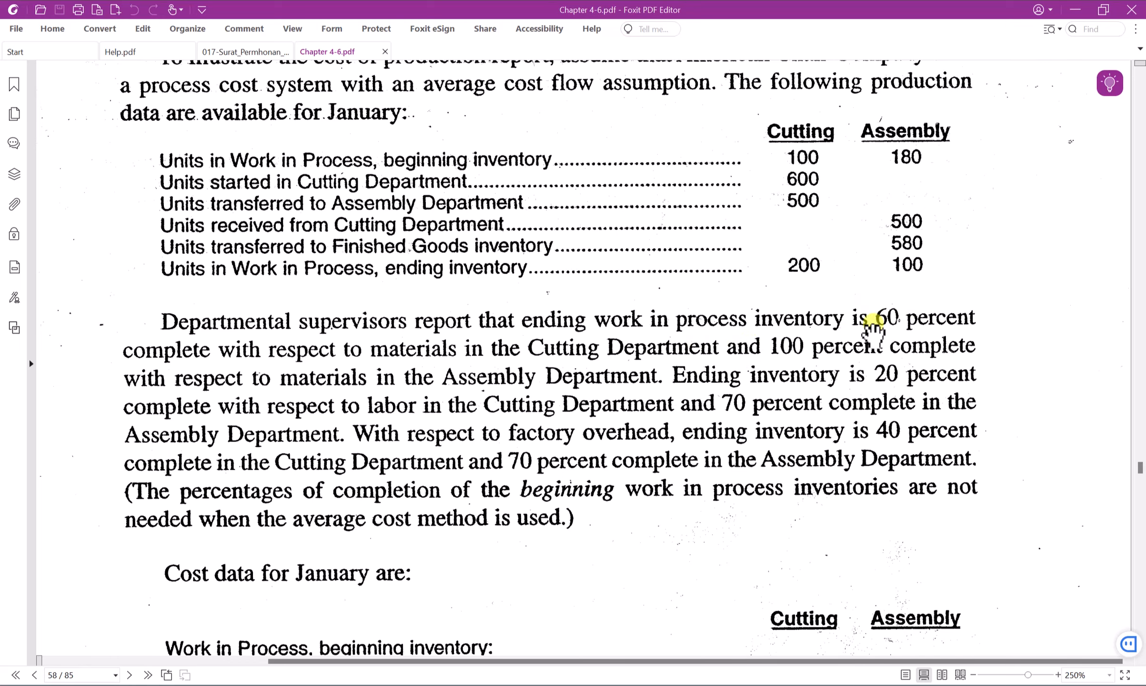
key("alt+Tab")
scroll(627, 202, "up", 1)
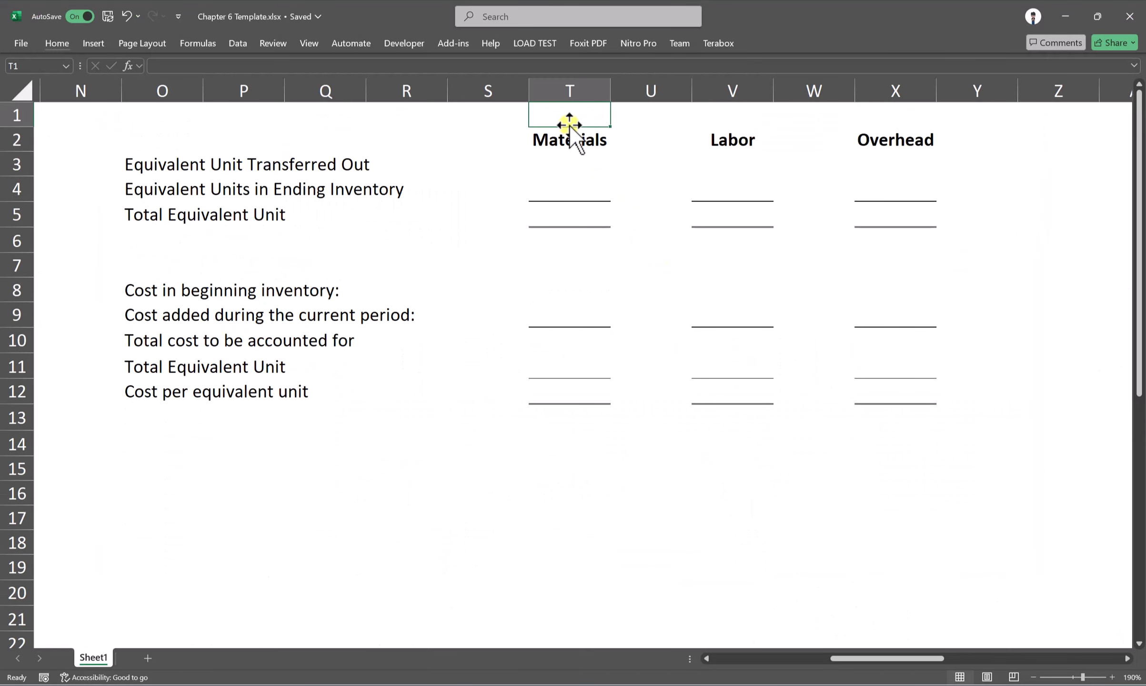
type("60")
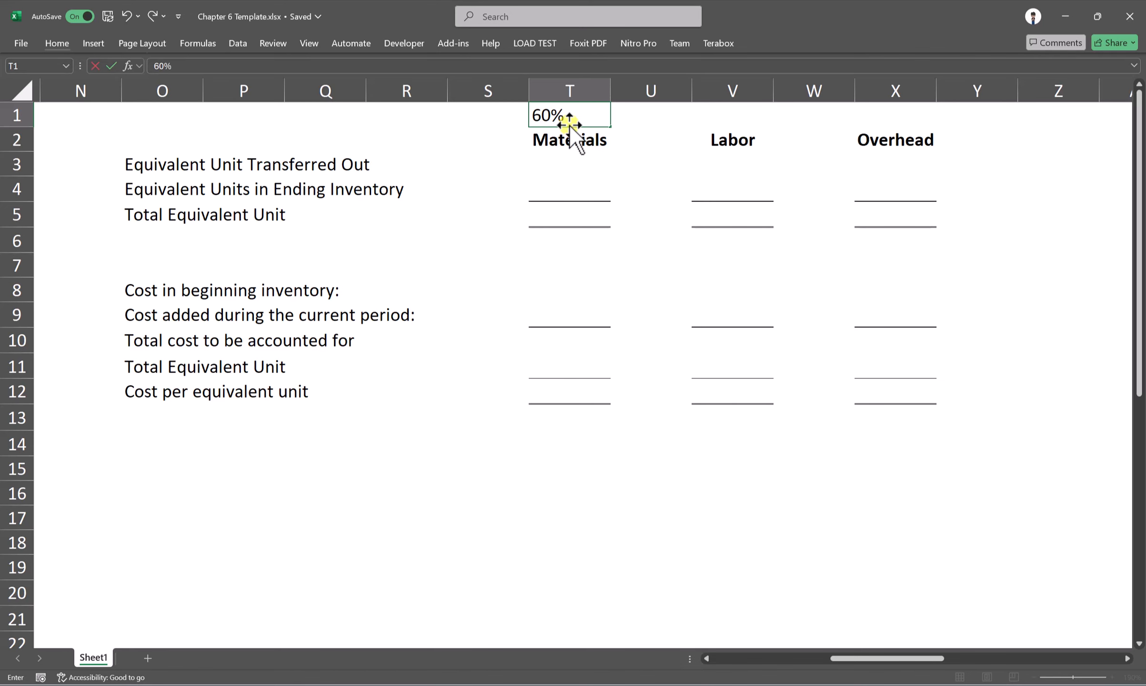
key("Return")
Check the labor and overhead completion percentages in the PDF, and enter 20% in V1 and 40% in X1 for the Cutting Department.
key("alt+Tab")
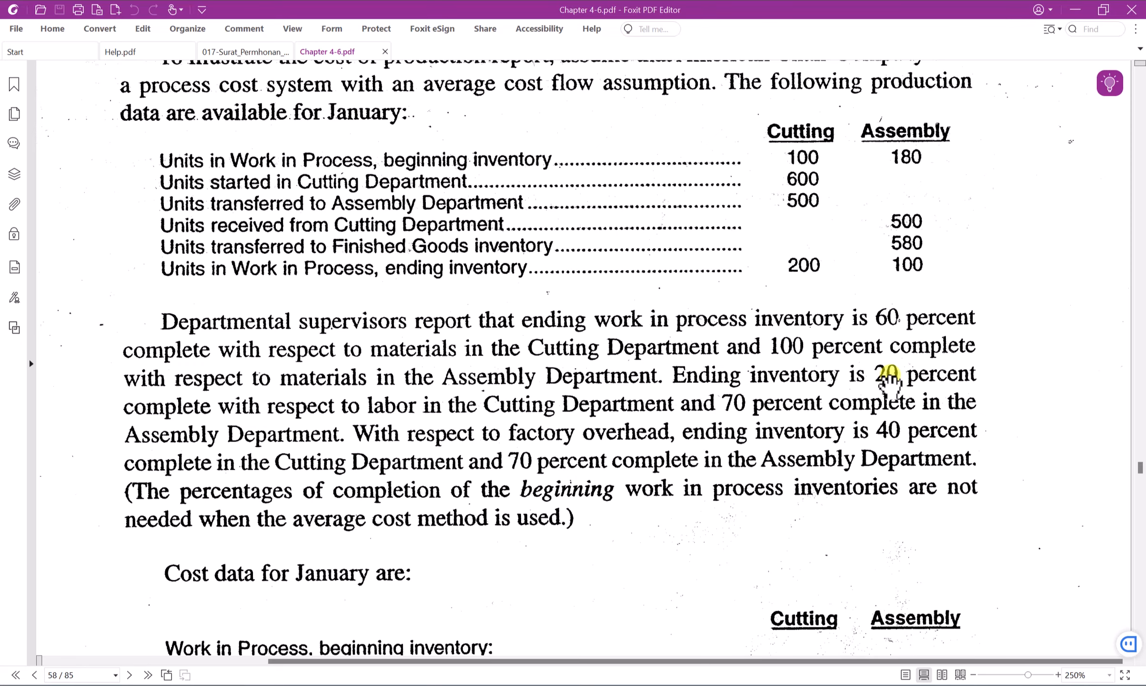
key("alt+Tab")
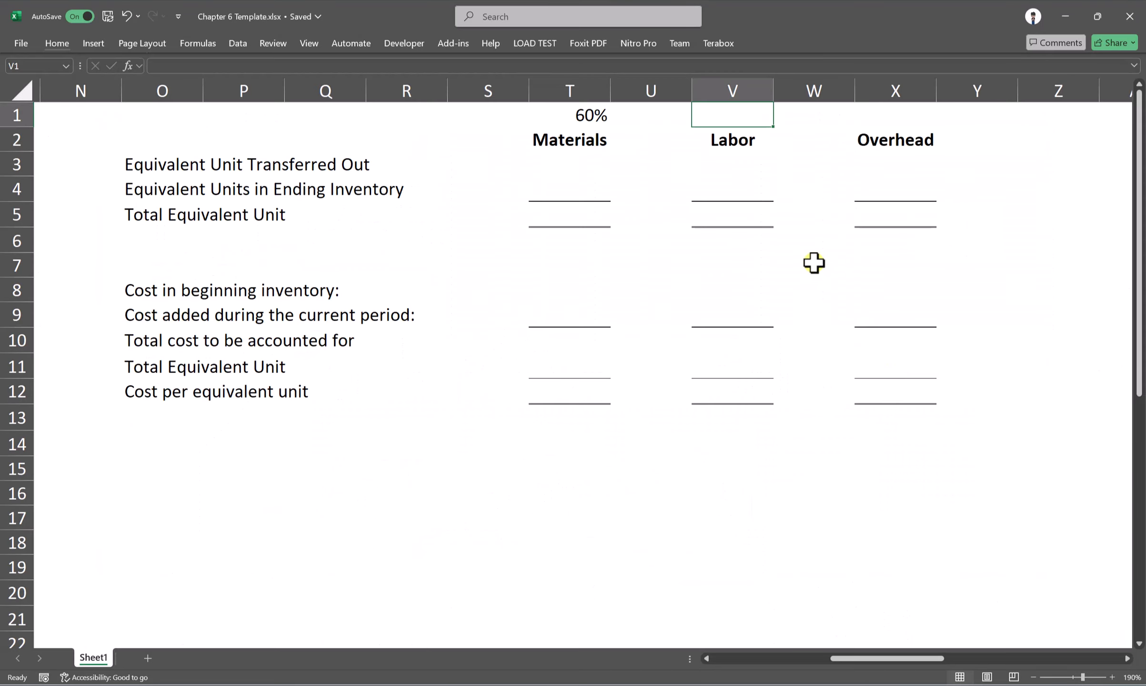
type("250%")
key("Tab")
key("Tab")
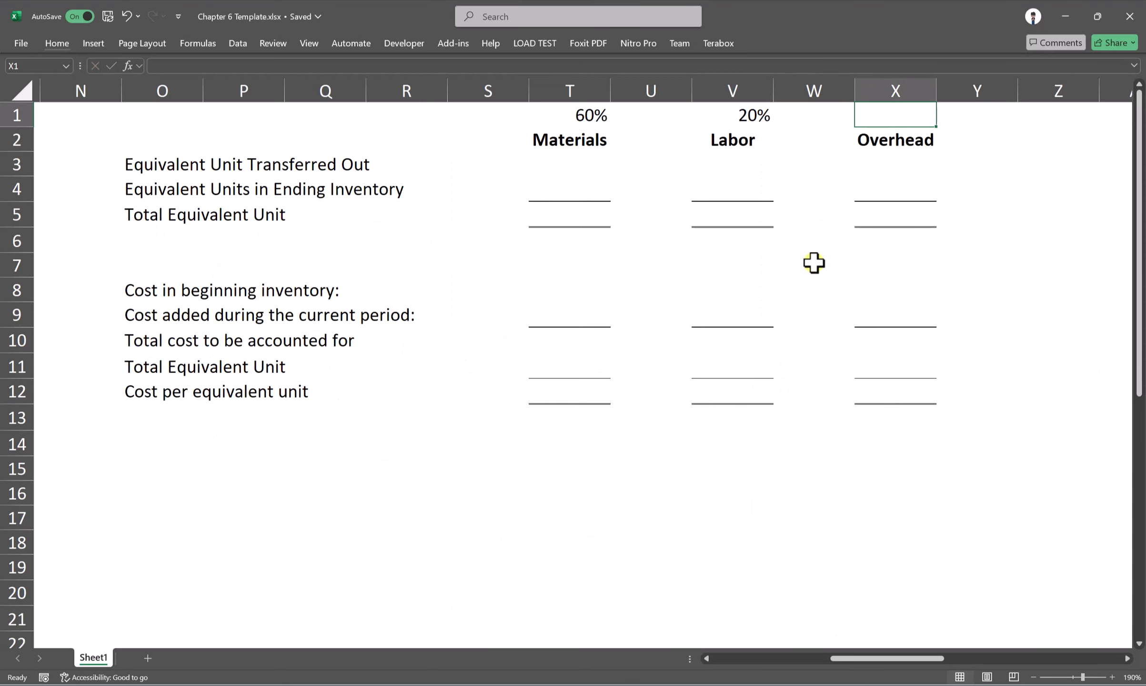
key("alt+Tab")
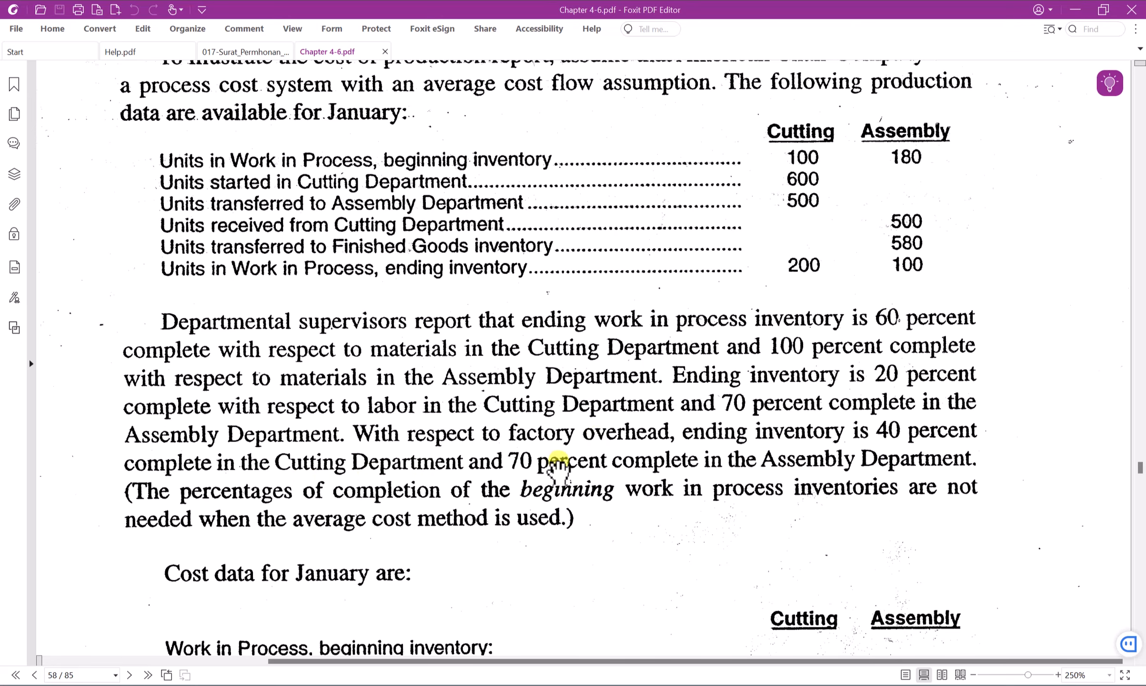
key("alt+Tab")
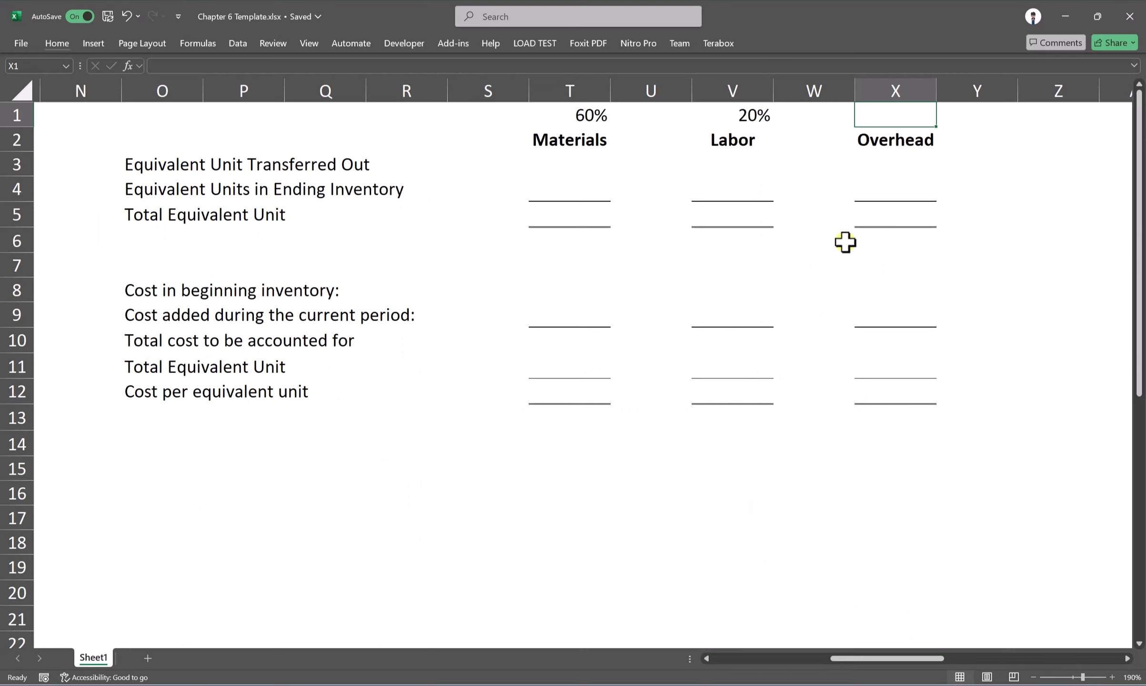
type("40")
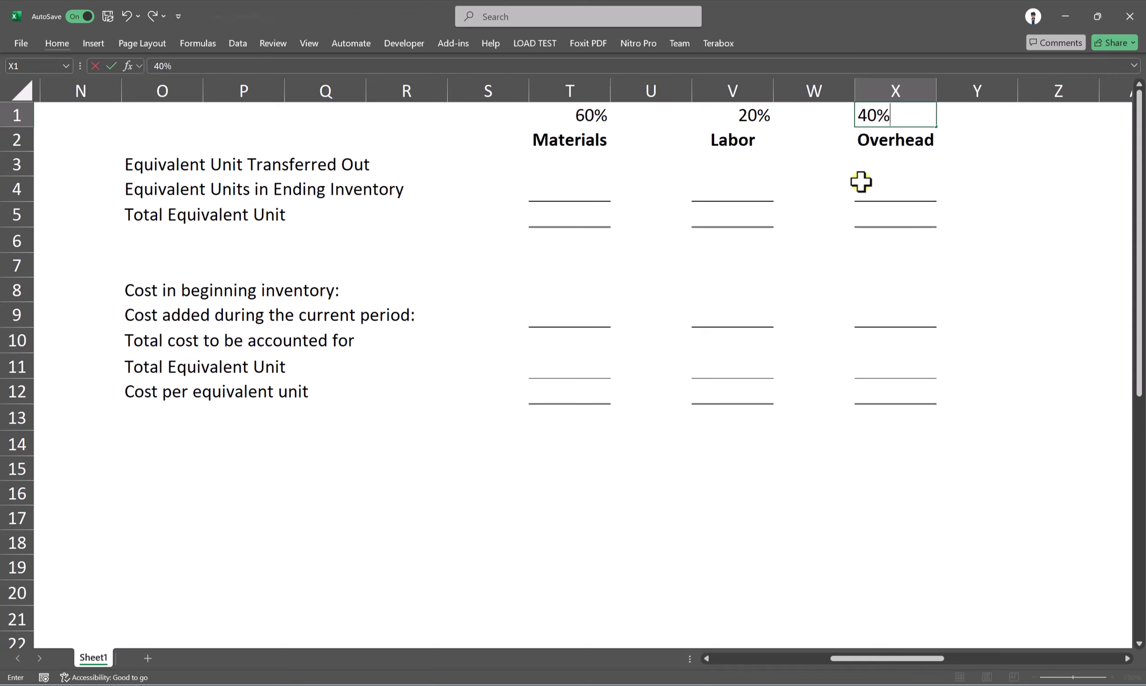
key("Return")
Select the Materials cell for equivalent units transferred out, and examine the textbook's equivalent units table on PDF page 59.
left_click(760, 174)
left_click(543, 164)
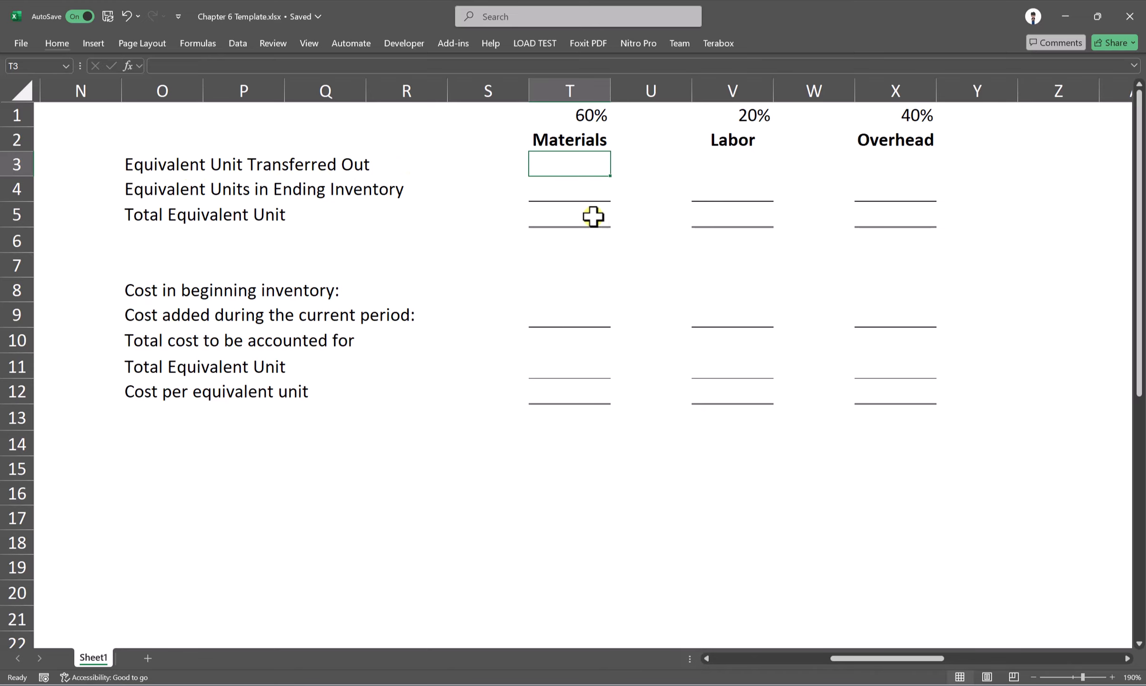
key("alt+Tab")
scroll(732, 431, "down", 3)
scroll(728, 420, "up", 3)
scroll(725, 429, "down", 18)
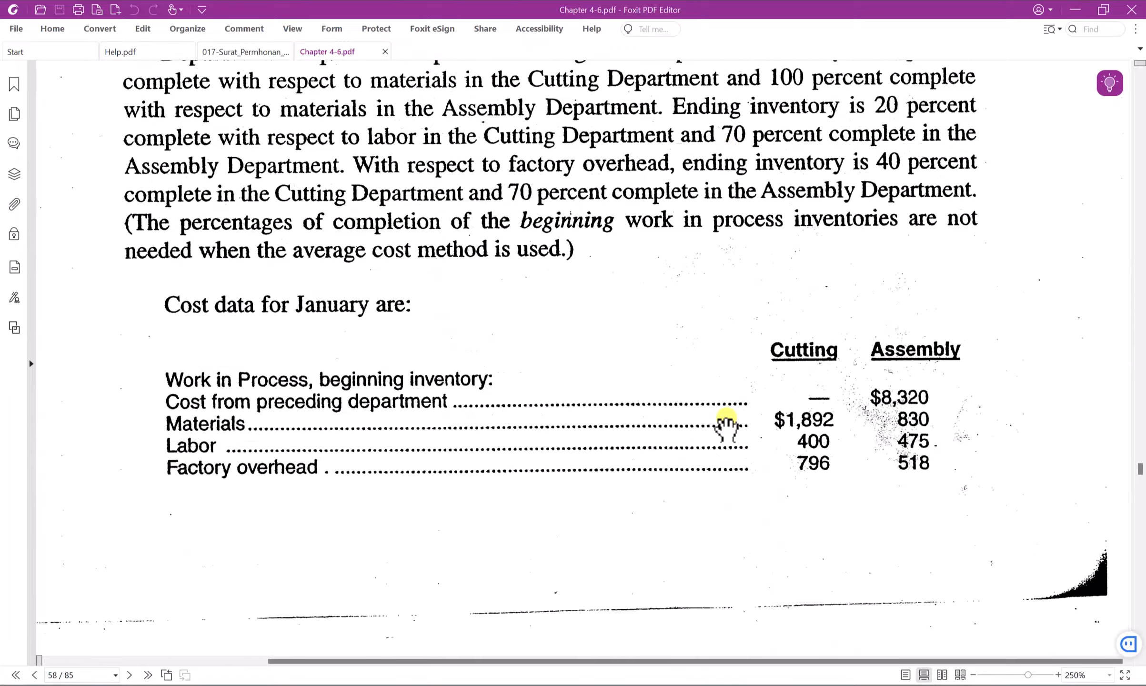
scroll(725, 422, "down", 12)
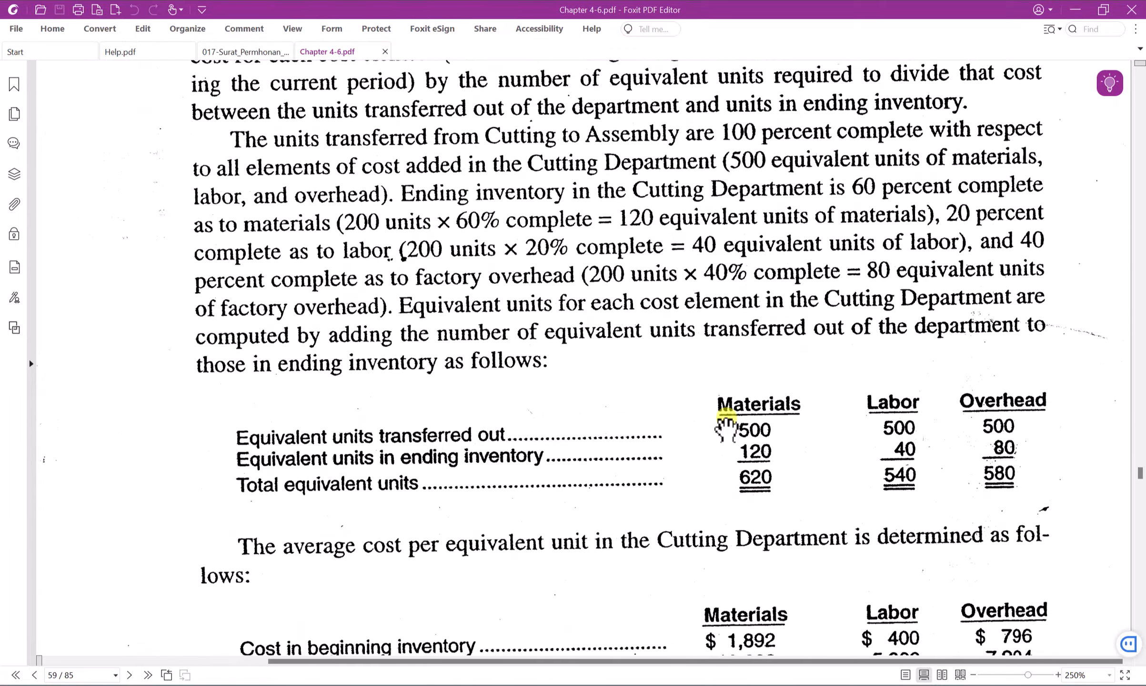
scroll(767, 385, "up", 1)
scroll(671, 332, "down", 2)
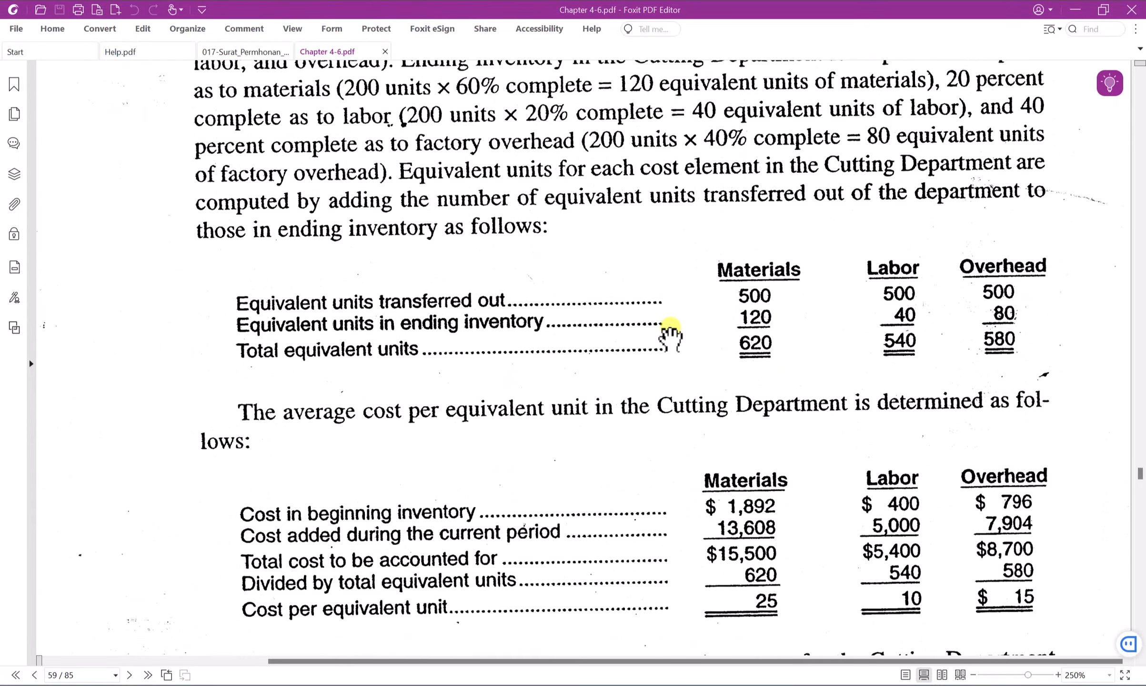
key("alt+Tab")
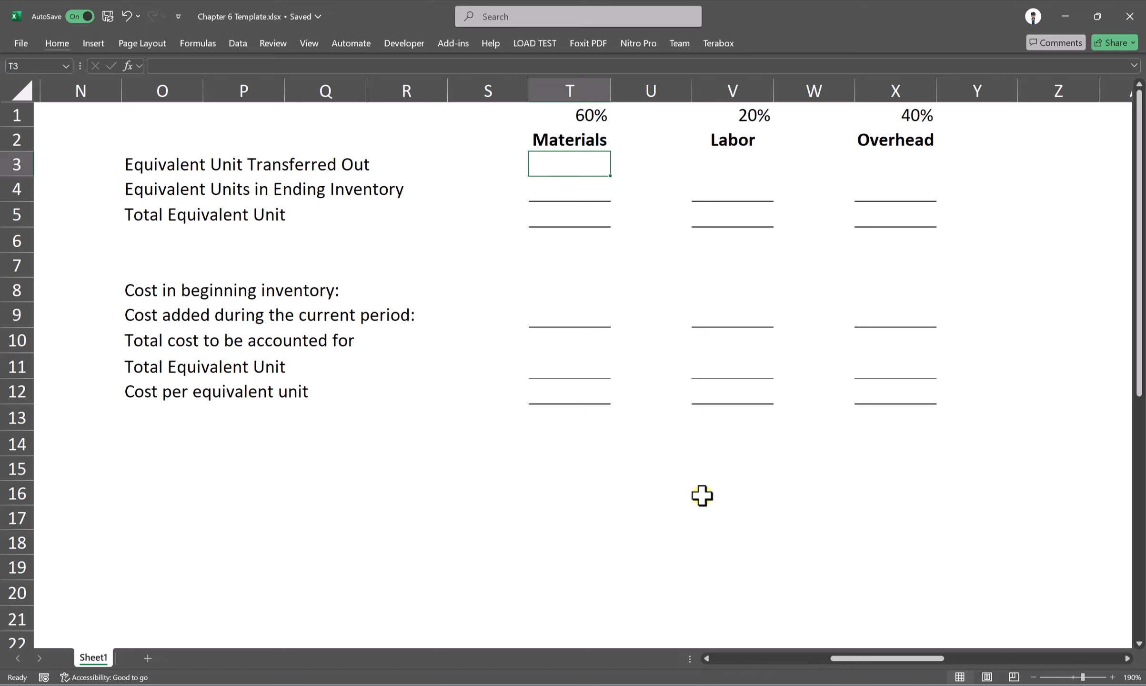
Highlight the Cutting Department's units transferred to Assembly in row 5 of the workbook, and return to the equivalent unit table.
scroll(842, 653, "down", 1)
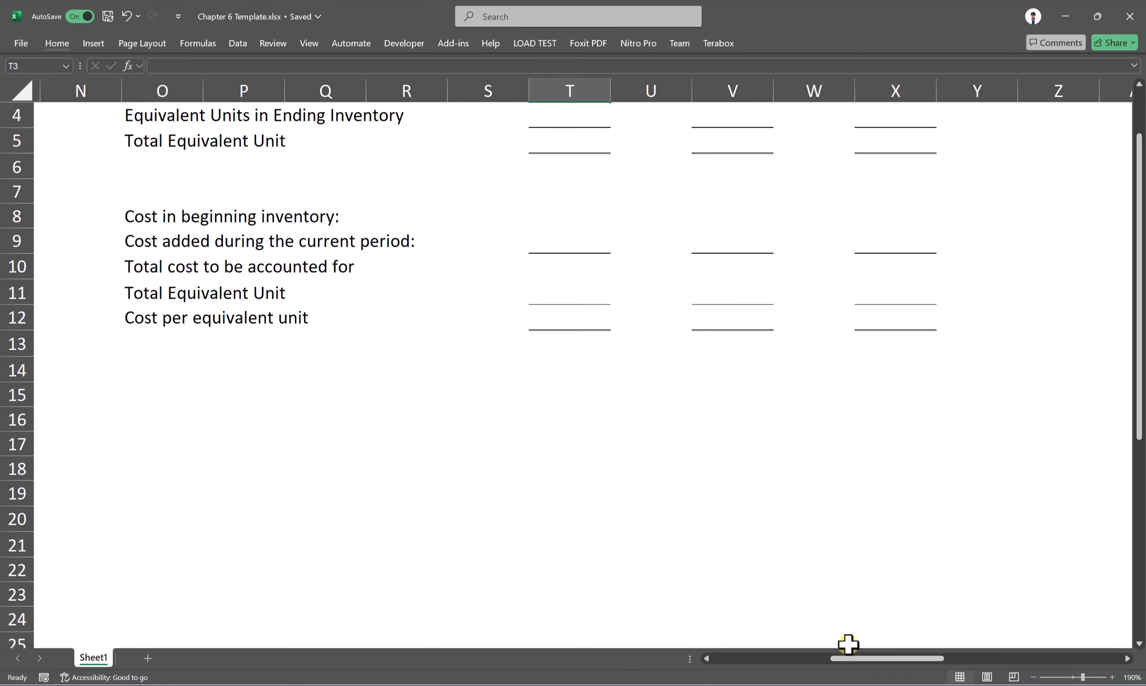
scroll(839, 609, "up", 1)
left_click_drag(852, 663, 734, 662)
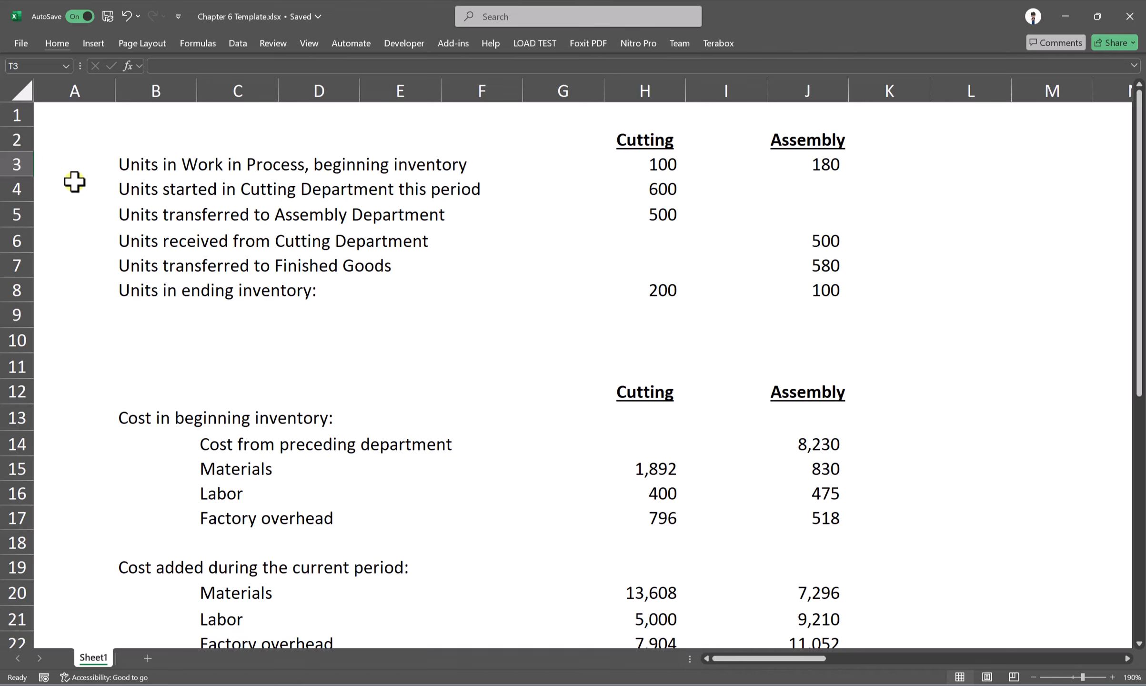
left_click(16, 215)
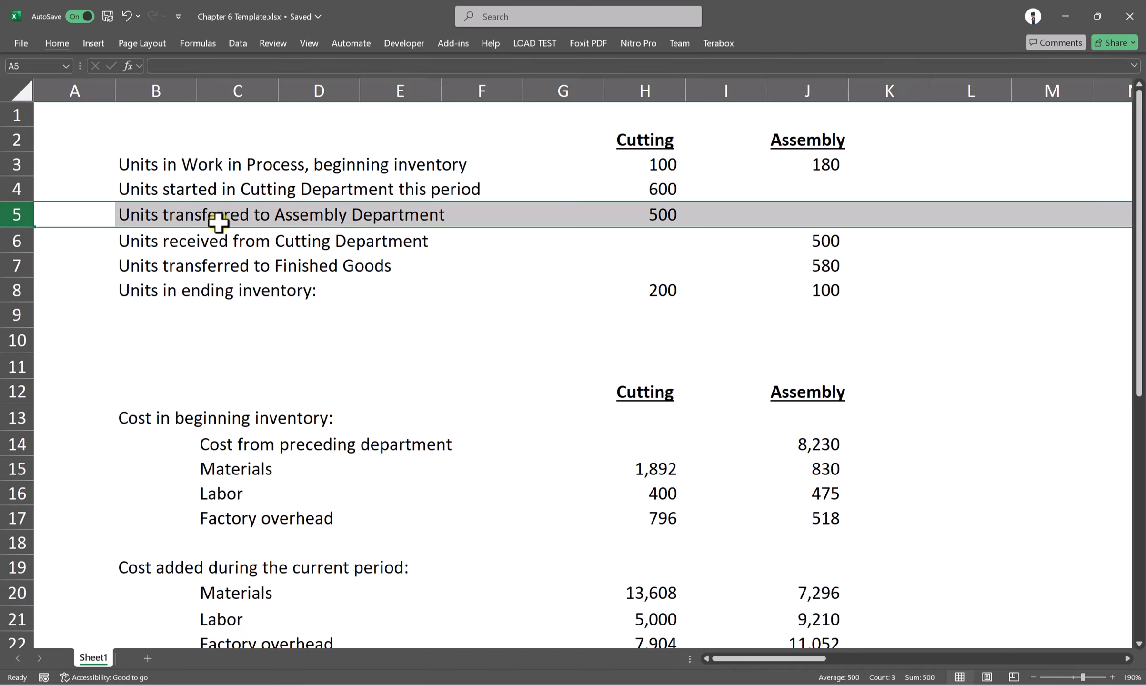
left_click(143, 216)
left_click_drag(143, 216, 634, 215)
left_click(302, 214)
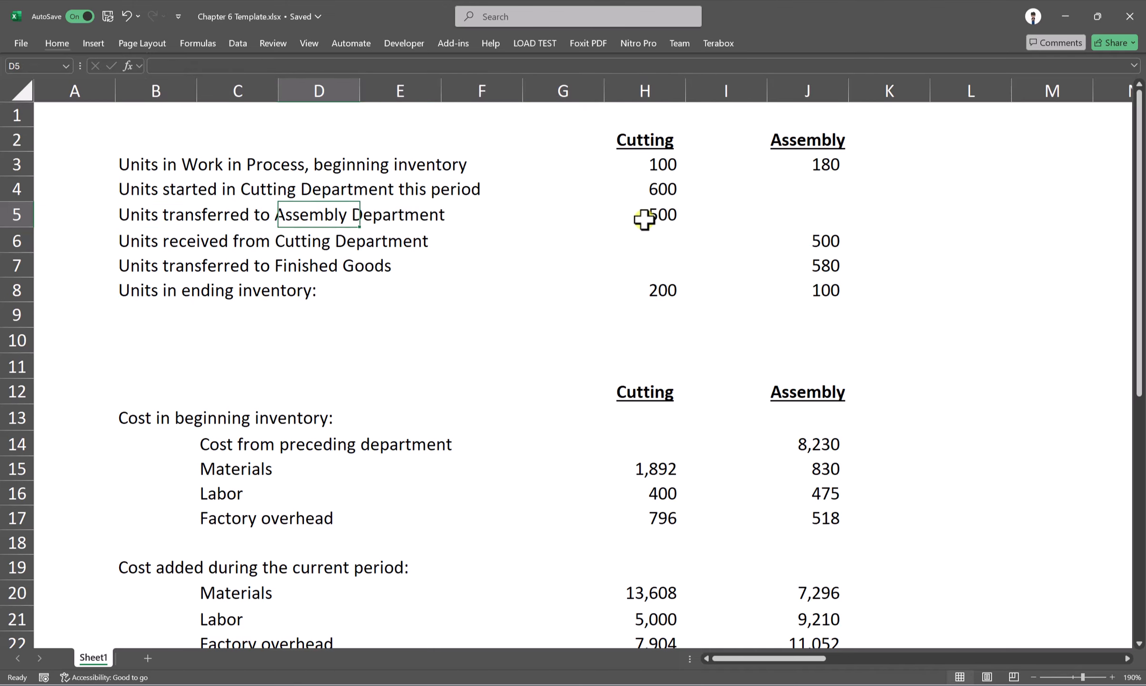
left_click(649, 220)
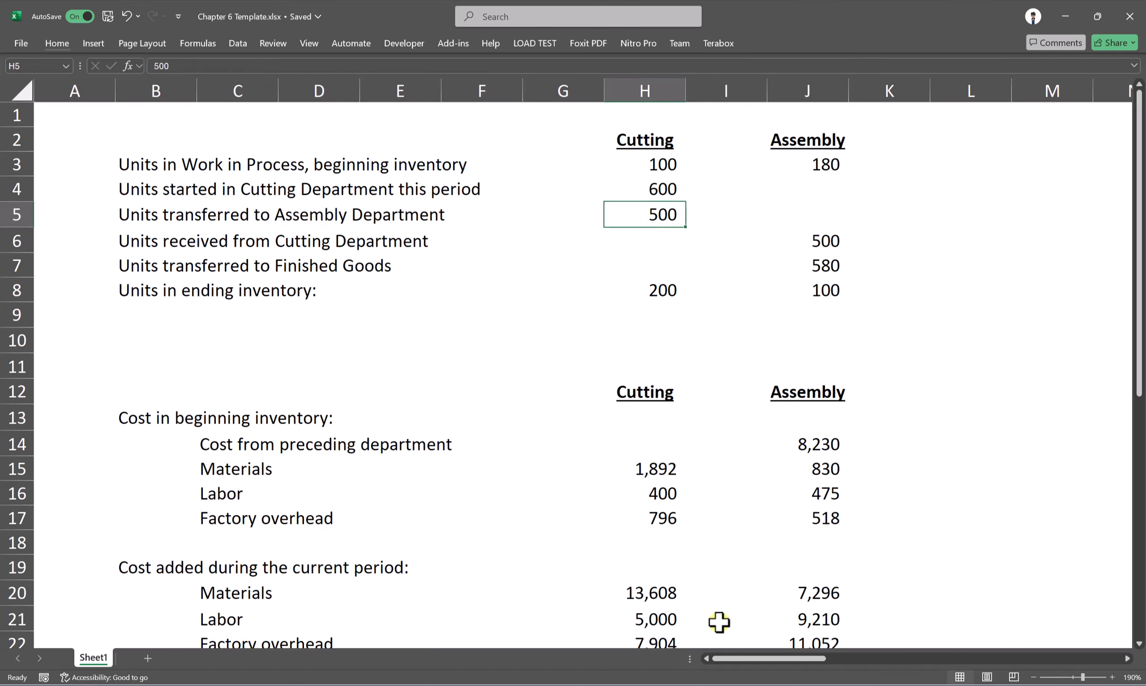
left_click_drag(761, 661, 871, 662)
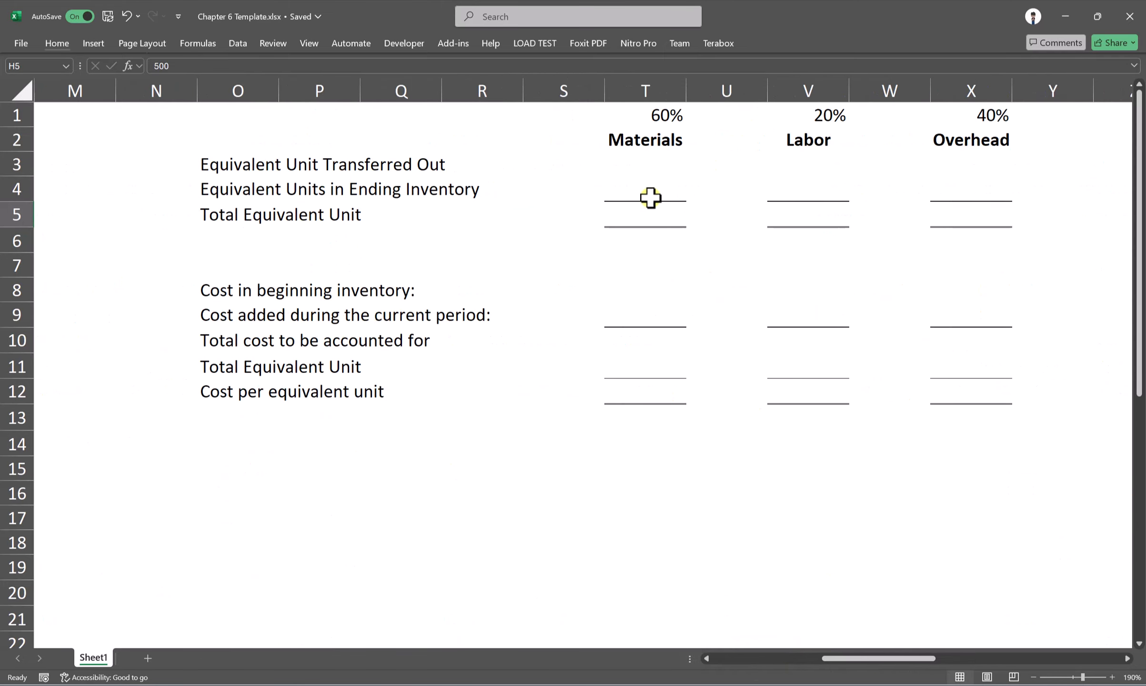
Enter 500 equivalent units transferred out for Materials, Labor and Overhead in T3, V3 and X3.
left_click(636, 157)
type("50")
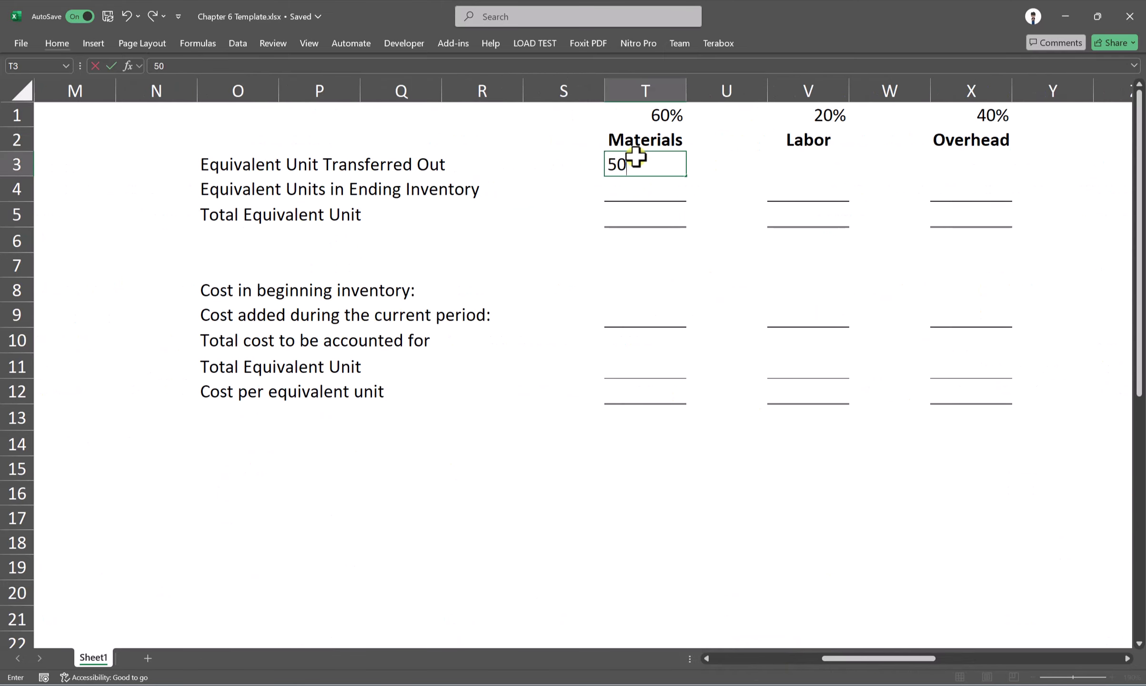
type("0")
key("Tab")
key("Tab")
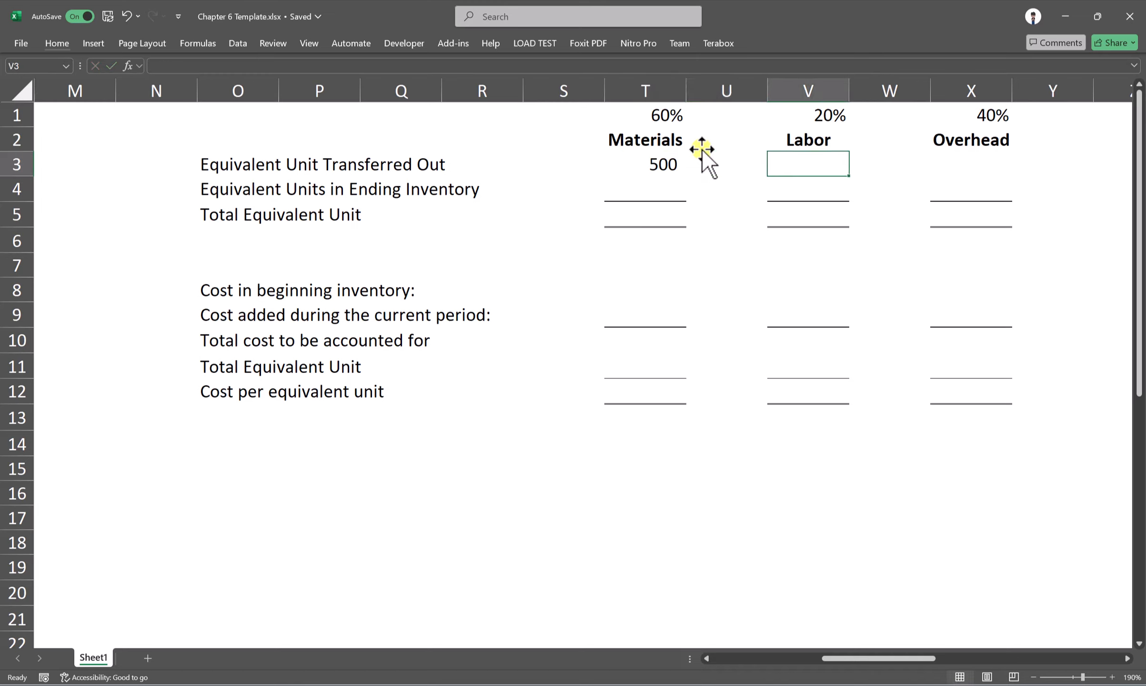
type("500")
key("Tab")
key("Tab")
type("500")
key("Tab")
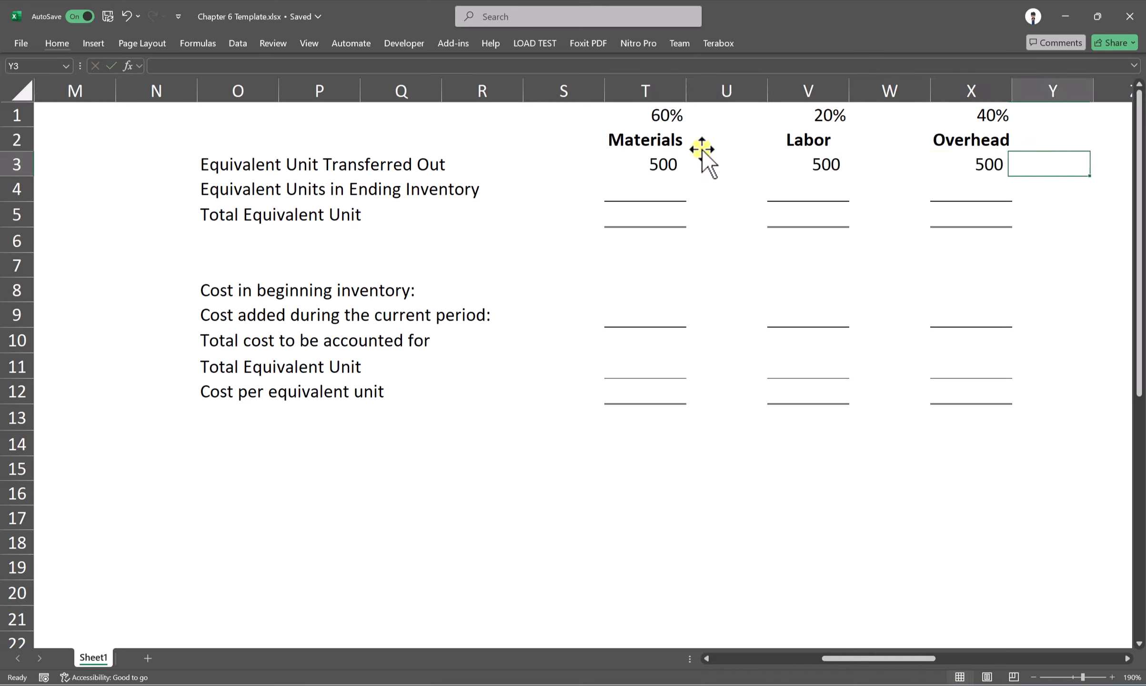
Select the Materials cell for equivalent units in ending inventory, and check that row in the textbook's table on PDF page 59.
left_click(632, 190)
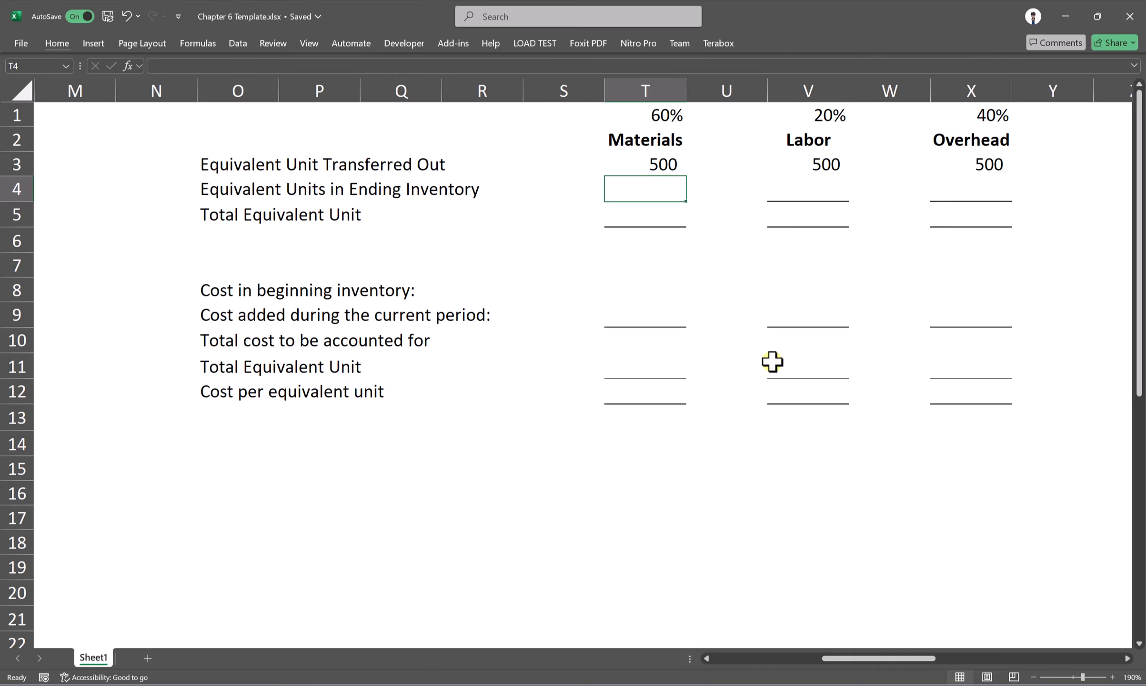
key("alt+Tab")
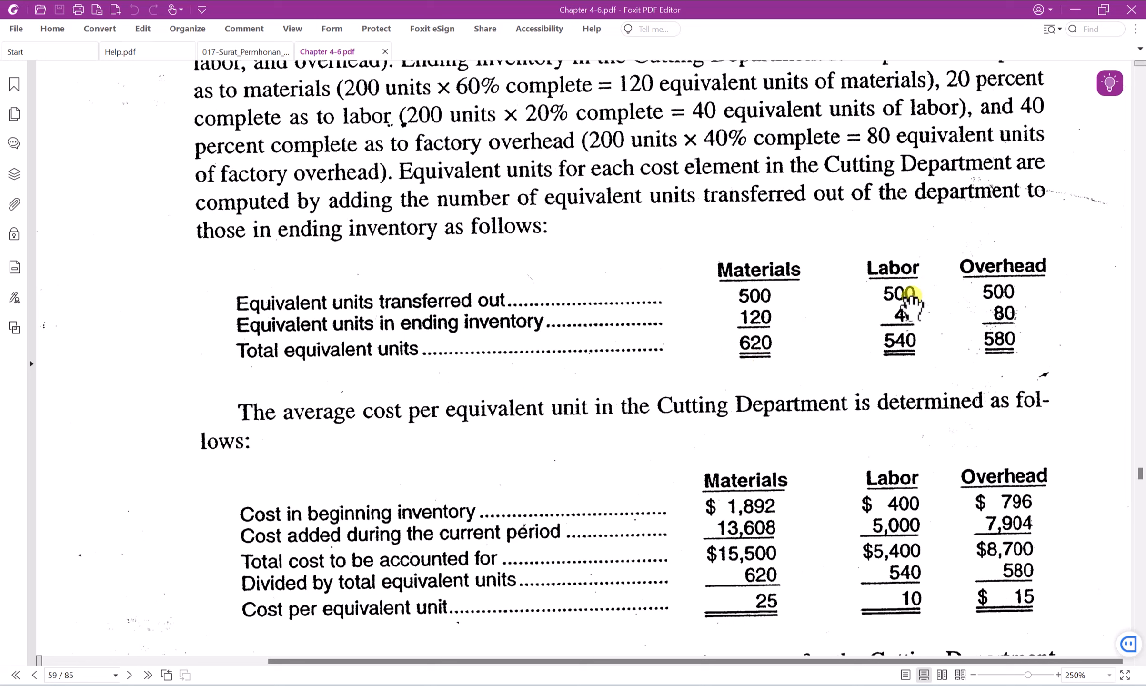
scroll(667, 300, "down", 1)
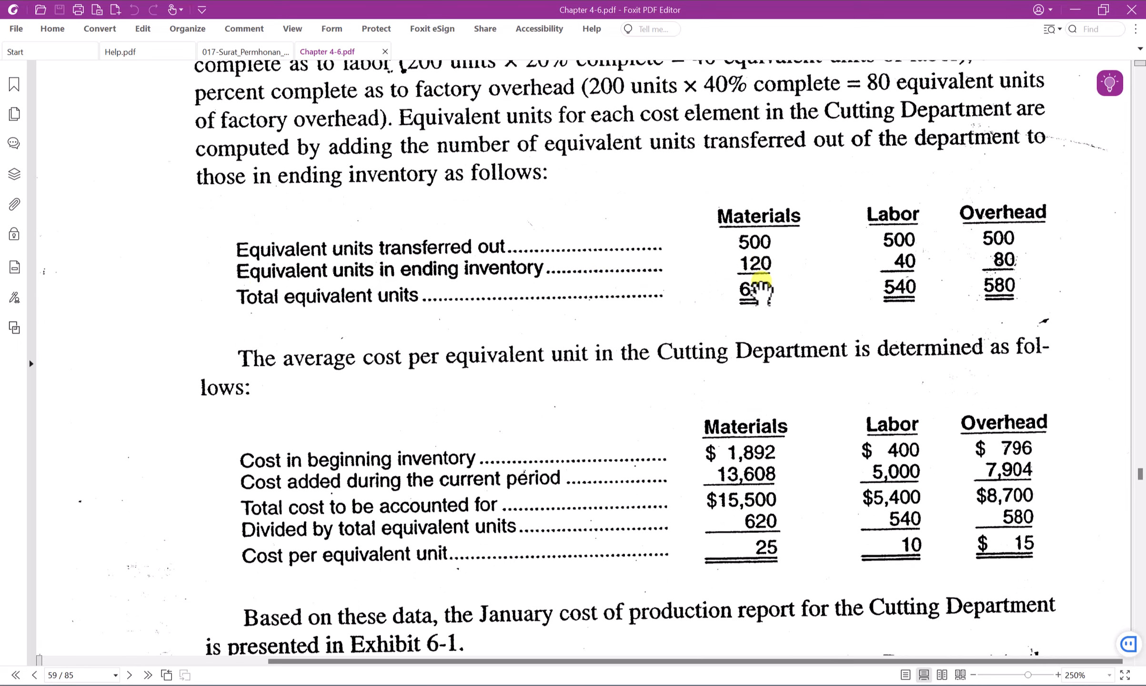
key("alt+Tab")
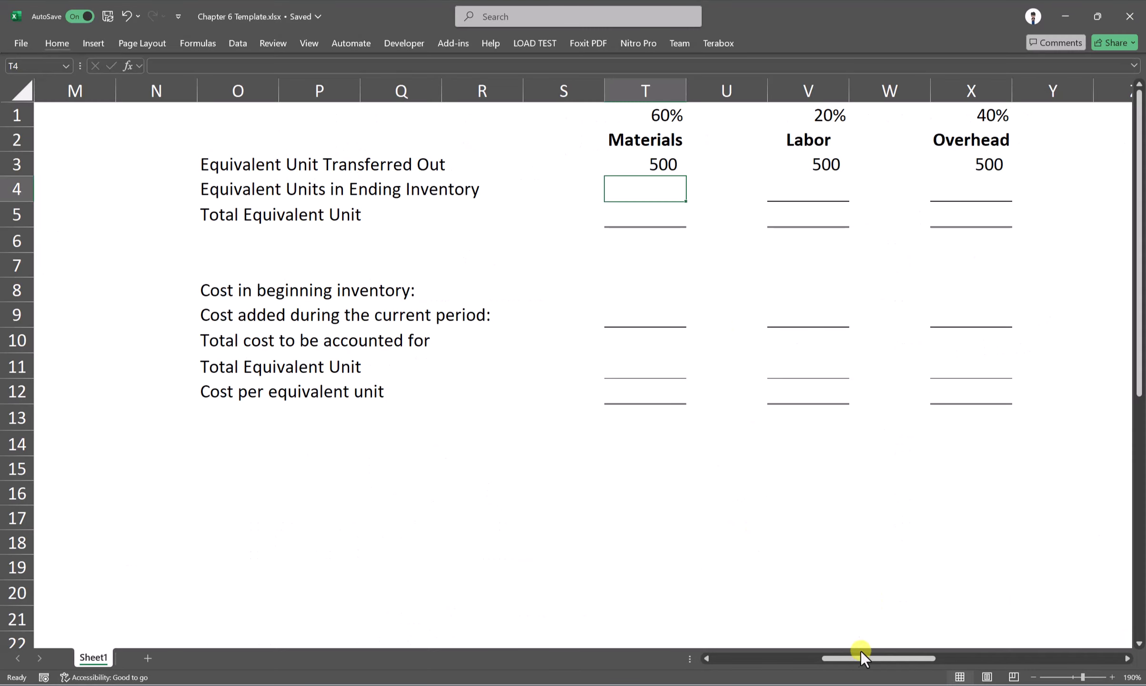
Highlight the Cutting Department's units in ending inventory in the workbook, and the completion percentage above Materials.
left_click_drag(863, 657, 693, 655)
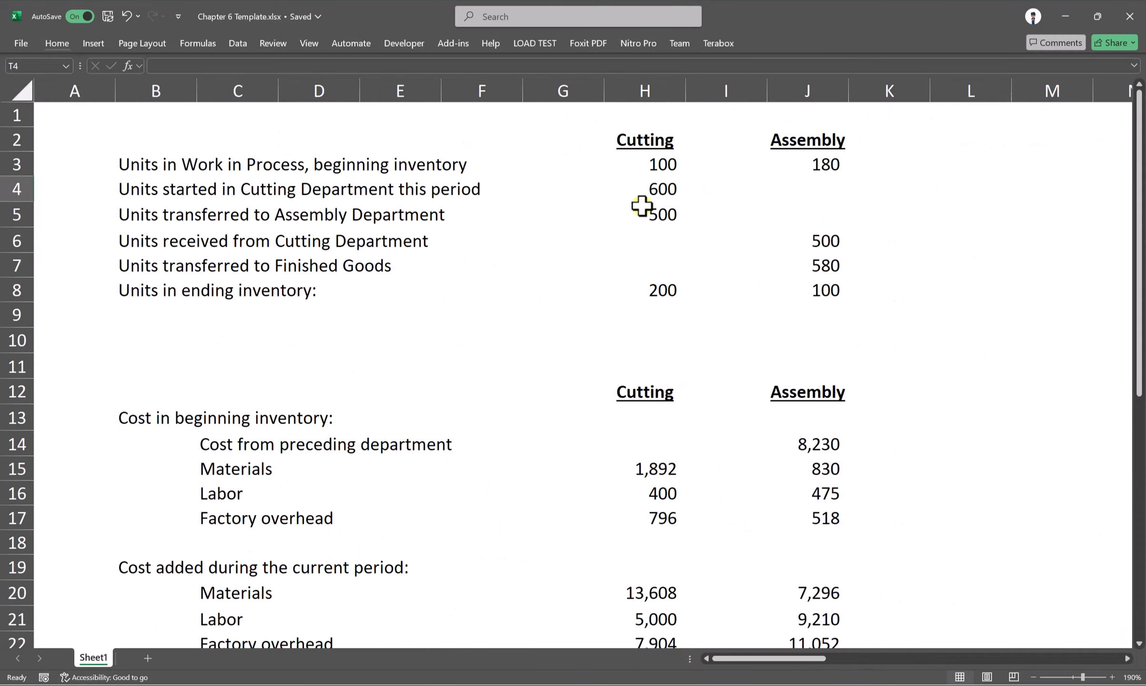
left_click_drag(129, 294, 634, 294)
left_click(647, 292)
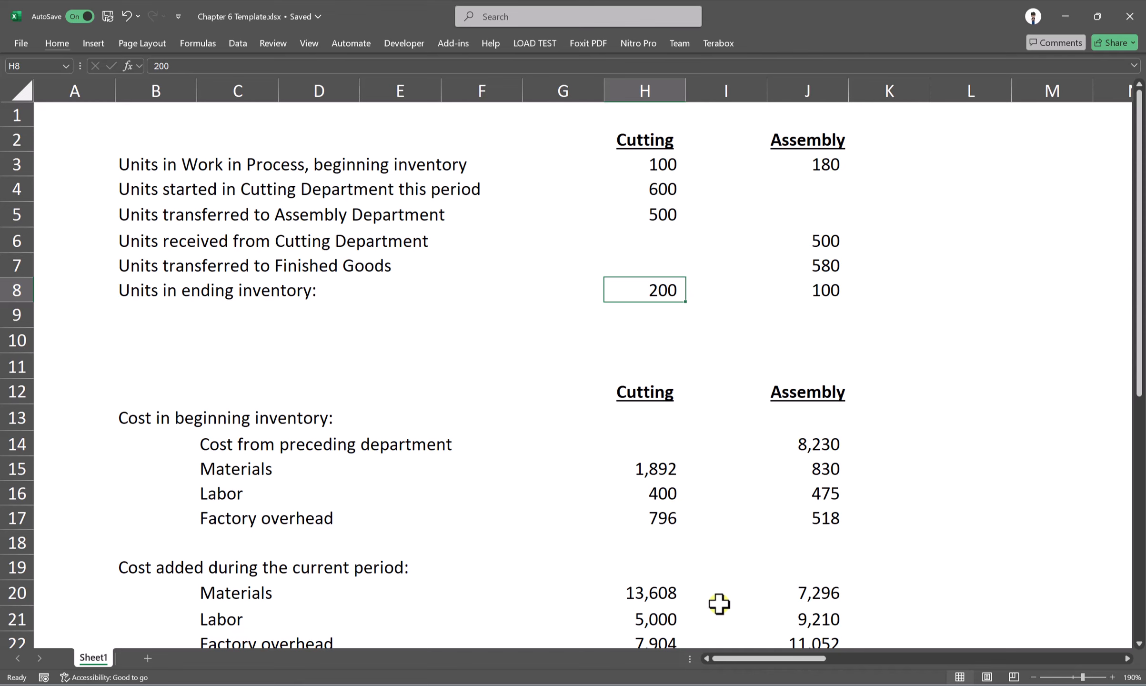
left_click_drag(732, 659, 841, 658)
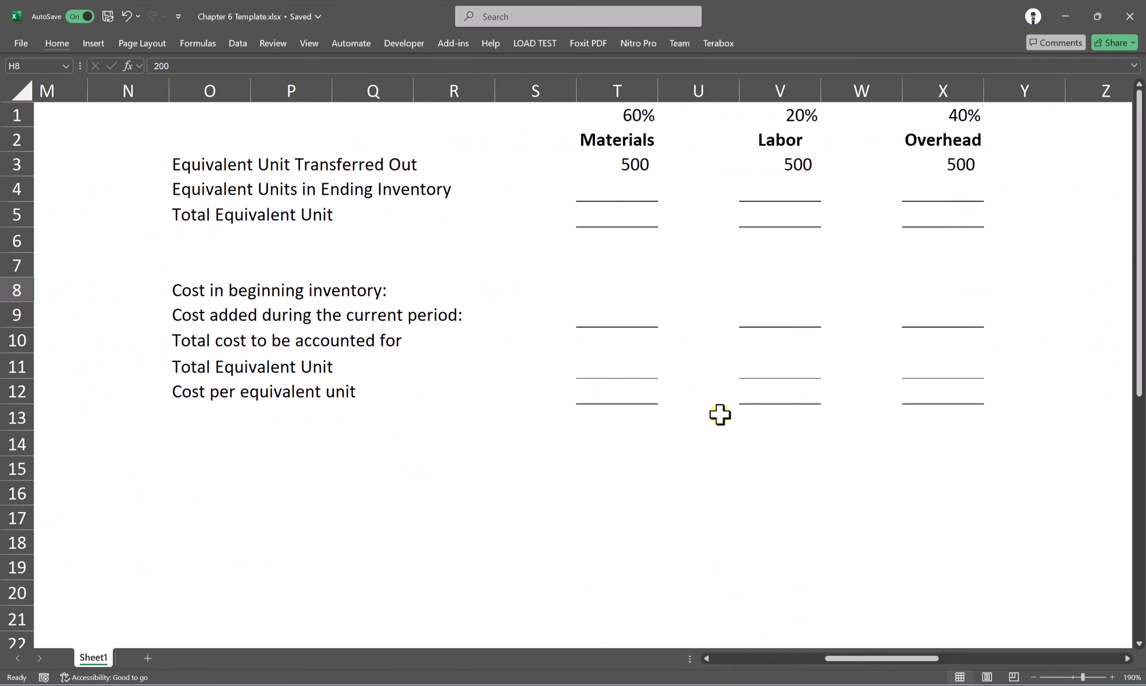
left_click_drag(632, 112, 619, 132)
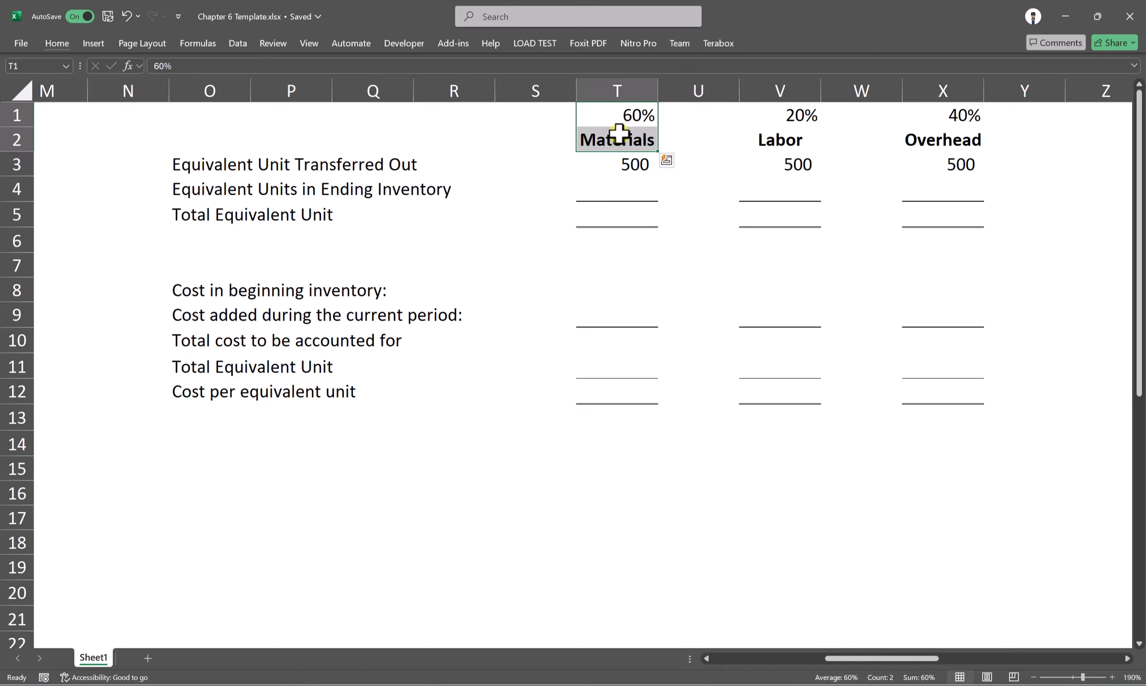
Highlight the completion percentages with the Labor and Overhead headings, and the row label for equivalent units in ending inventory.
left_click_drag(762, 122, 794, 140)
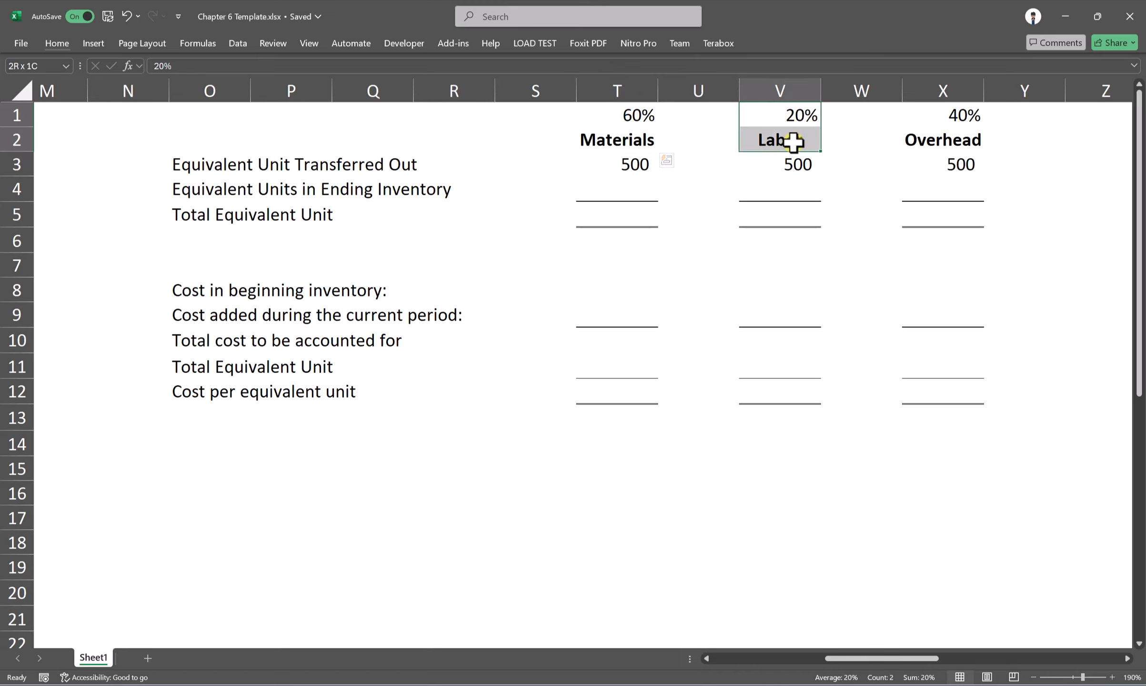
left_click_drag(952, 118, 946, 152)
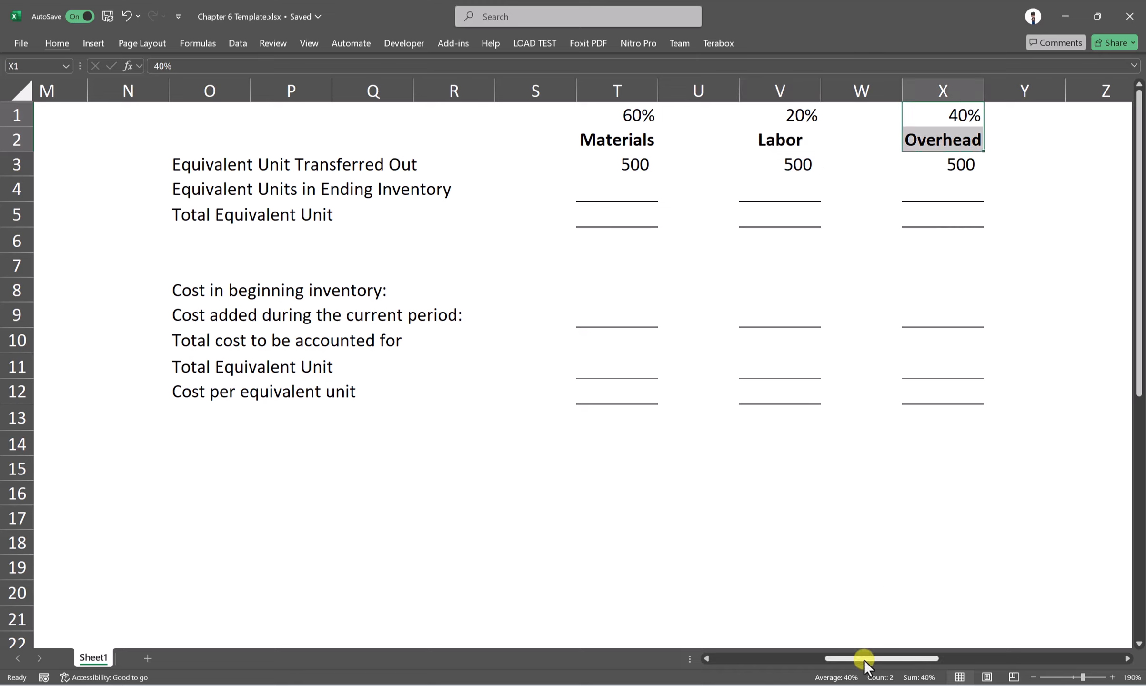
left_click(185, 193)
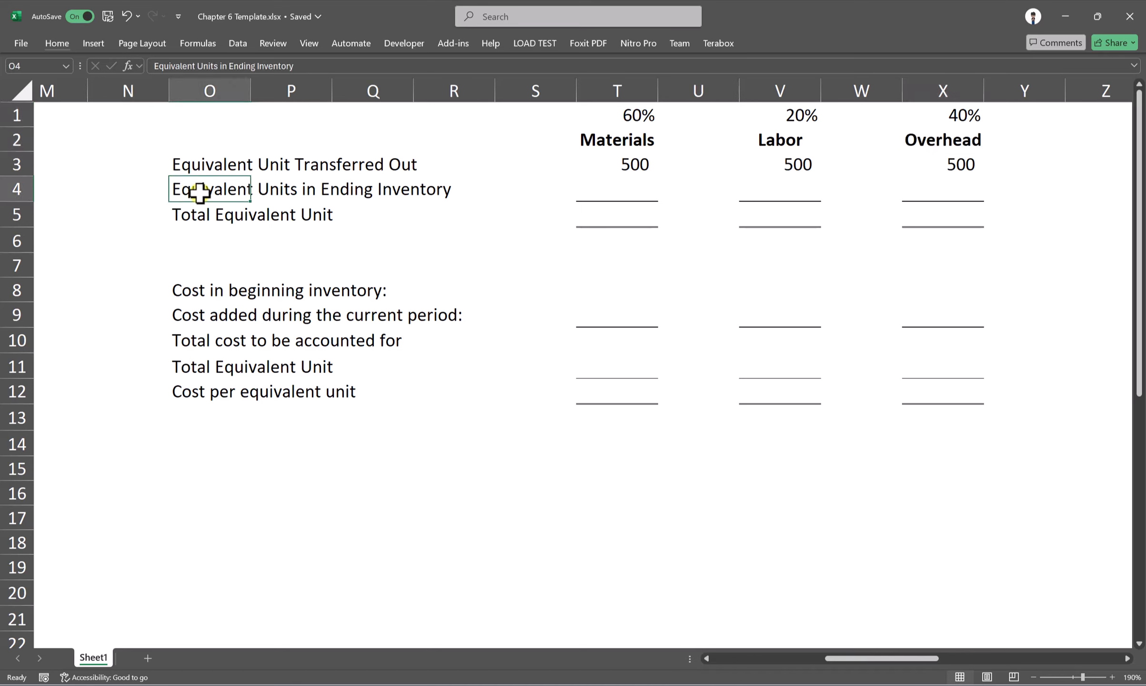
Calculate the Materials equivalent units in ending inventory in T4 with the formula =T1*$H$8.
left_click(619, 191)
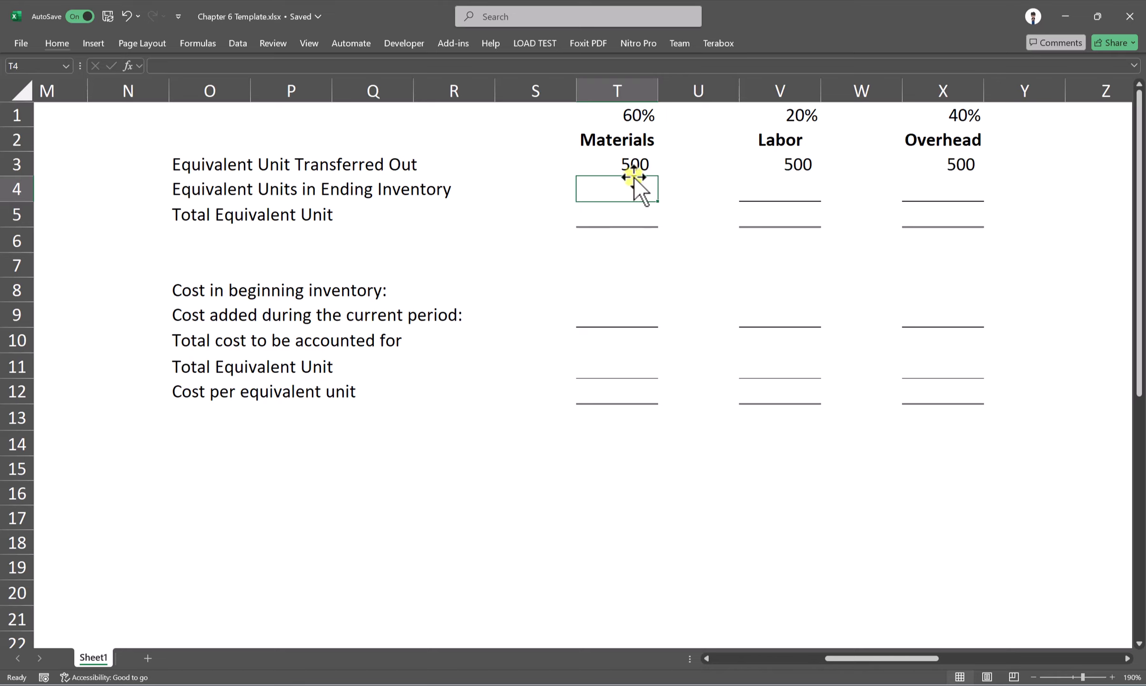
type("=")
left_click(625, 112)
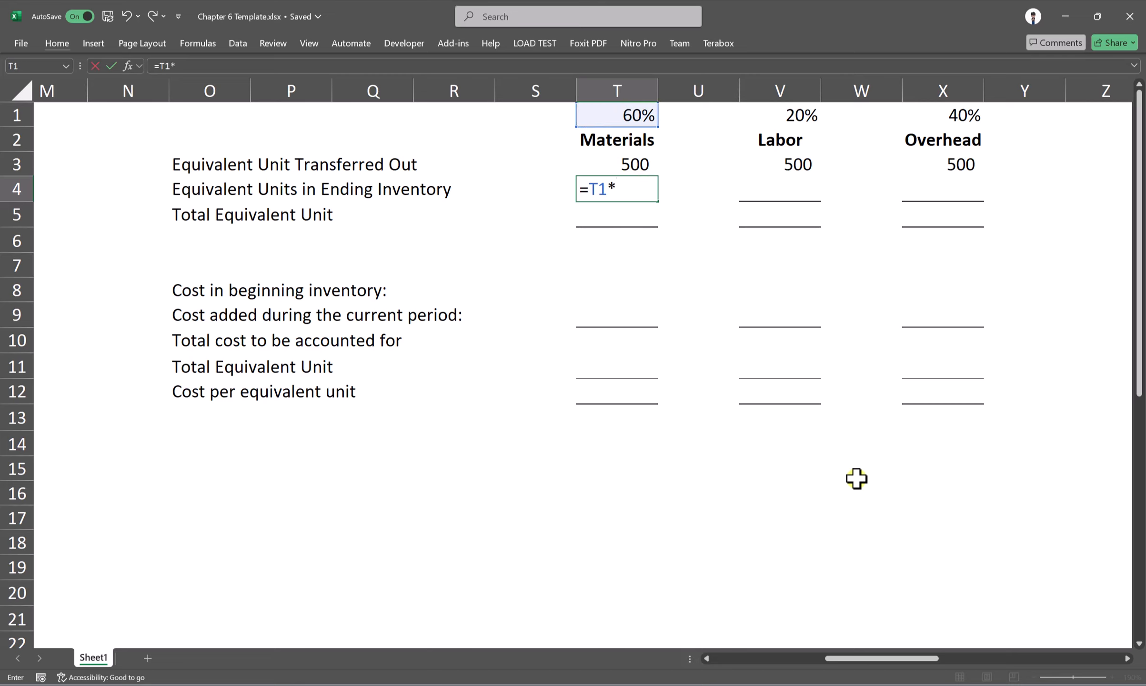
left_click_drag(842, 671, 735, 667)
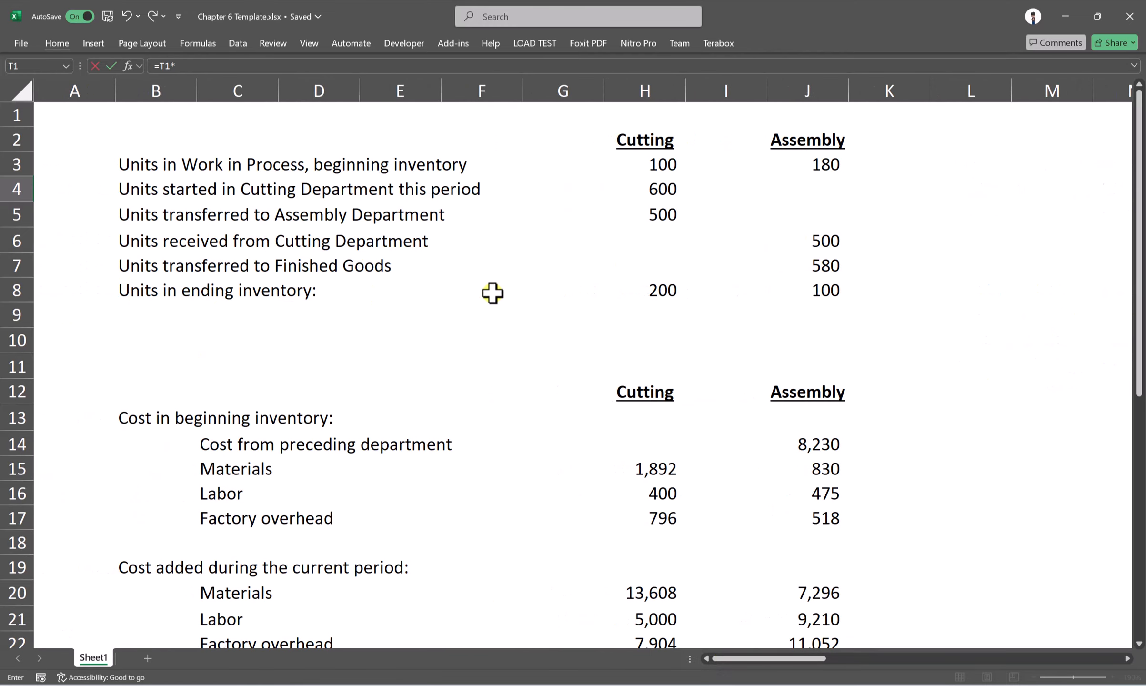
left_click(662, 291)
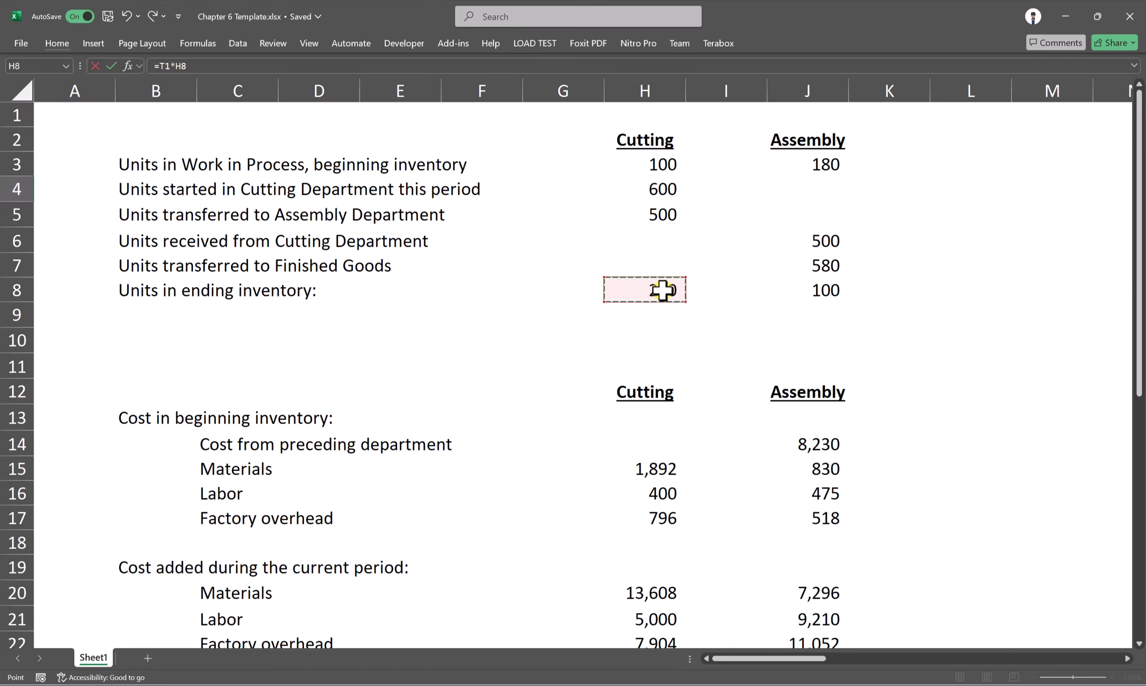
key("Right")
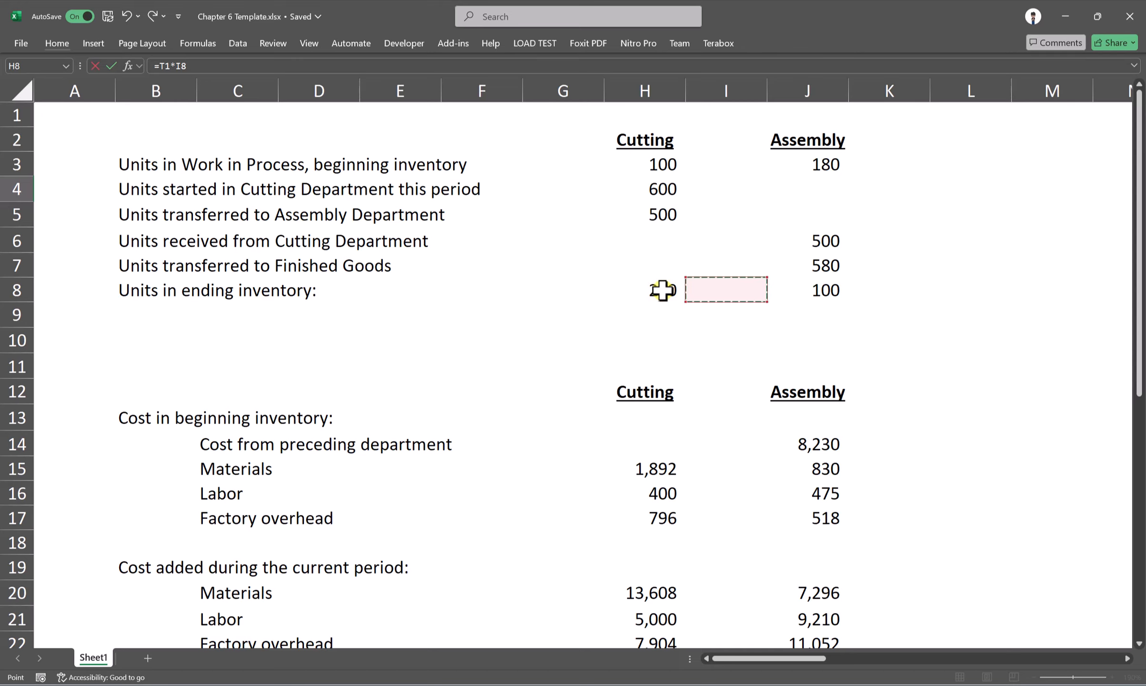
left_click(648, 290)
key("F4")
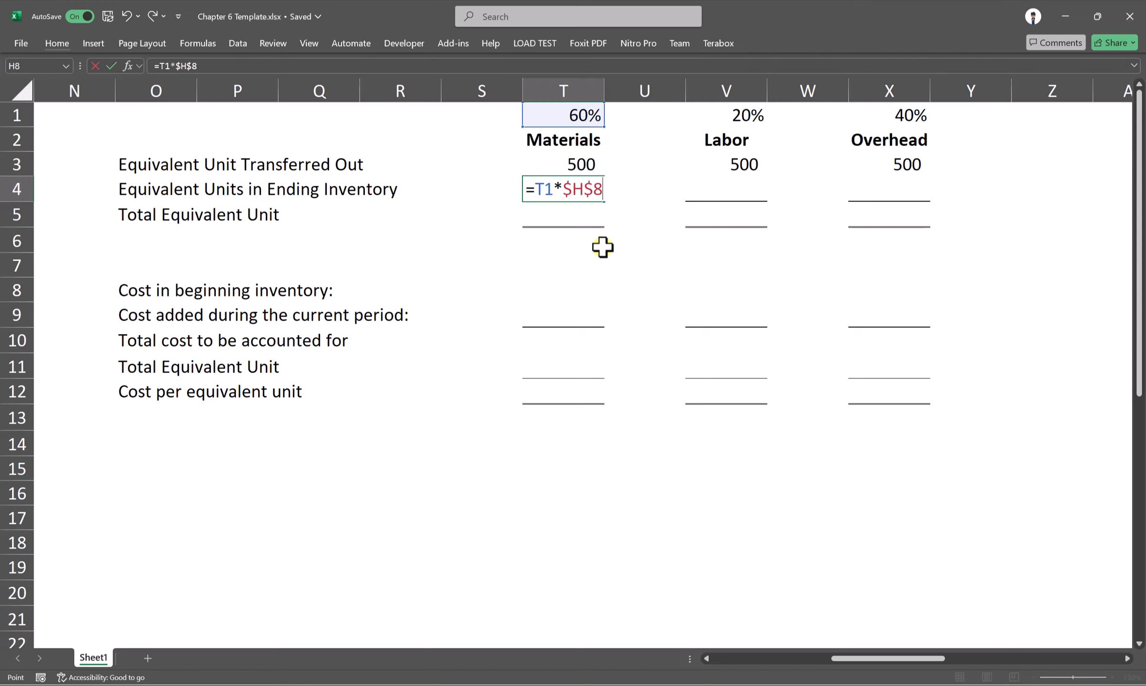
left_click(569, 191)
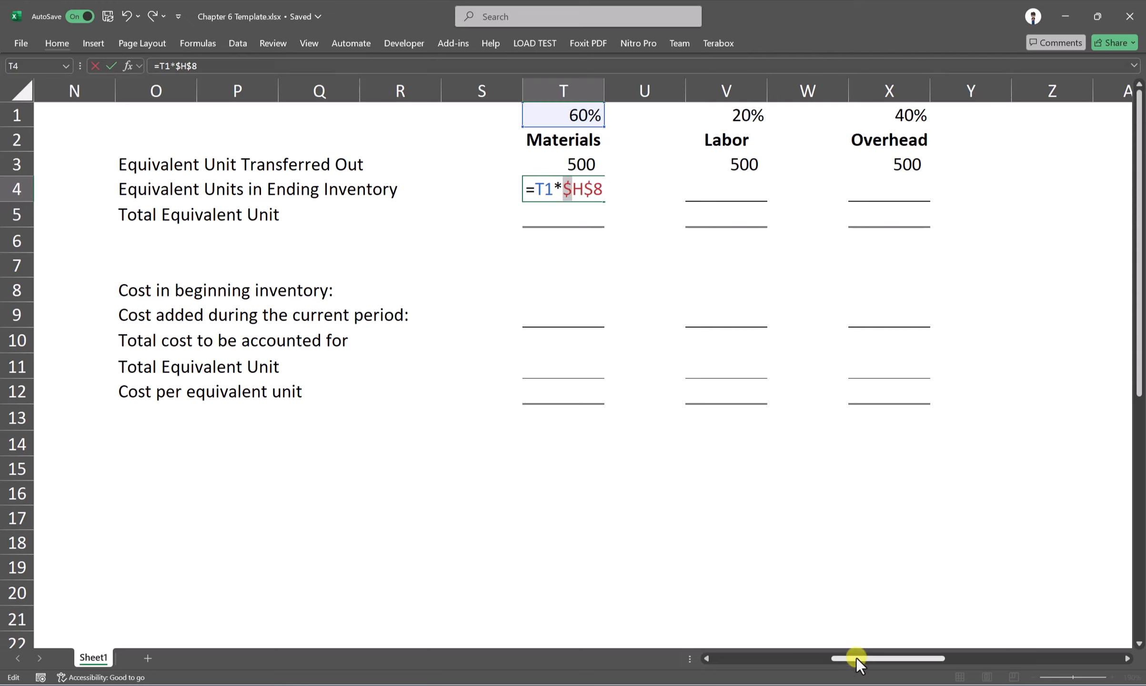
left_click_drag(856, 658, 926, 659)
key("Return")
key("Return")
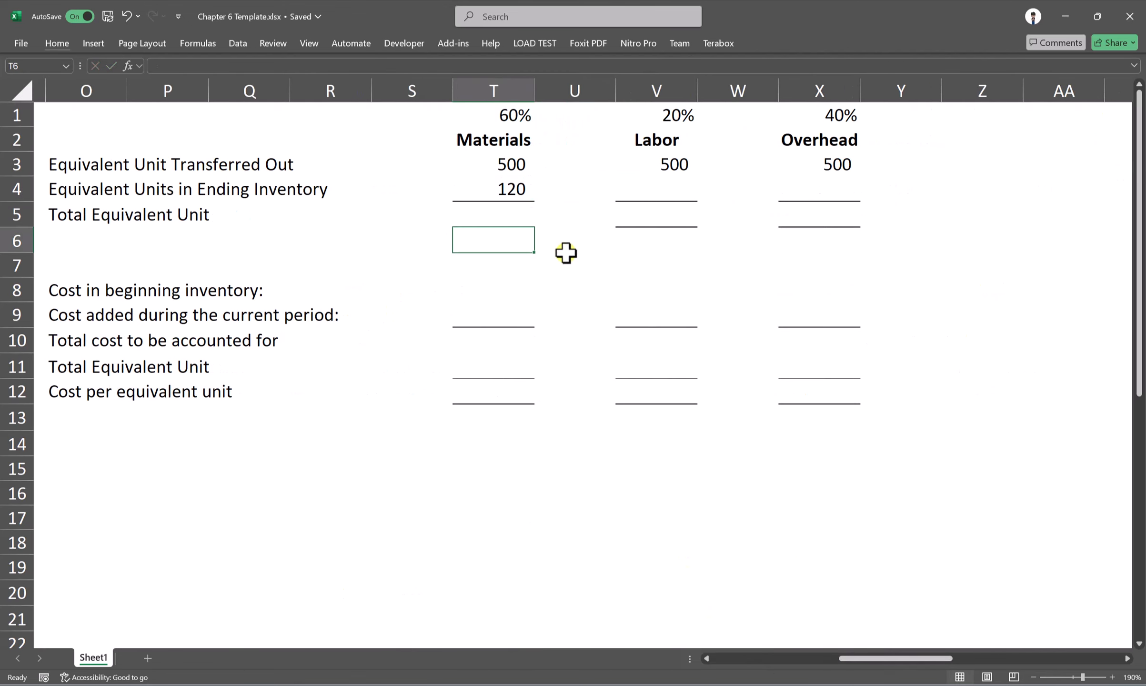
Review the Materials ending inventory formula in T4 and highlight the percentage cells V1 and X1 for Labor and Overhead.
left_click(481, 189)
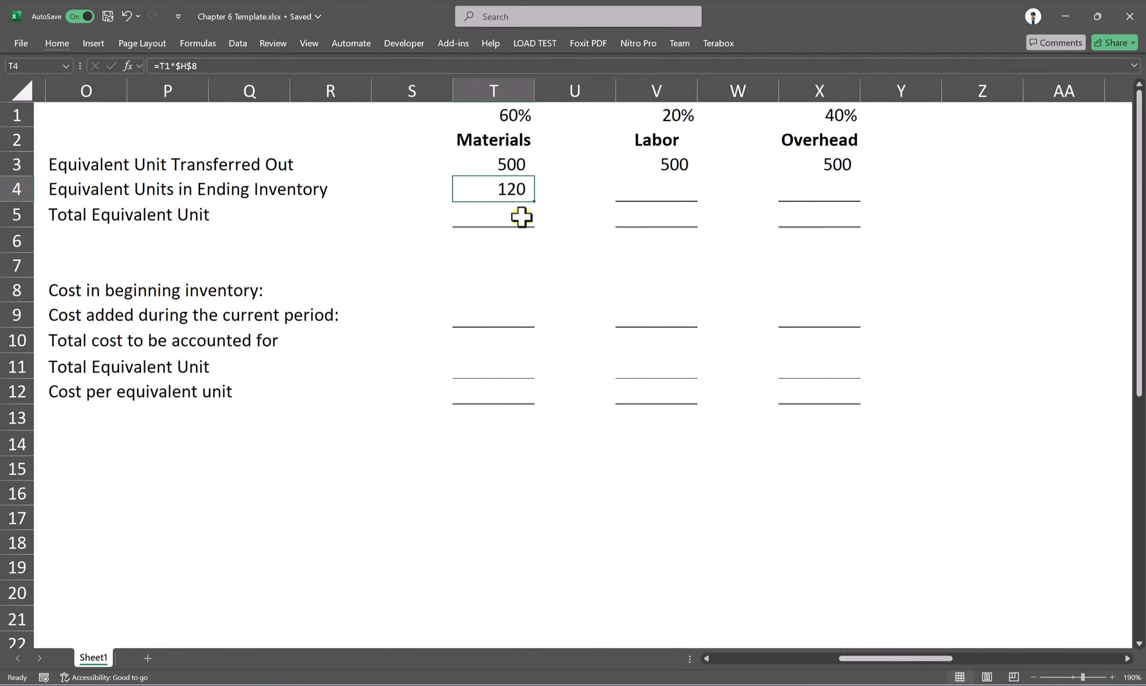
left_click(672, 114)
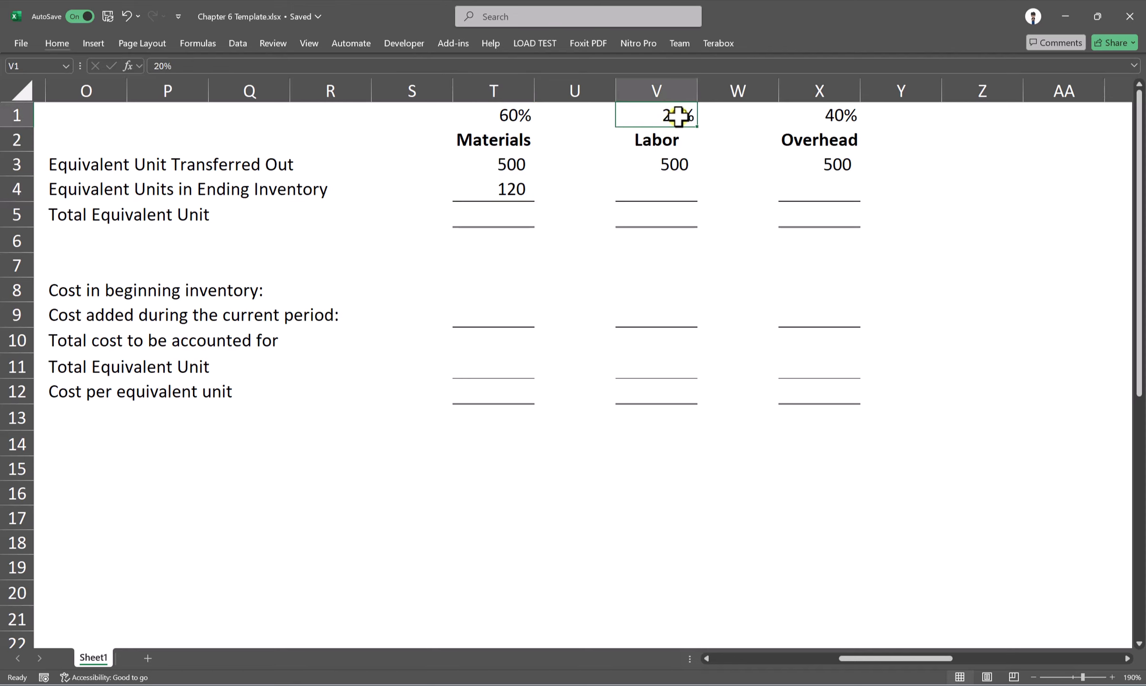
left_click_drag(859, 659, 924, 661)
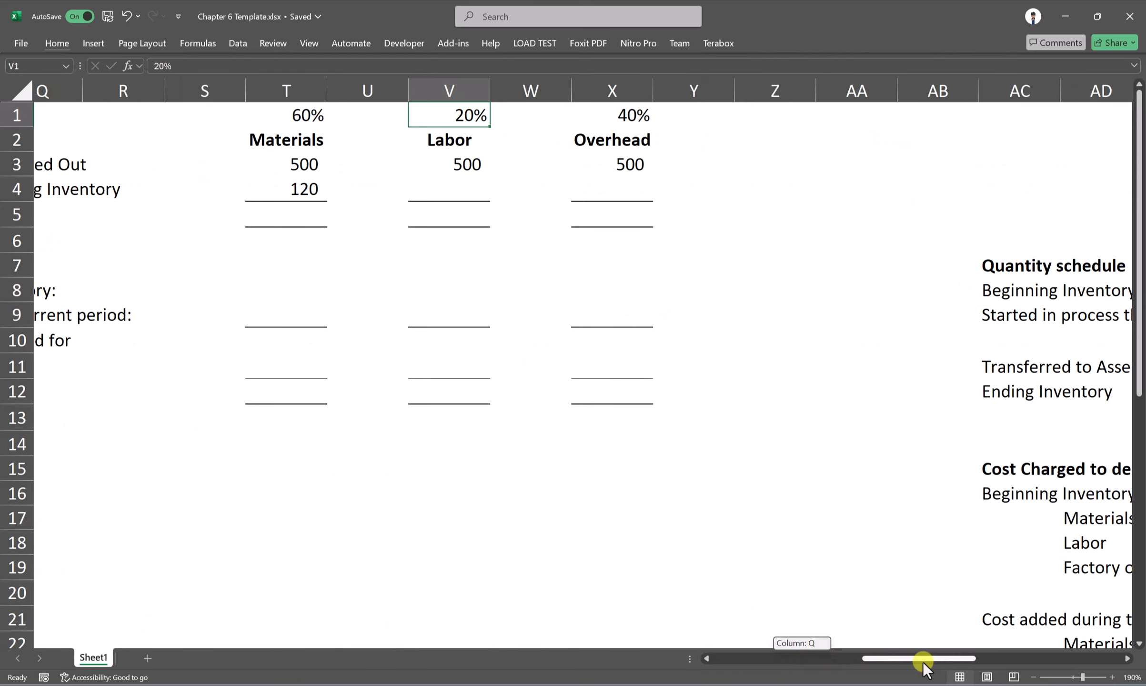
left_click(460, 189)
left_click(624, 115)
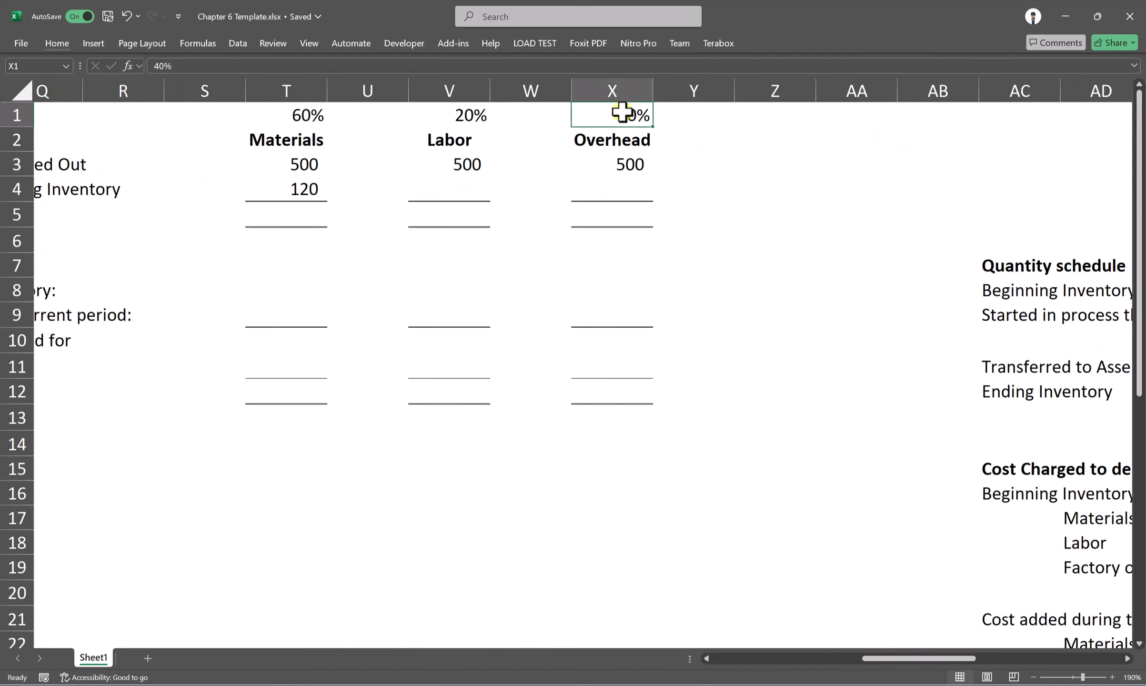
left_click_drag(865, 659, 927, 664)
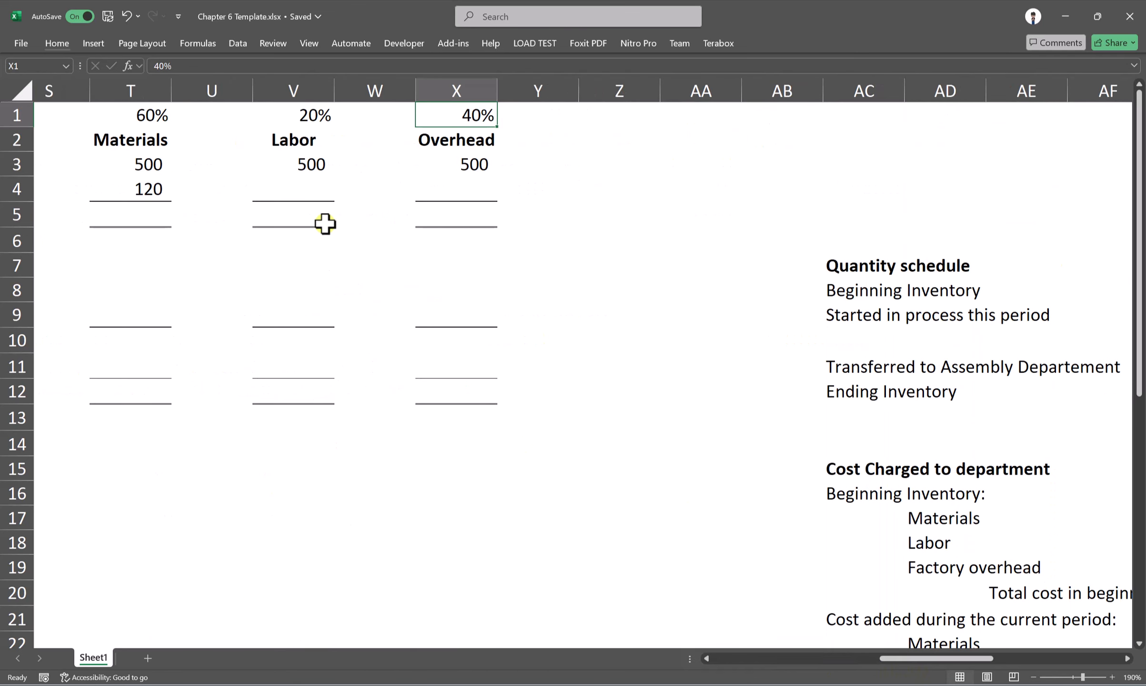
Copy the ending inventory equivalent units formula from T4 to the Labor and Overhead cells V4 and X4.
left_click(132, 190)
key("ctrl+c")
left_click(295, 191)
left_click(440, 189, "ctrl")
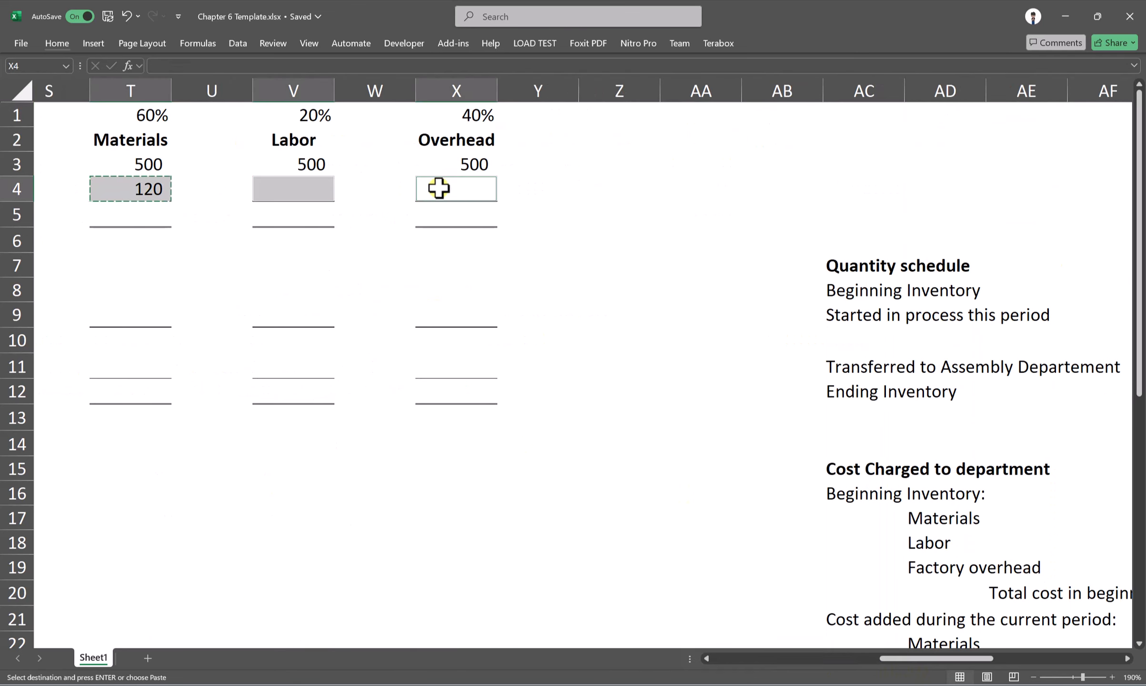
key("Return")
left_click(467, 198)
left_click(453, 219)
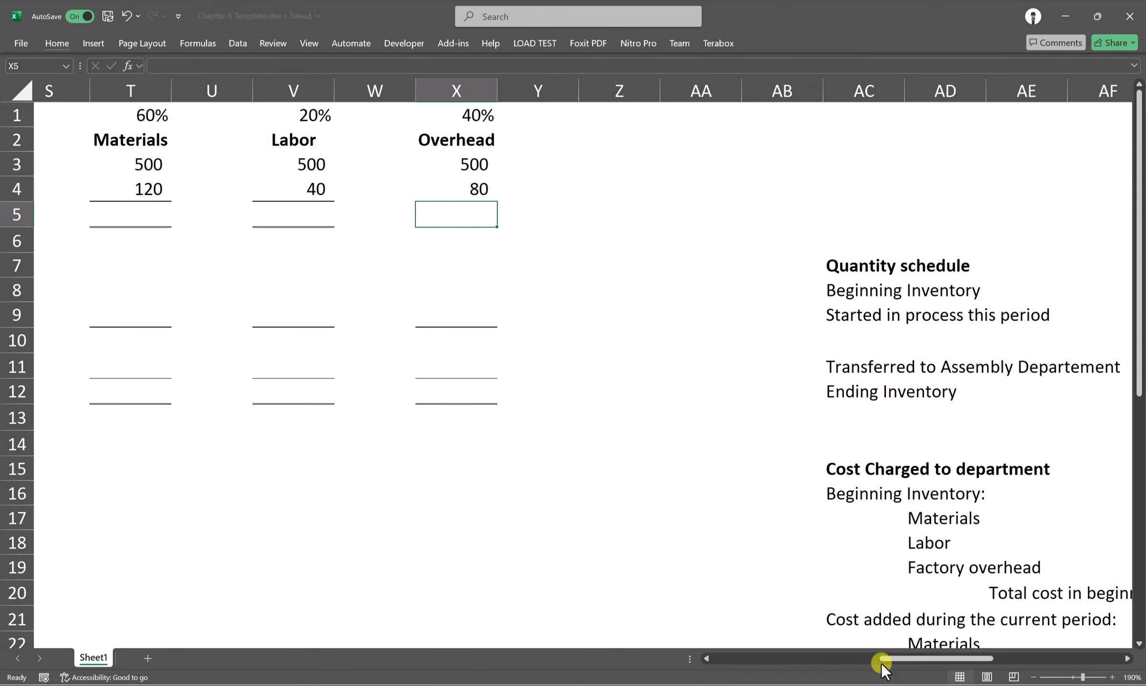
Check the ending inventory equivalent units against the textbook's table in the Foxit PDF, and return to the Excel workbook.
left_click_drag(882, 662, 845, 663)
key("alt+Tab")
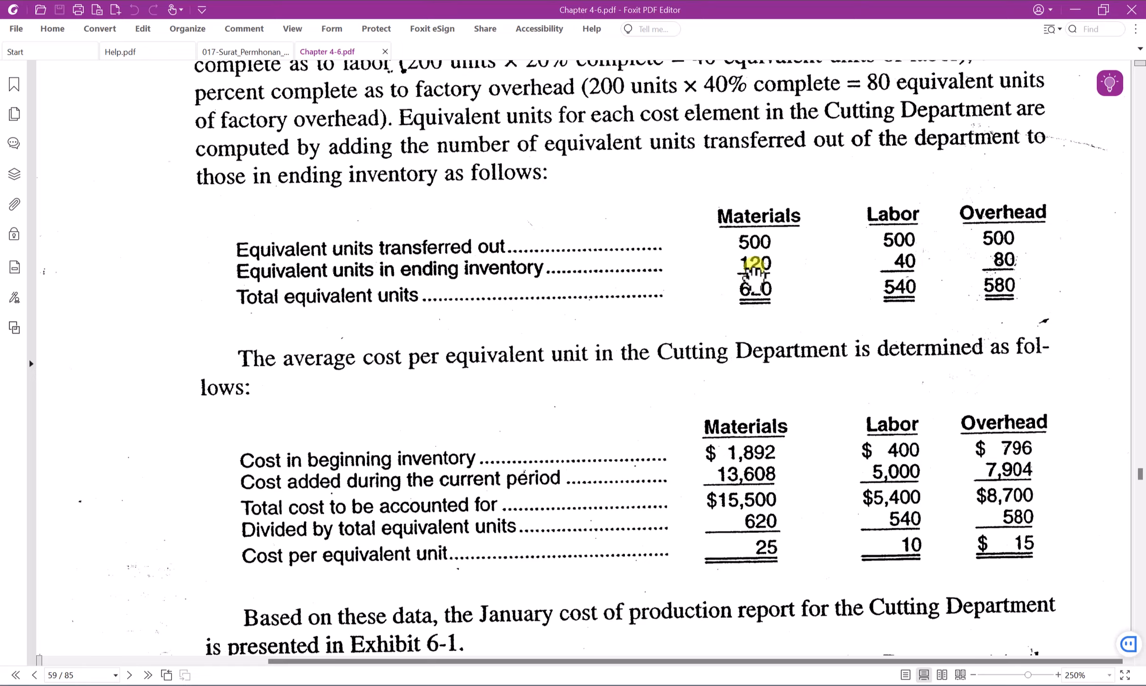
left_click_drag(855, 262, 791, 249)
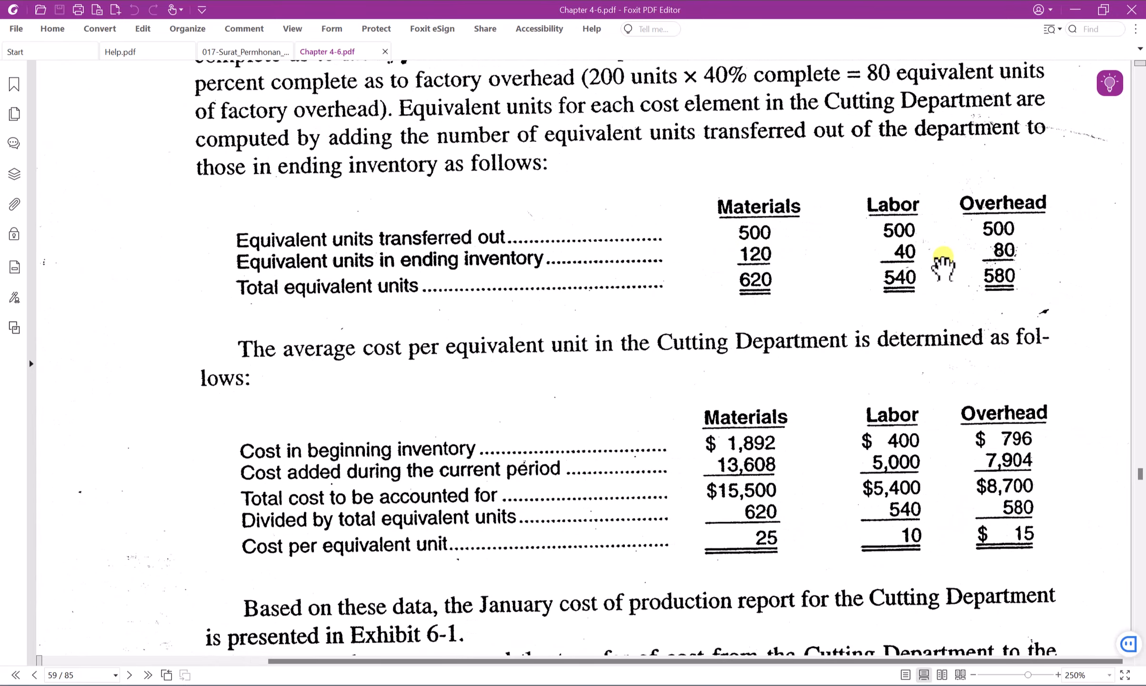
key("alt+Tab")
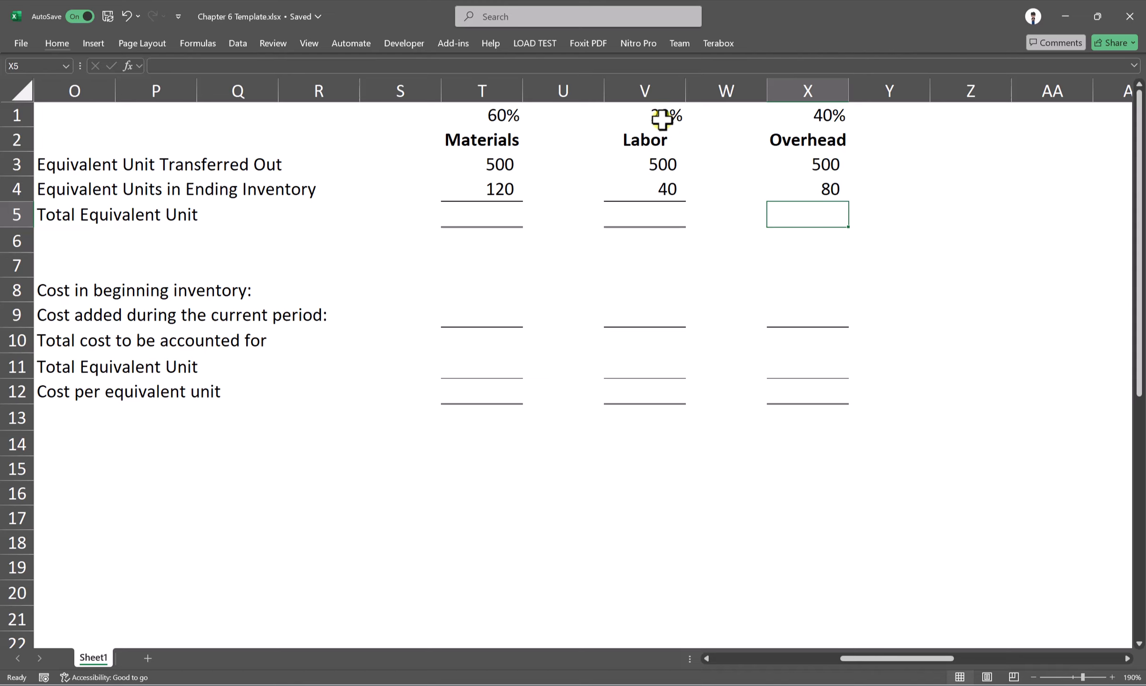
Total the Materials equivalent units in T5 with =SUM(T3:T4), and copy the formula to V5 and X5.
left_click(498, 215)
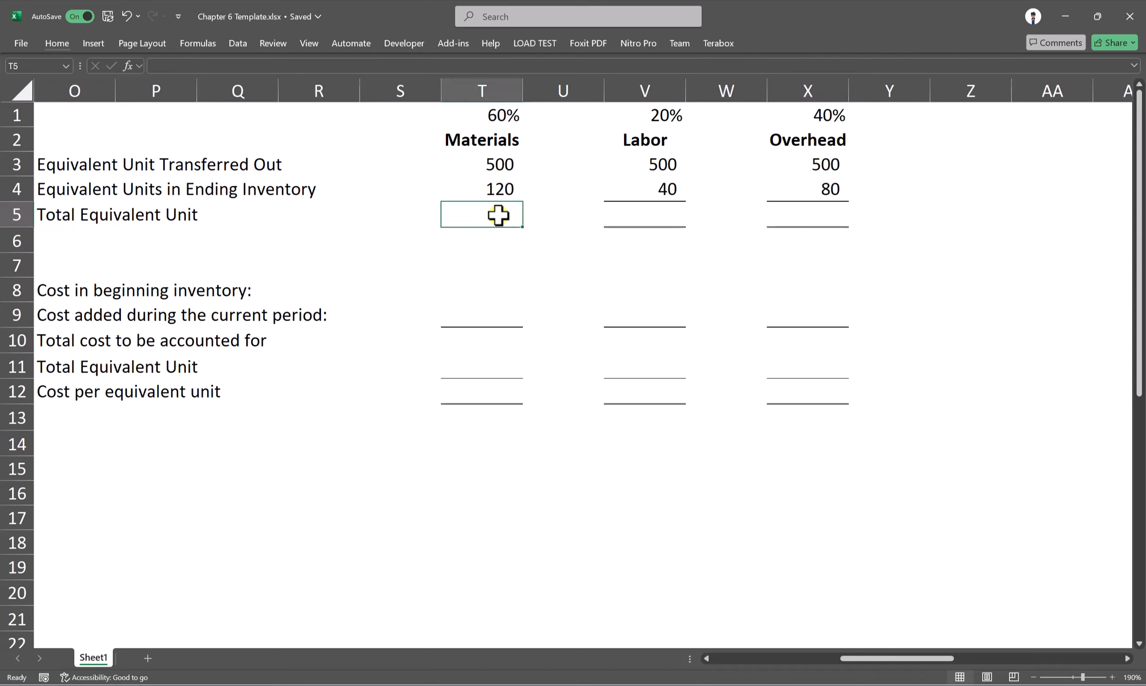
key("alt+equal")
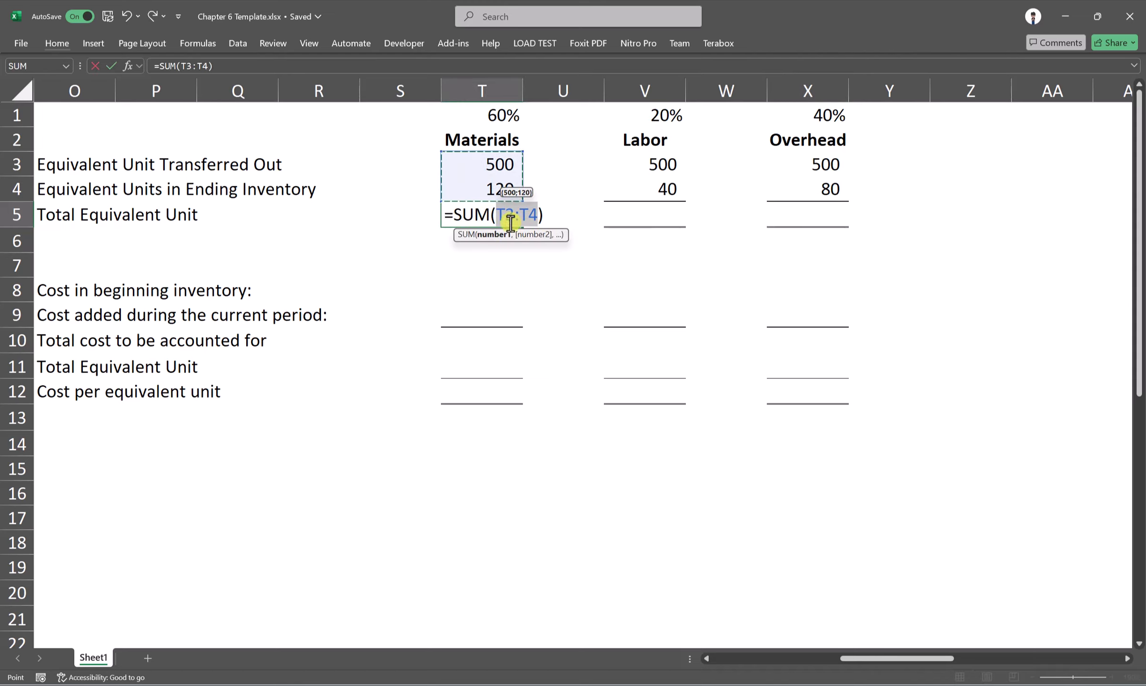
key("Tab")
left_click(491, 217)
key("ctrl+c")
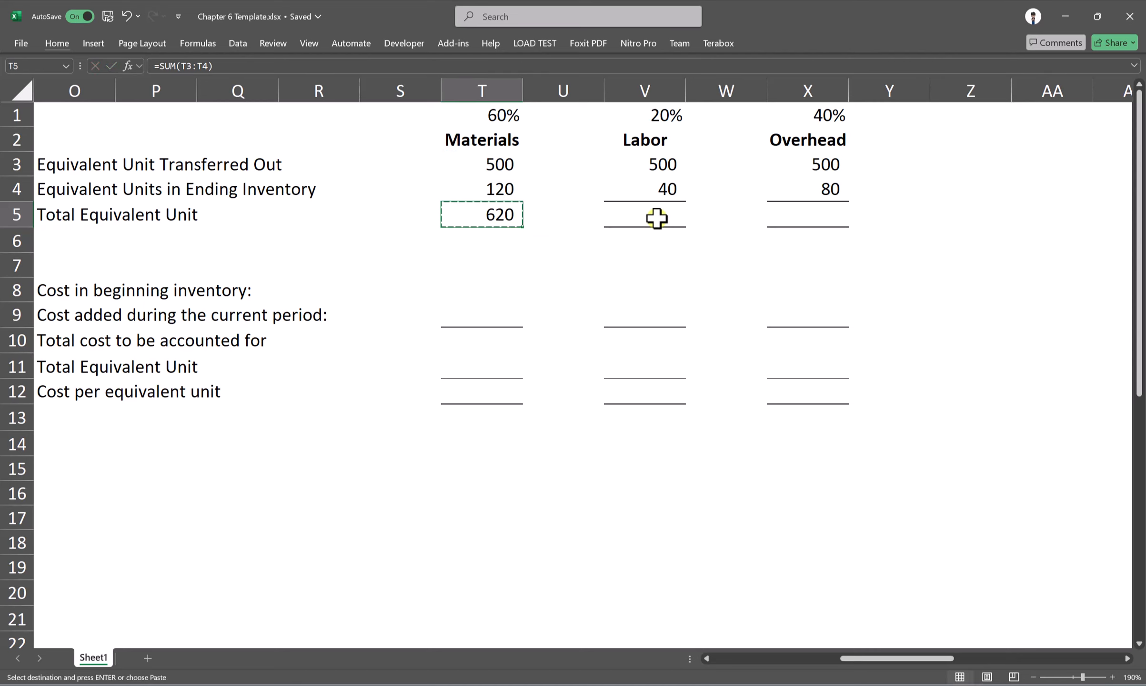
left_click(658, 220, "ctrl")
left_click(826, 214, "ctrl")
key("Return")
left_click(761, 255)
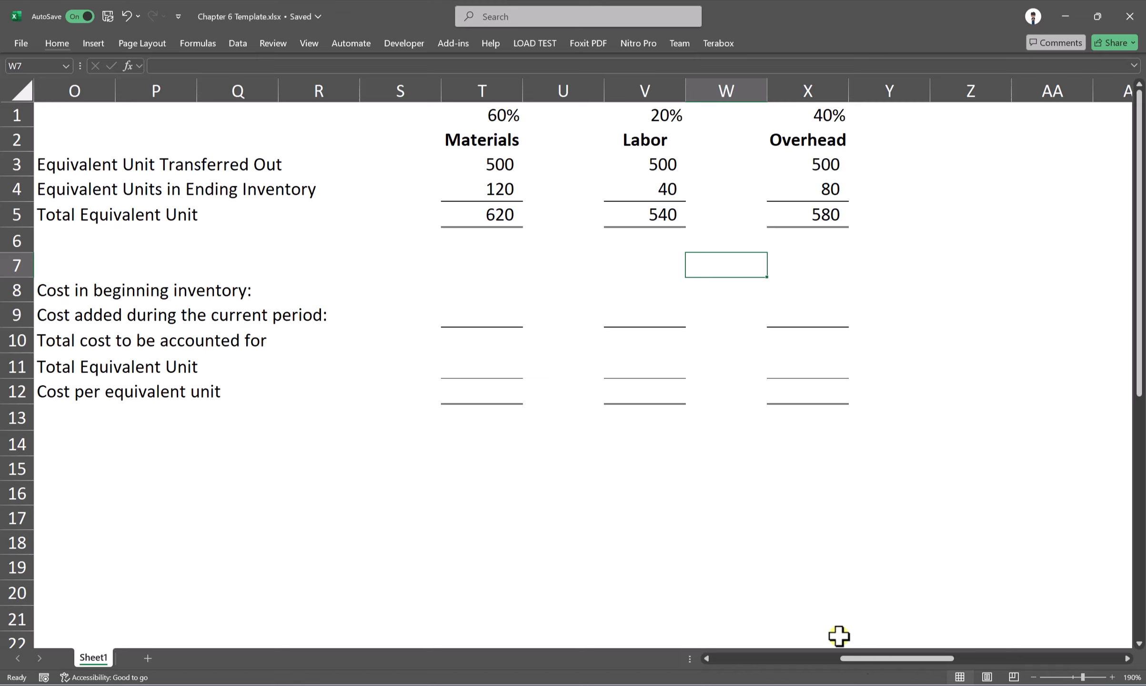
Highlight the rows for cost in beginning inventory and cost added during the current period in the cost table.
left_click(257, 298)
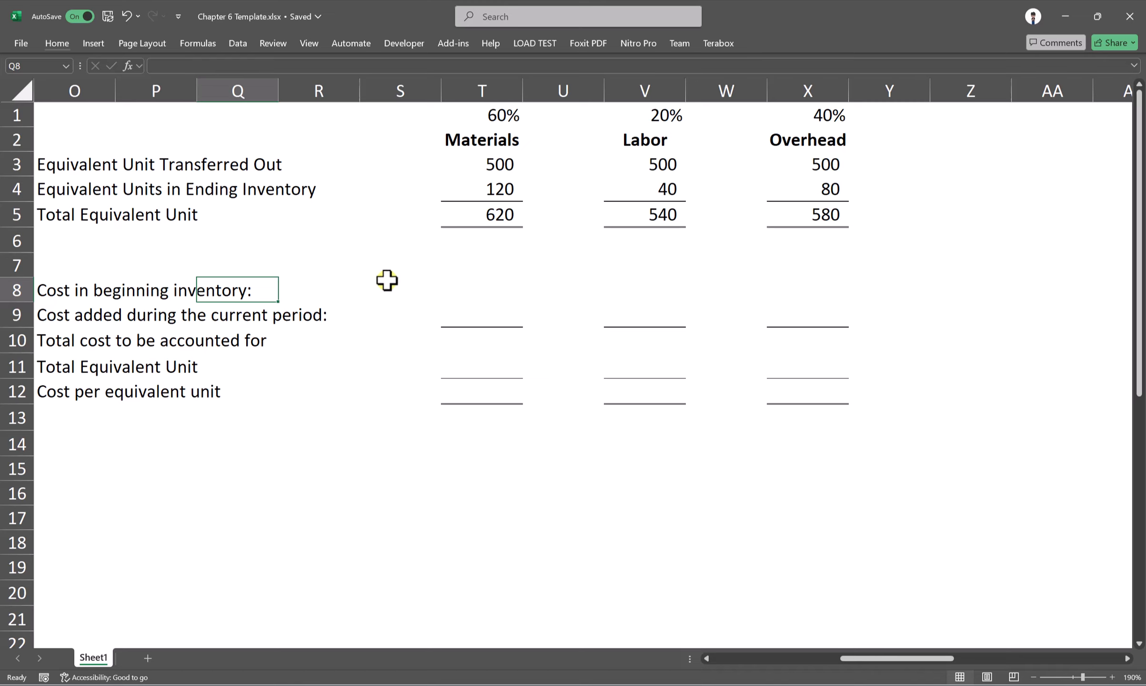
left_click(498, 162)
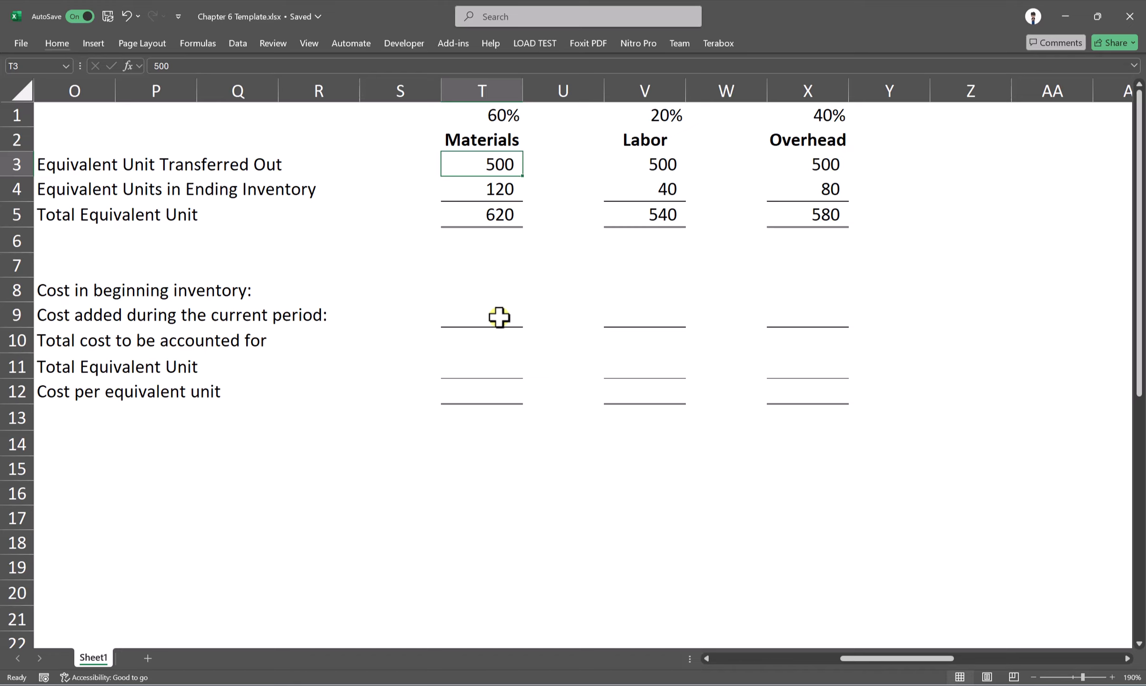
left_click(470, 313)
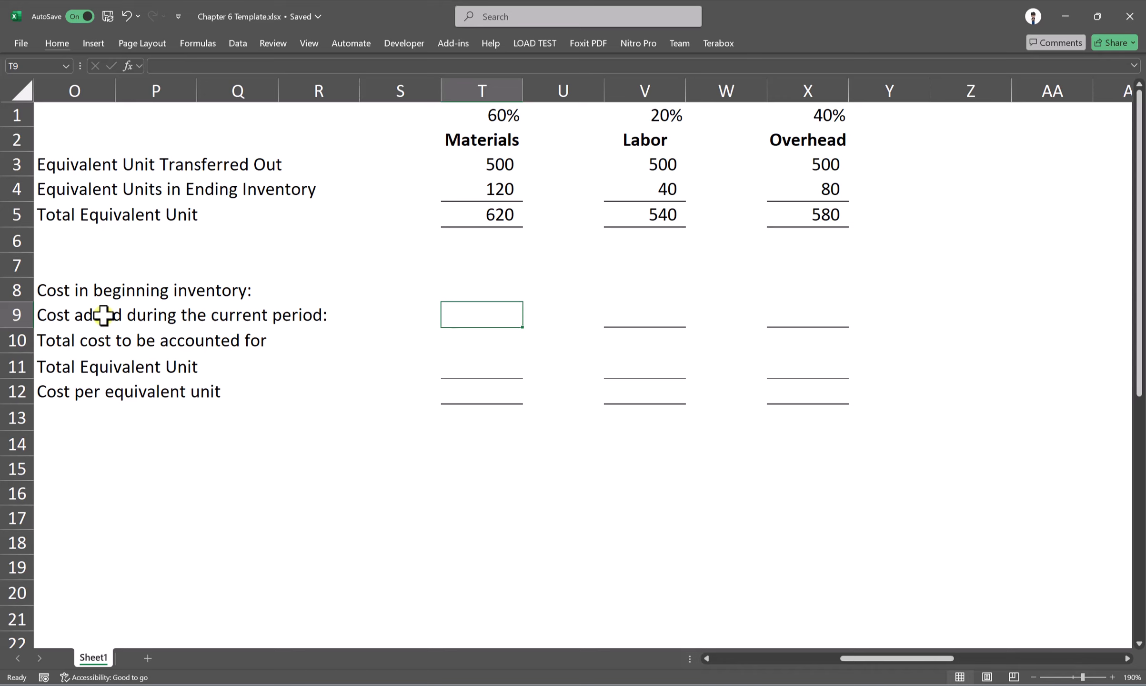
left_click(48, 317)
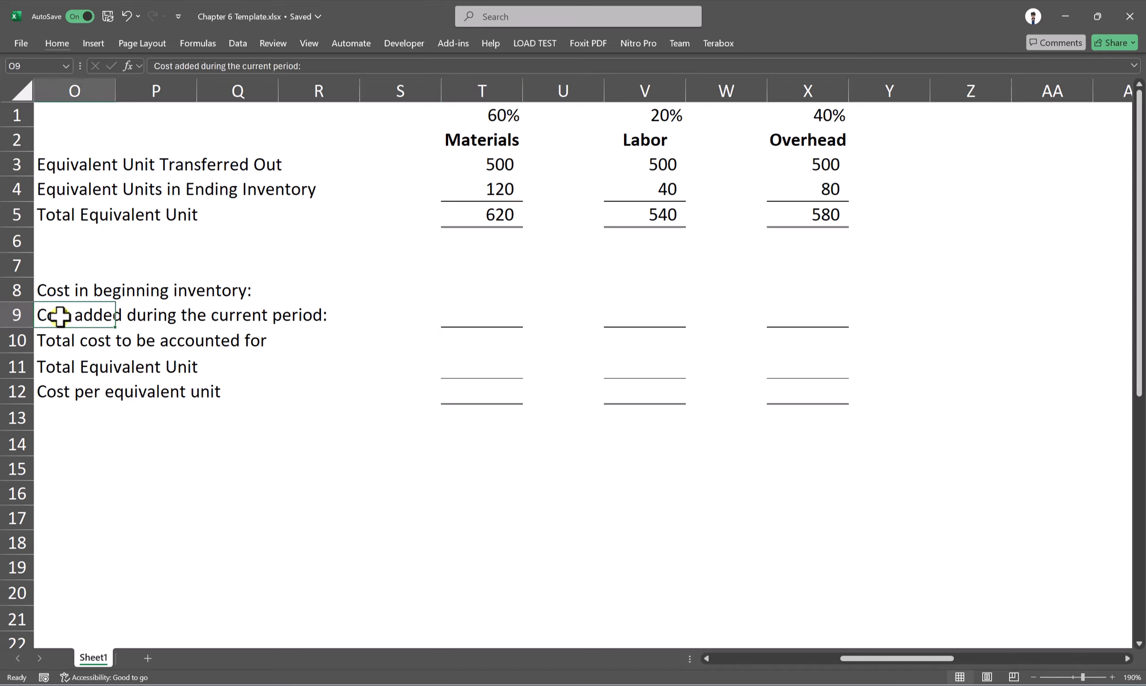
left_click(65, 290)
Examine the average cost per equivalent unit table on page 59 of the textbook PDF, and return to the Excel workbook.
key("alt+Tab")
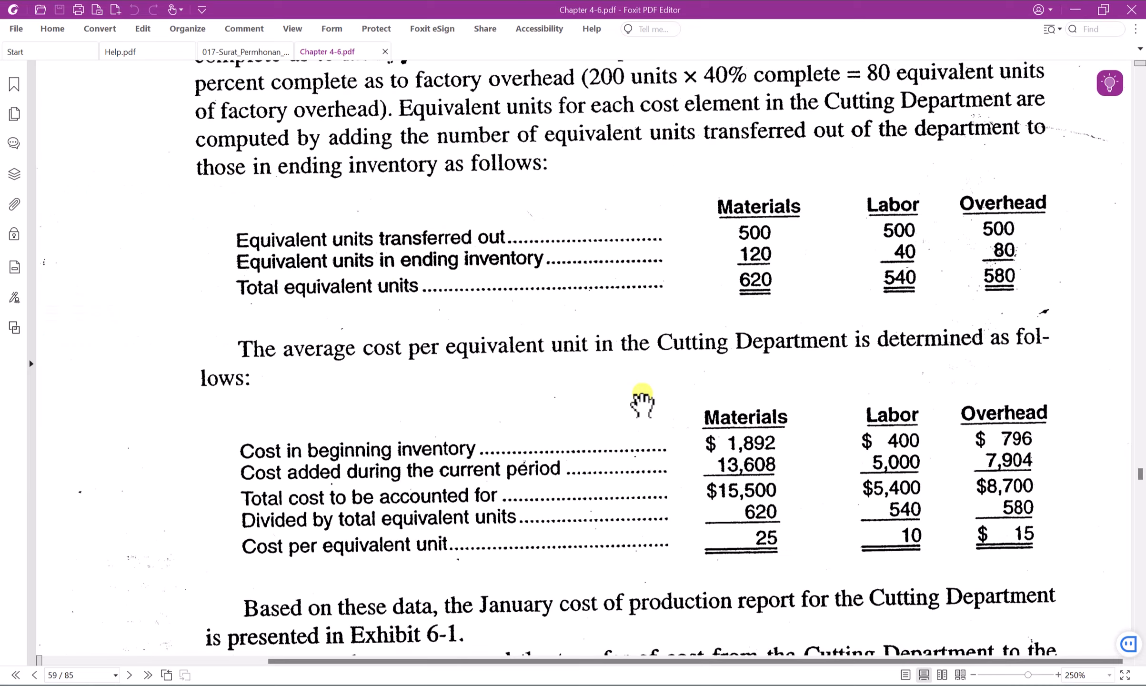
scroll(640, 402, "down", 3)
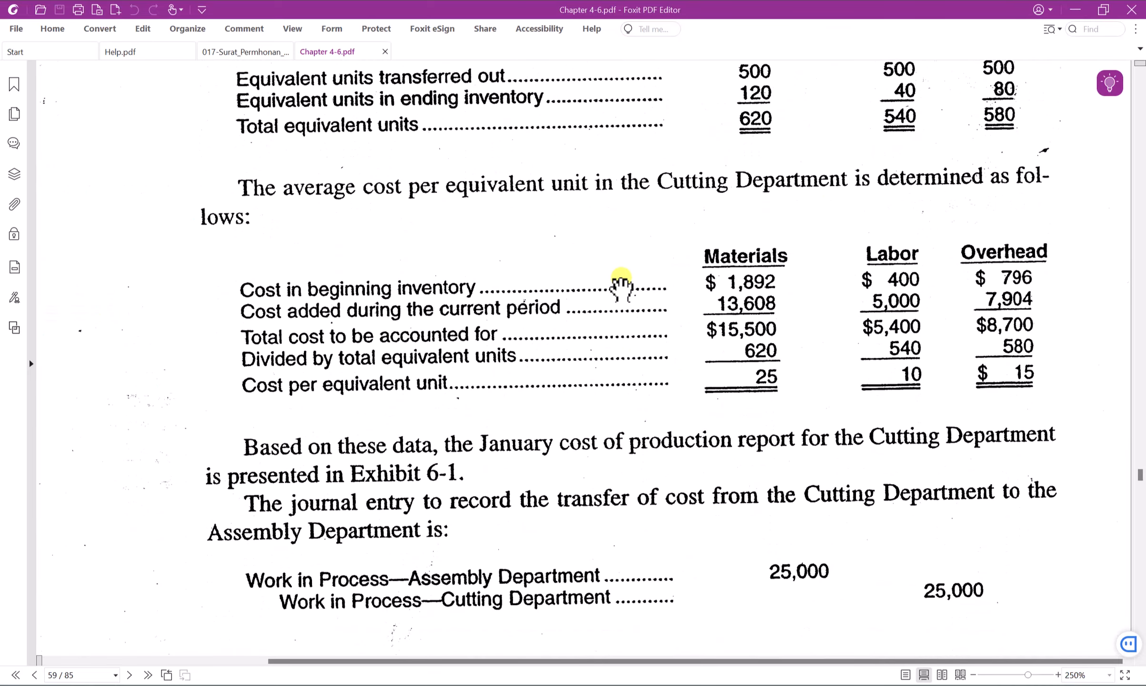
scroll(619, 286, "down", 1)
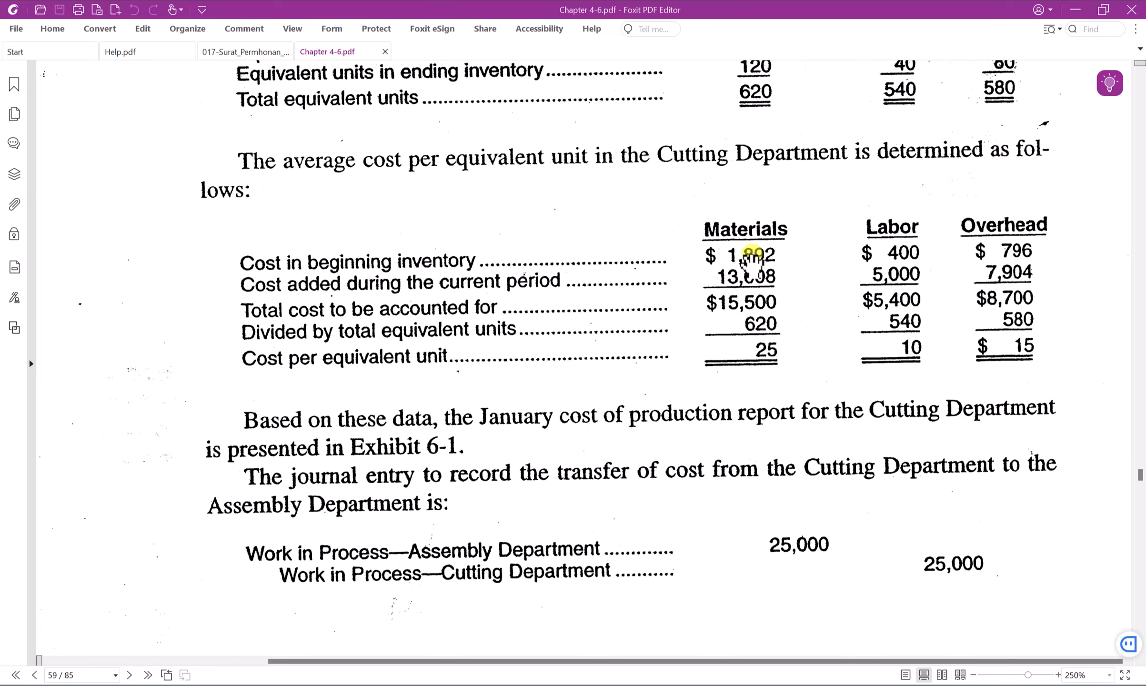
key("alt+Tab")
Link the Materials cost in beginning inventory, T8, to the Cutting Department's Materials cost with =H15.
left_click(474, 309)
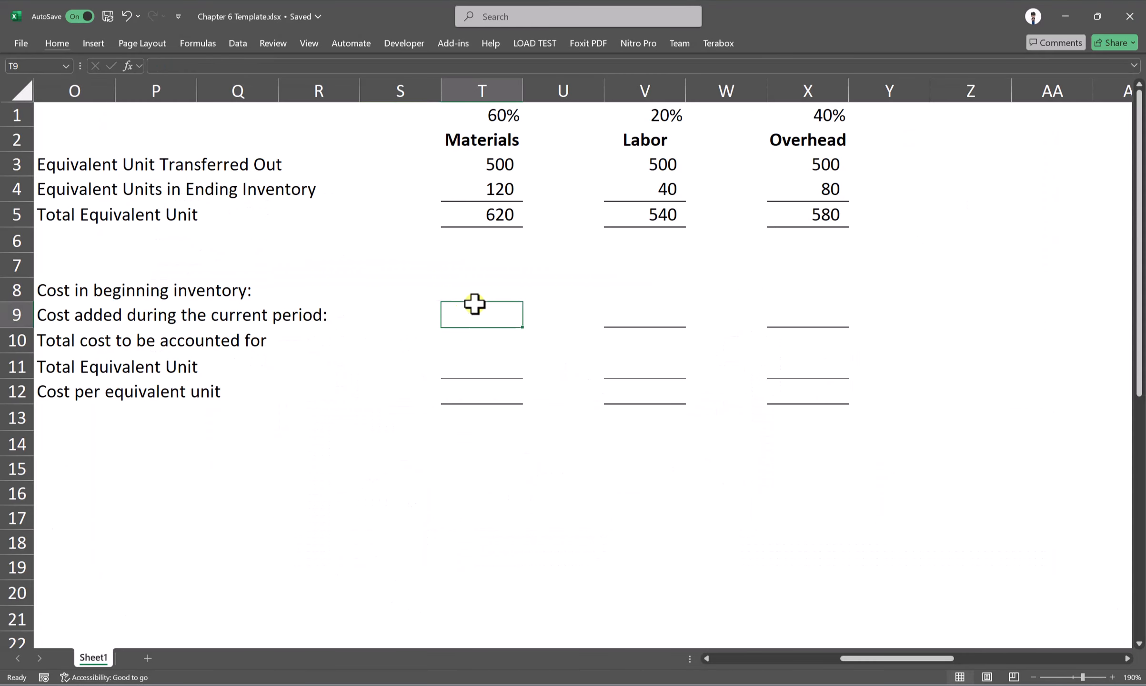
left_click_drag(53, 294, 431, 292)
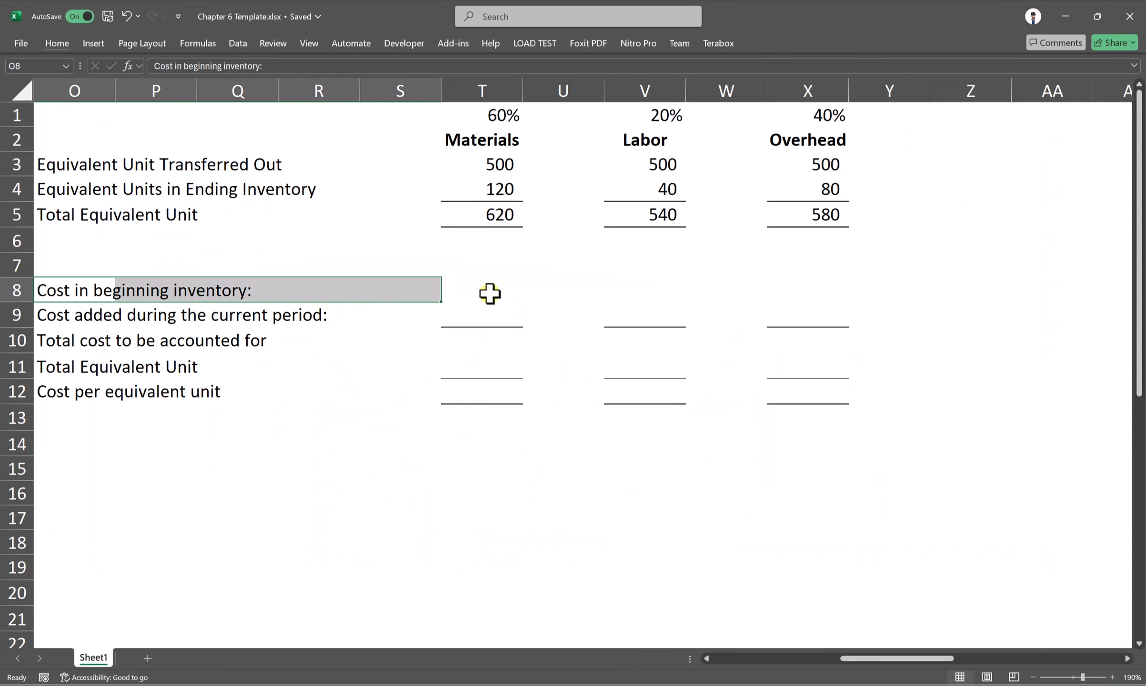
left_click(488, 294)
left_click_drag(851, 657, 736, 658)
scroll(432, 493, "down", 4)
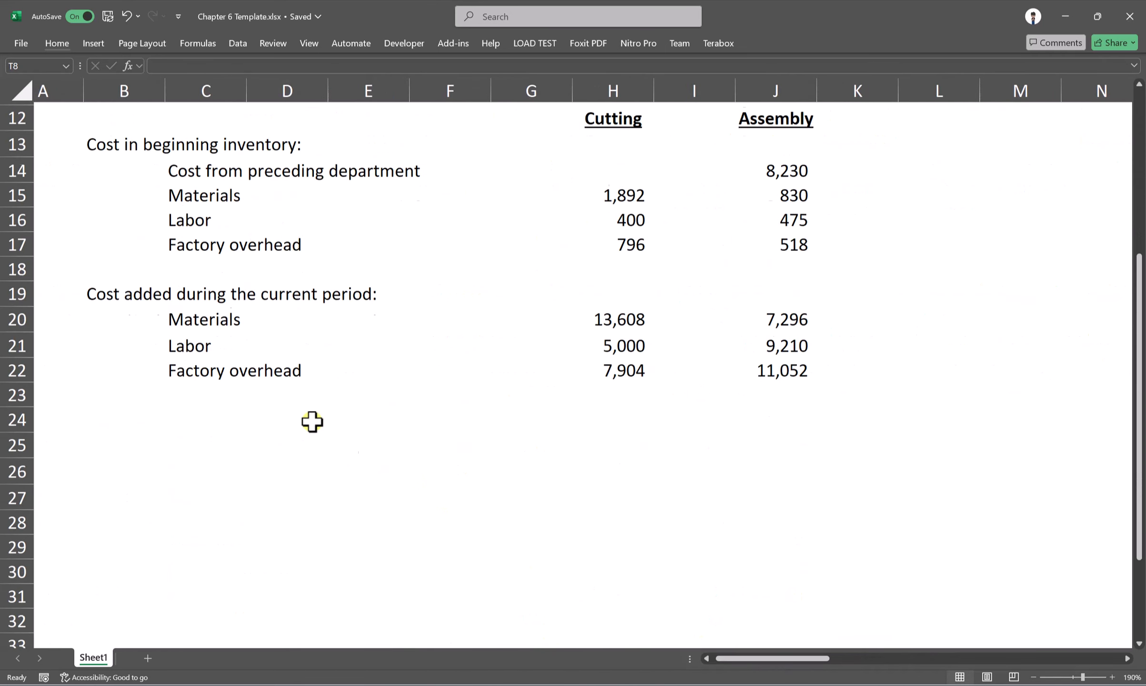
scroll(296, 386, "up", 1)
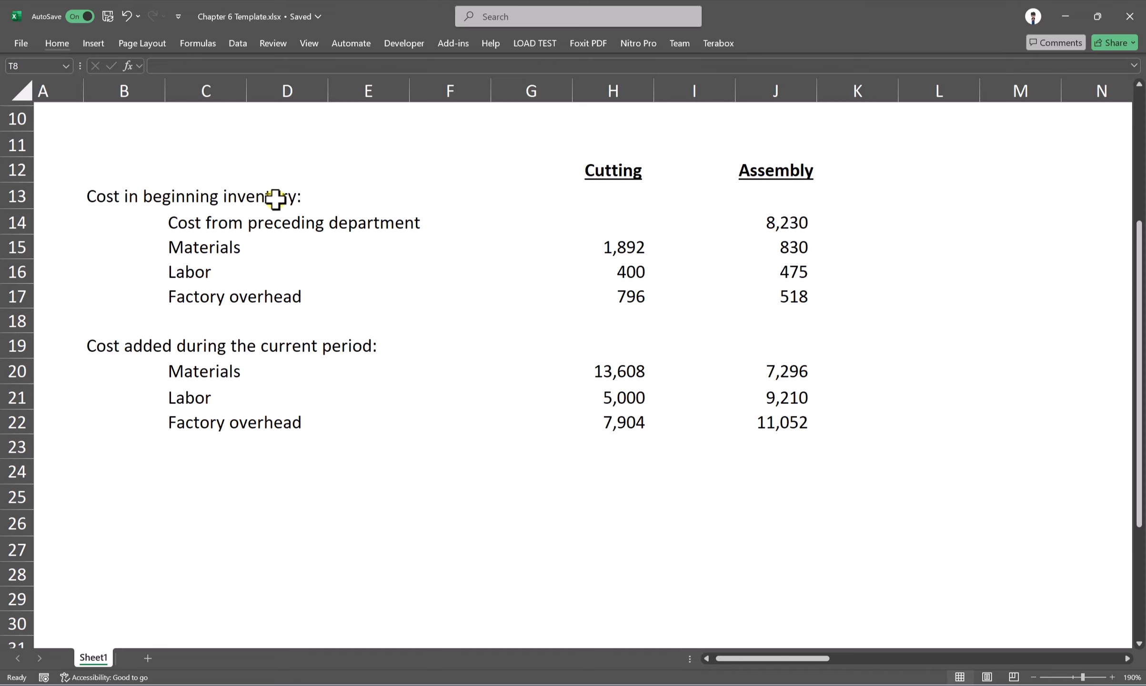
left_click_drag(750, 659, 842, 659)
scroll(619, 522, "up", 3)
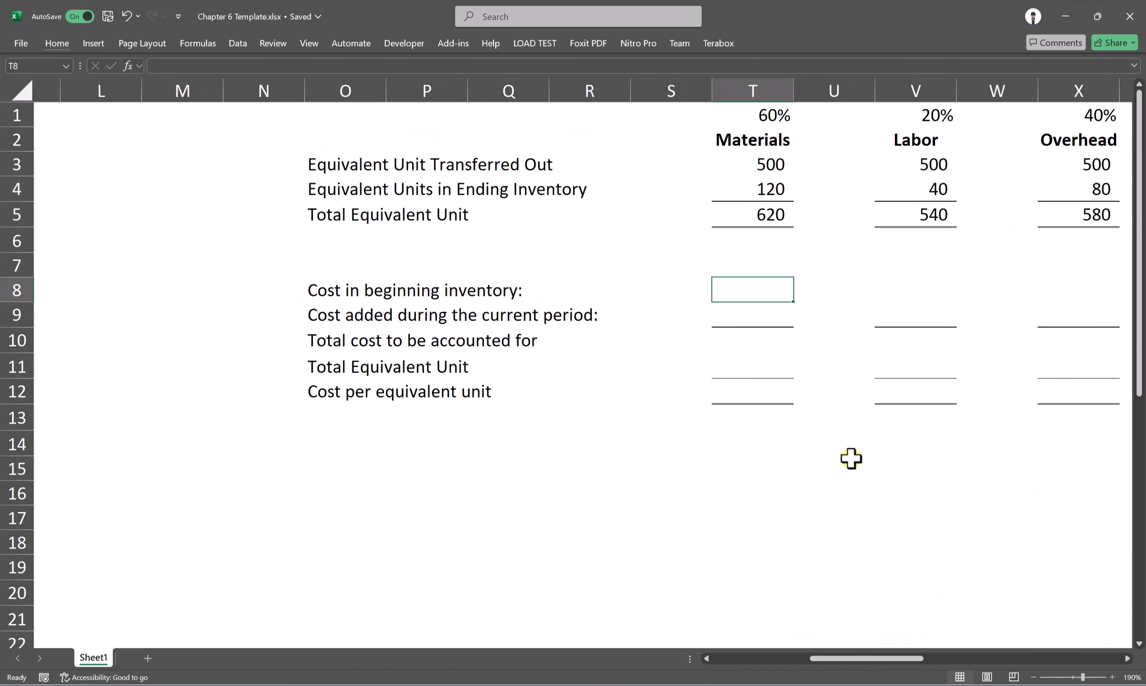
scroll(839, 452, "down", 1)
scroll(834, 444, "up", 1)
type("=")
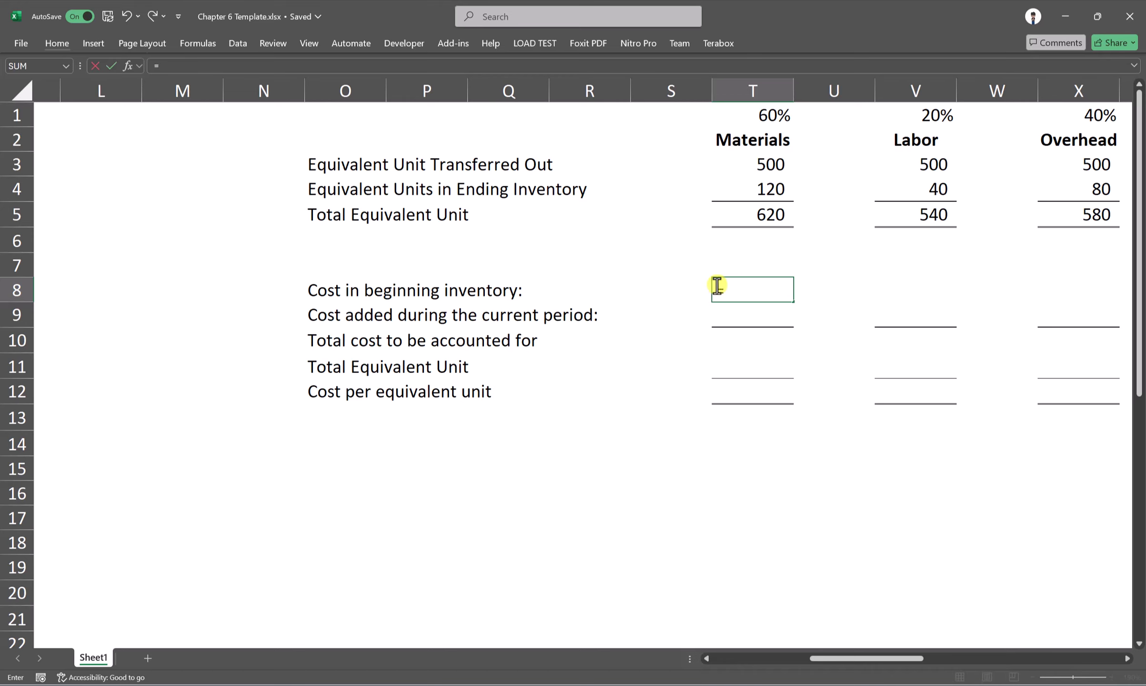
left_click_drag(899, 659, 787, 657)
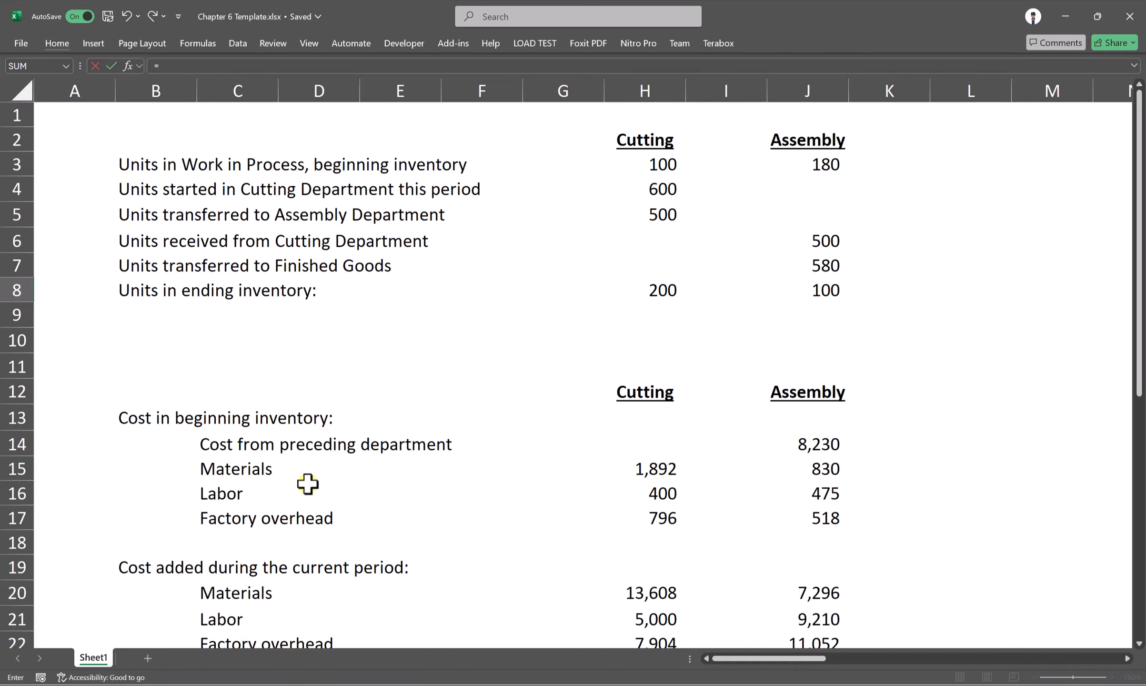
left_click(657, 469)
key("Return")
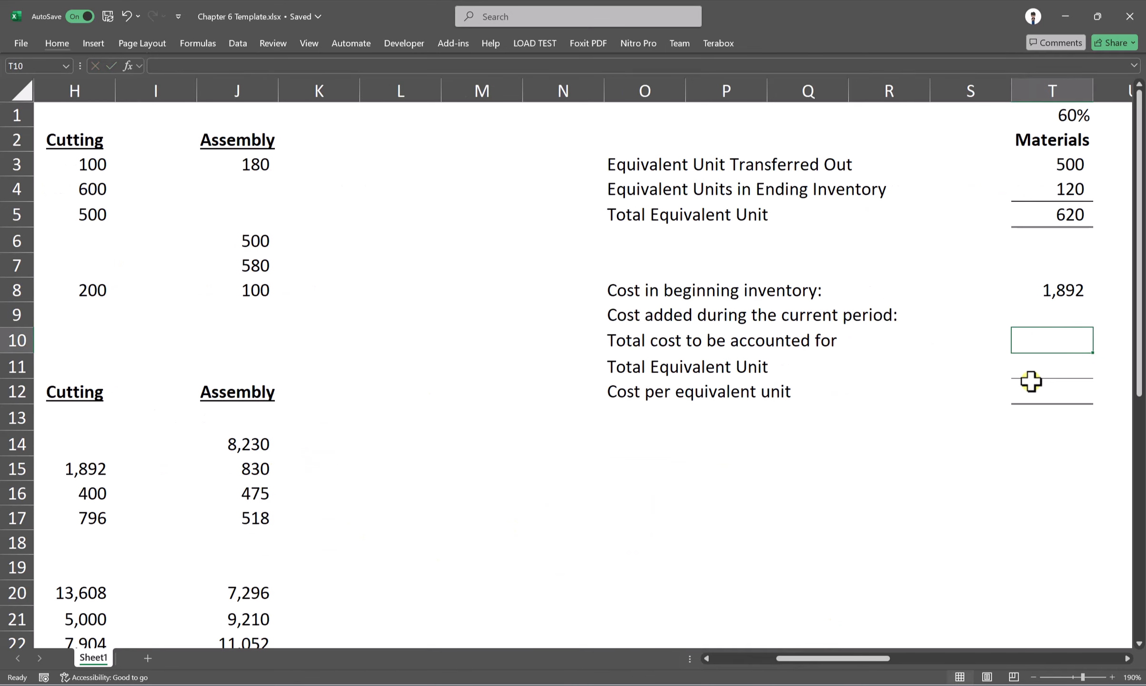
Link the Labor cost in beginning inventory, V8, to the Cutting Department's Labor cost with =H16.
left_click_drag(865, 647, 900, 658)
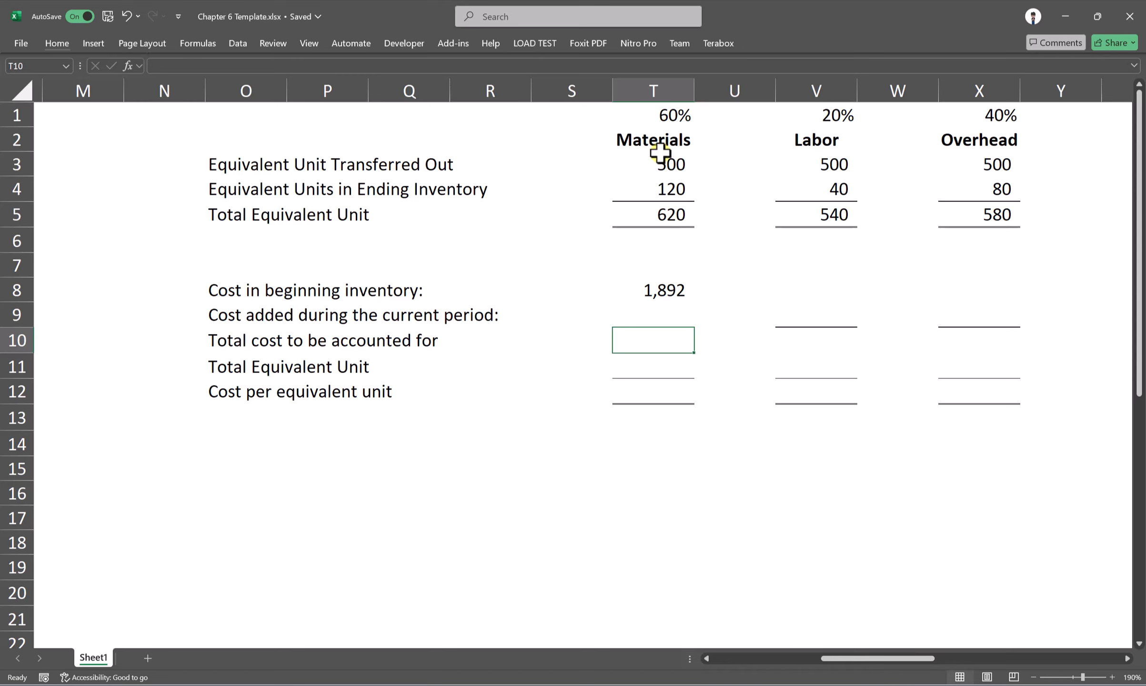
left_click_drag(661, 145, 676, 420)
left_click(801, 286)
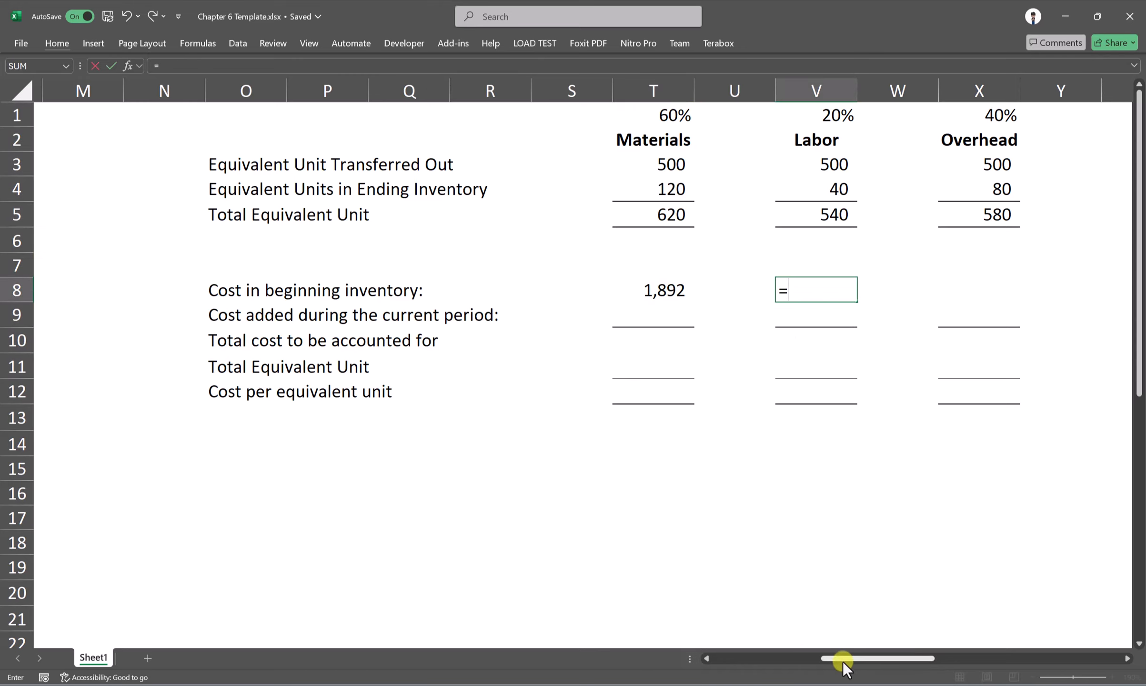
left_click_drag(843, 661, 719, 663)
left_click(651, 491)
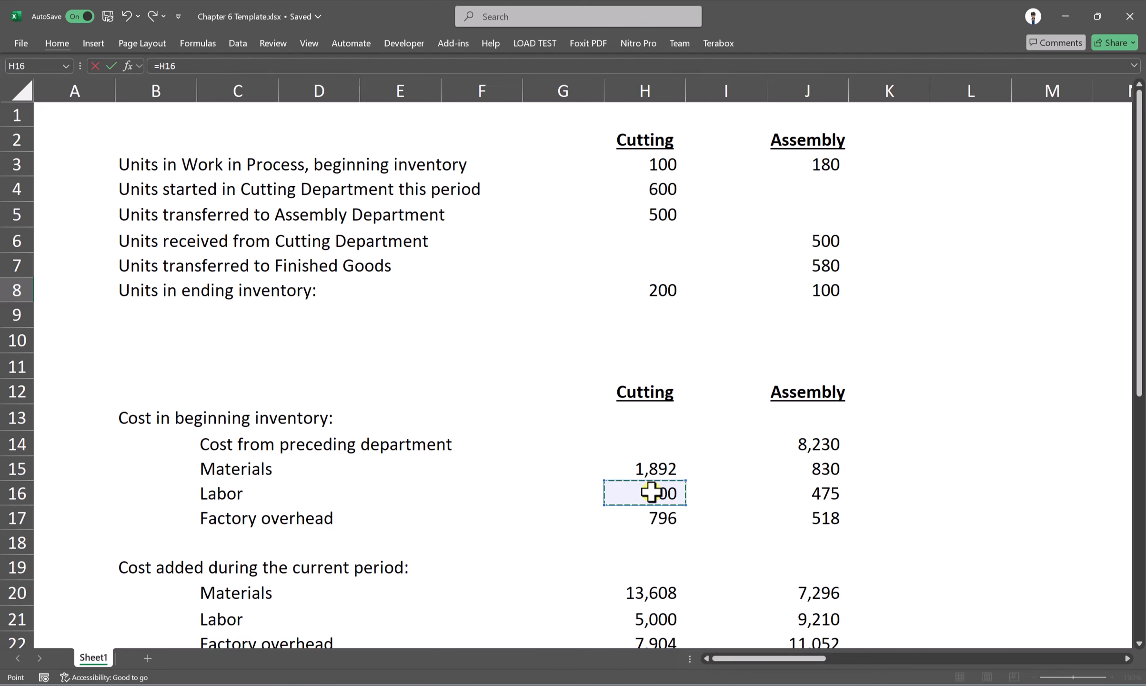
key("Return")
key("Return")
Link the Overhead cost in beginning inventory, X8, to the Cutting Department's Factory overhead with =H17.
left_click_drag(827, 658, 885, 667)
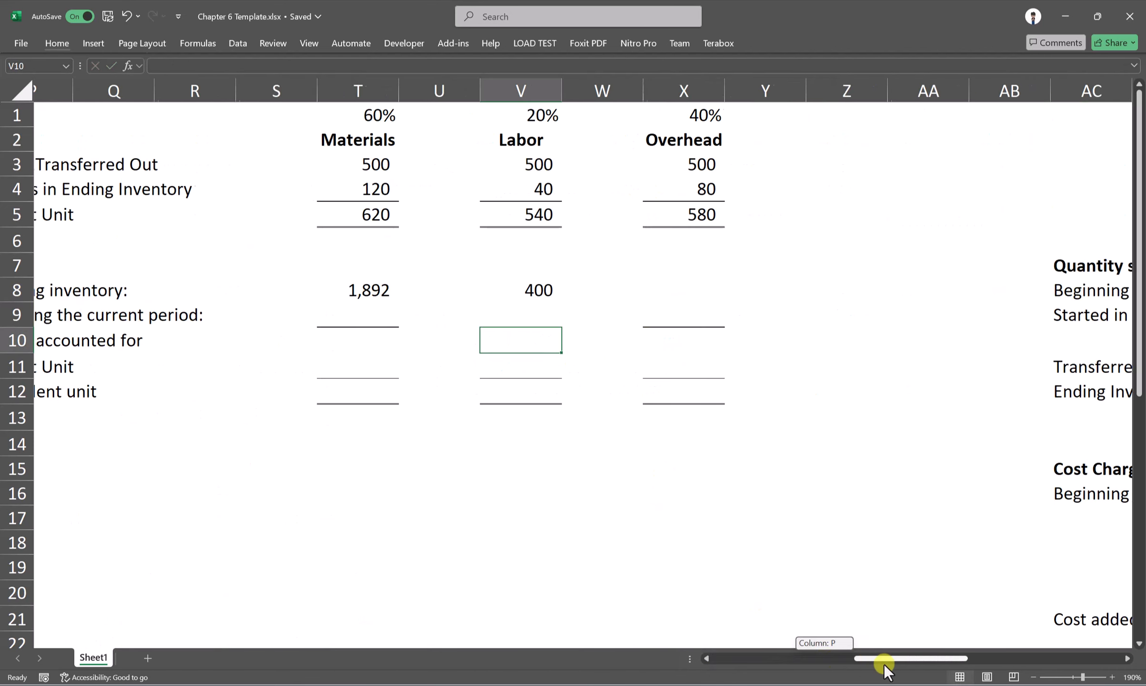
left_click(674, 291)
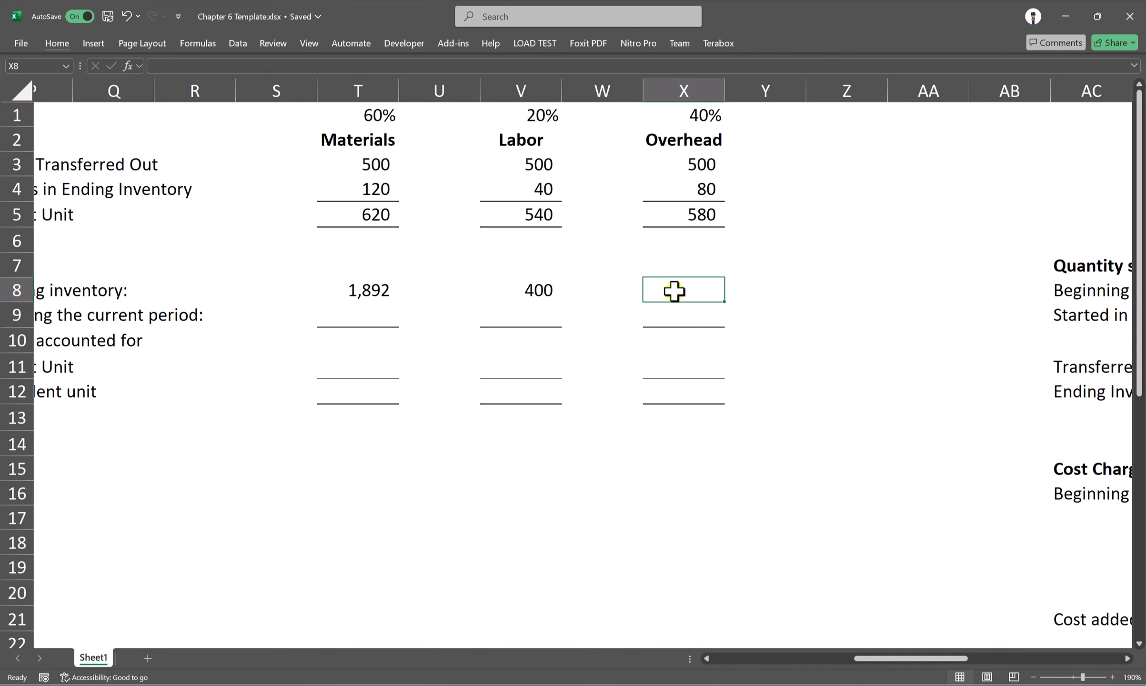
left_click_drag(886, 660, 734, 662)
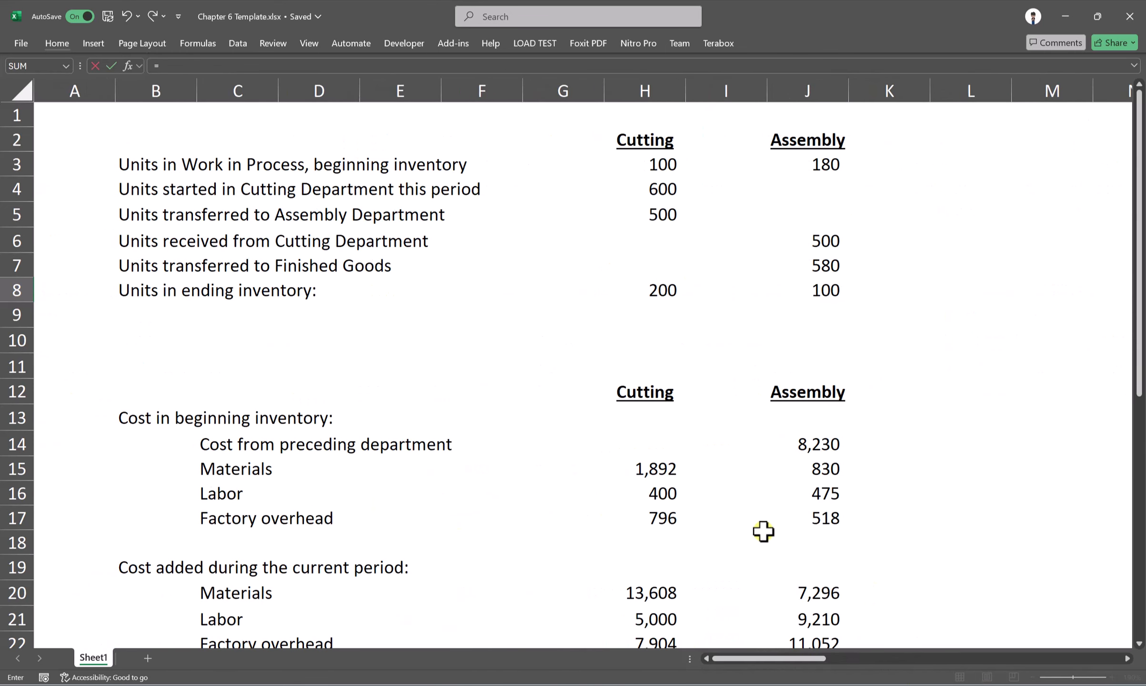
left_click(645, 521)
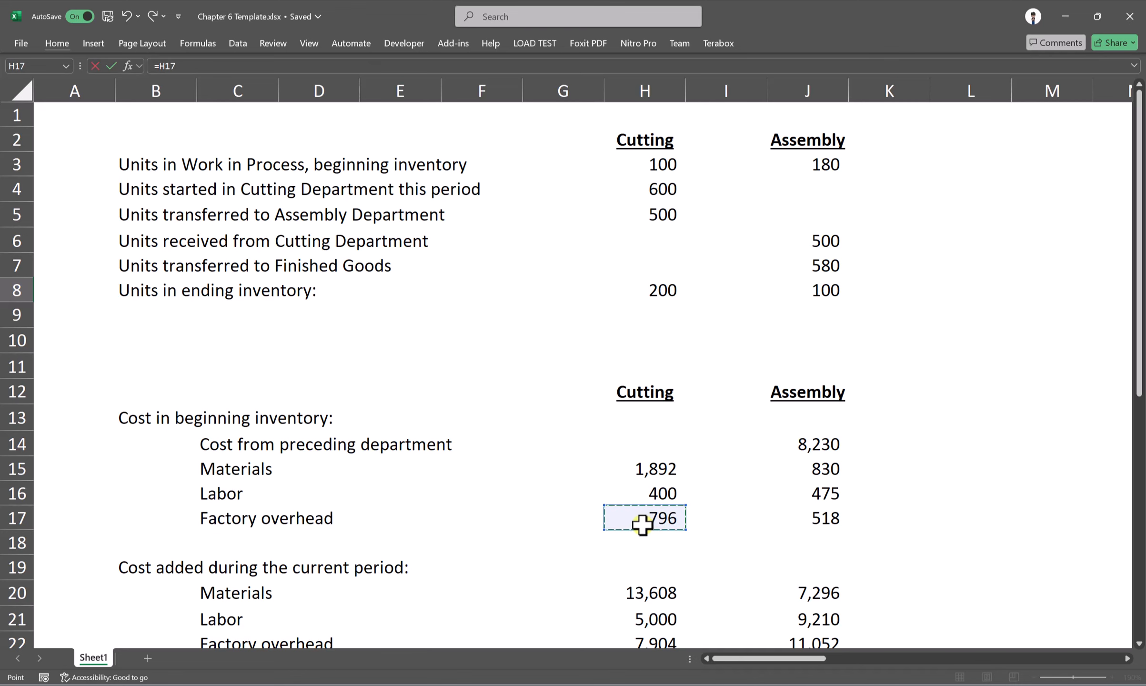
key("Return")
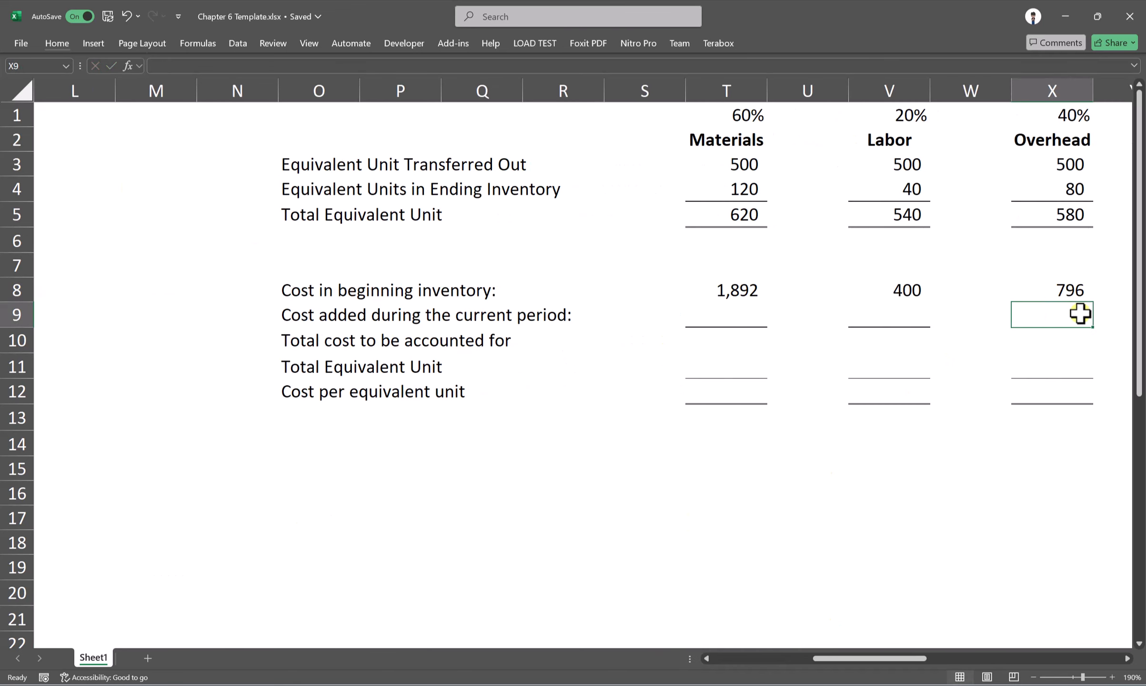
Link the Materials cost added during the current period, T9, to the Cutting Department's figure with =H20.
left_click(909, 310)
left_click(741, 311)
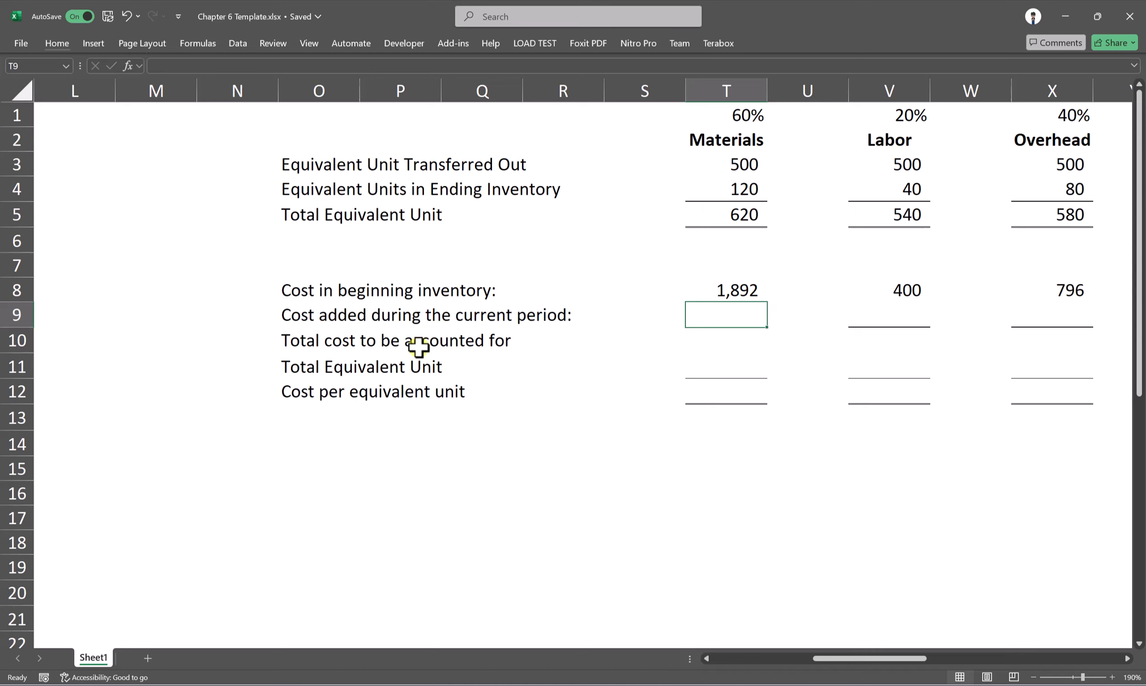
left_click_drag(291, 318, 525, 325)
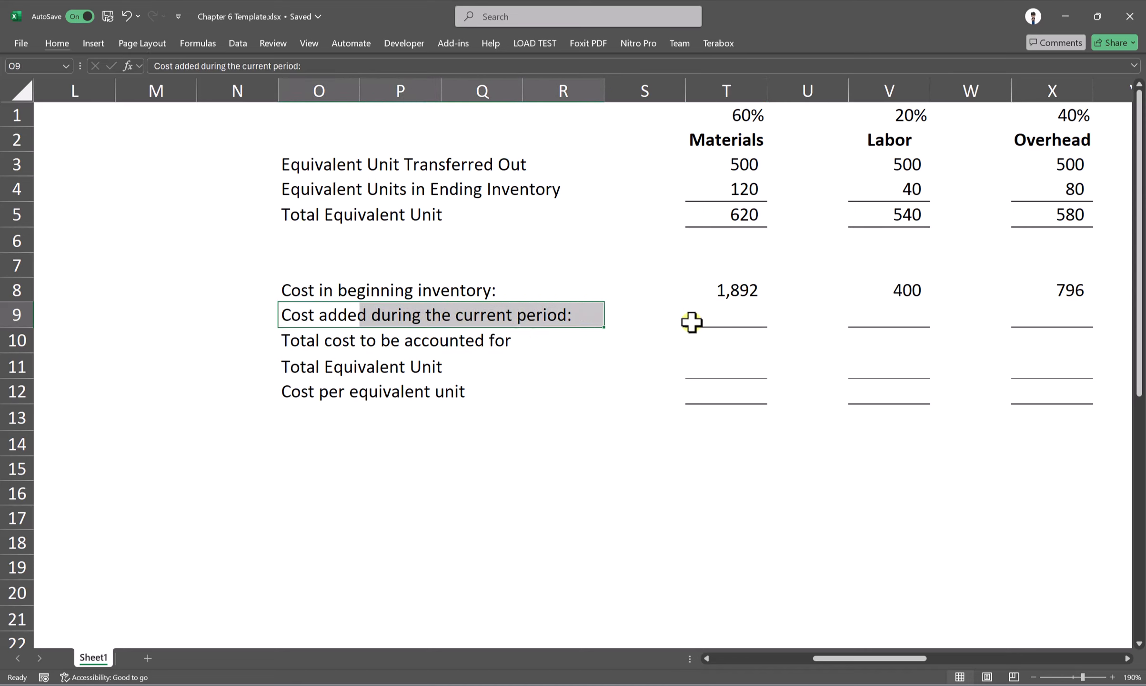
left_click(734, 312)
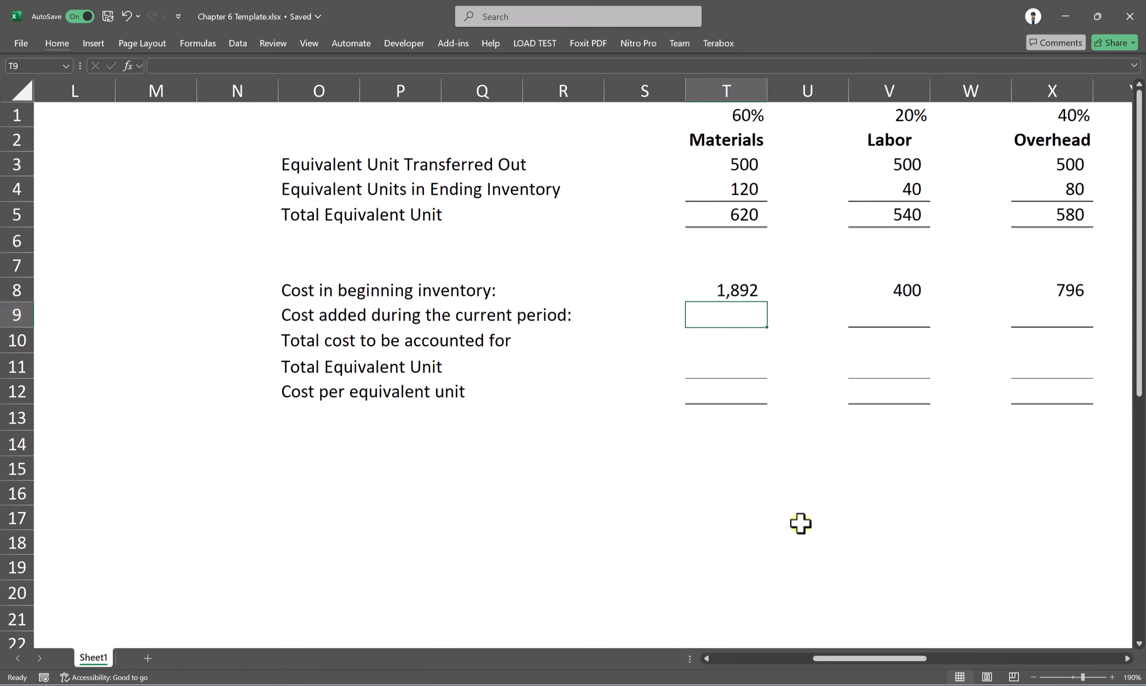
left_click_drag(867, 659, 735, 658)
type("=")
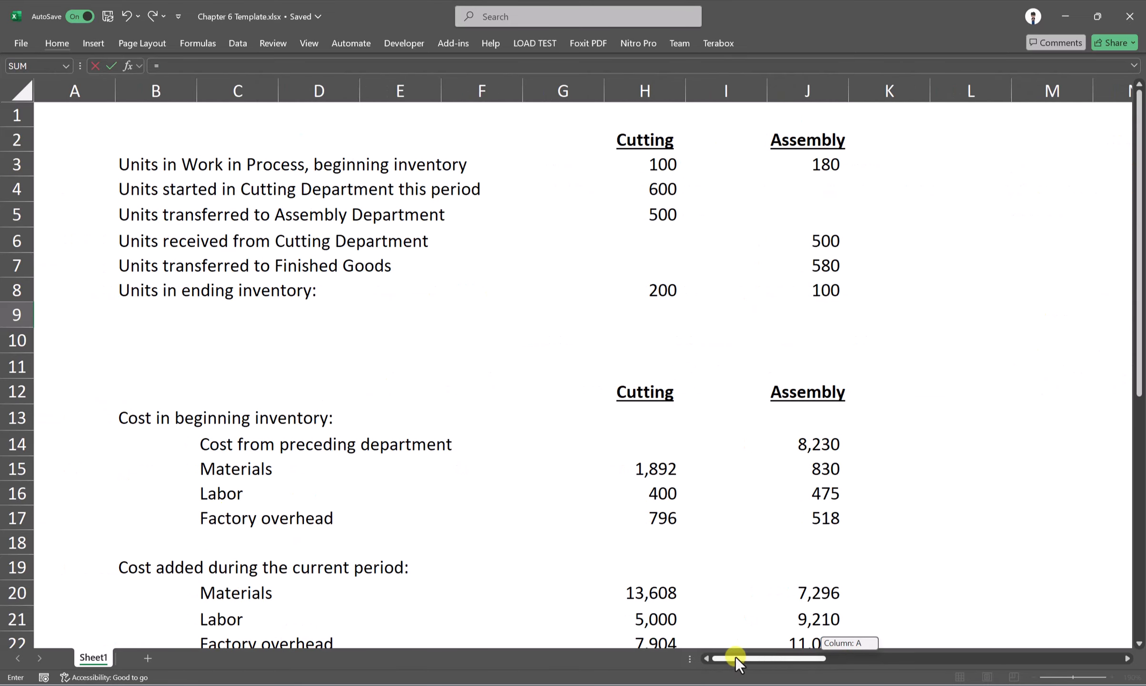
scroll(138, 575, "down", 1)
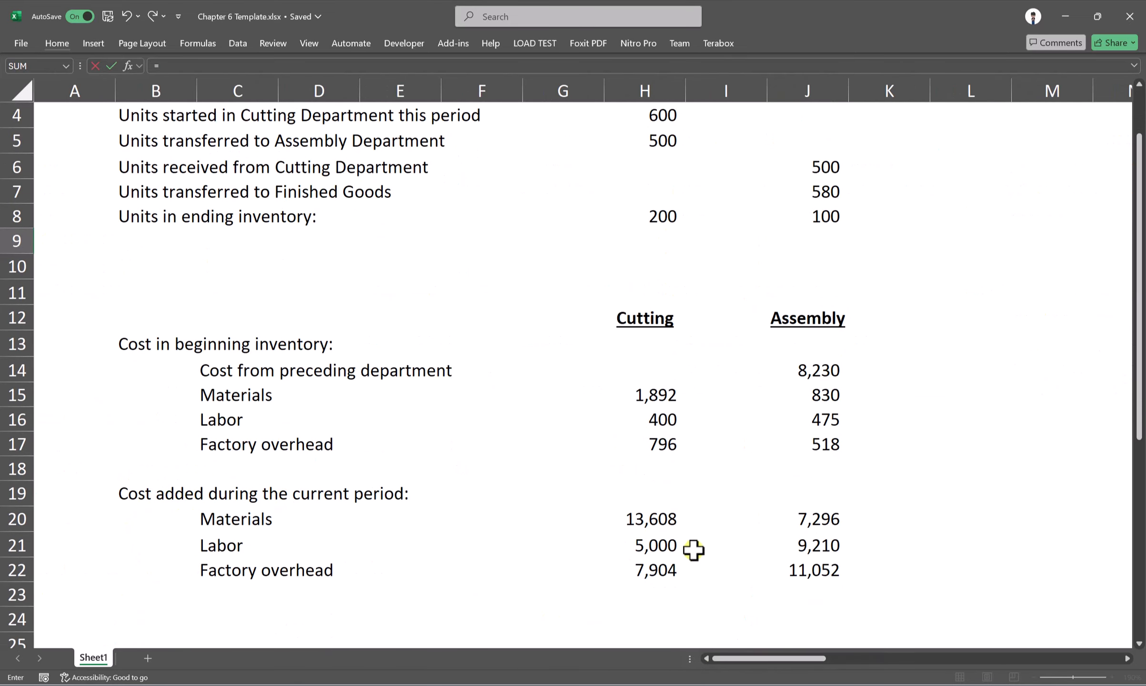
left_click(654, 519)
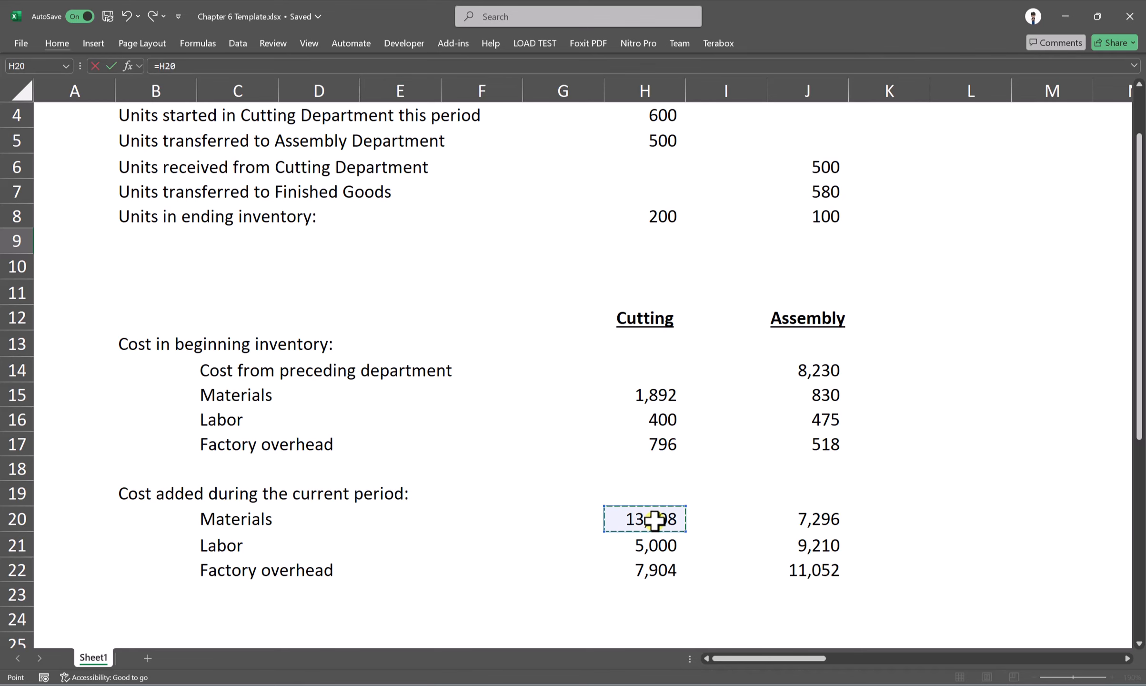
key("Return")
key("Return")
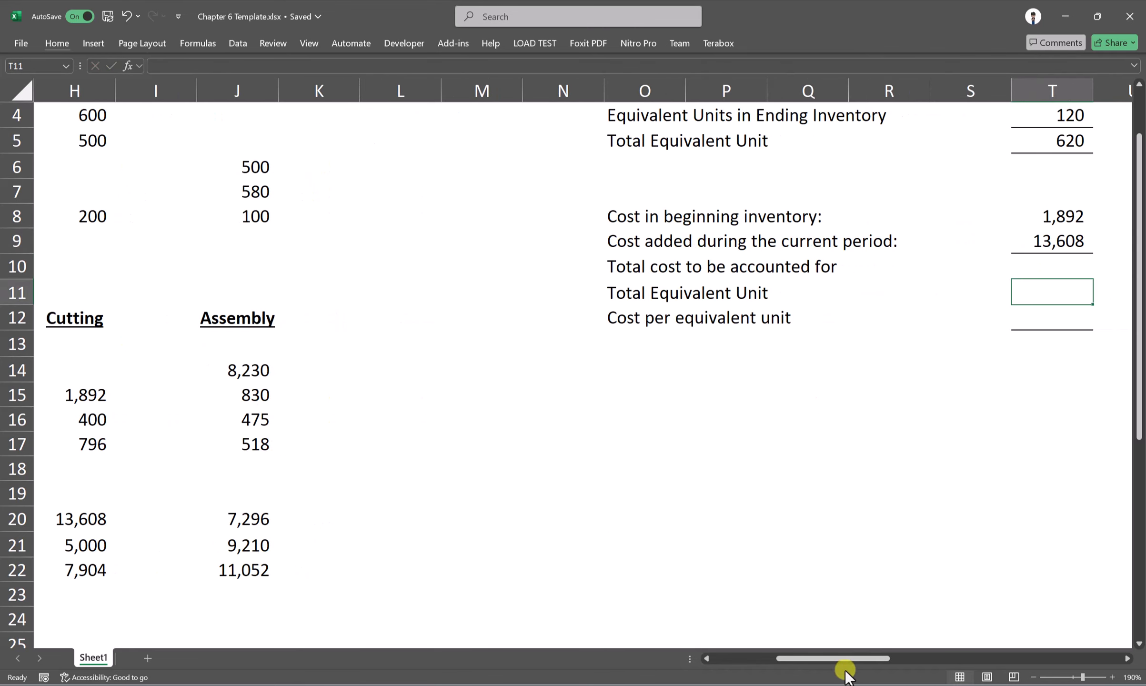
Link the Labor cost added during the current period, V9, to the Cutting Department's figure with =H21.
left_click_drag(841, 659, 908, 658)
scroll(616, 322, "up", 1)
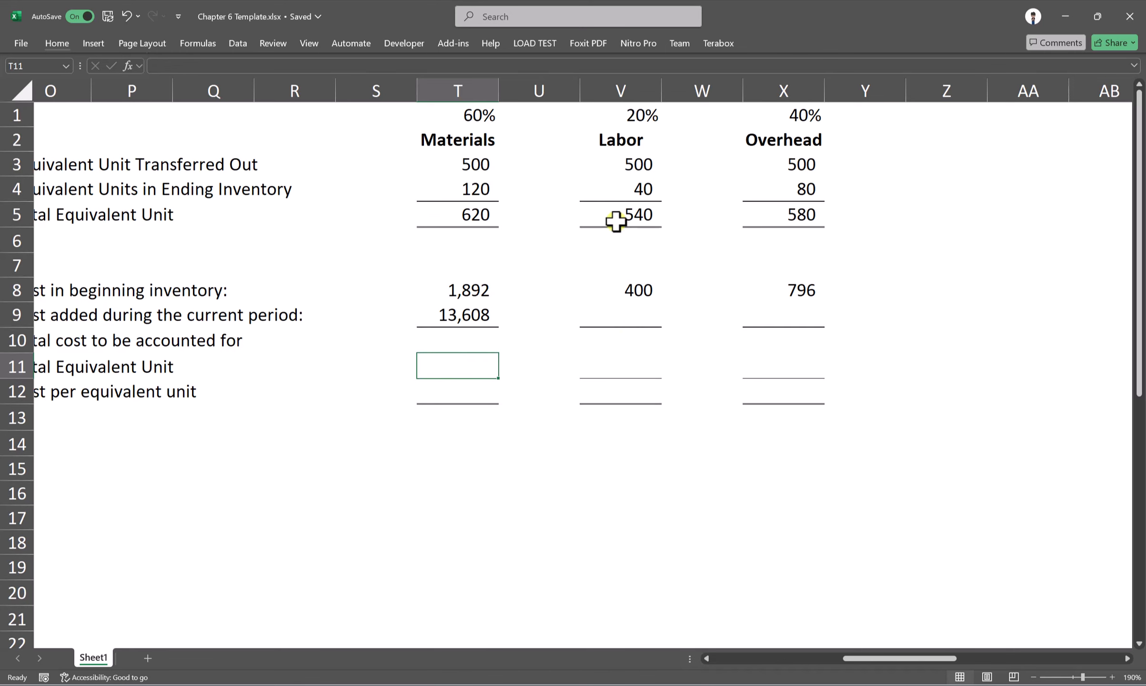
left_click(608, 318)
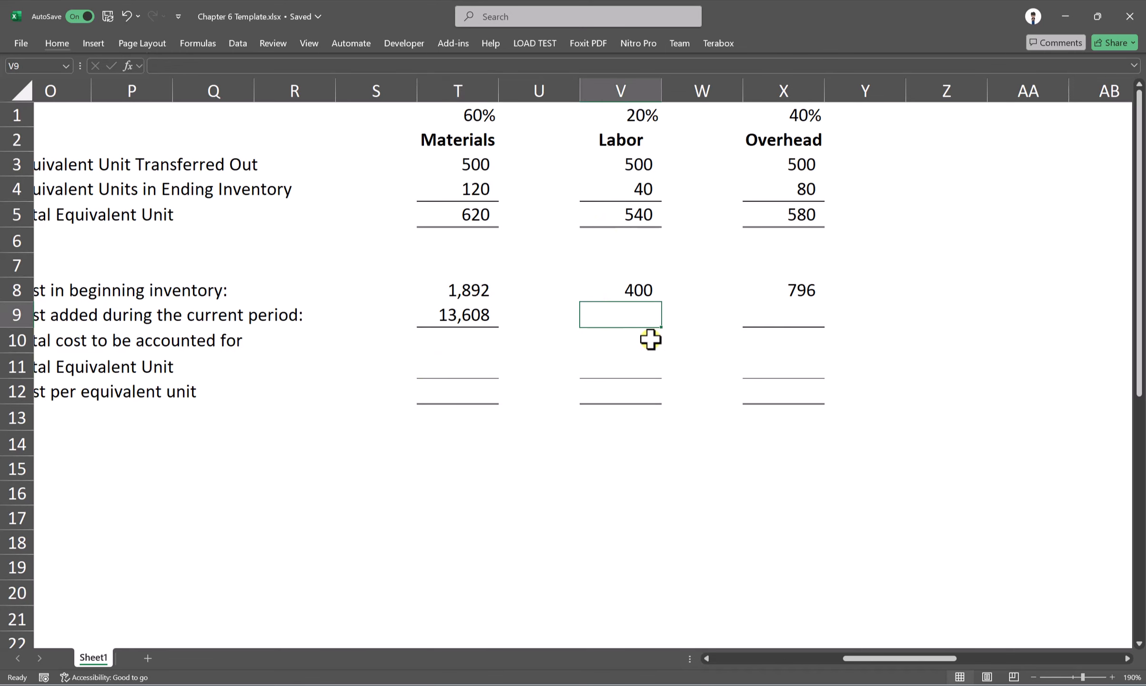
type("=")
left_click_drag(867, 658, 723, 659)
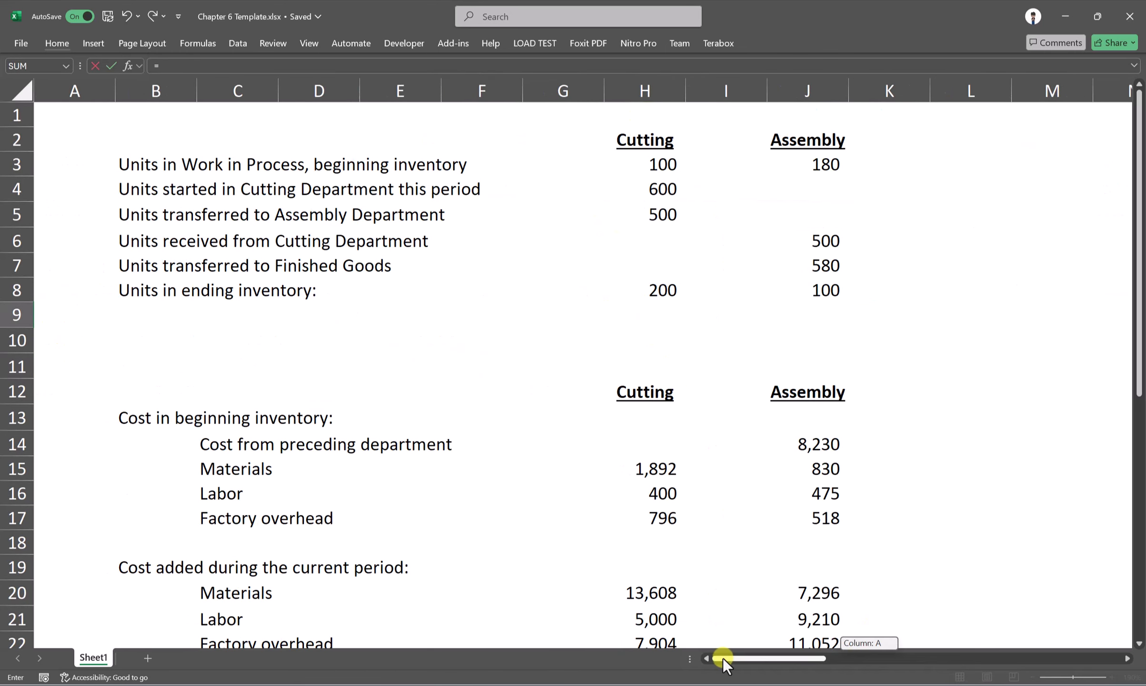
left_click(662, 619)
key("Return")
key("Return")
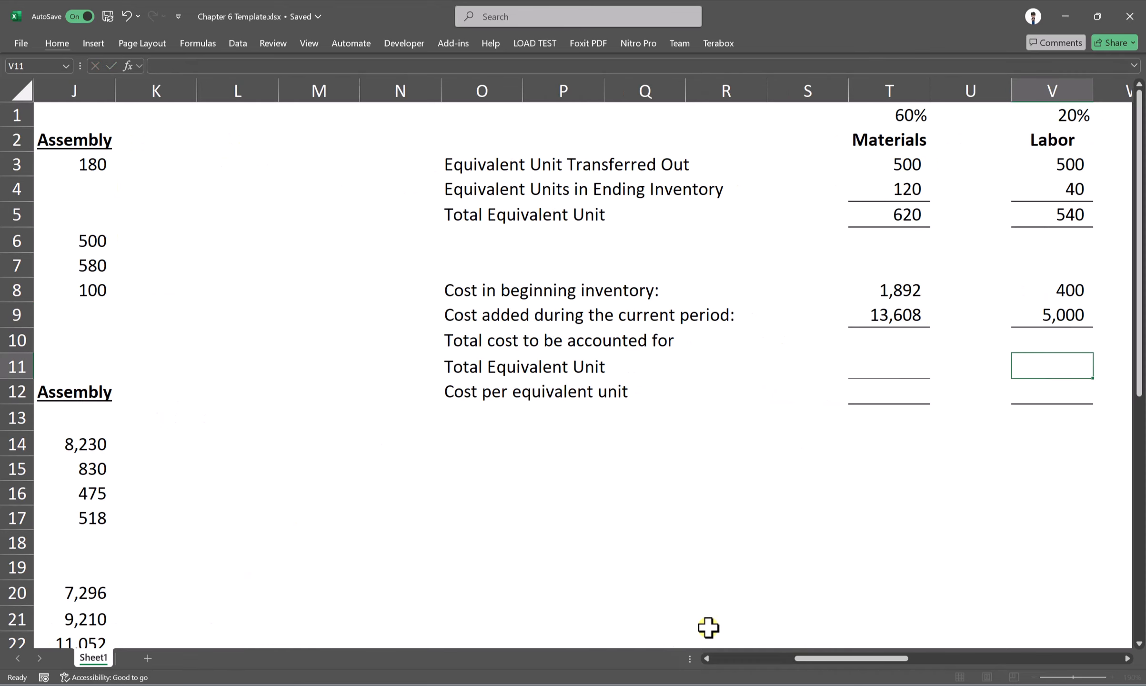
Link the Overhead cost added during the current period, X9, to the Cutting Department's figure with =H22.
left_click_drag(867, 658, 896, 660)
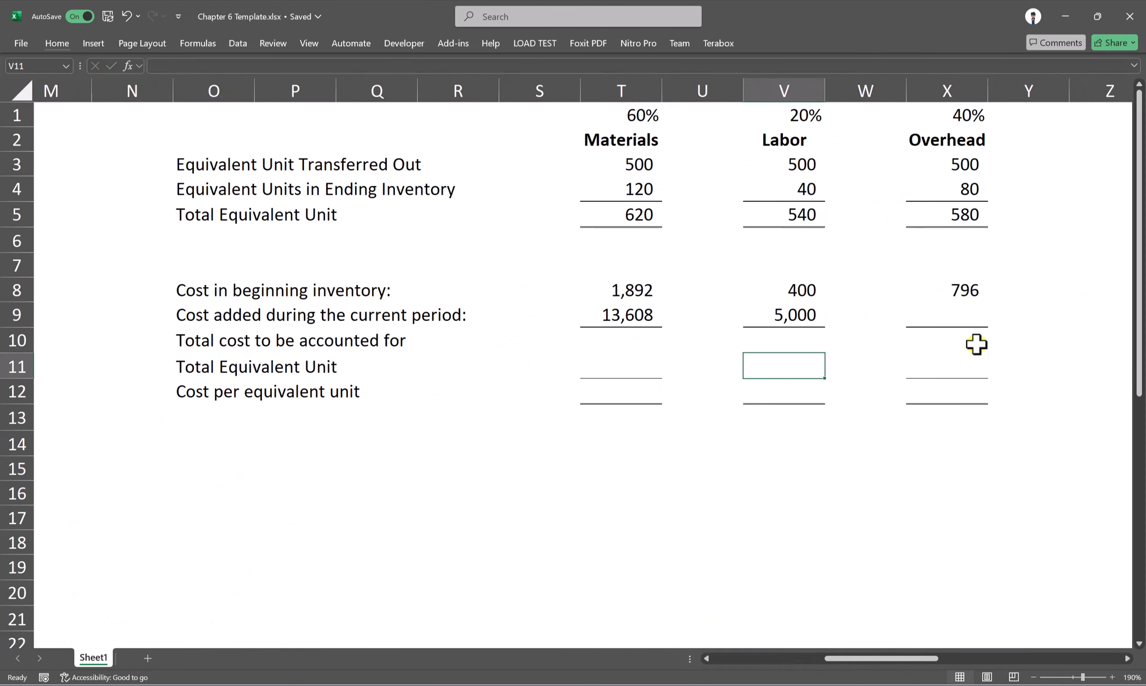
left_click(951, 318)
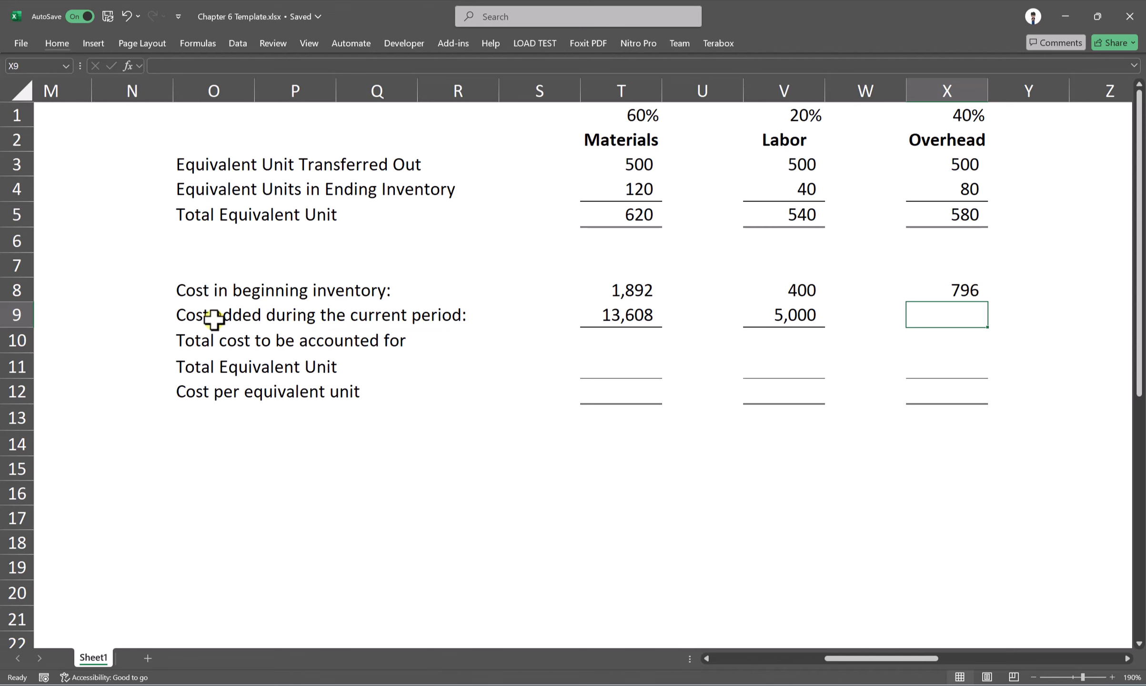
type("=")
left_click_drag(841, 664, 732, 659)
scroll(607, 566, "down", 2)
left_click(632, 502)
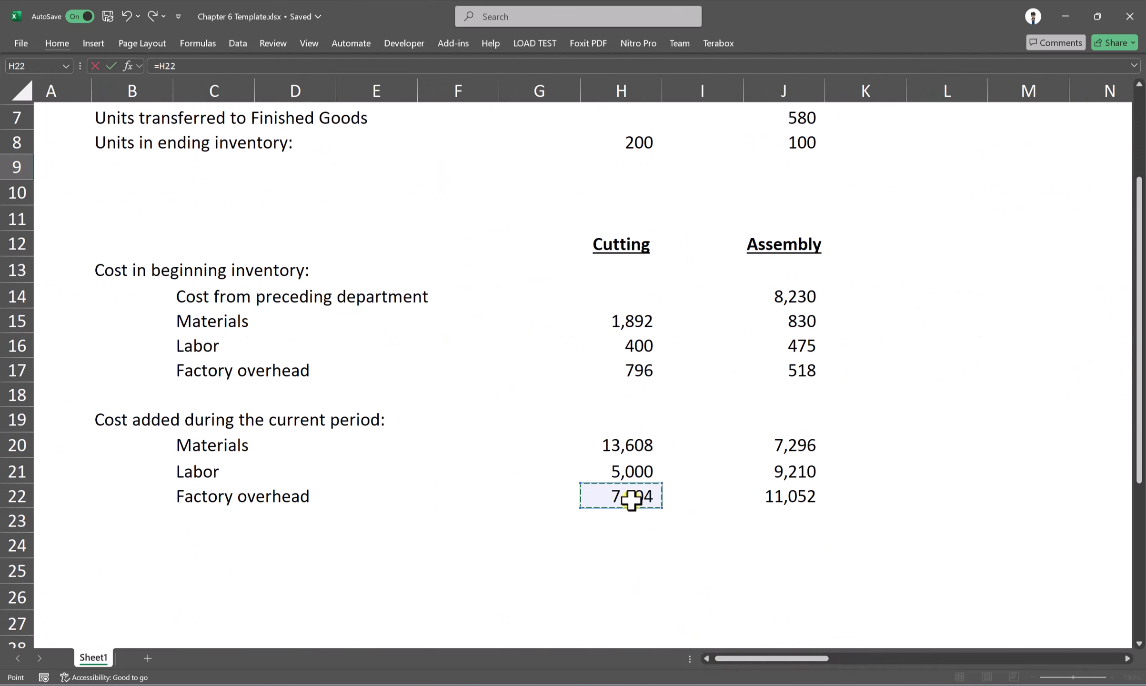
key("Return")
key("Return")
scroll(957, 324, "up", 2)
left_click(962, 341)
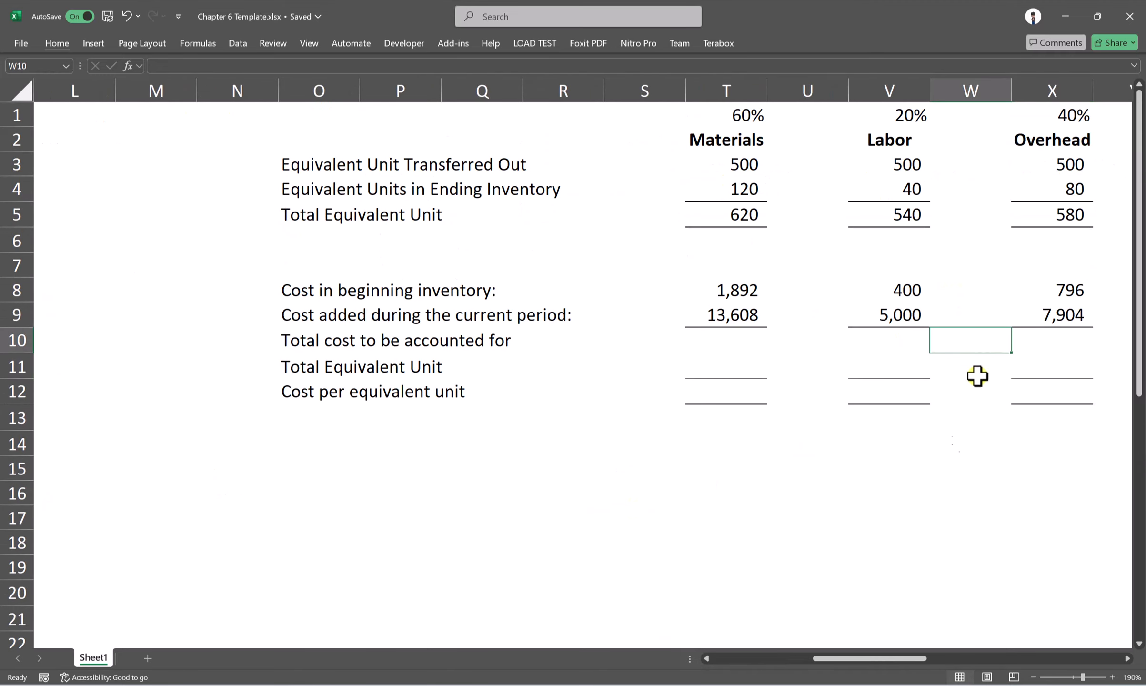
Check the costs in rows 8 and 9 against the textbook's table in the Foxit PDF, and return to T10 in the Excel workbook.
mouse_move(878, 664)
left_mouse_down()
mouse_move(914, 660)
mouse_move(889, 660)
left_mouse_up()
key("alt+Tab")
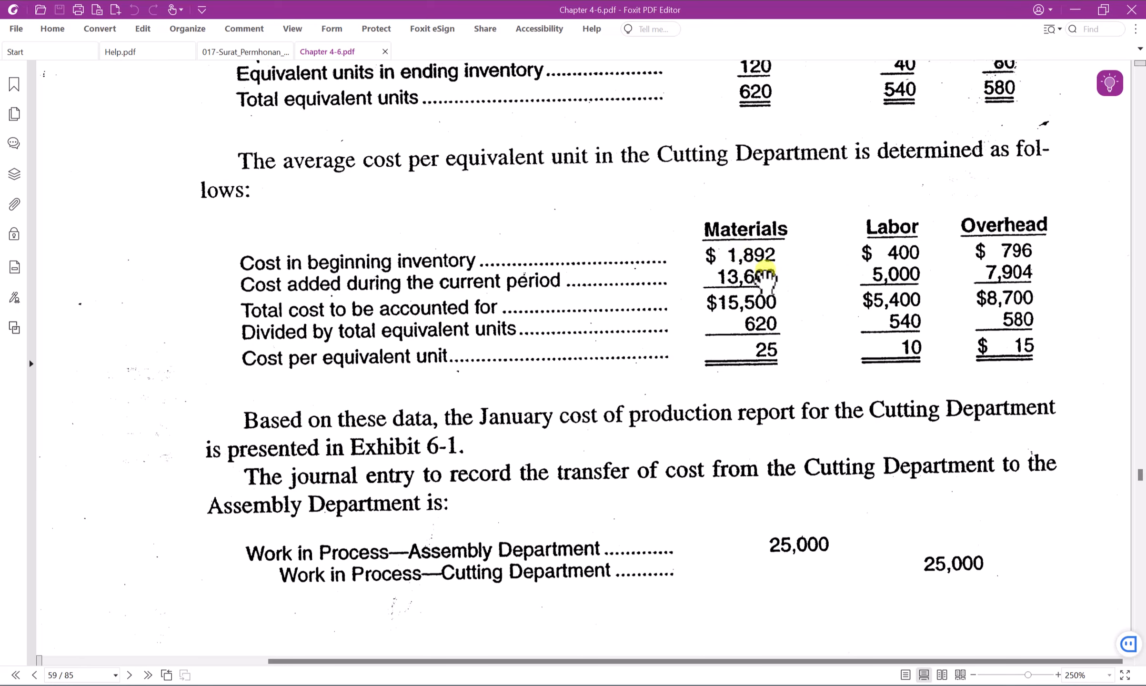
key("alt+Tab")
key("alt+Tab")
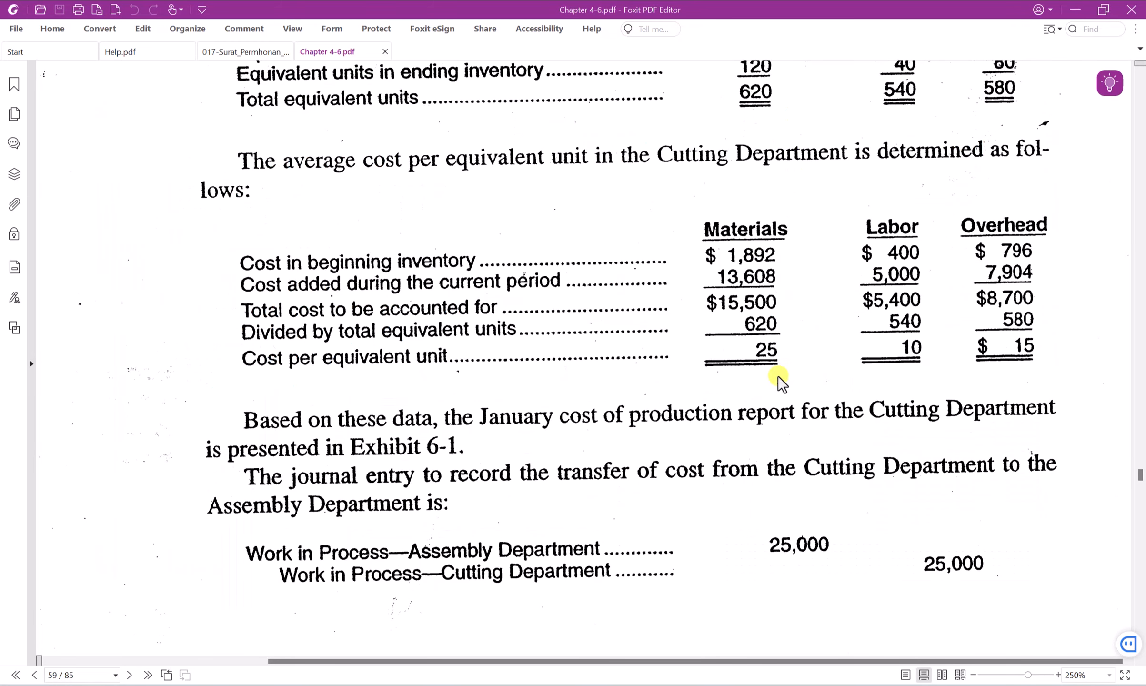
key("alt+Tab")
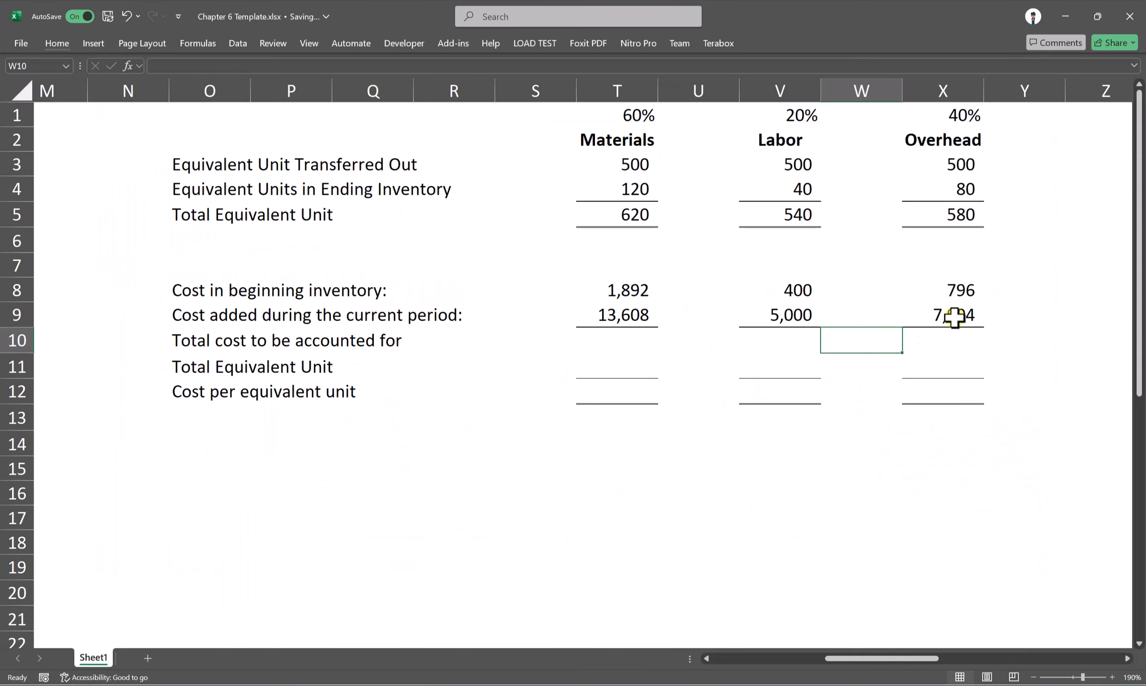
left_click_drag(951, 320, 603, 318)
left_click(602, 342)
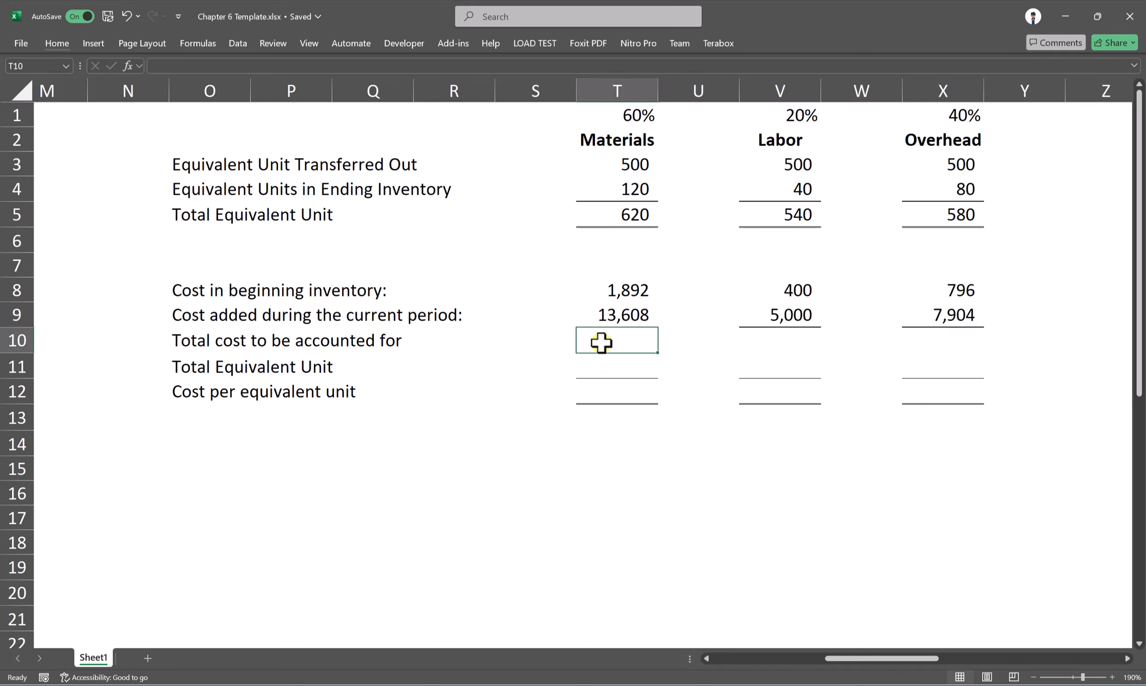
Total the Materials costs in T10 with =SUM(T8:T9), and copy the formula to V10 and X10 for Labor and Overhead.
key("alt+equal")
key("Return")
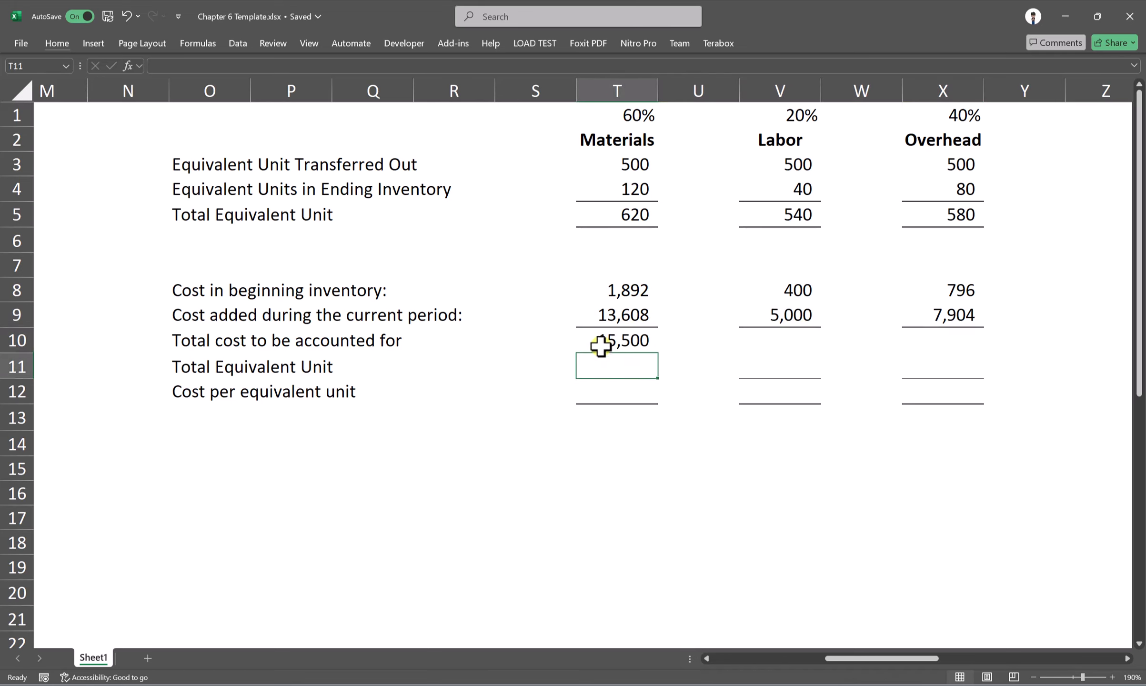
left_click(604, 340)
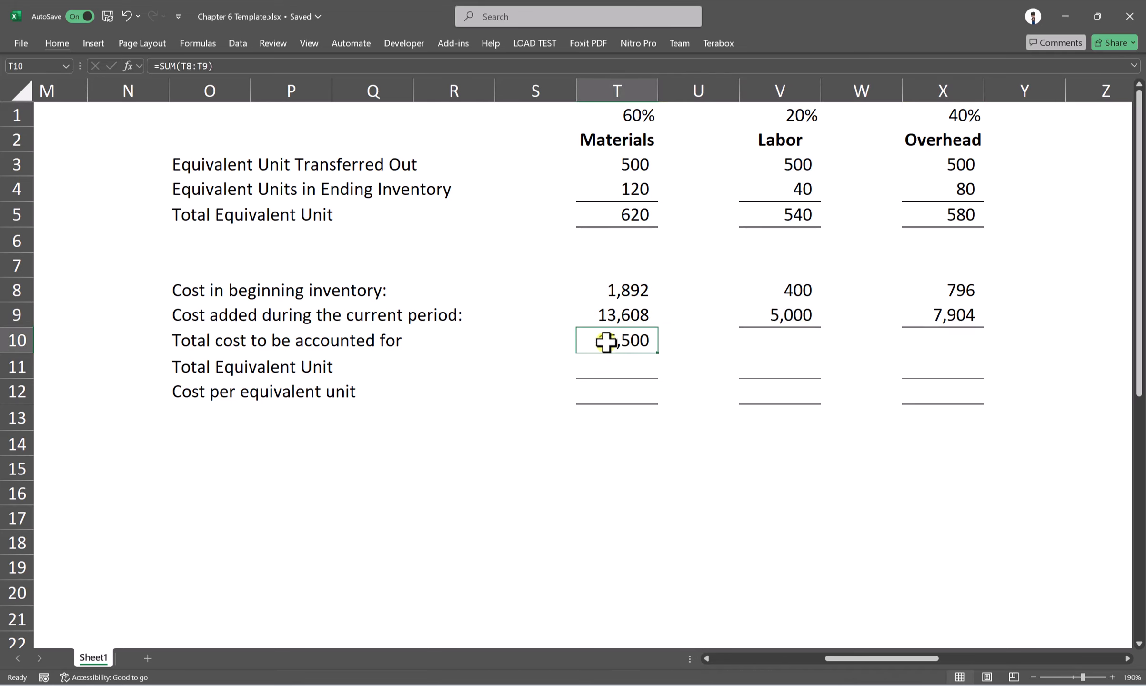
left_click(769, 339, "ctrl")
left_click(917, 340, "ctrl")
key("Return")
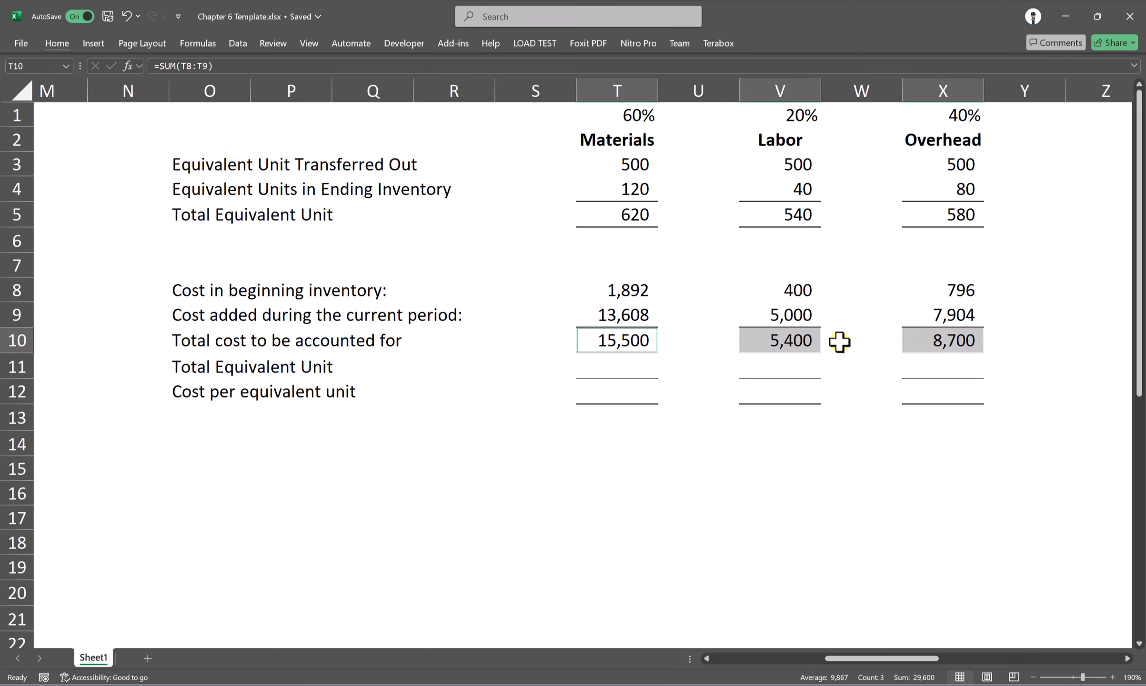
left_click(839, 340)
left_click_drag(624, 338, 885, 340)
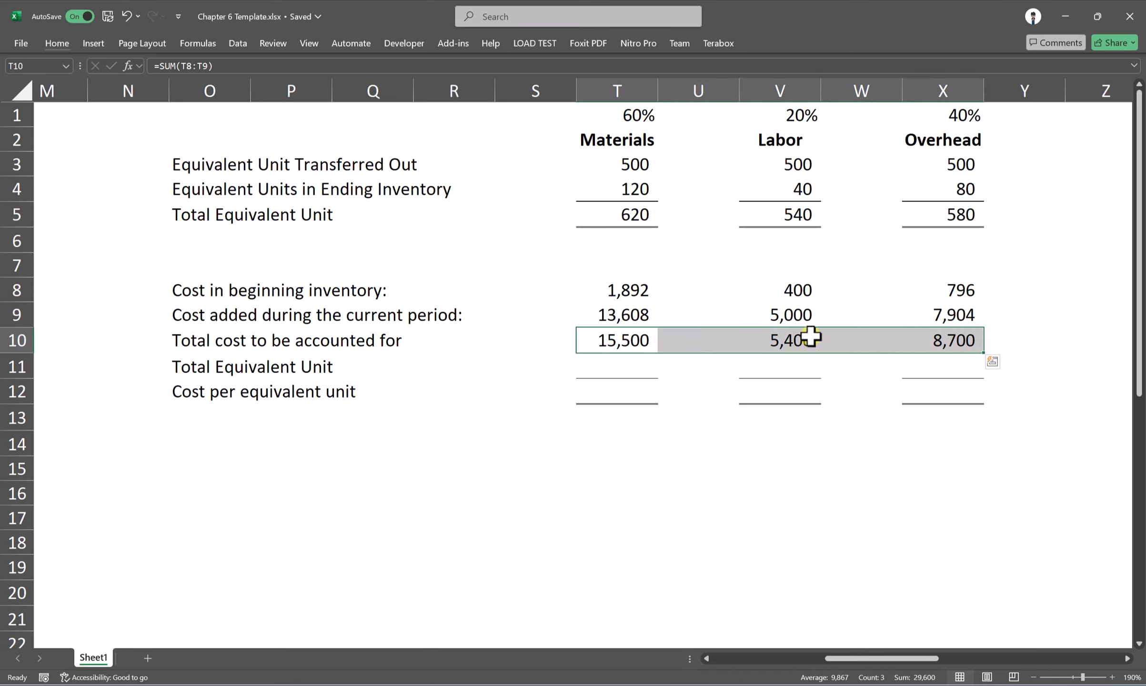
Compare rows 10 to 12 with the textbook's cost per equivalent unit table in the Foxit PDF, and return to T11 in the Excel workbook.
left_click(660, 369)
left_click(618, 366)
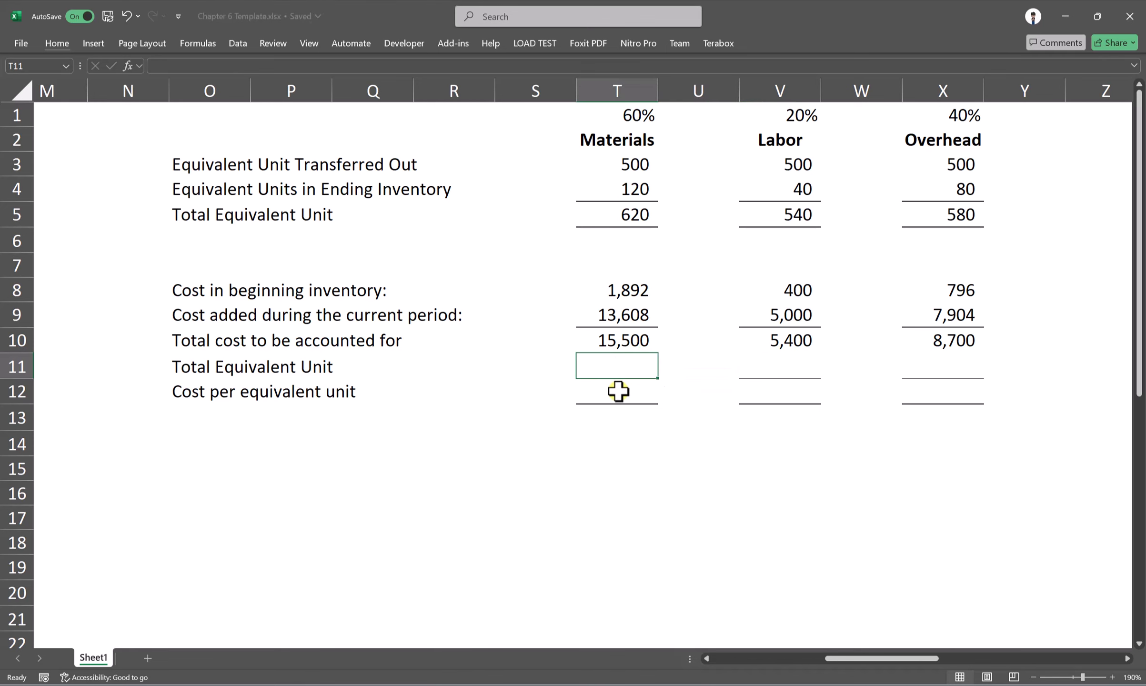
key("alt+Tab")
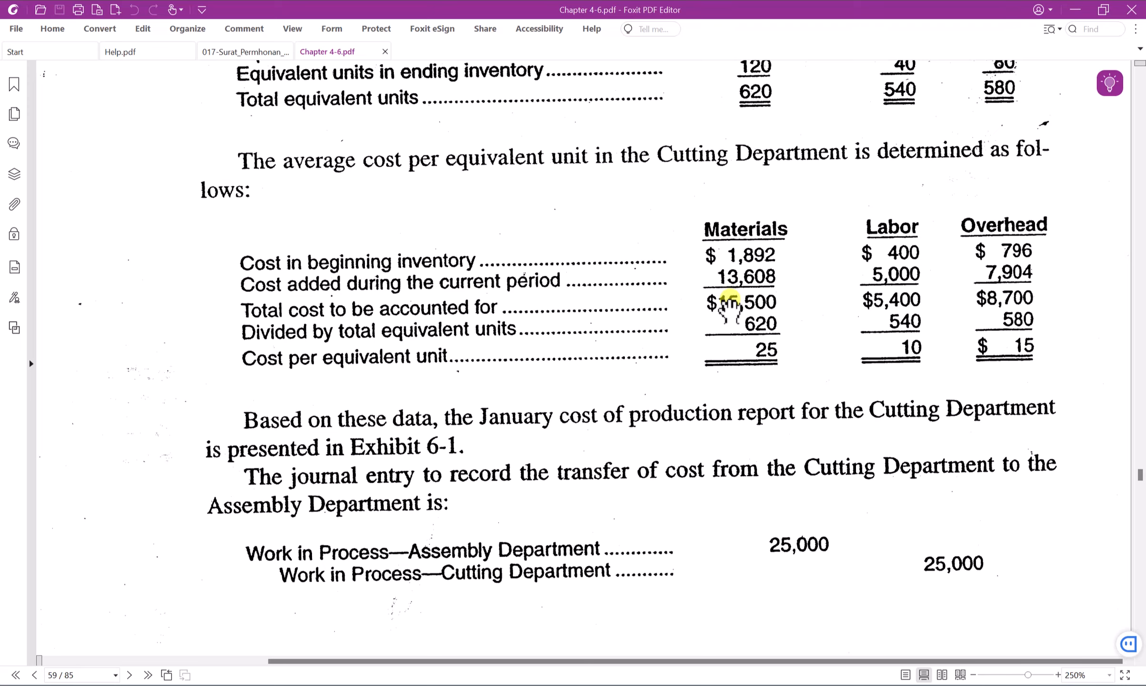
key("alt+Tab")
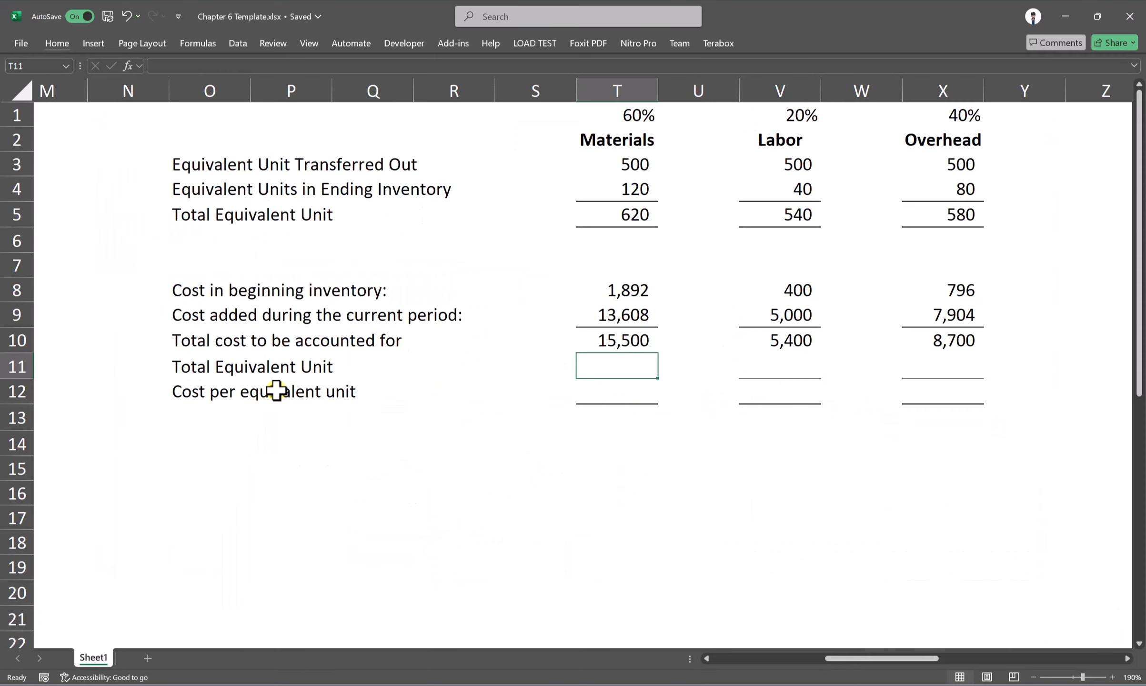
key("alt+Tab")
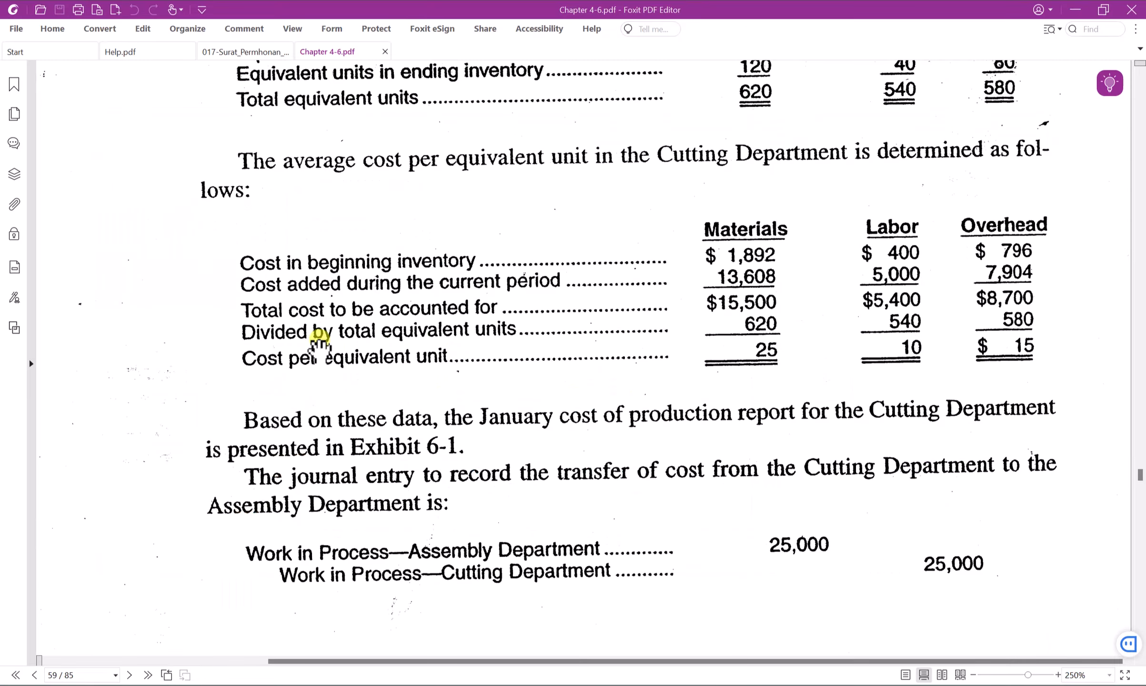
key("alt+Tab")
key("alt+Tab")
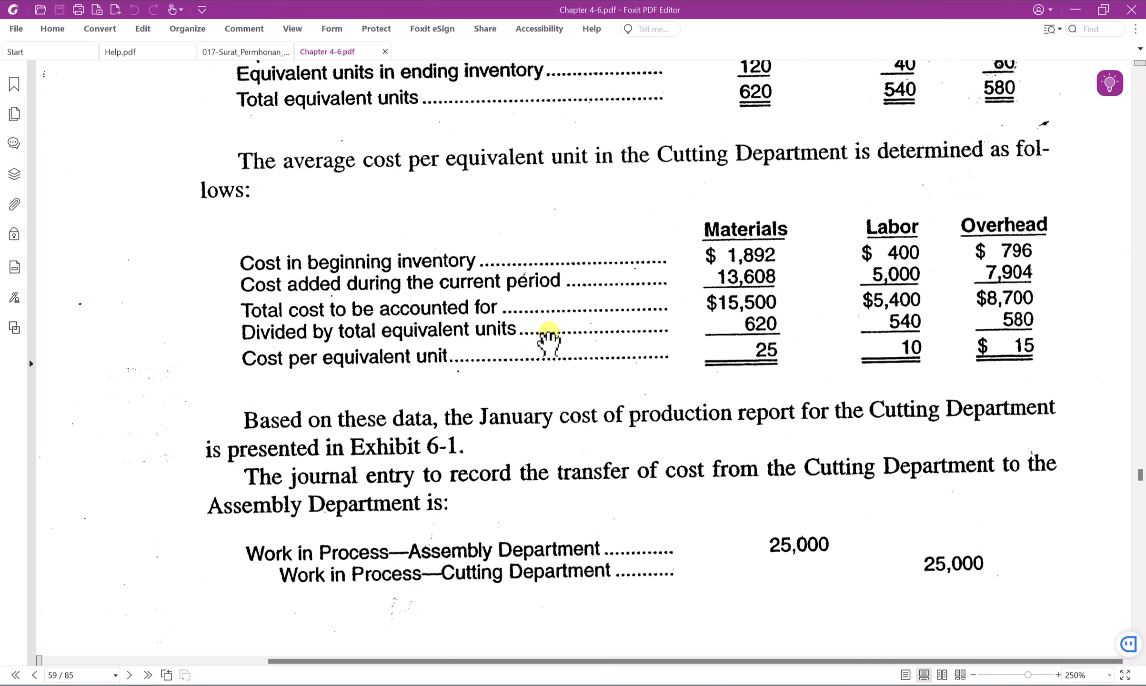
key("alt+Tab")
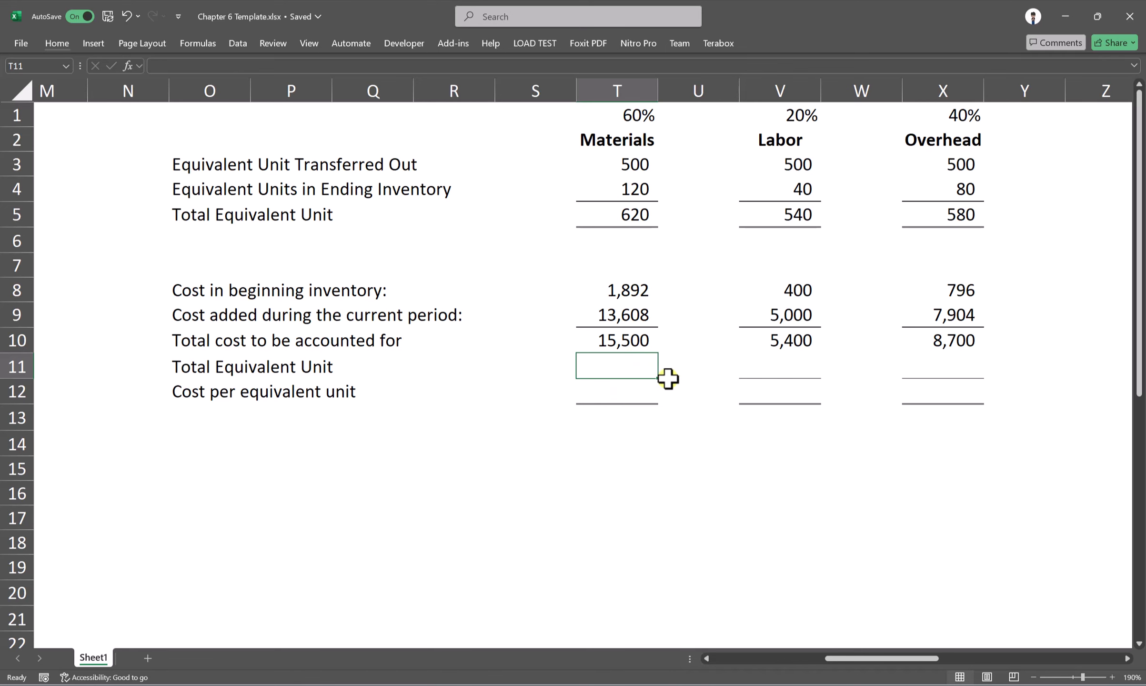
left_click(700, 369)
left_click(603, 369)
key("alt+Tab")
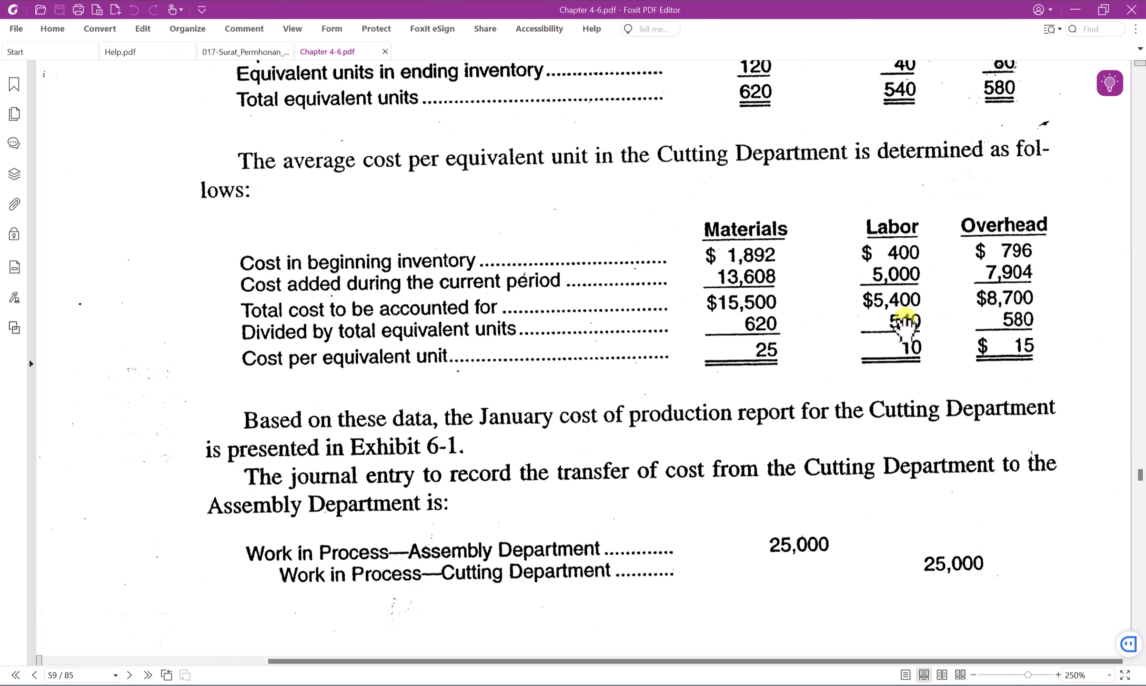
key("alt+Tab")
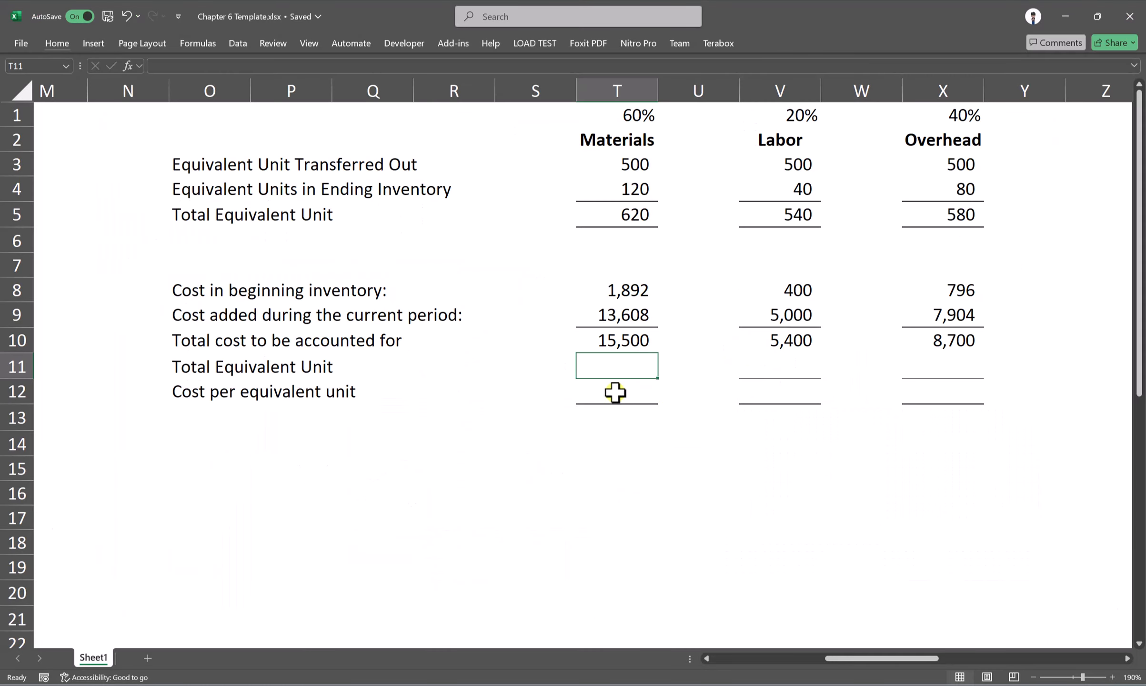
Link the Materials total equivalent unit in T11 with =T5, and copy the formula to V11 and X11 for Labor and Overhead.
type("=")
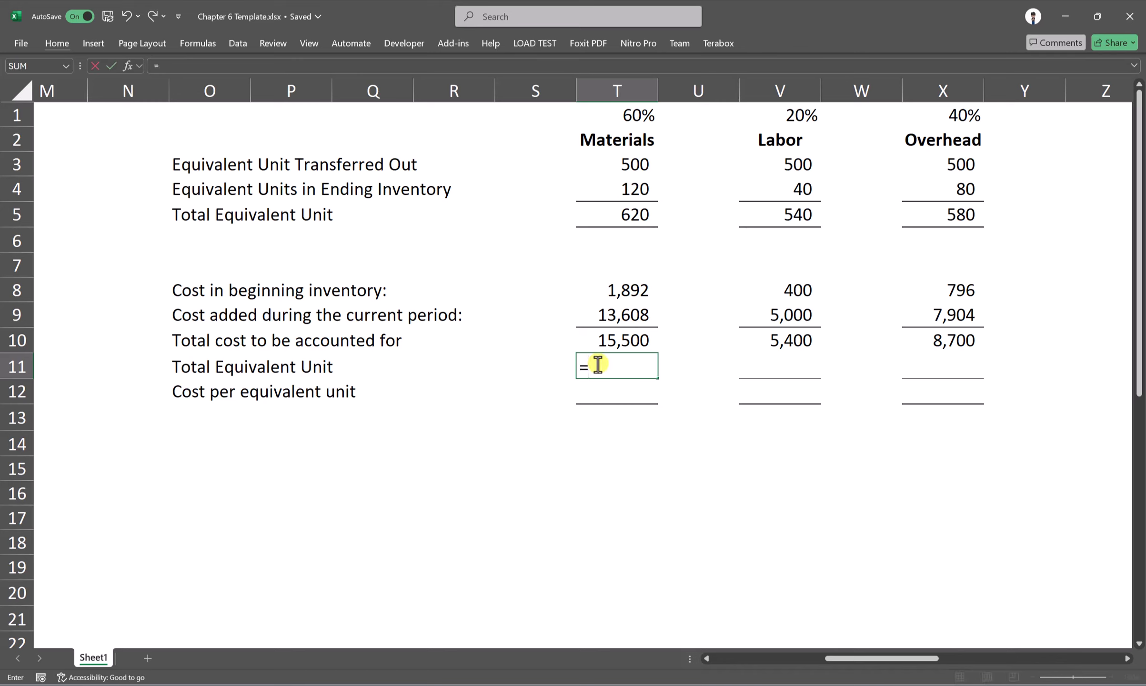
left_click(624, 214)
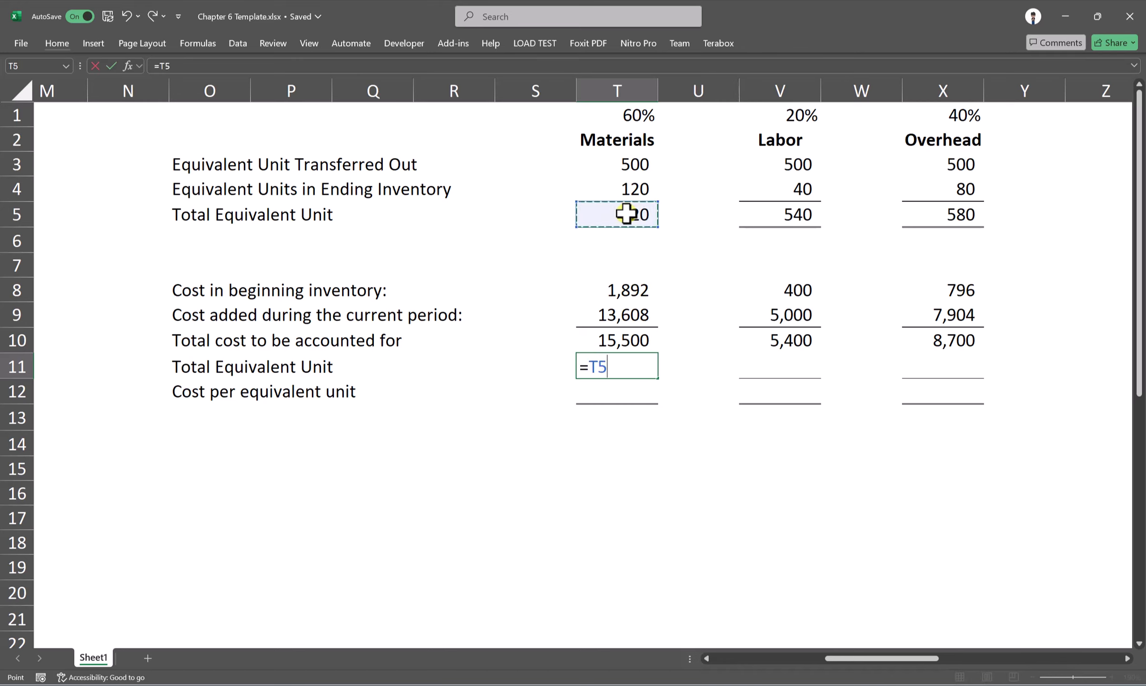
key("Return")
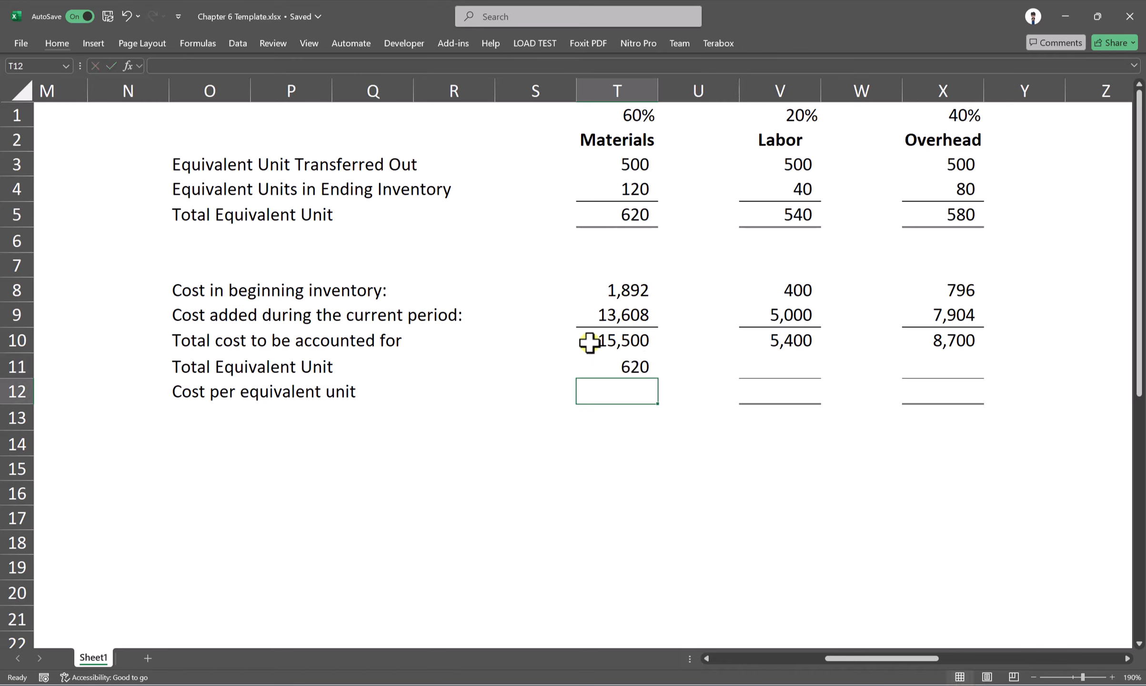
left_click(633, 366)
key("ctrl+c")
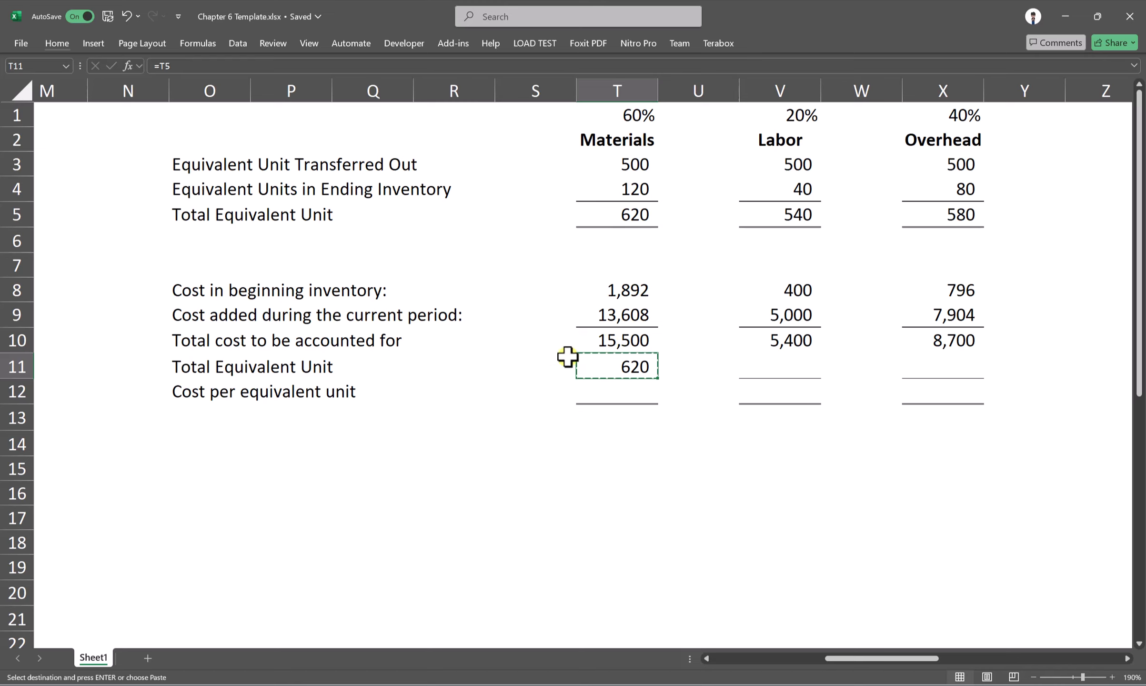
left_click(805, 366, "ctrl")
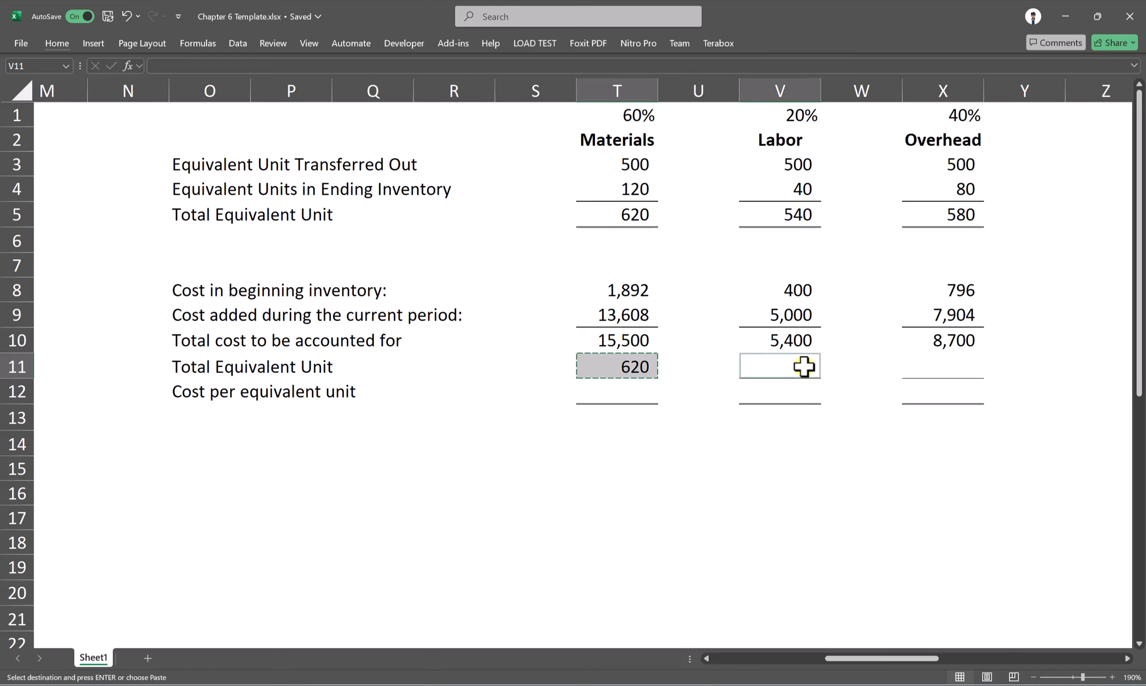
left_click(943, 366, "ctrl")
key("Return")
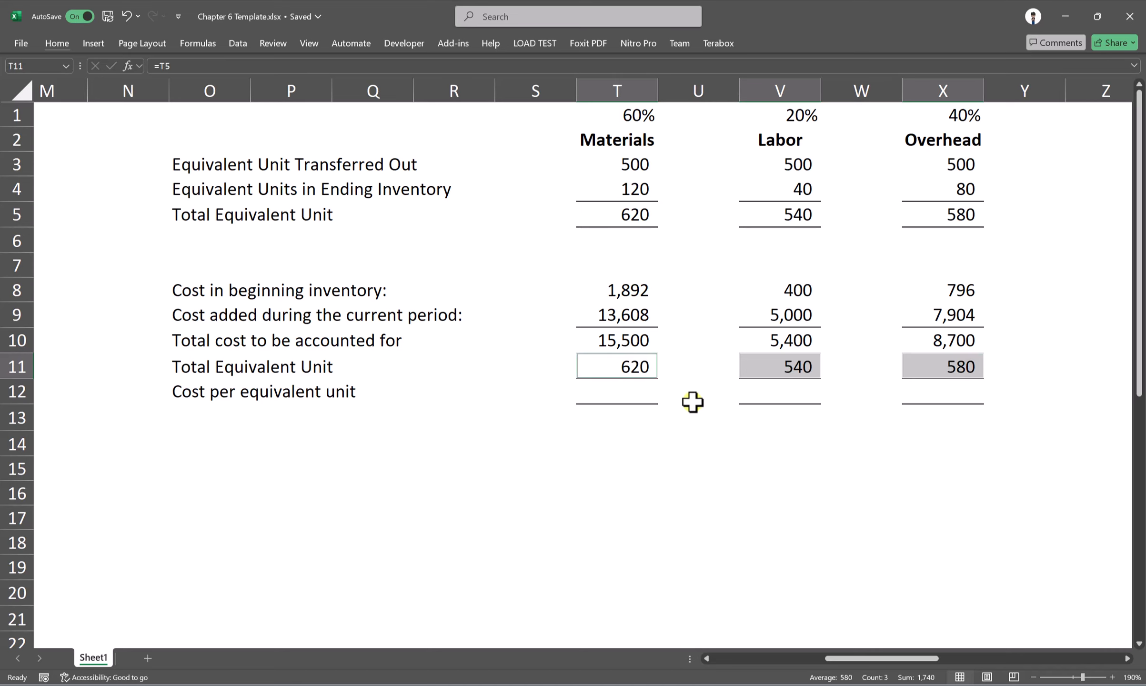
Compute the Materials cost per equivalent unit in T12 with =T10/T11, and copy the formula to V12 and X12.
left_click(613, 398)
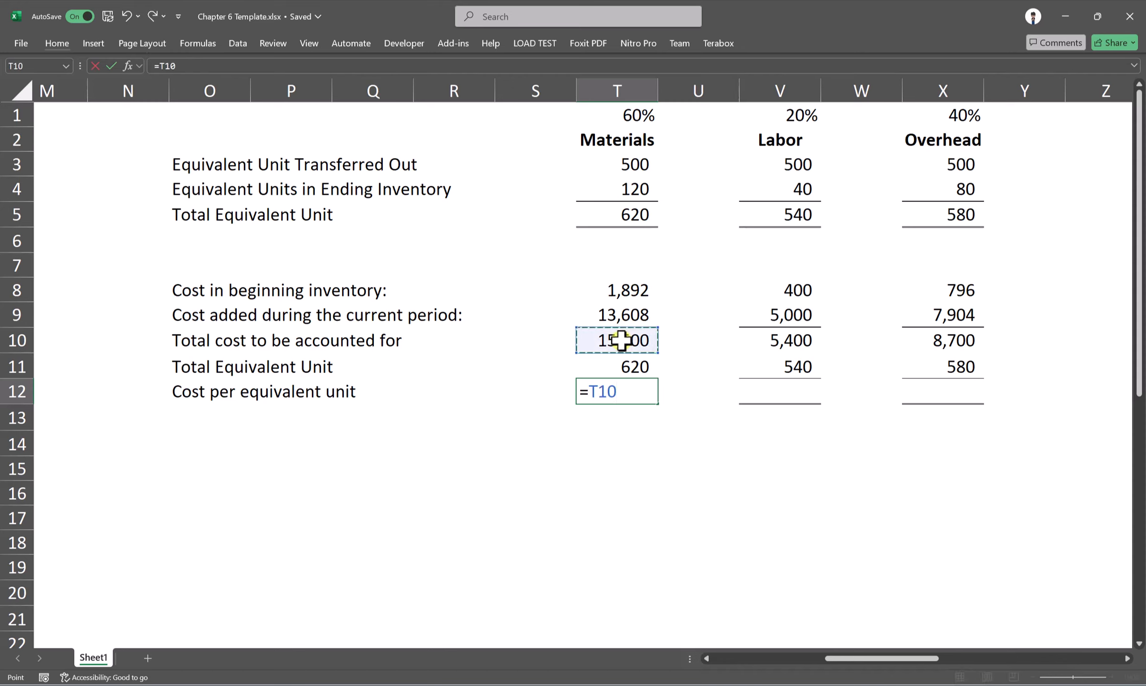
type("/")
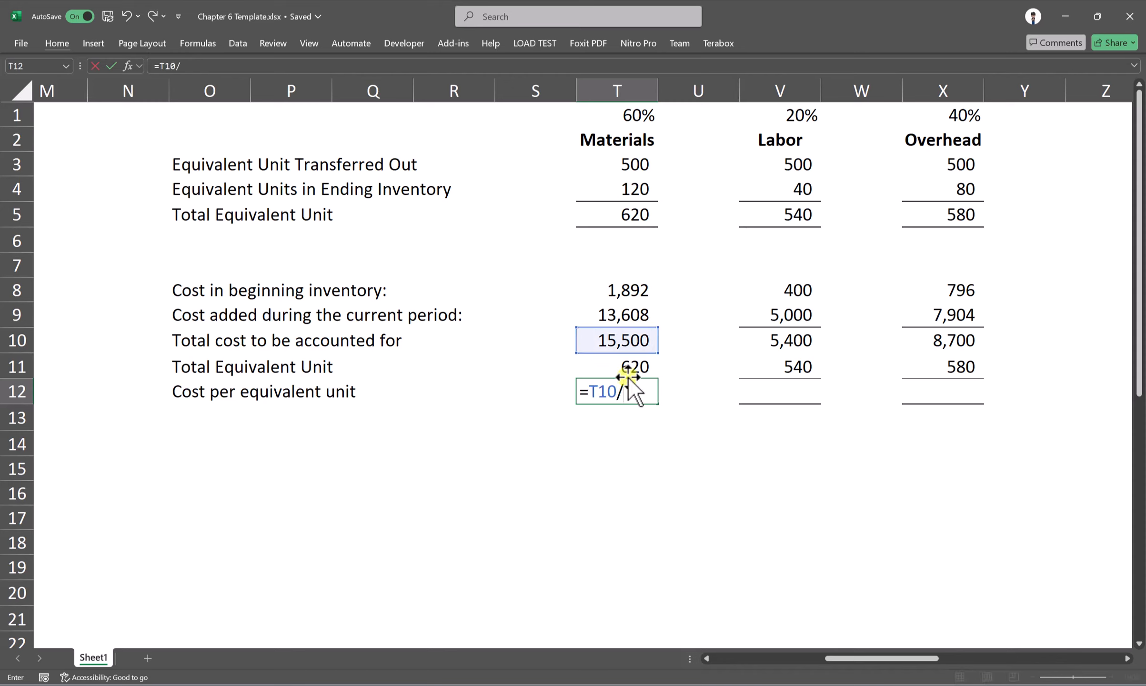
left_click(634, 366)
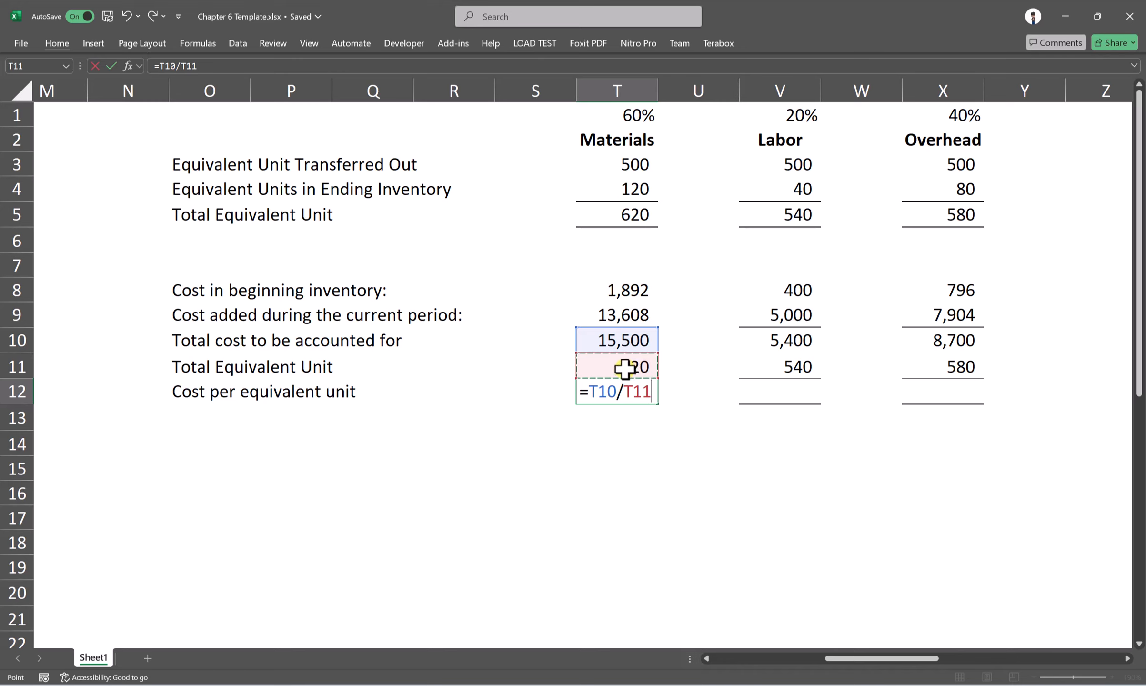
key("Return")
left_click(633, 394)
key("ctrl+c")
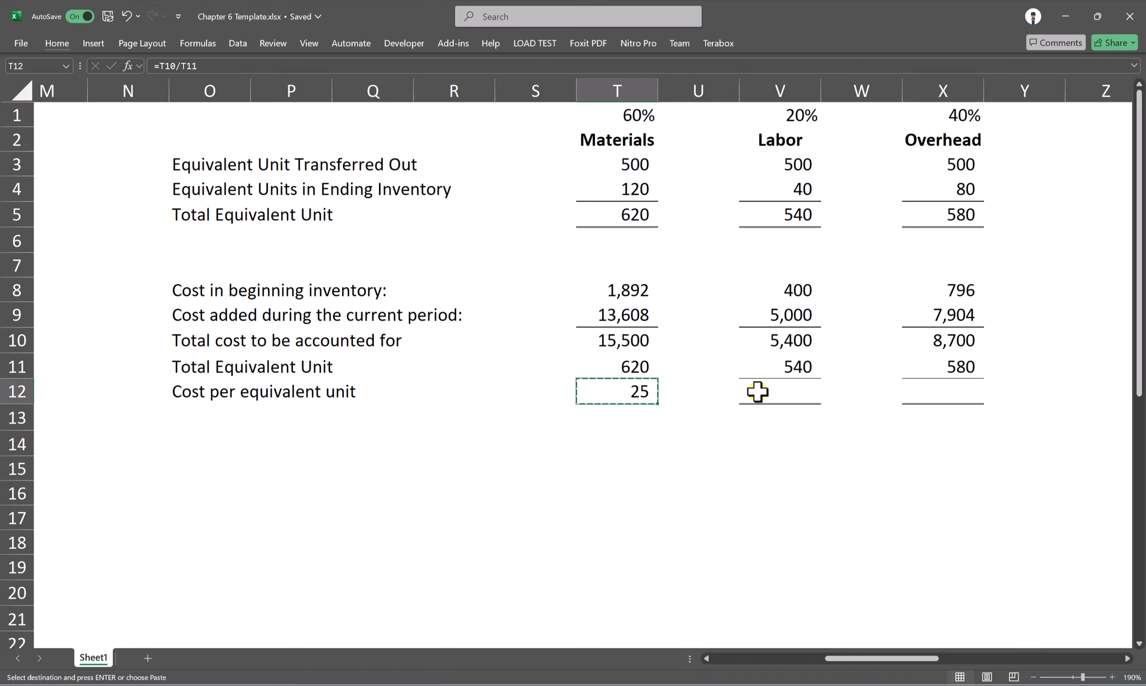
left_click(777, 391, "ctrl")
left_click(950, 396, "ctrl")
key("Return")
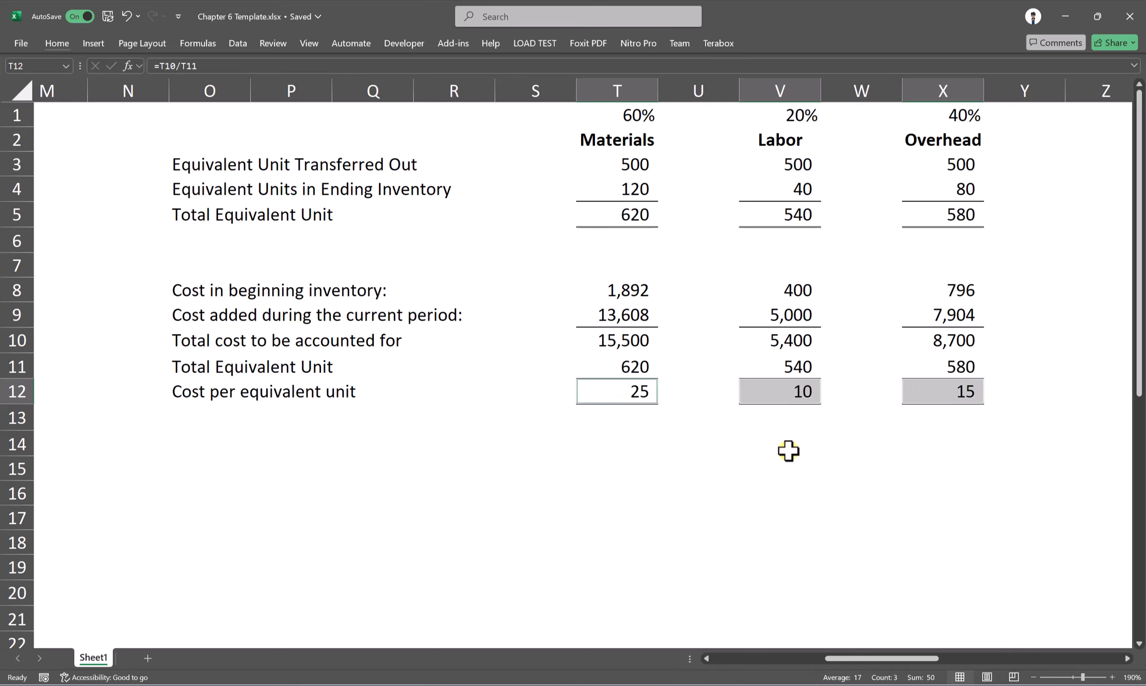
Review the Labor and Overhead total costs and total equivalent units in rows 10 and 11.
left_click(779, 447)
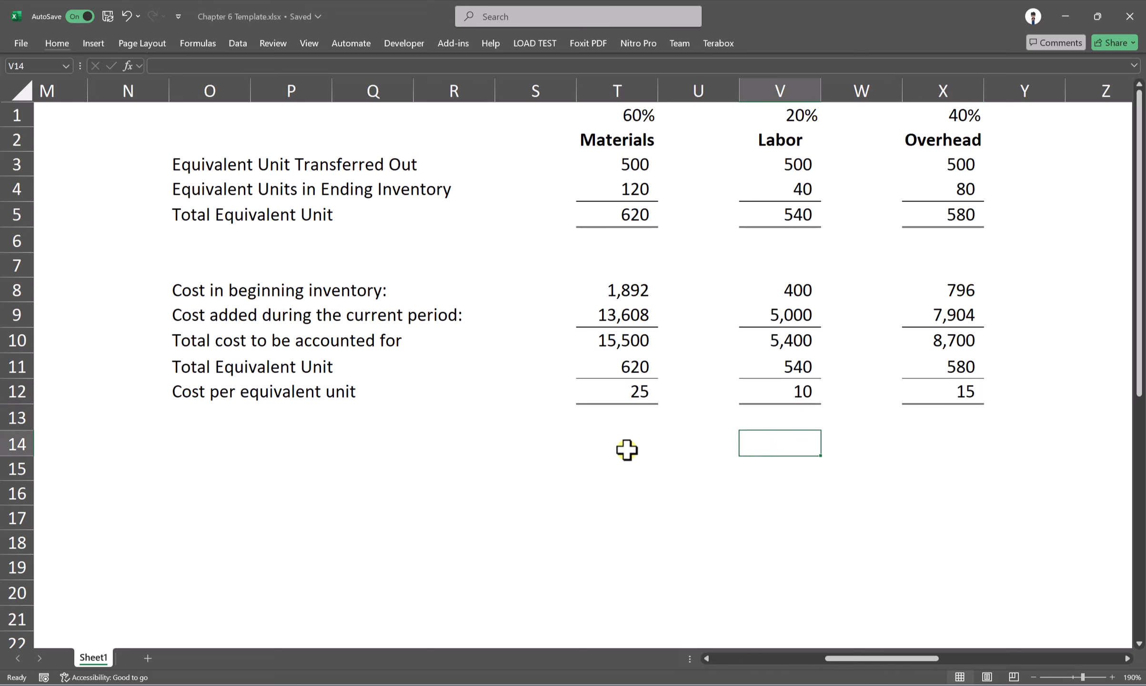
left_click(792, 339)
left_click(793, 370)
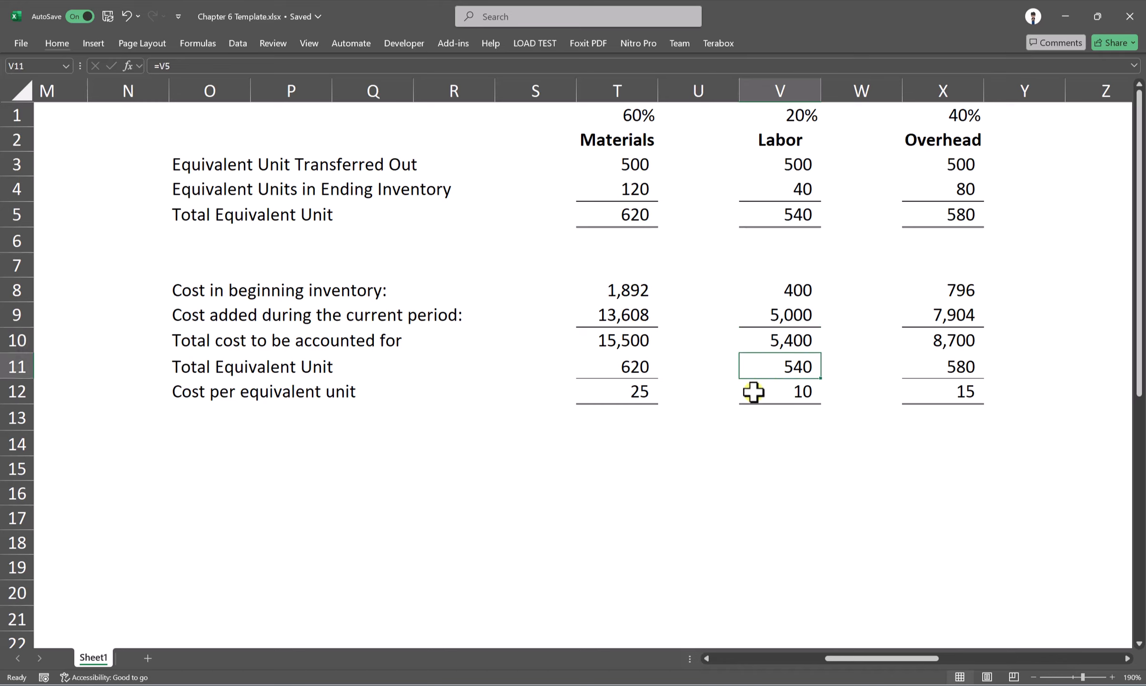
left_click(951, 339)
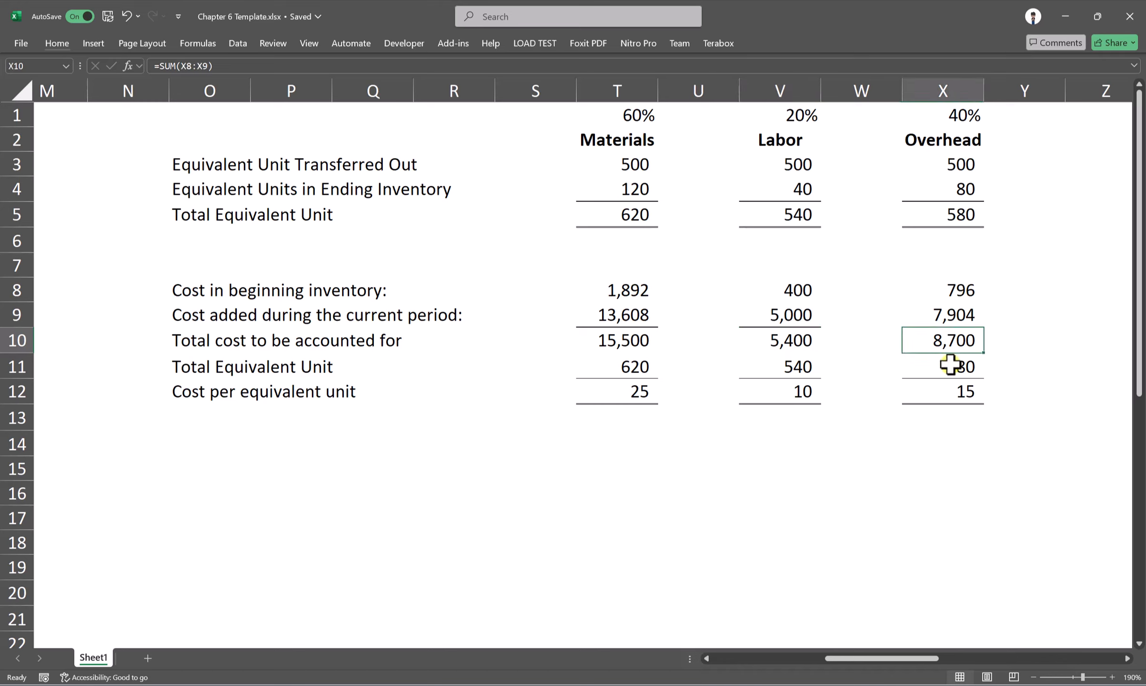
left_click(938, 374)
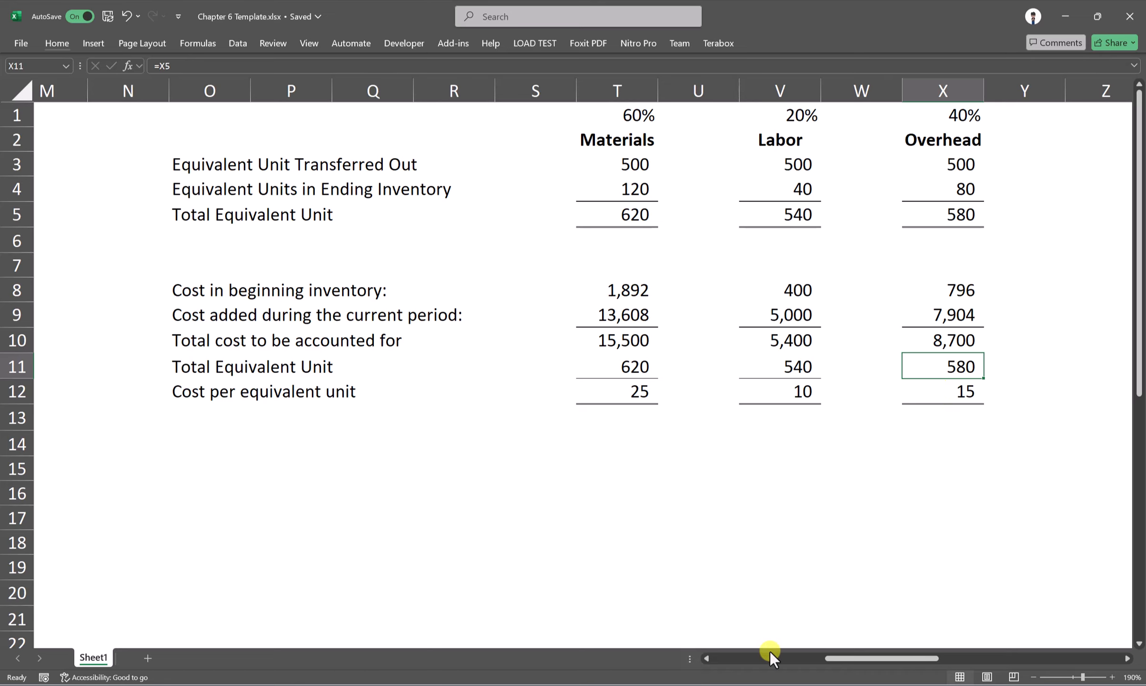
mouse_move(847, 659)
left_mouse_down()
mouse_move(871, 659)
mouse_move(847, 661)
left_mouse_up()
left_click(806, 517)
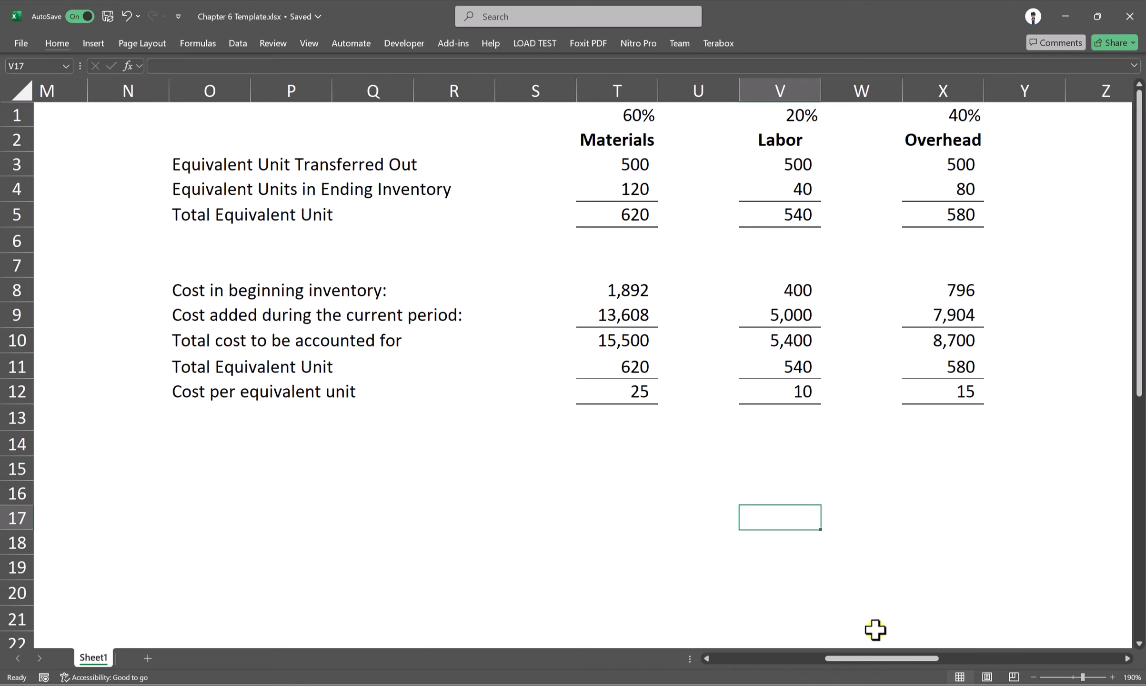
Look over the Cutting Department's Cost of Production Report template in columns AC to AR, from the quantity schedule to the total cost accounted for.
left_click_drag(858, 660, 990, 657)
scroll(853, 505, "down", 1)
scroll(949, 572, "down", 2)
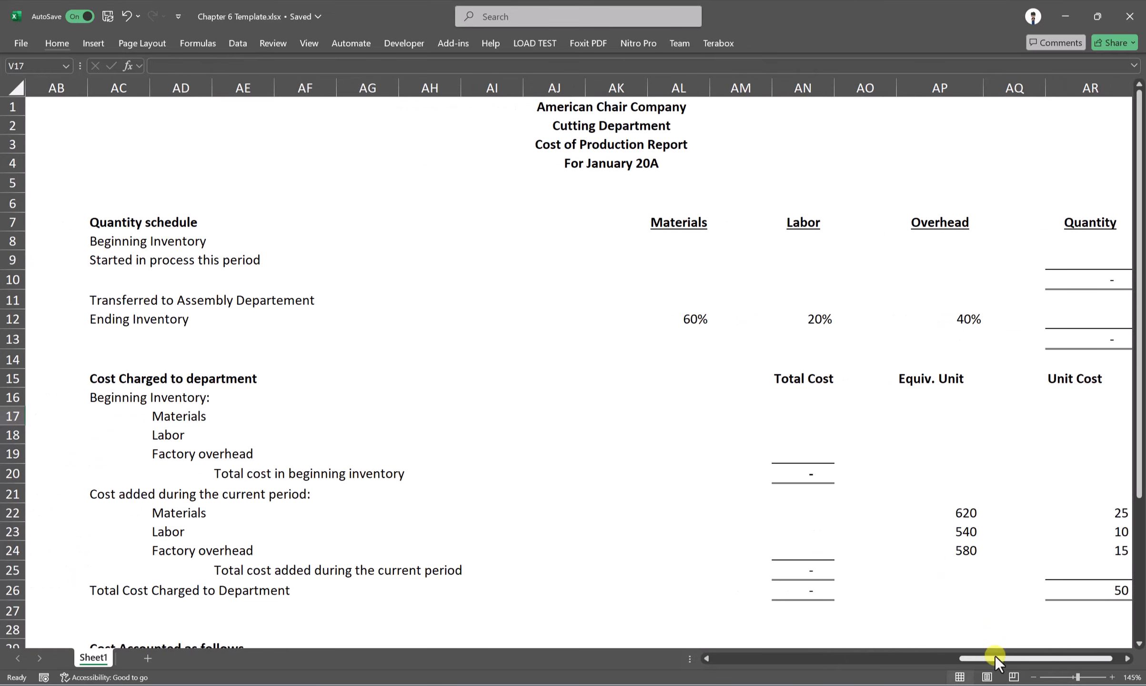
left_click_drag(999, 659, 1032, 658)
scroll(968, 560, "down", 5)
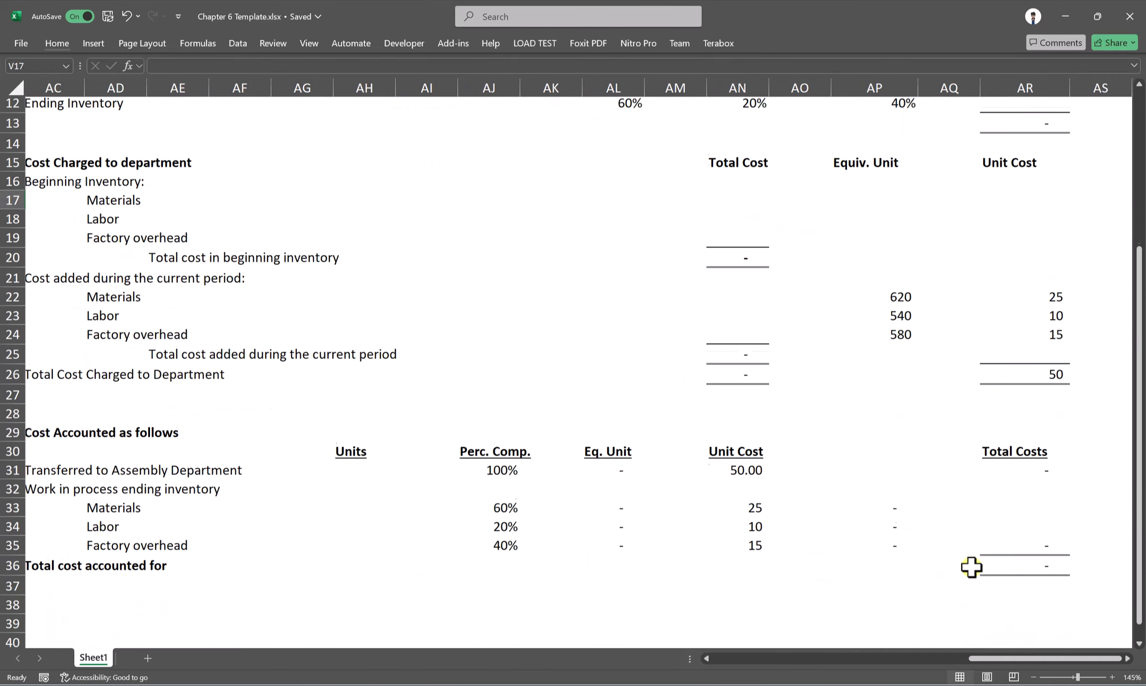
scroll(967, 561, "up", 5)
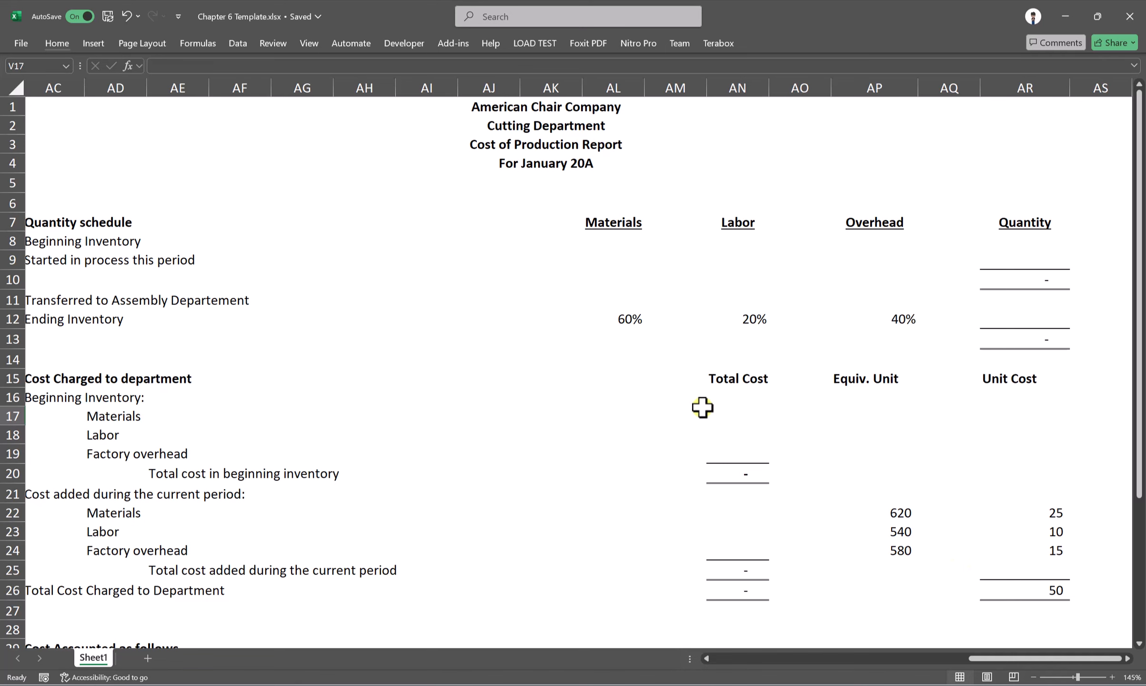
Switch to the Foxit PDF and show the Cutting Department's average cost per equivalent unit table in full at 250% zoom.
key("alt+Tab")
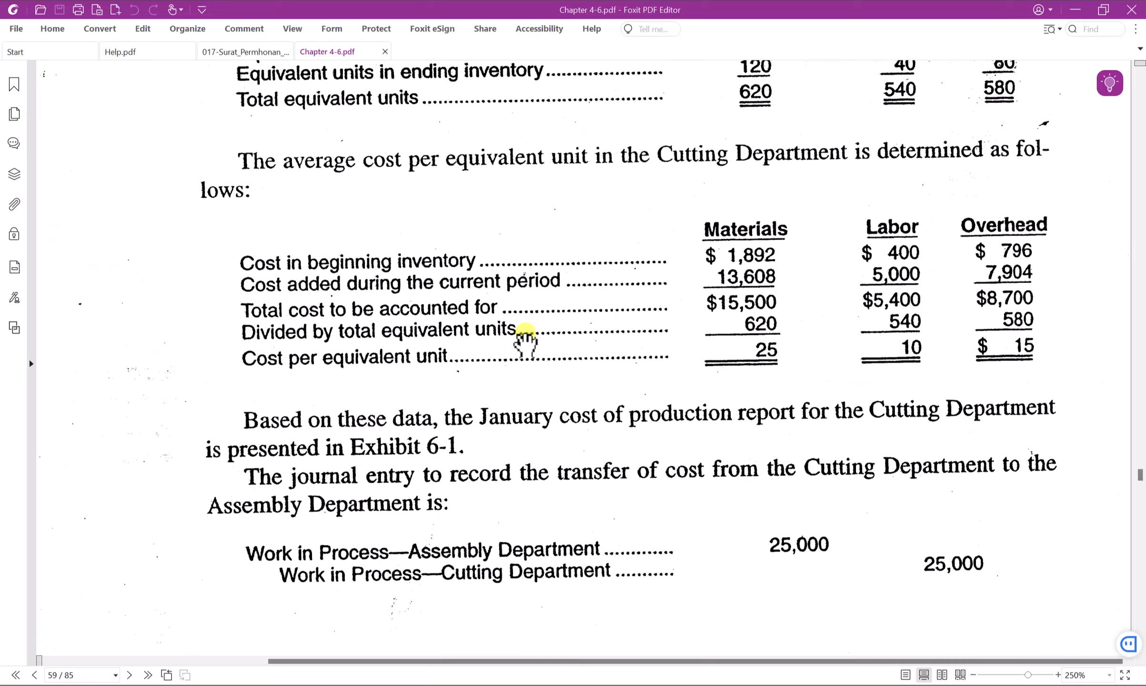
scroll(564, 367, "up", 1)
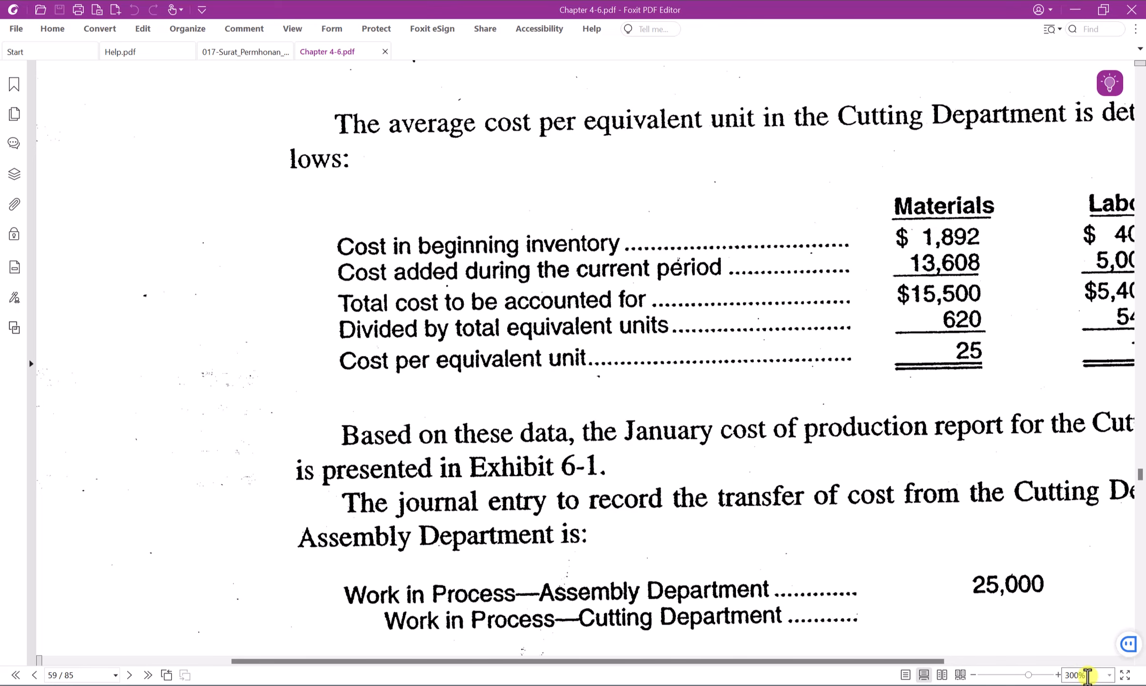
left_click(1076, 673)
type("250")
key("Return")
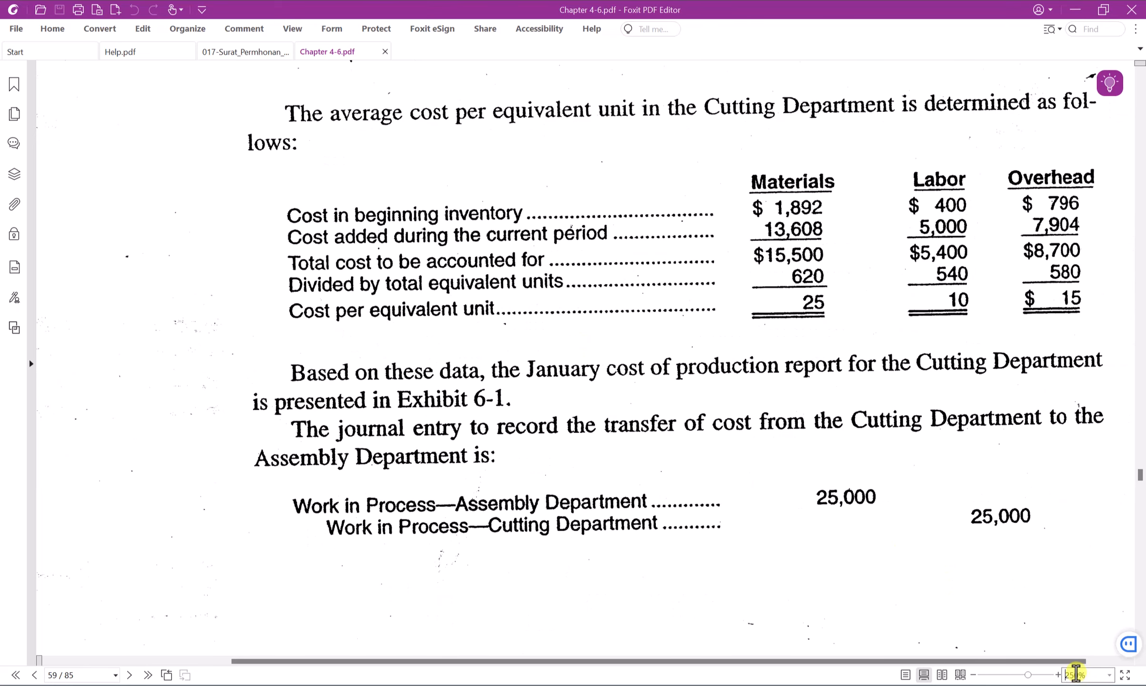
left_click_drag(901, 464, 715, 451)
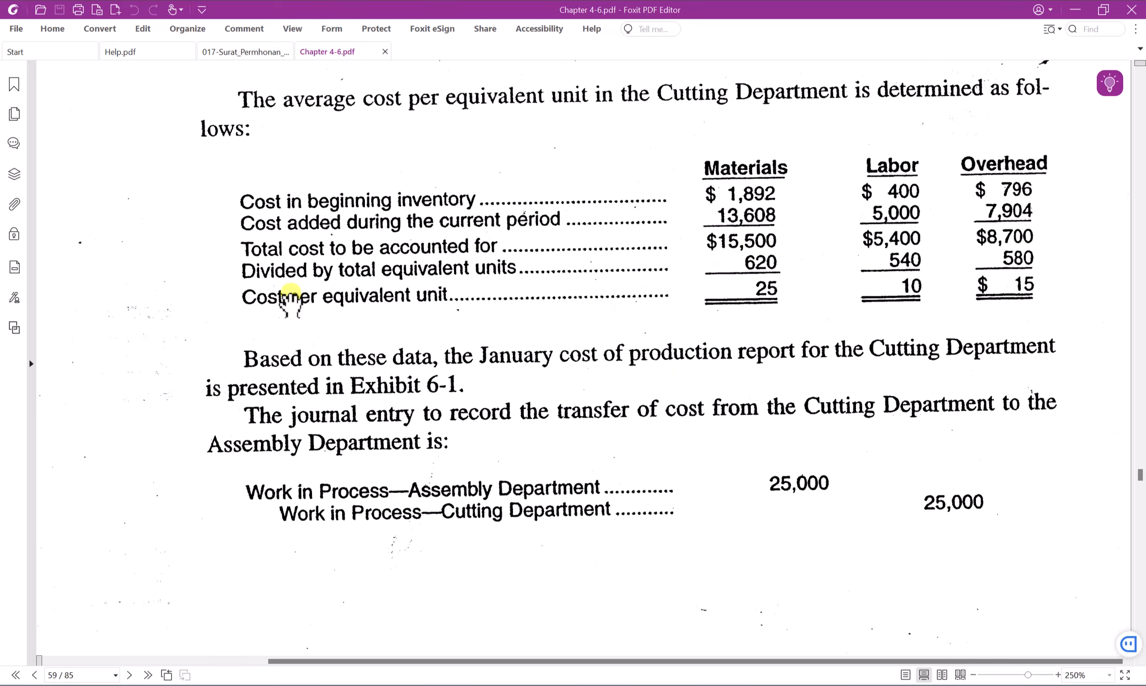
Examine the Cutting Department's January cost of production report on PDF page 60, focusing on the quantity schedule and cost charged sections.
scroll(626, 395, "down", 1)
scroll(626, 395, "down", 4)
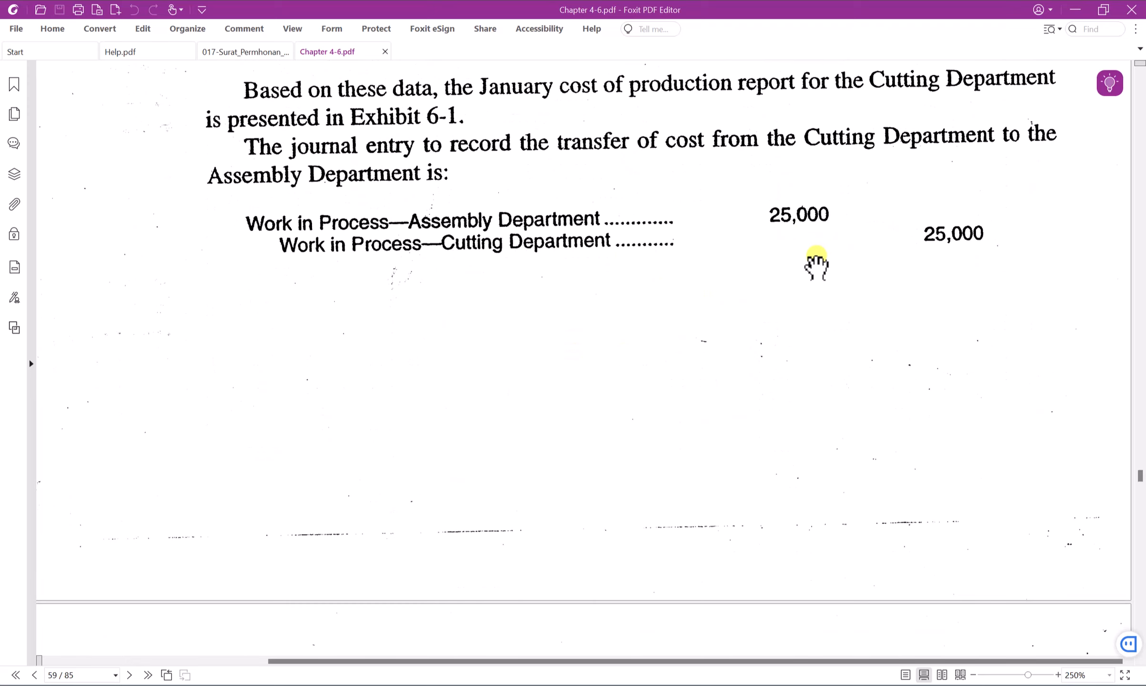
scroll(816, 263, "down", 4)
scroll(788, 262, "down", 4)
scroll(784, 261, "up", 11)
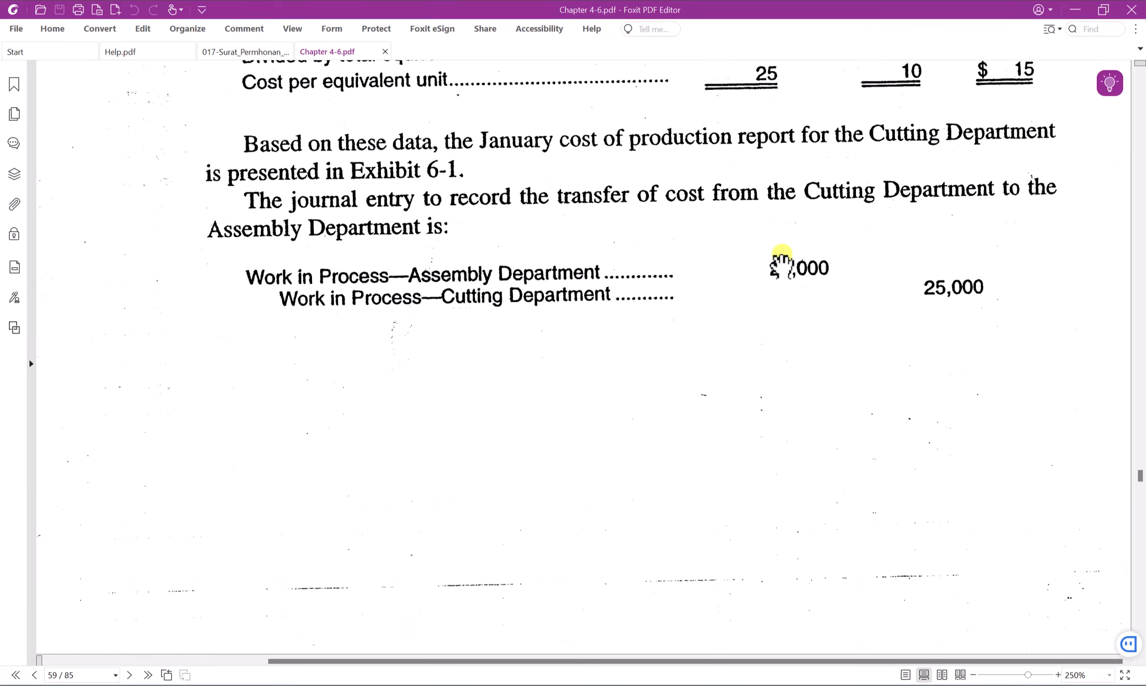
scroll(712, 324, "up", 2)
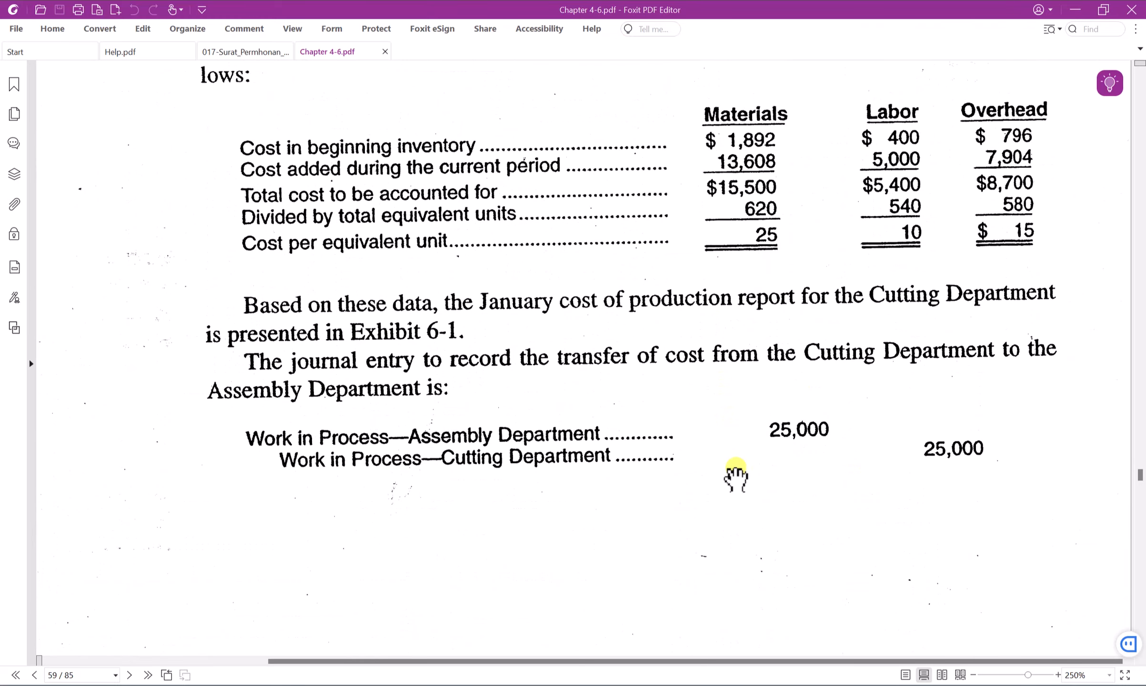
scroll(736, 475, "down", 10)
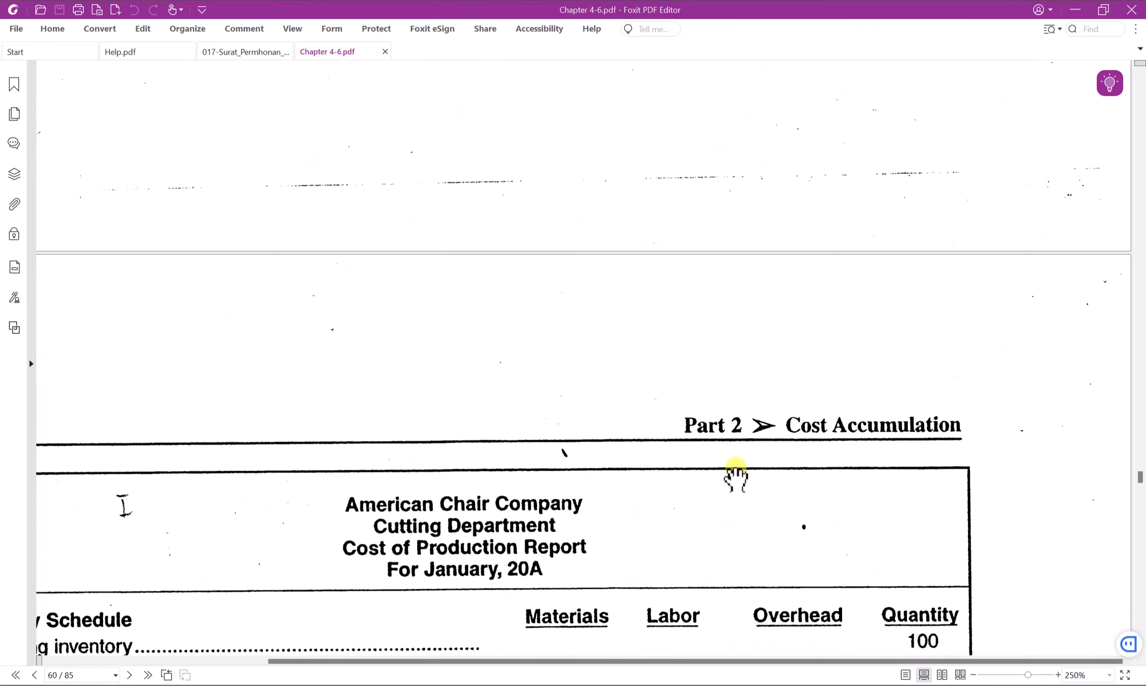
scroll(736, 475, "down", 5)
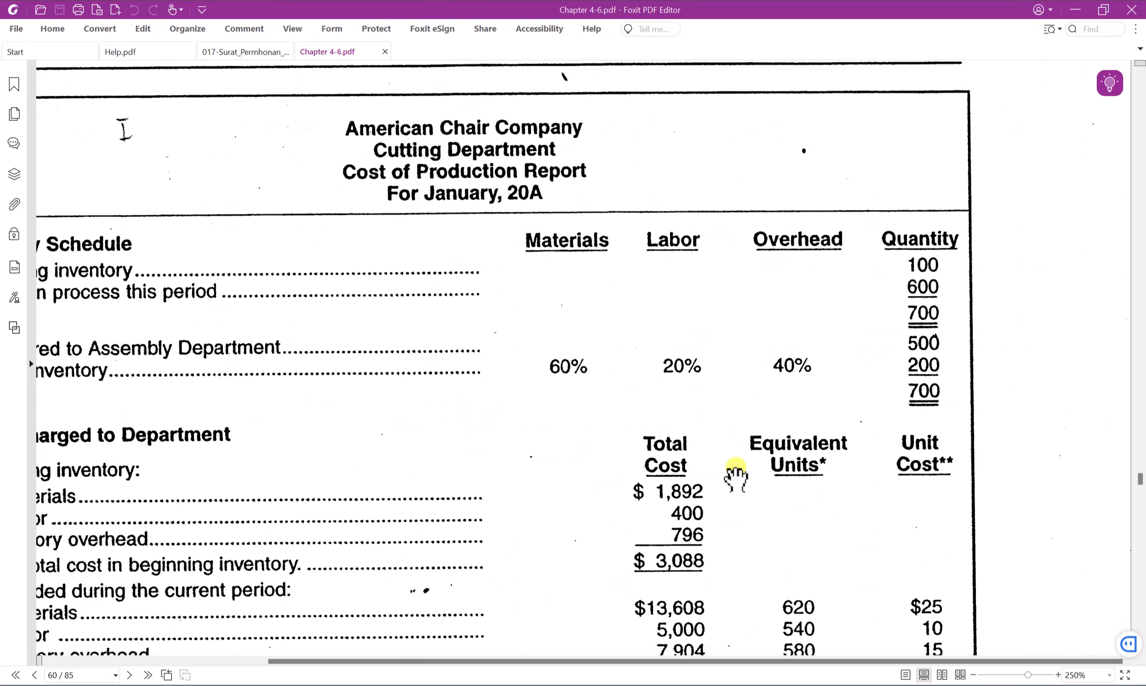
left_click_drag(530, 436, 663, 405)
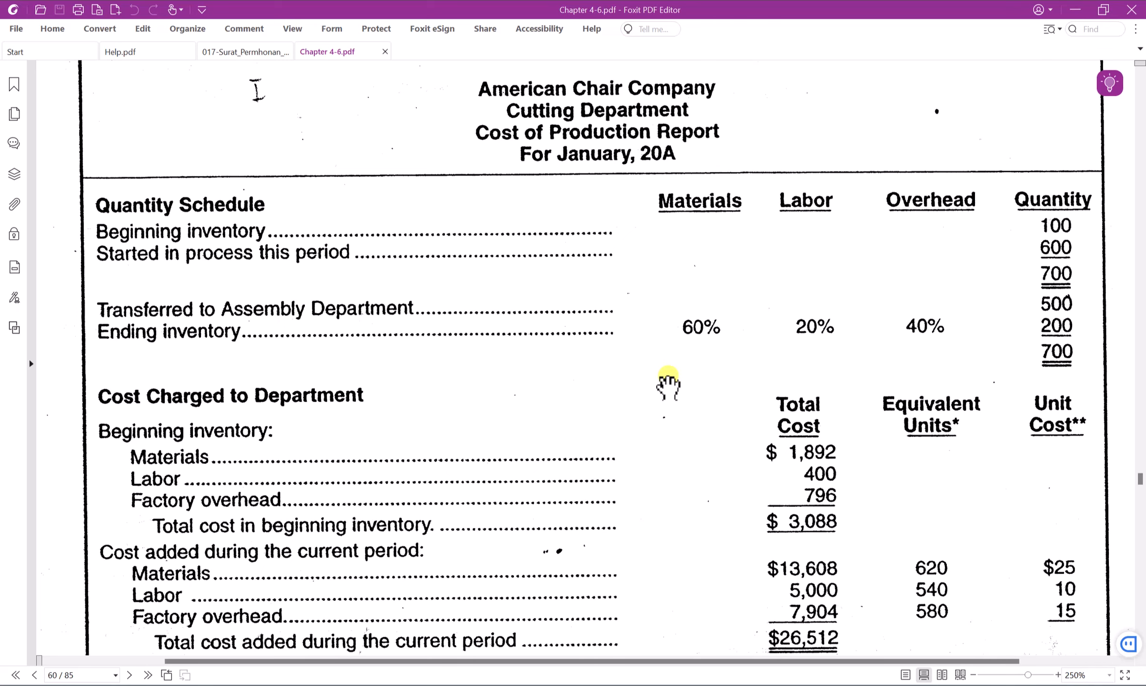
scroll(714, 330, "up", 3)
scroll(717, 327, "down", 2)
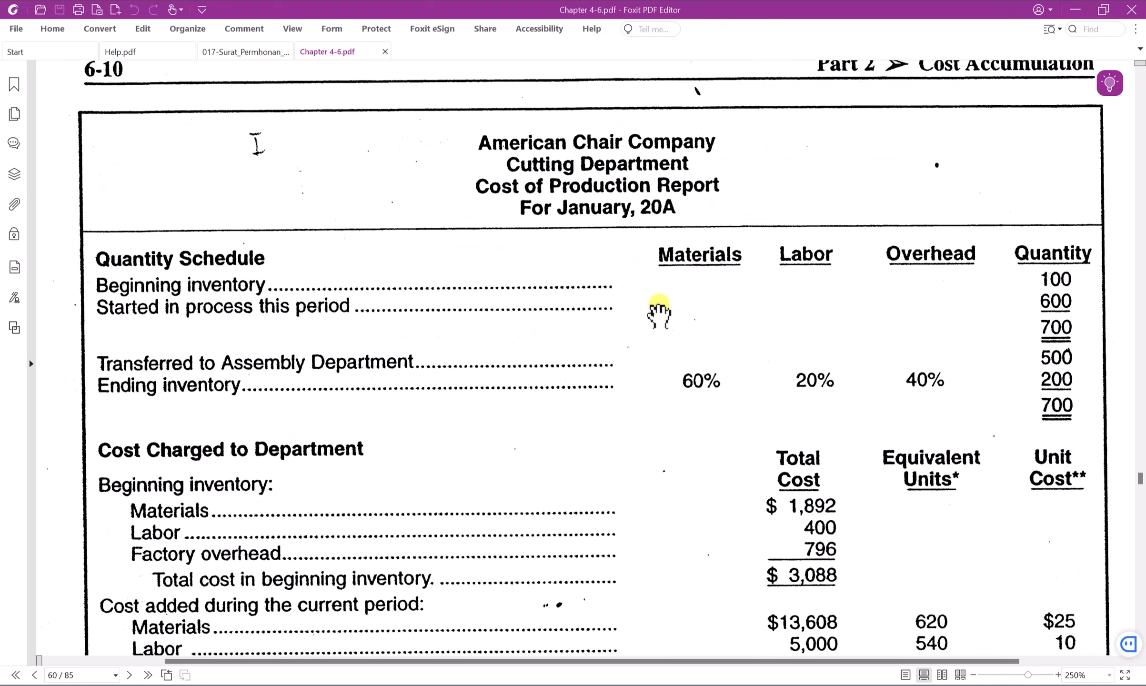
scroll(483, 274, "down", 1)
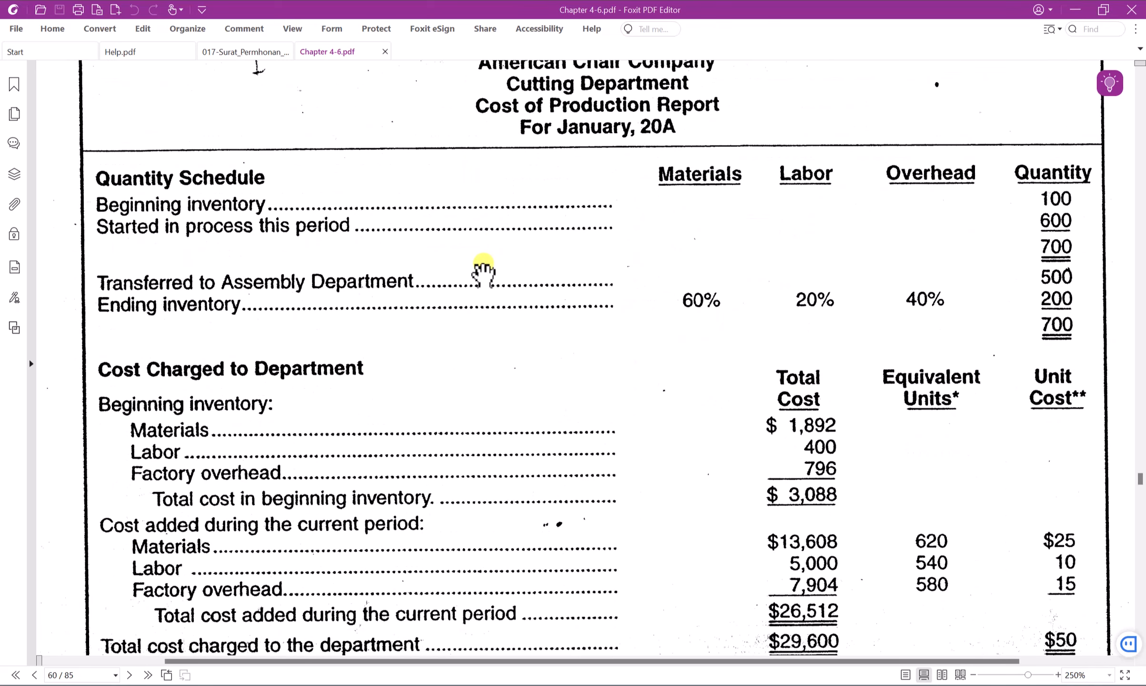
scroll(484, 274, "up", 1)
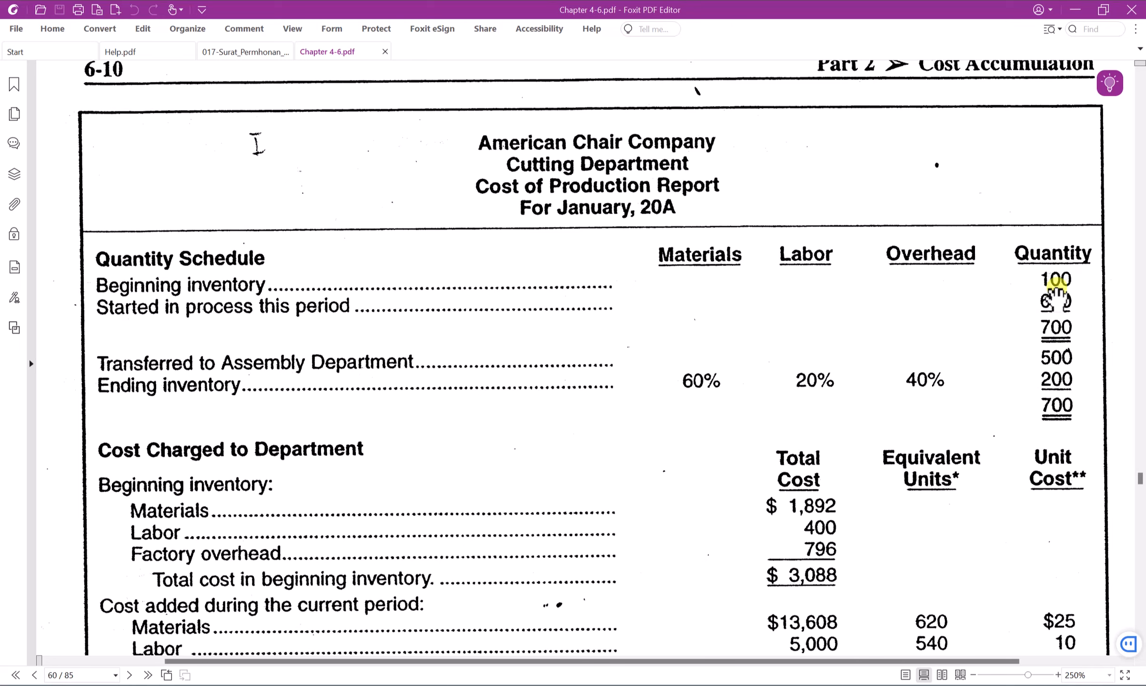
Switch to the Excel template and link the report's beginning inventory quantity in AR8 to the Cutting units with =H3.
key("alt+Tab")
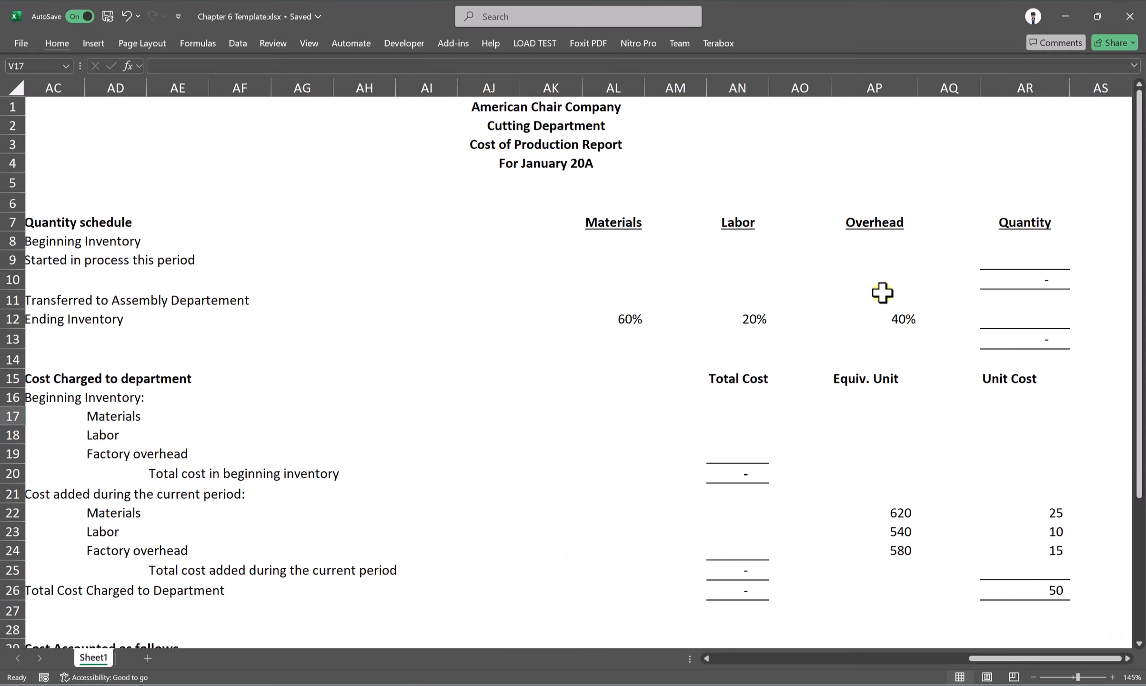
left_click(1026, 245)
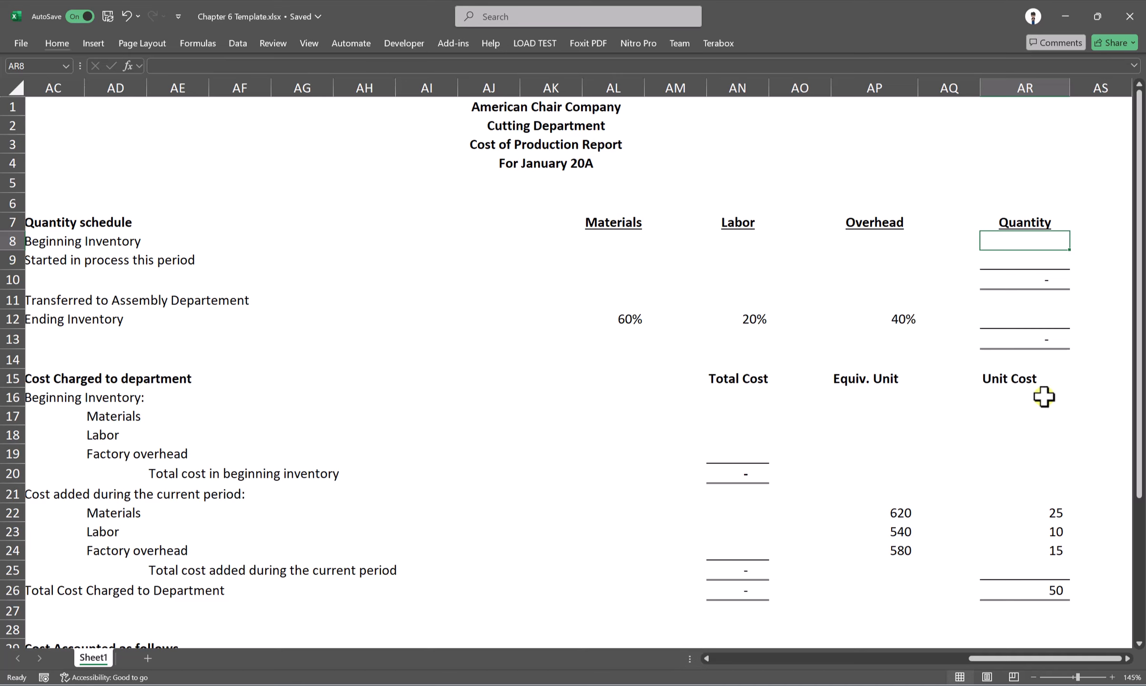
type("=")
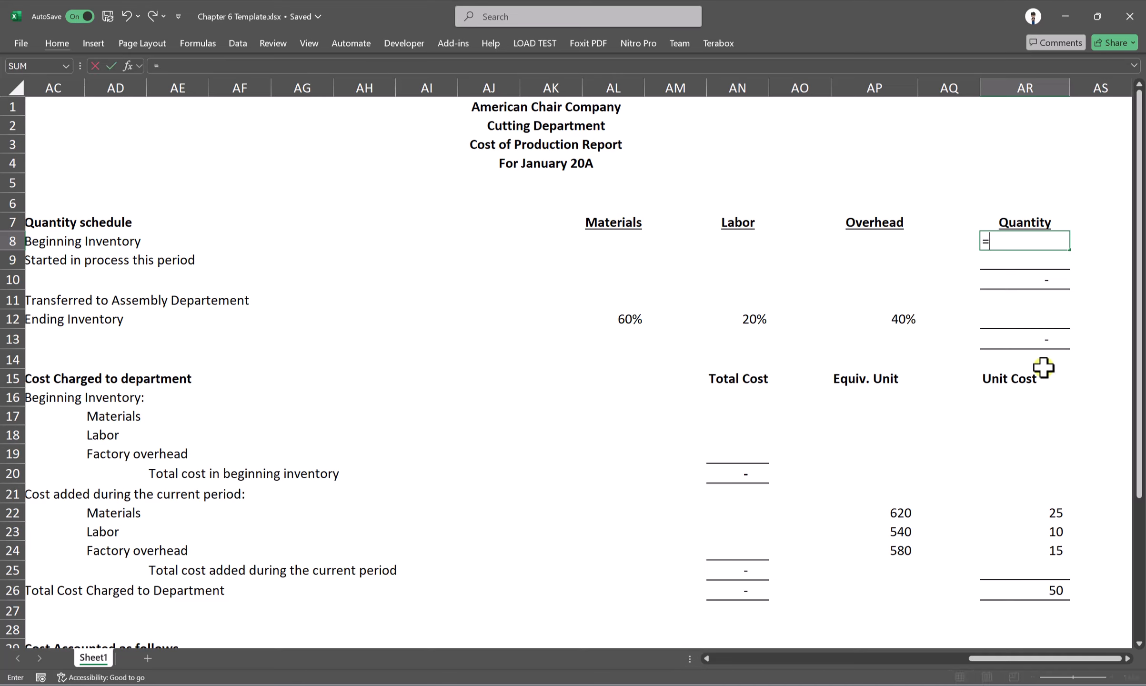
left_click_drag(1016, 657, 714, 676)
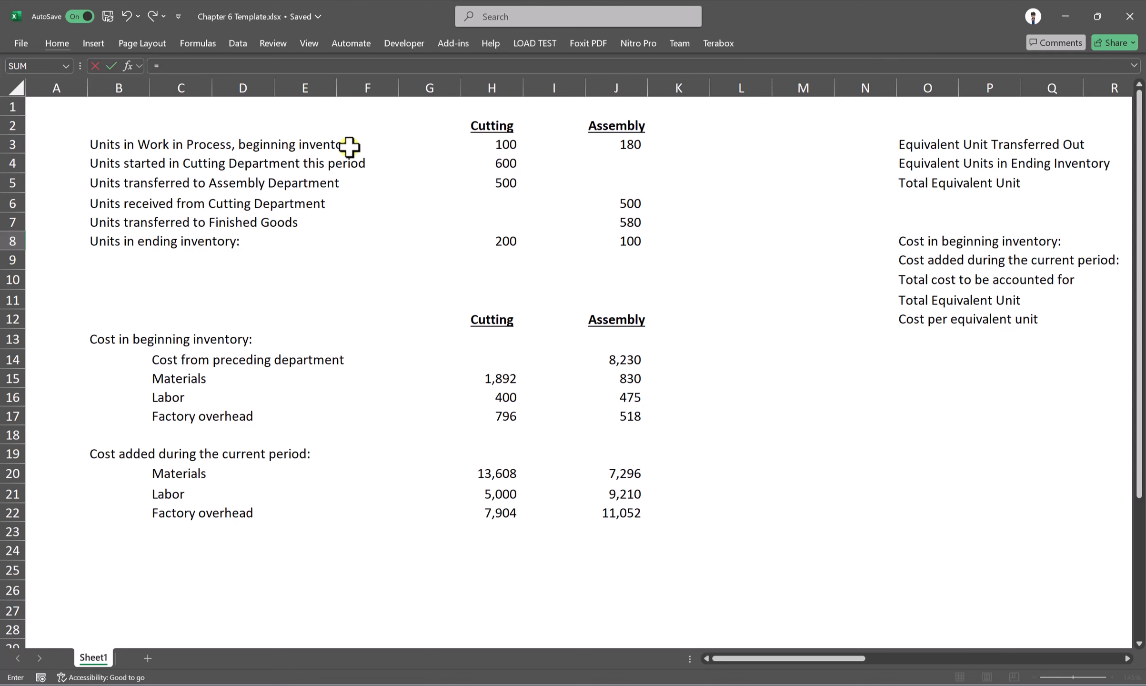
left_click(506, 145)
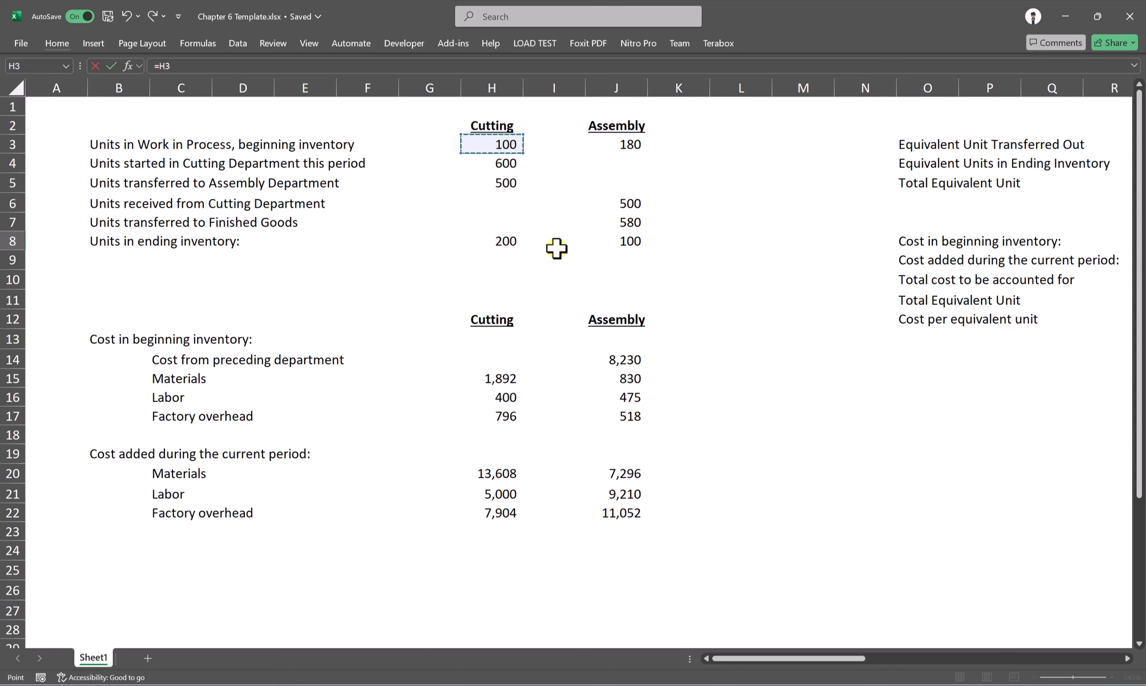
key("Return")
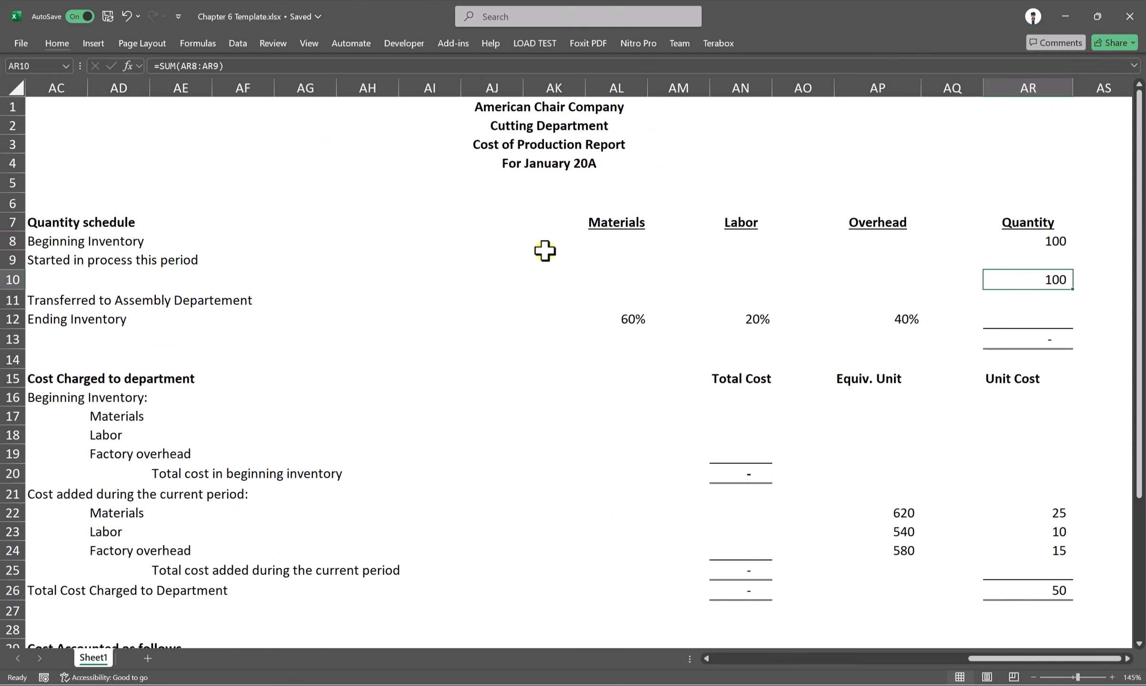
Link the quantity started in process this period in AR9 to the Cutting Department's units started with =H4.
left_click(1045, 257)
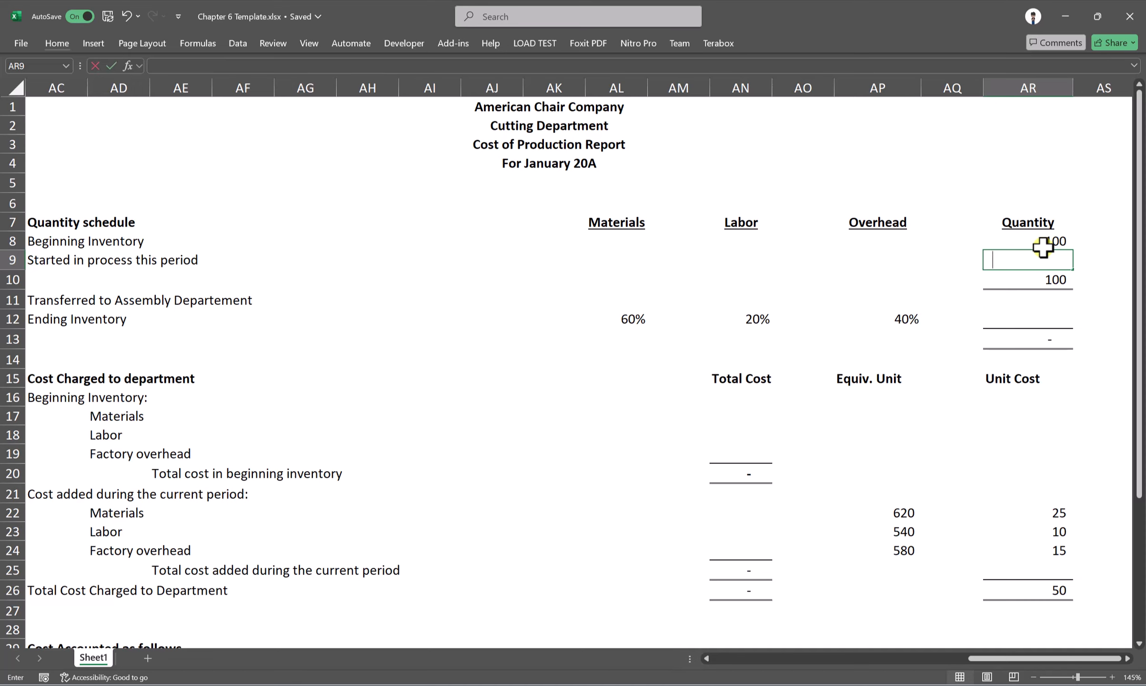
type("=")
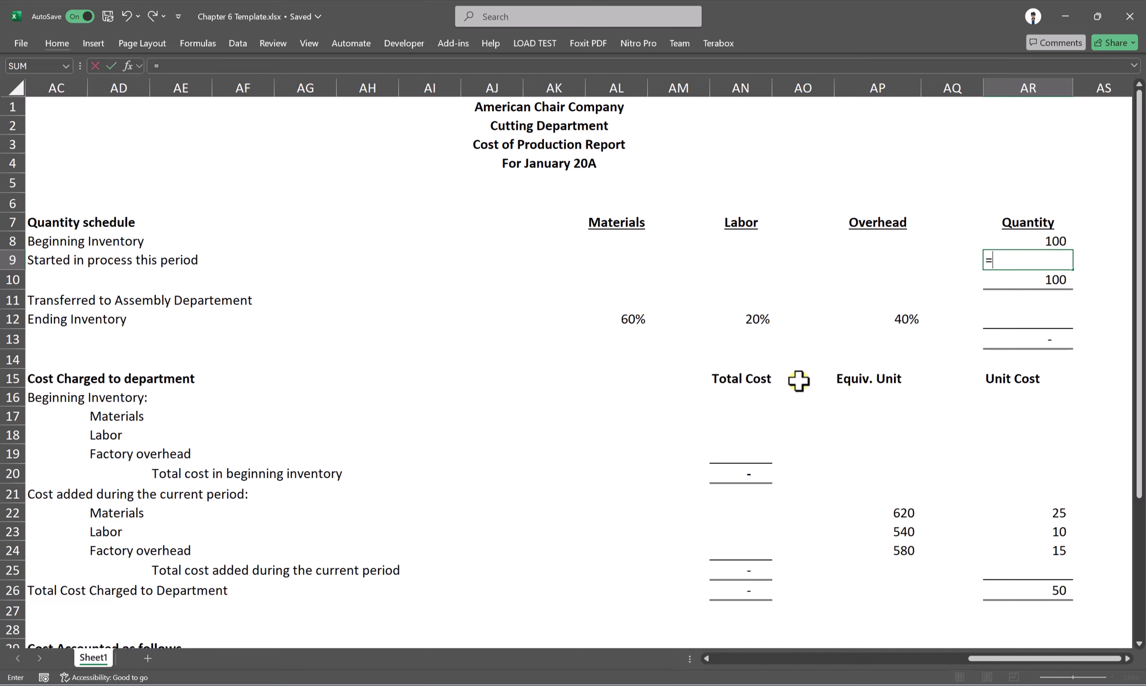
left_click_drag(979, 660, 665, 663)
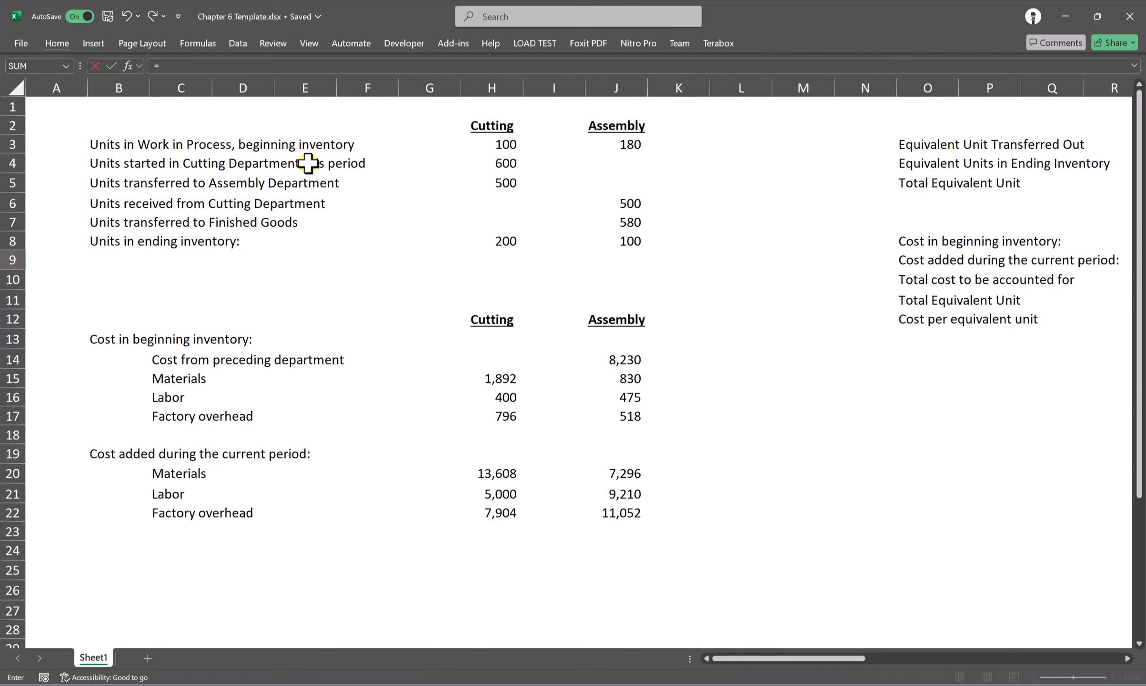
left_click(504, 163)
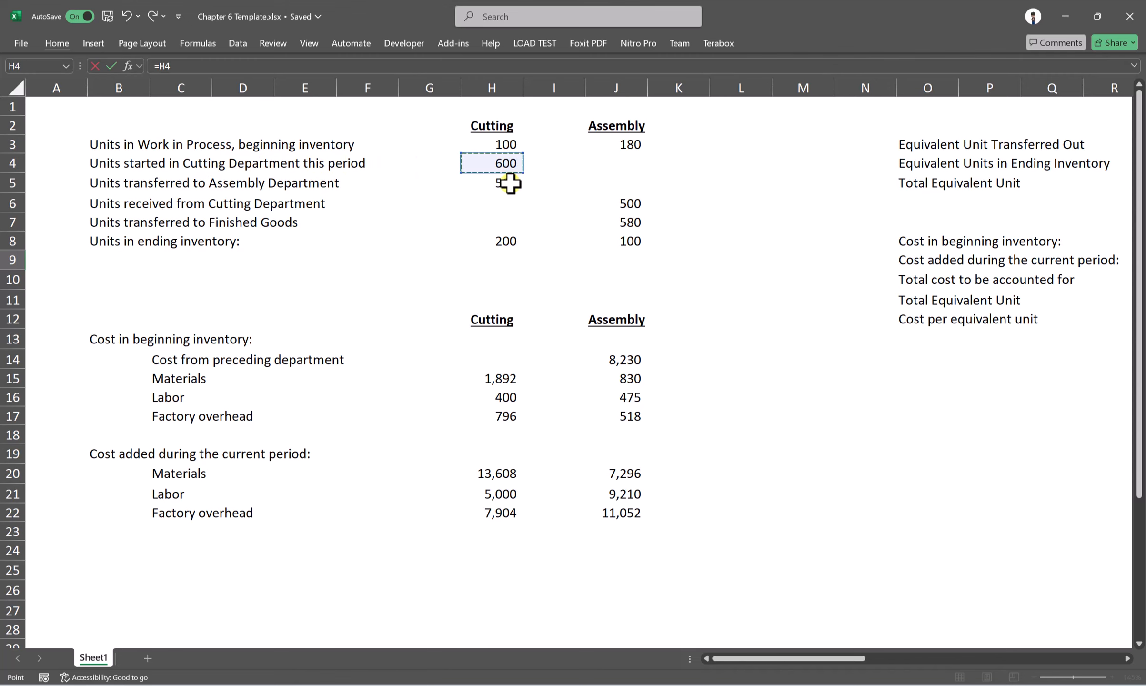
key("Return")
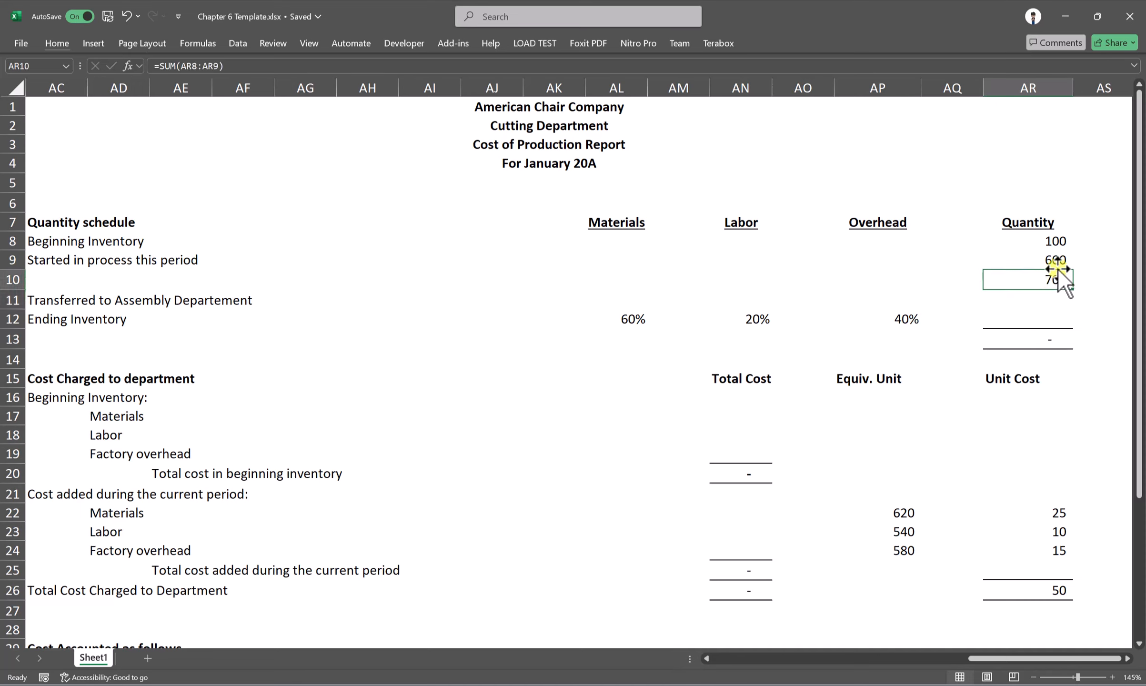
left_click(1081, 280)
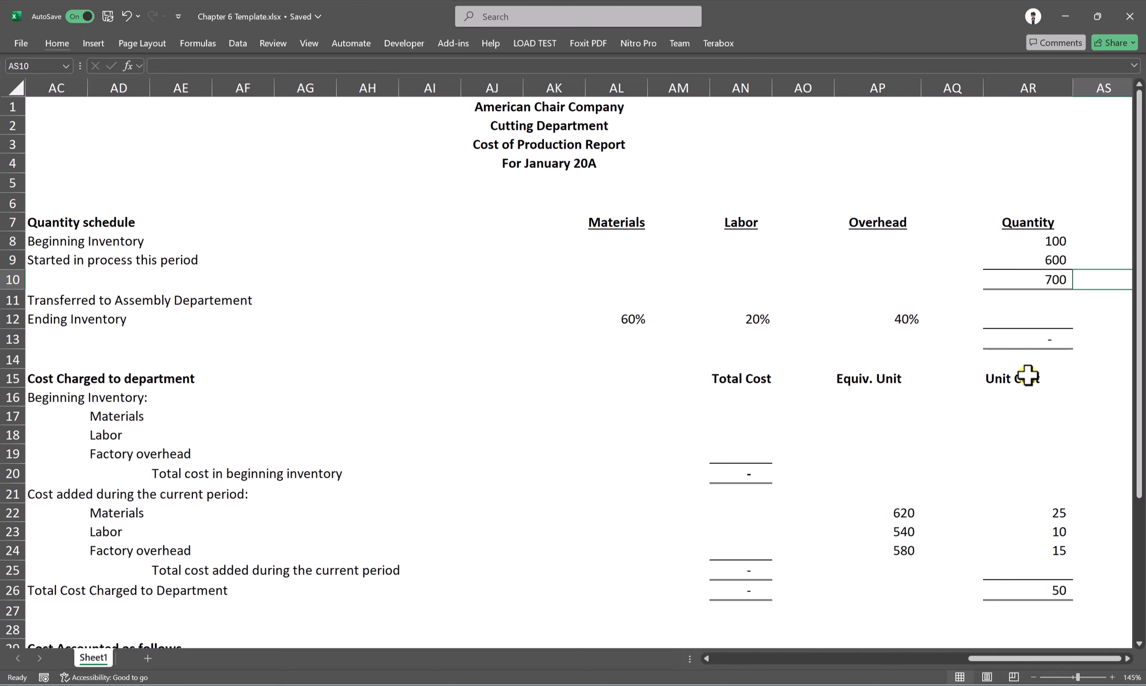
Link the quantity transferred to the Assembly Department in AR11 to the Cutting Department's transferred units with =H5.
left_click(1029, 338)
scroll(1019, 558, "down", 1)
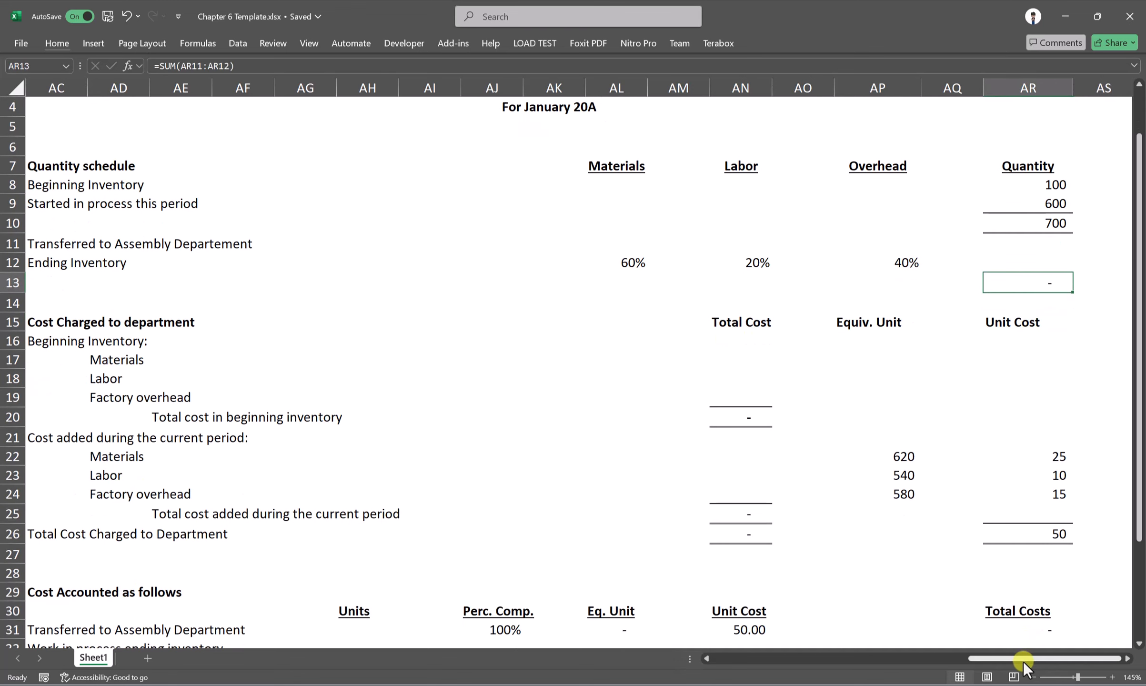
left_click_drag(1027, 659, 1048, 658)
scroll(1096, 437, "up", 1)
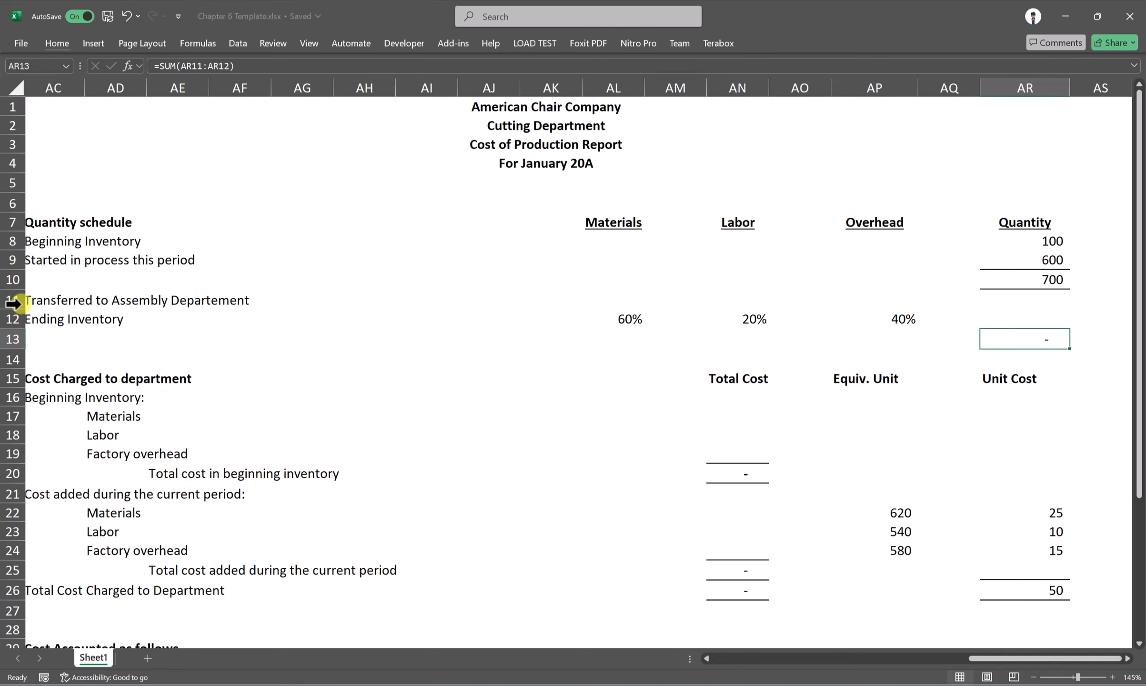
left_click(41, 302)
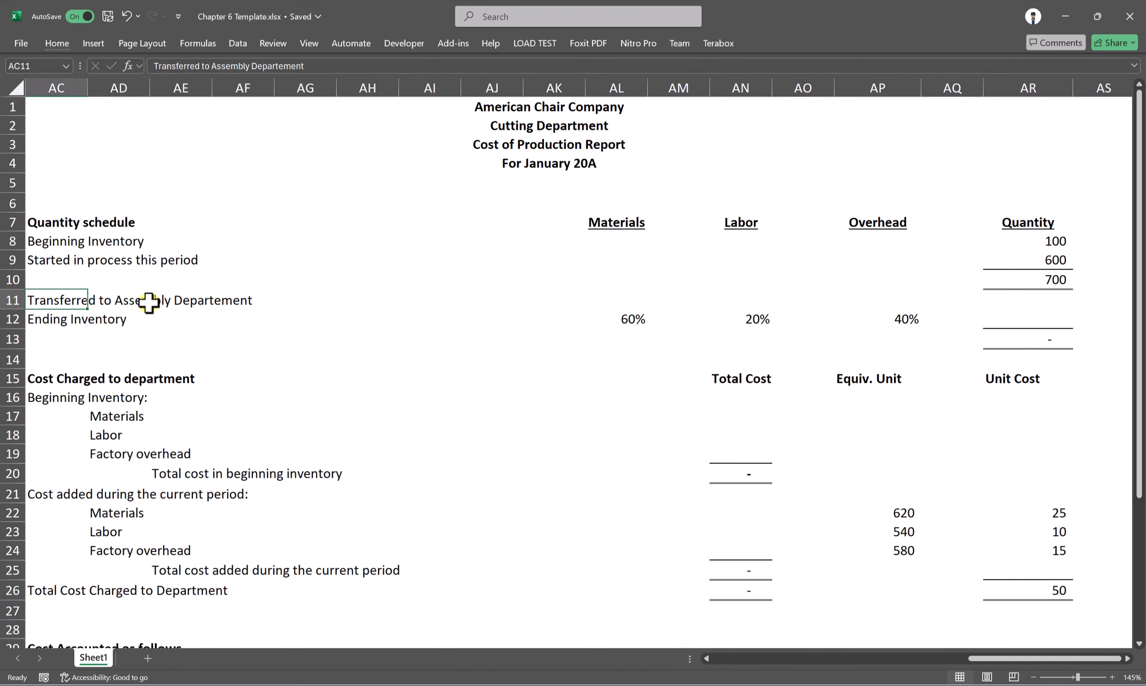
left_click(1011, 316)
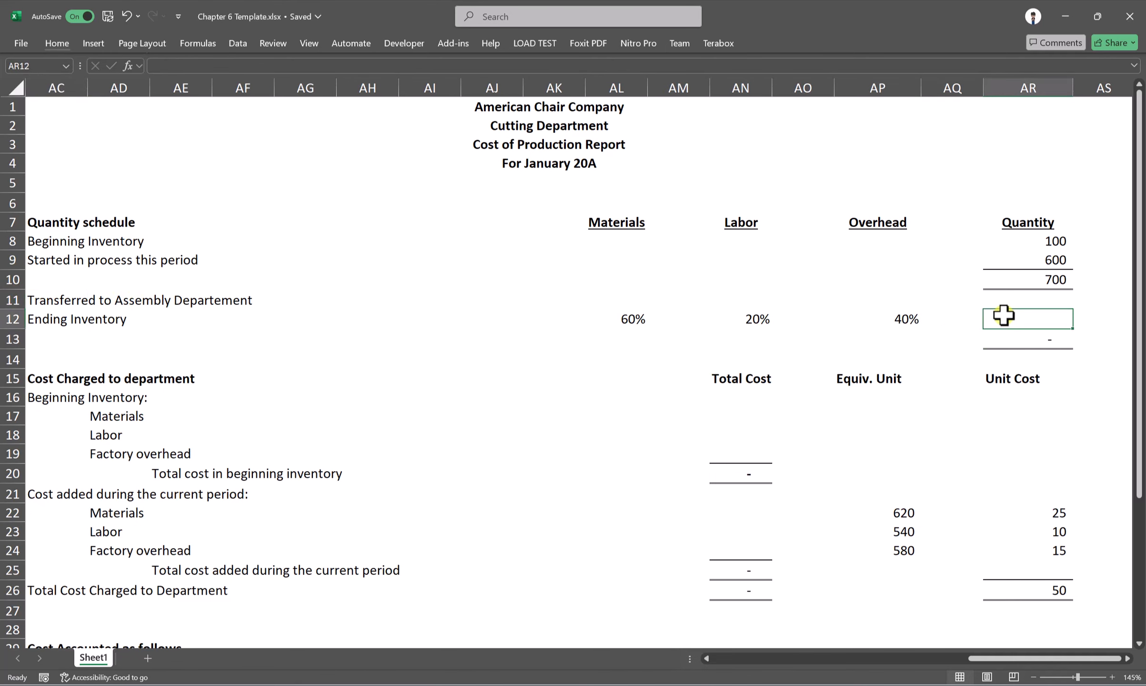
left_click(1031, 300)
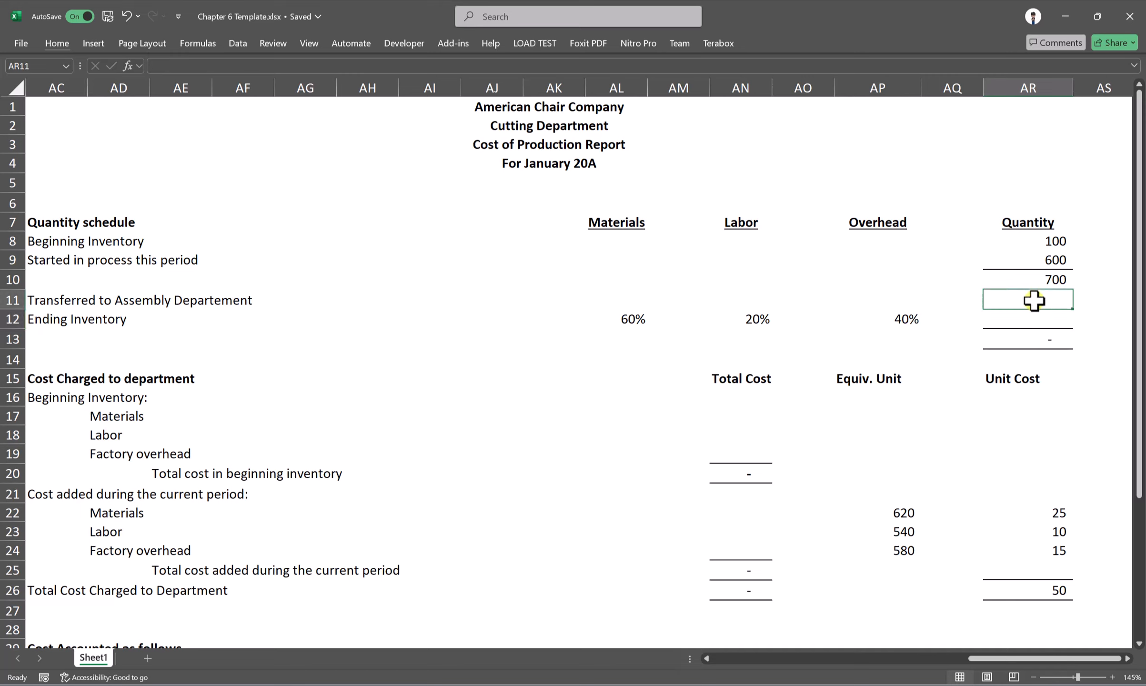
type("=")
left_click_drag(988, 661, 703, 664)
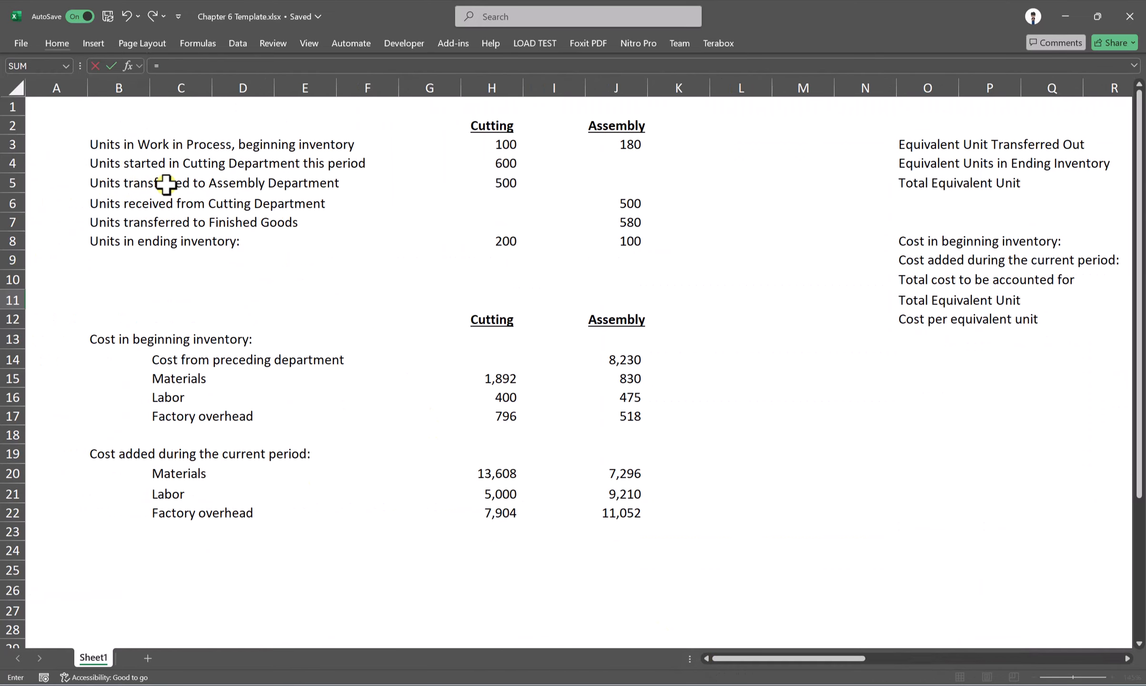
left_click(501, 184)
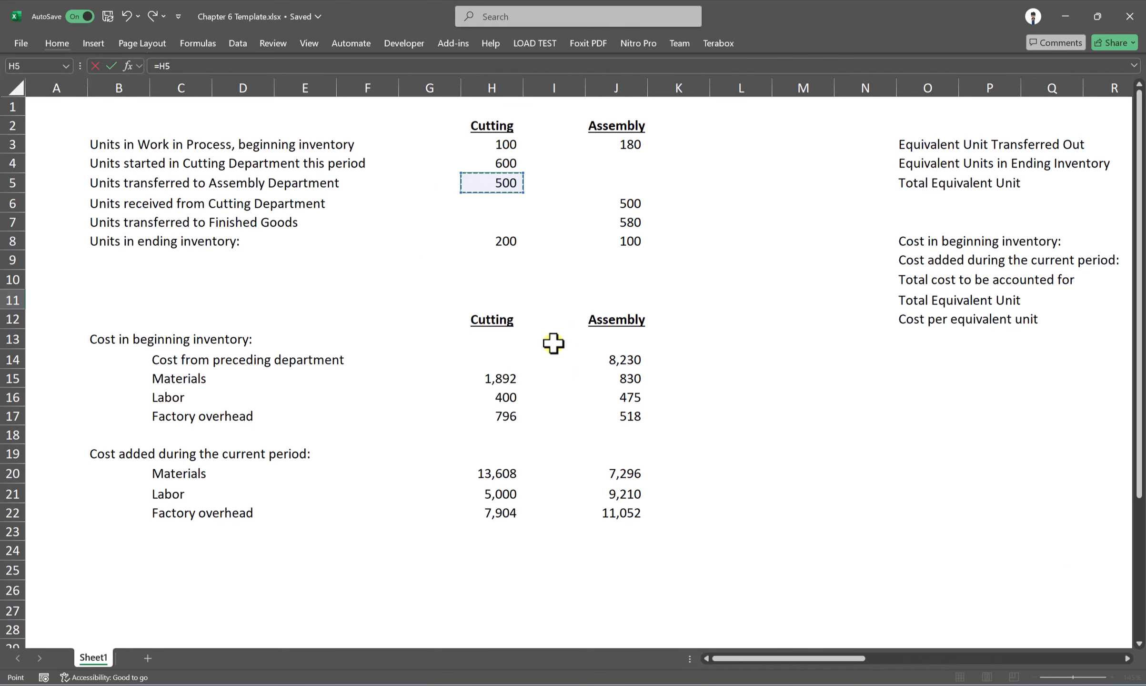
key("Return")
Link the ending inventory quantity in AR12 to the Cutting Department's units in ending inventory with =H8.
left_click(1034, 320)
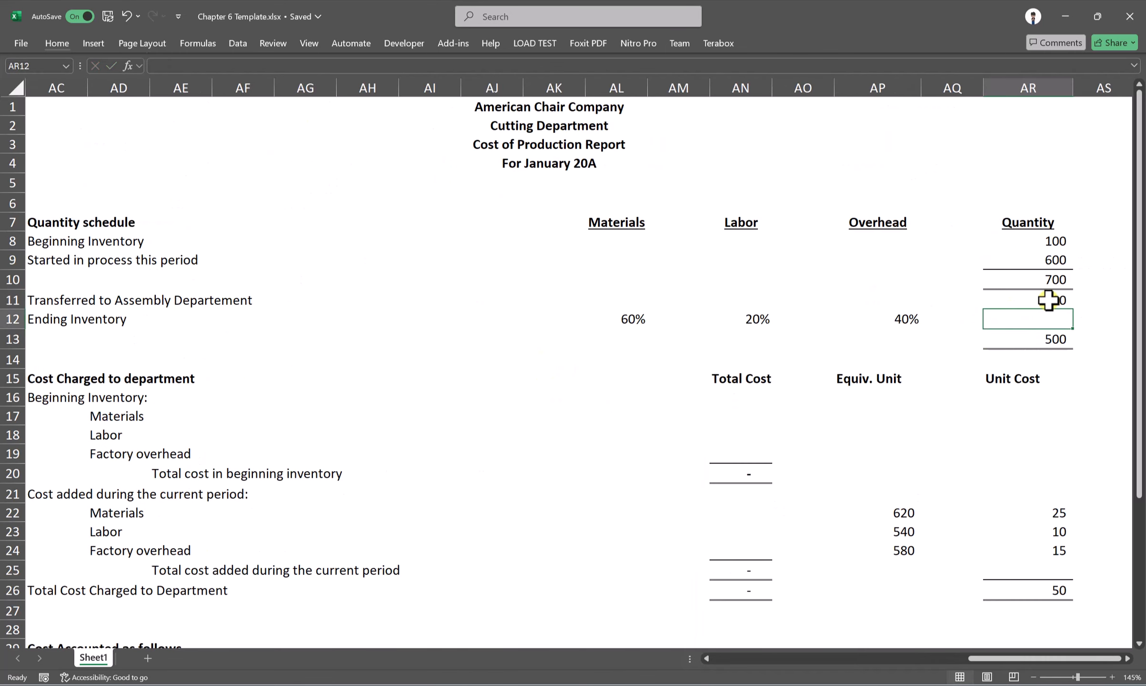
left_click(1047, 299)
left_click(1046, 318)
type("=")
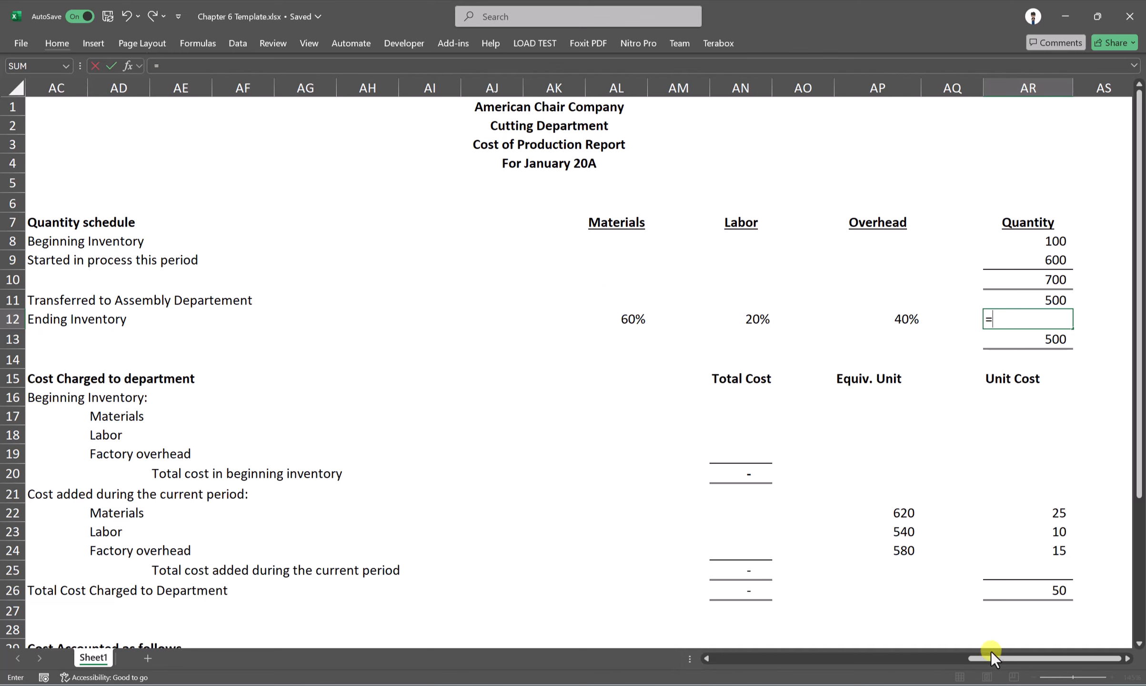
left_click_drag(991, 651, 714, 658)
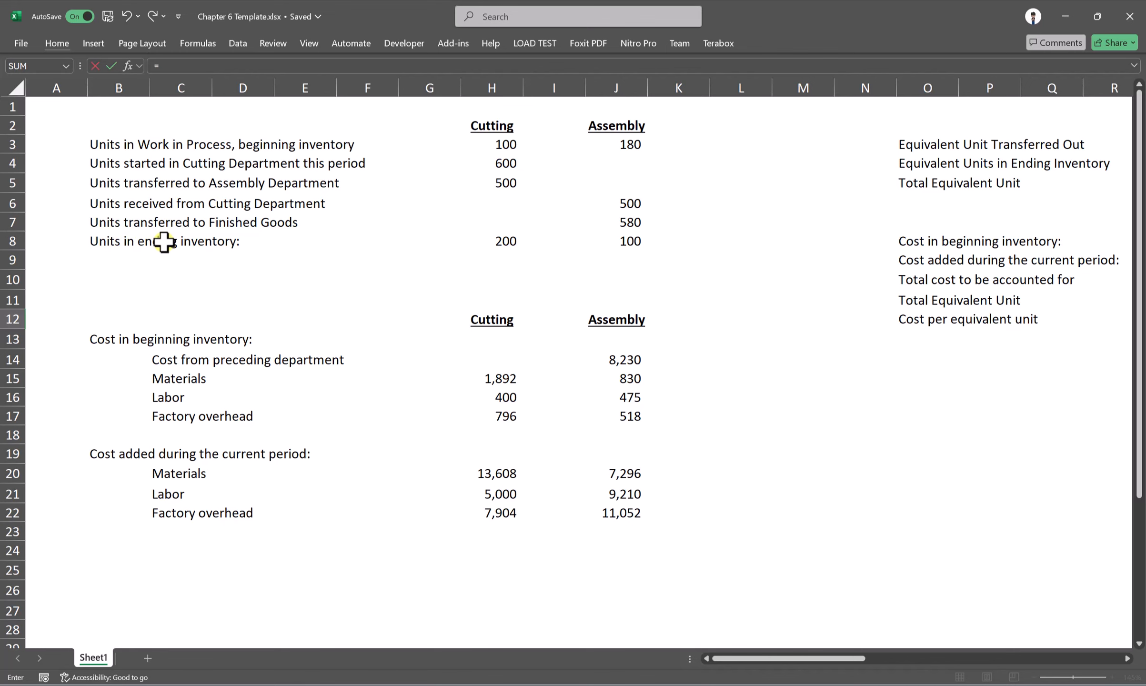
left_click(482, 247)
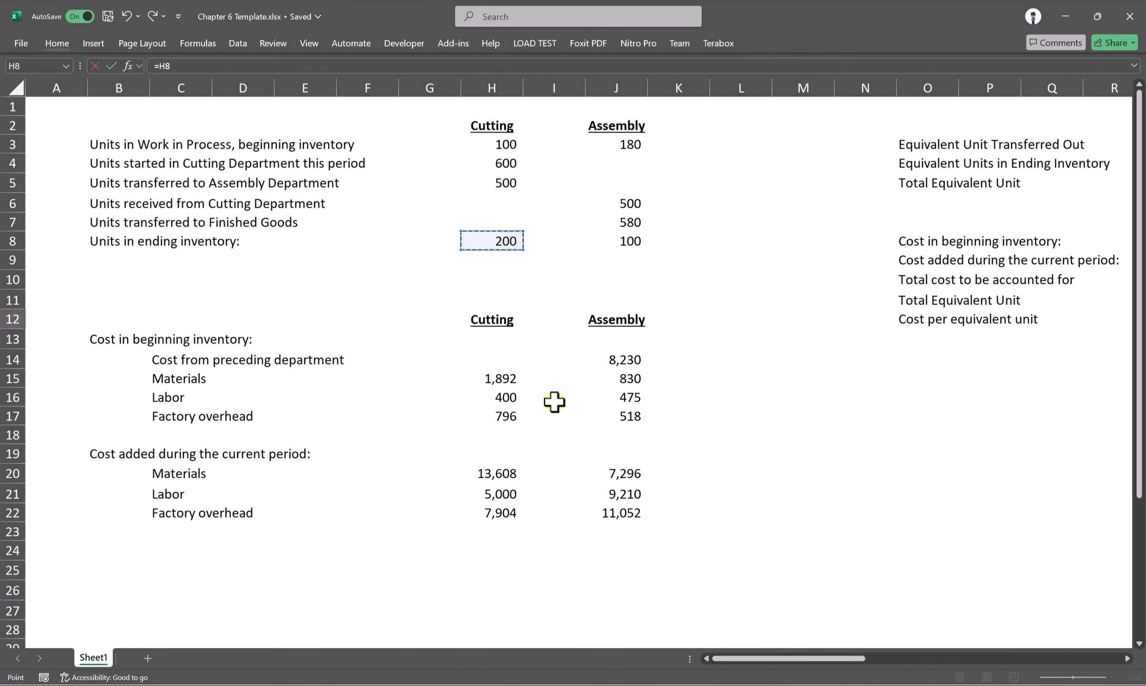
key("Return")
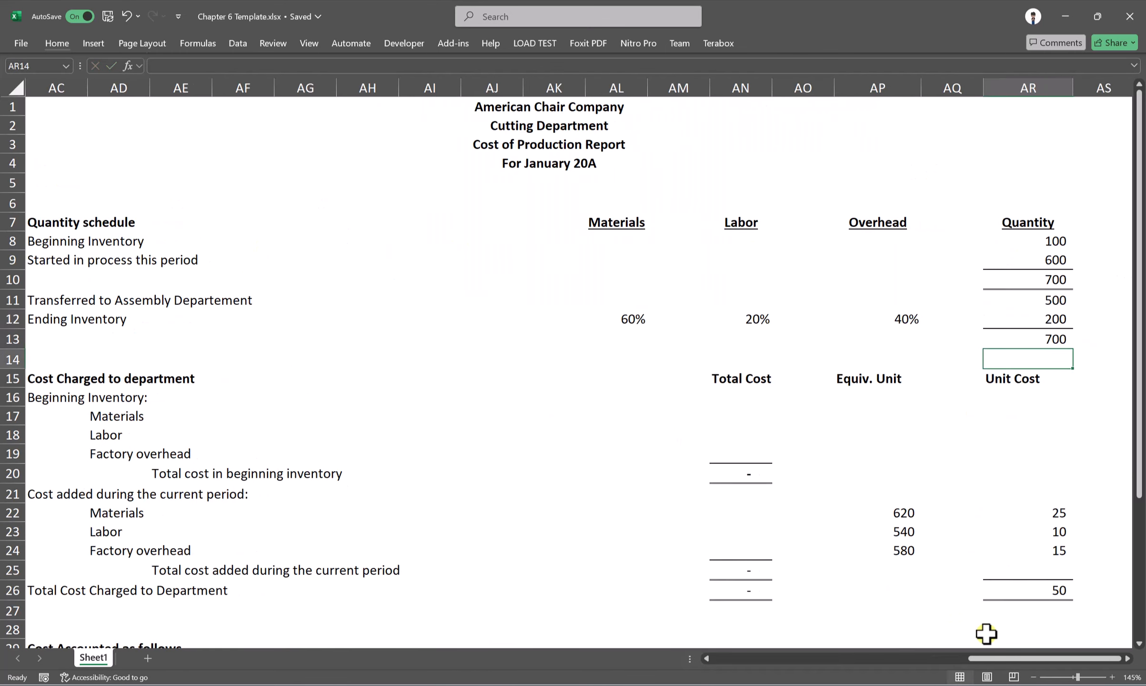
Compare the two quantity schedule totals in AR10 and AR13.
scroll(1018, 328, "down", 3)
left_click(982, 282)
left_click(1048, 222)
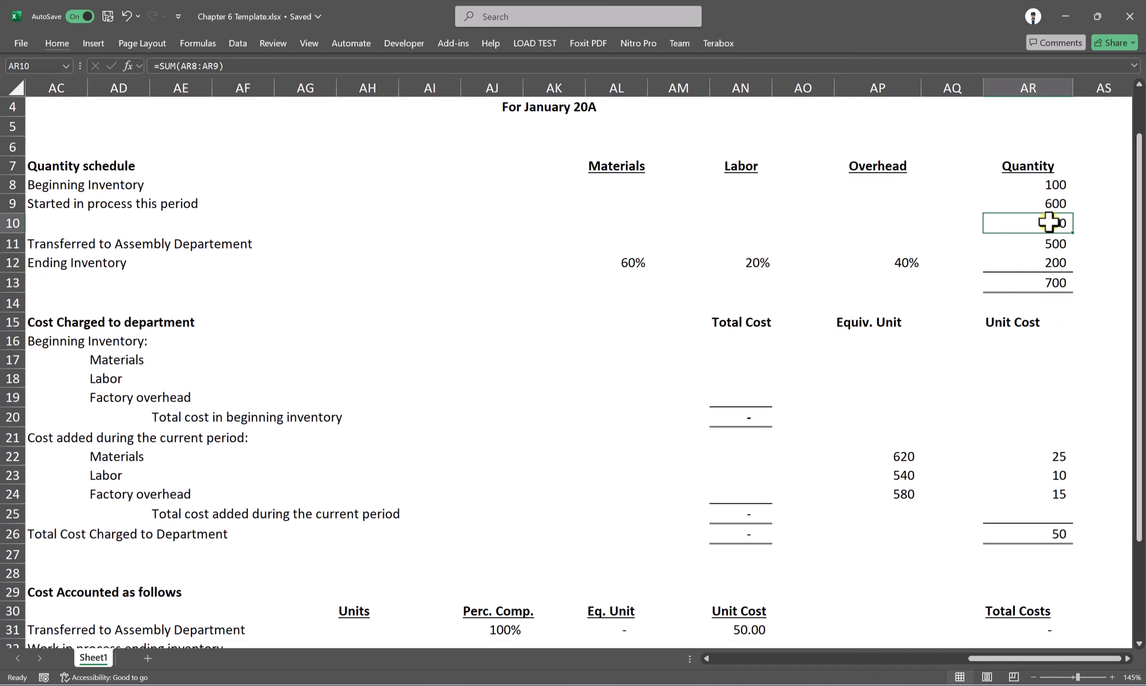
left_click(1040, 284)
left_click(986, 222)
left_click(986, 282)
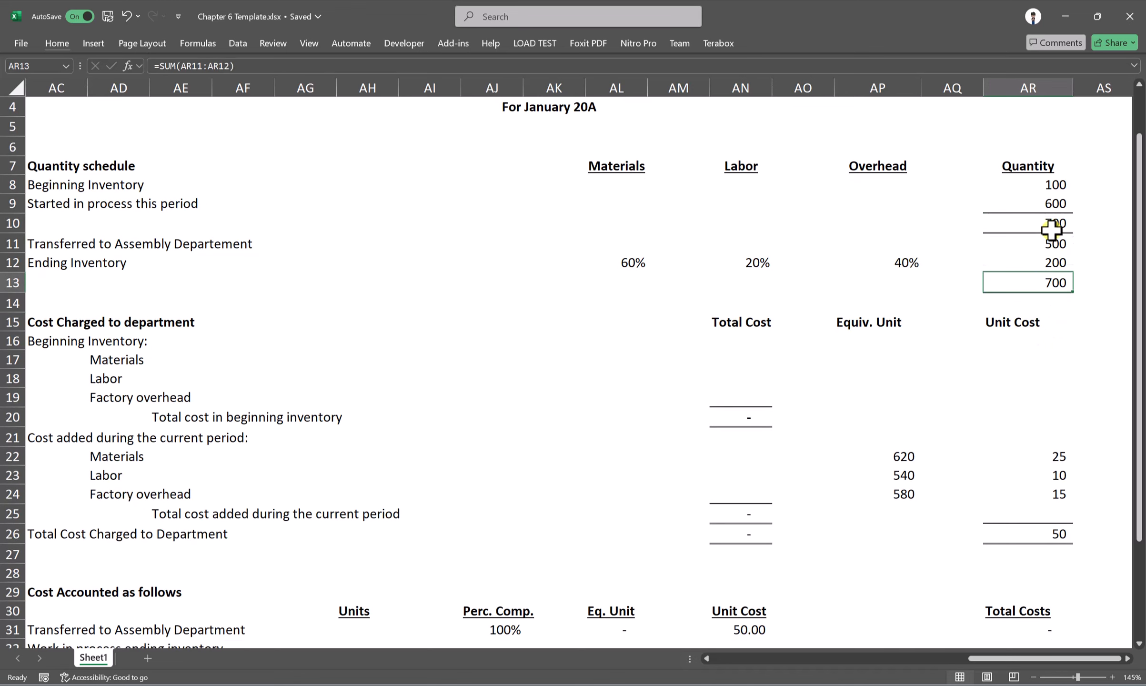
Check the quantity totals, then examine the quantity schedule and cost charged section of the sample Cutting Department report in Chapter 4-6.pdf in Foxit PDF Editor.
left_click(987, 222)
left_click(1058, 285)
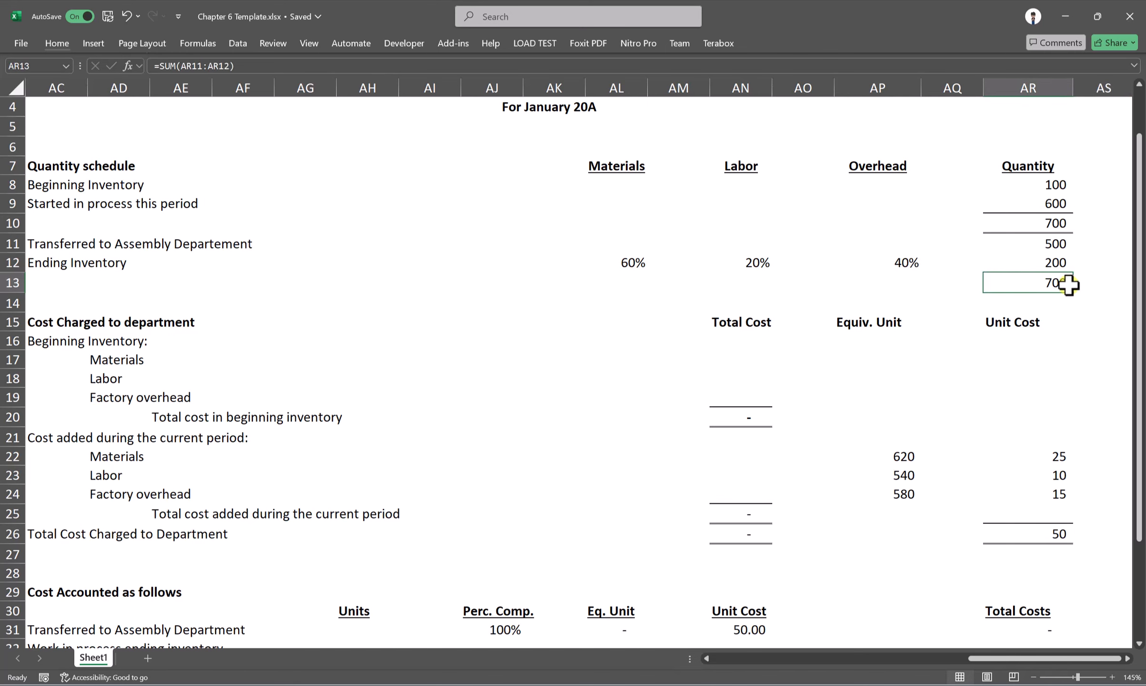
left_click(1095, 282)
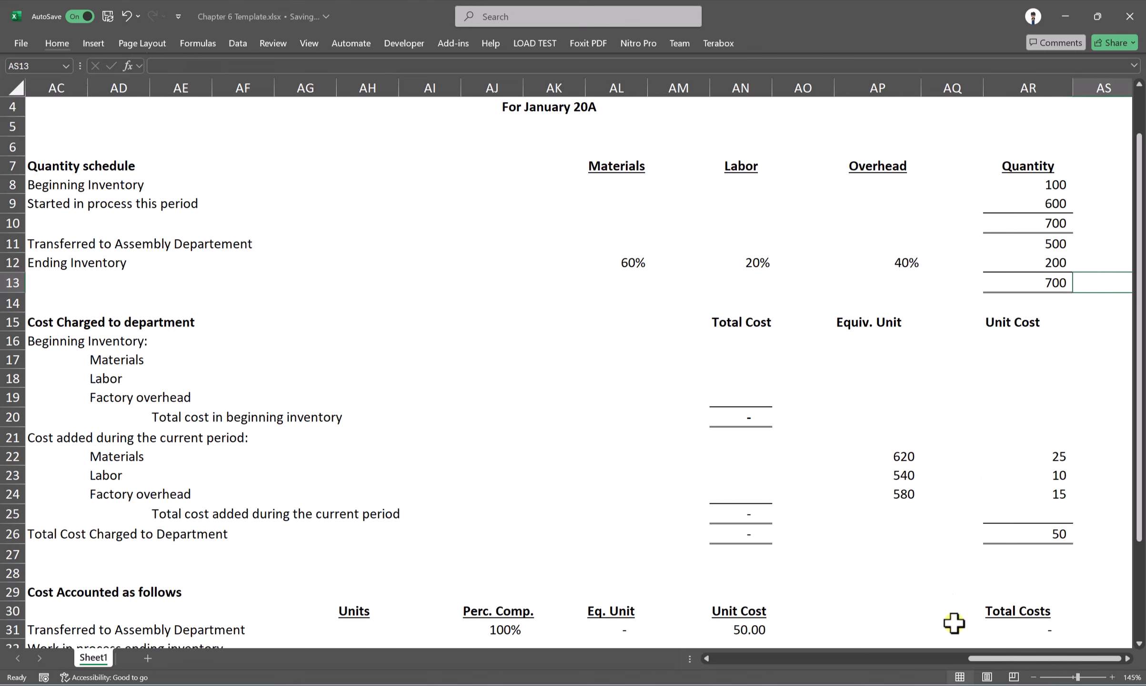
mouse_move(984, 658)
left_mouse_down()
mouse_move(958, 663)
mouse_move(981, 659)
left_mouse_up()
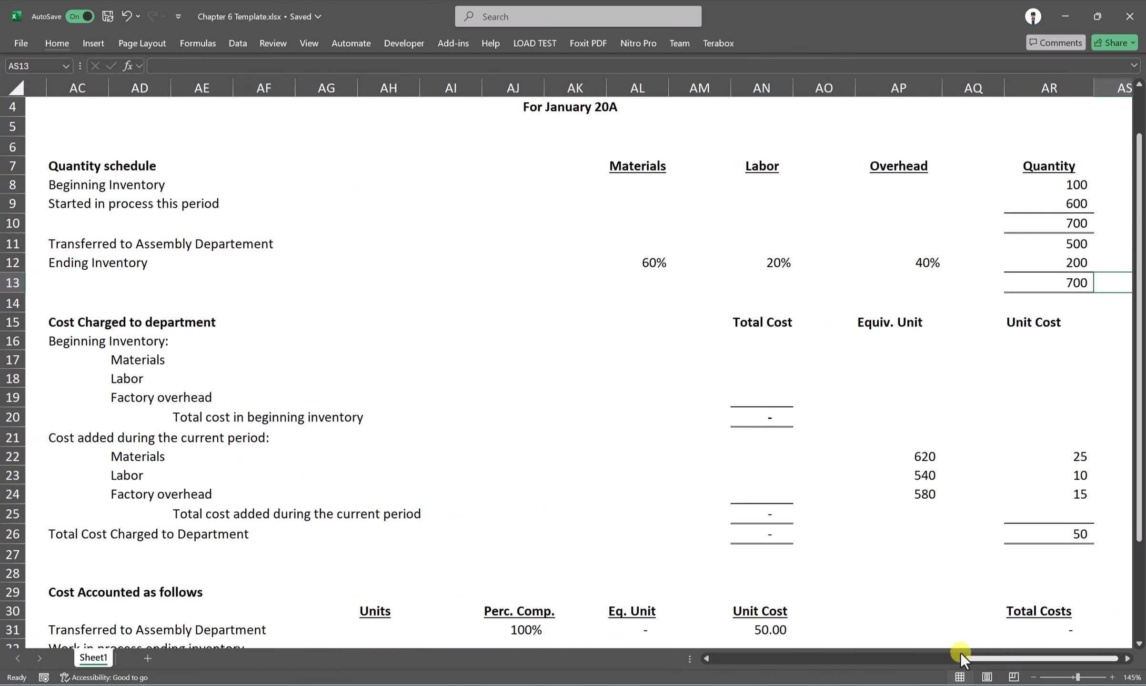
key("alt+Tab")
scroll(996, 377, "down", 1)
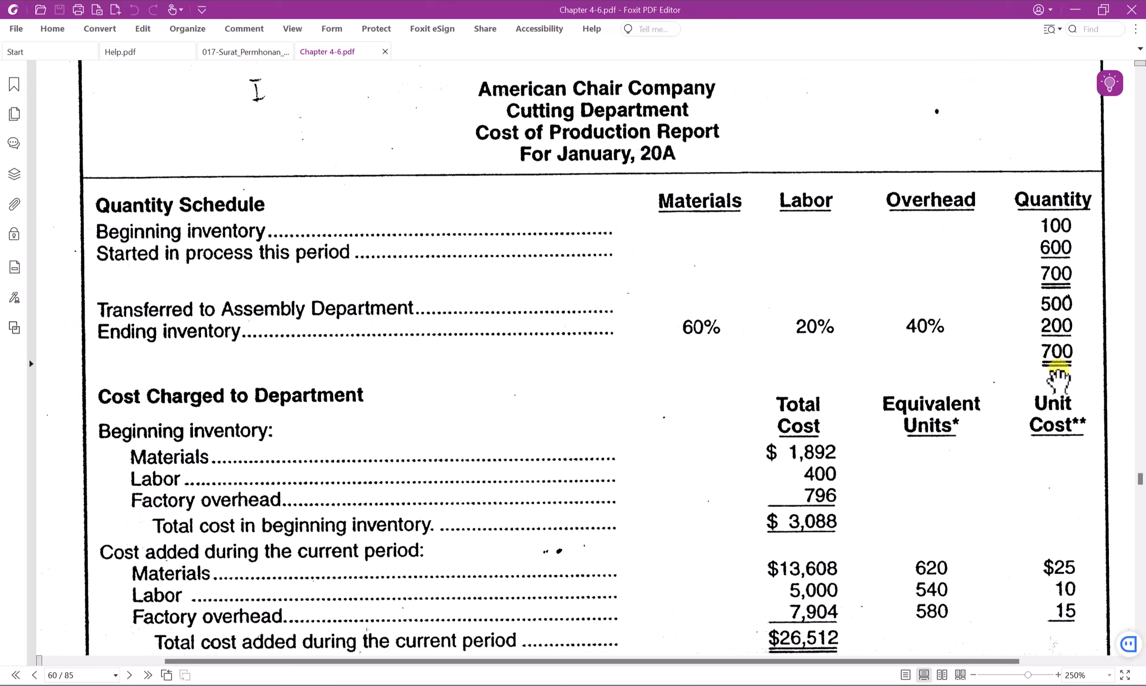
left_click_drag(1052, 353, 1068, 250)
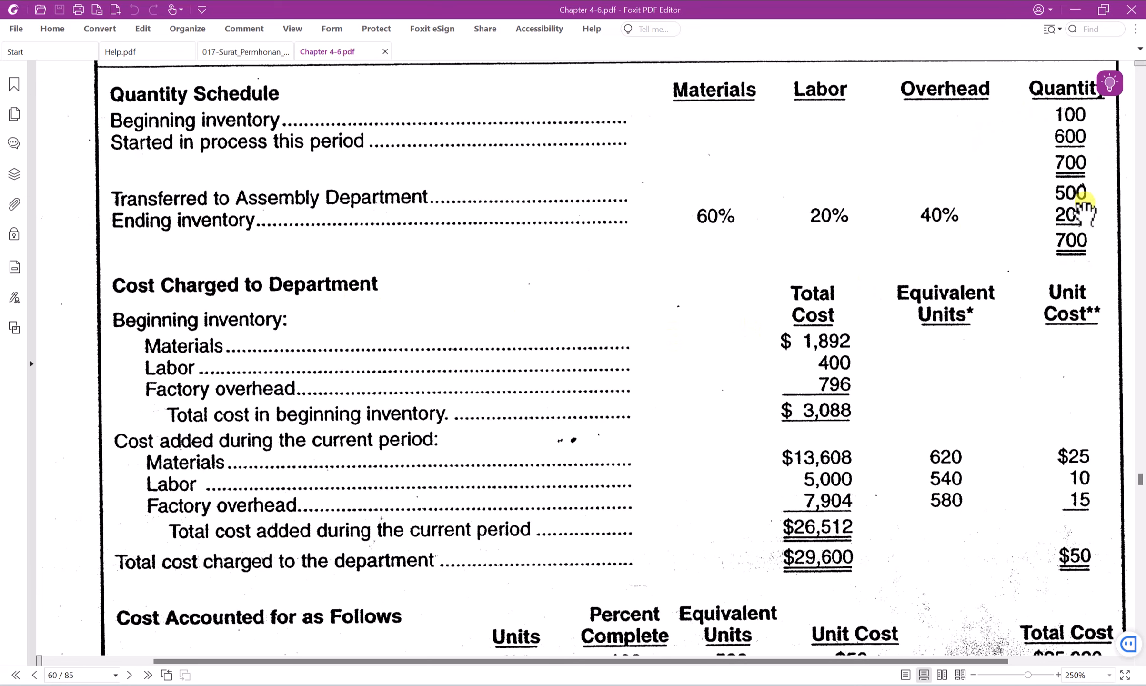
scroll(805, 379, "down", 1)
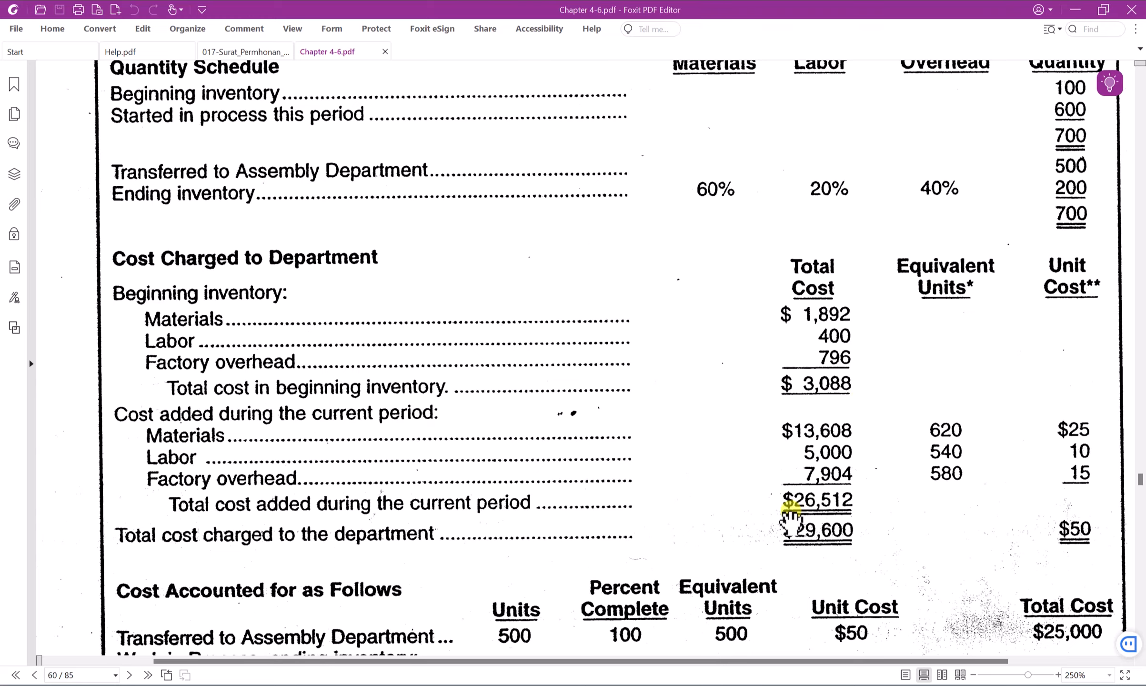
scroll(791, 515, "up", 1)
scroll(792, 472, "down", 1)
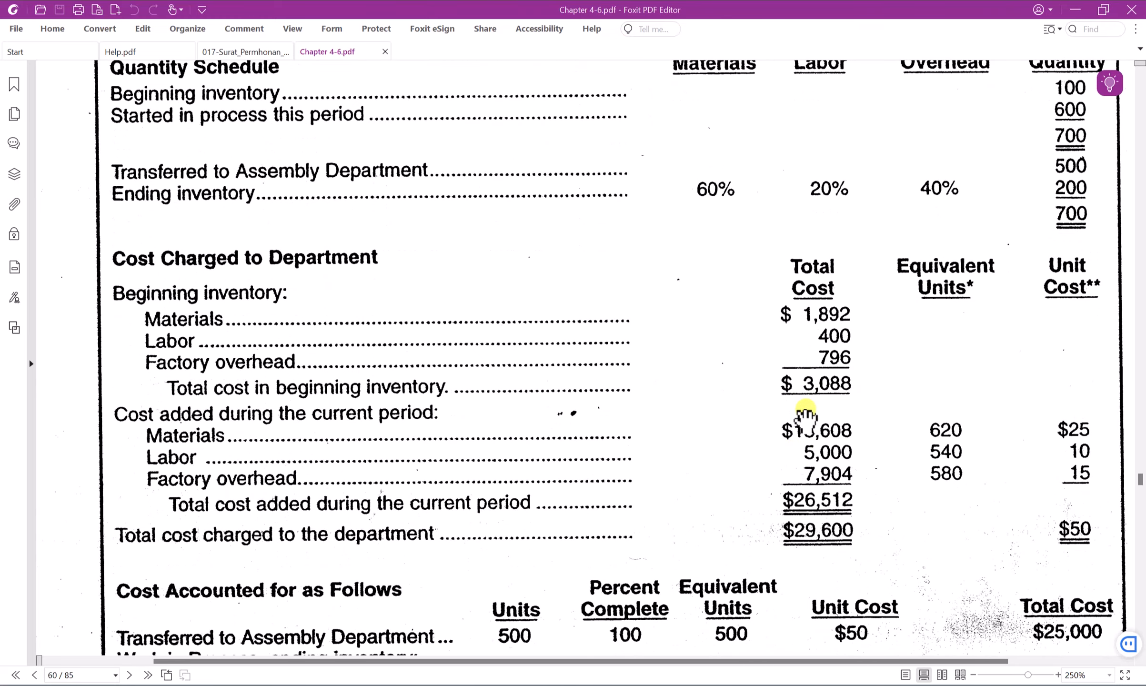
scroll(805, 558, "up", 1)
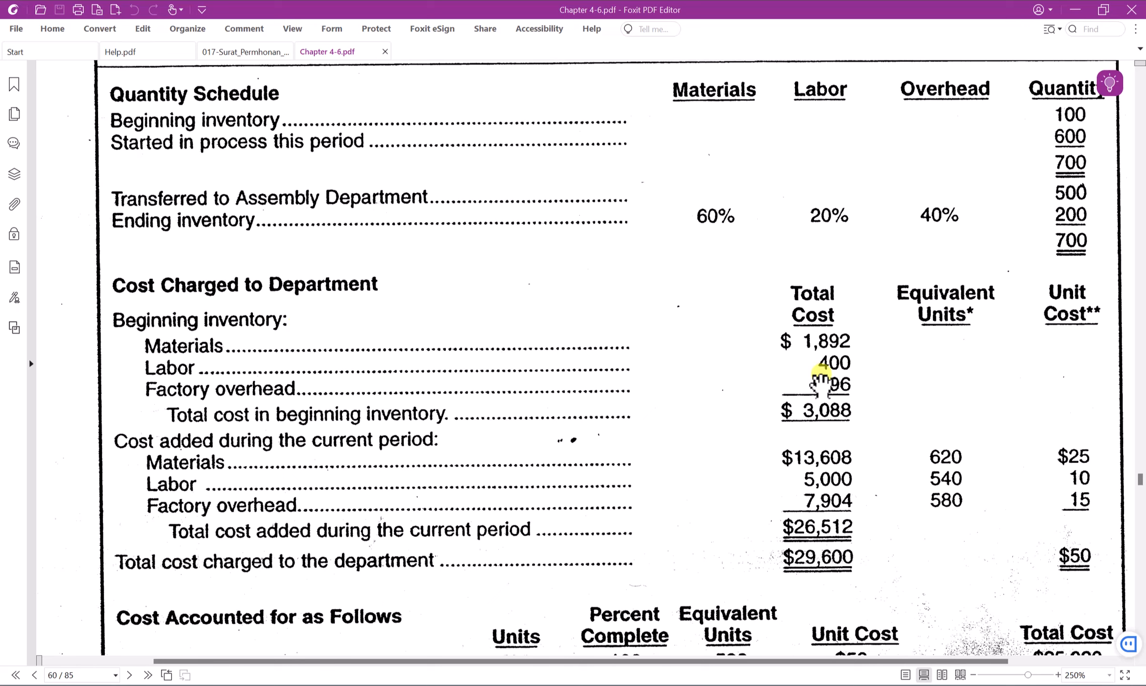
Back in Excel, match the Cutting Department's beginning inventory costs in H15:H17 with the report cells AN17:AN19 and the PDF's cost lines.
key("alt+Tab")
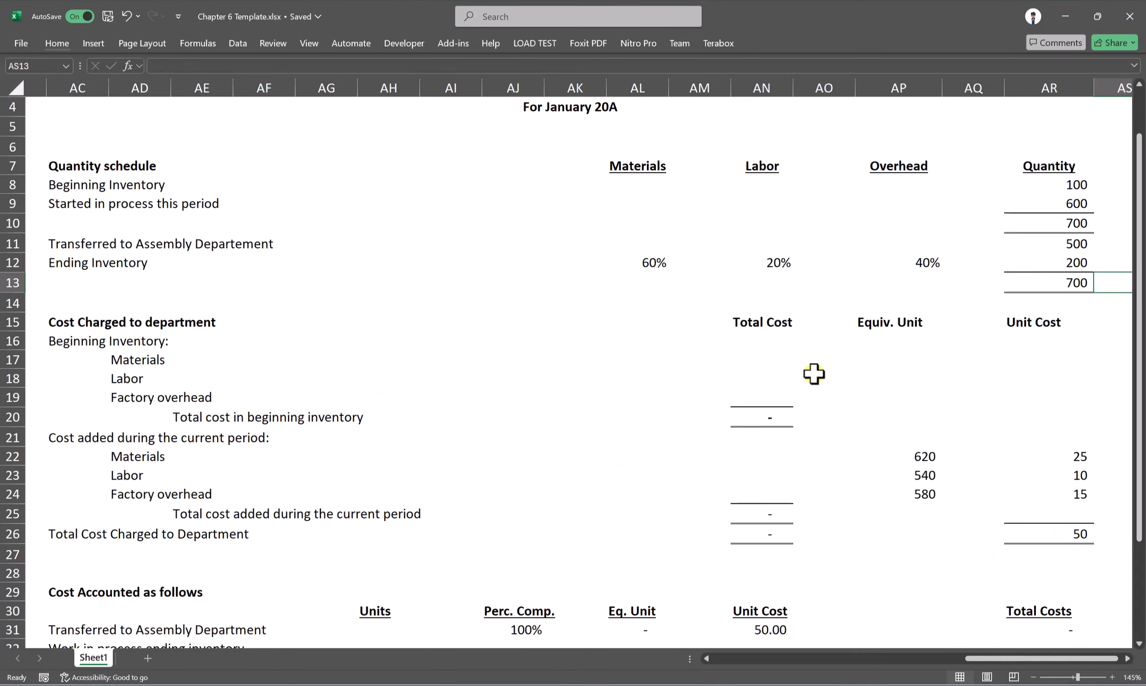
left_click(759, 347)
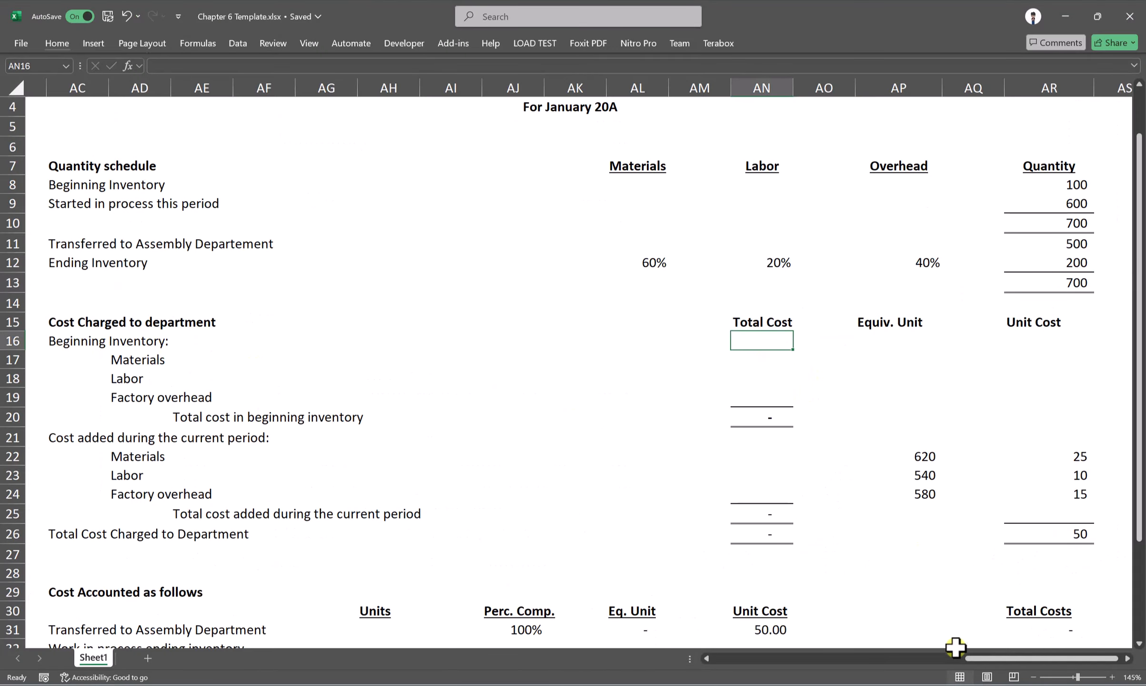
left_click_drag(968, 658, 931, 659)
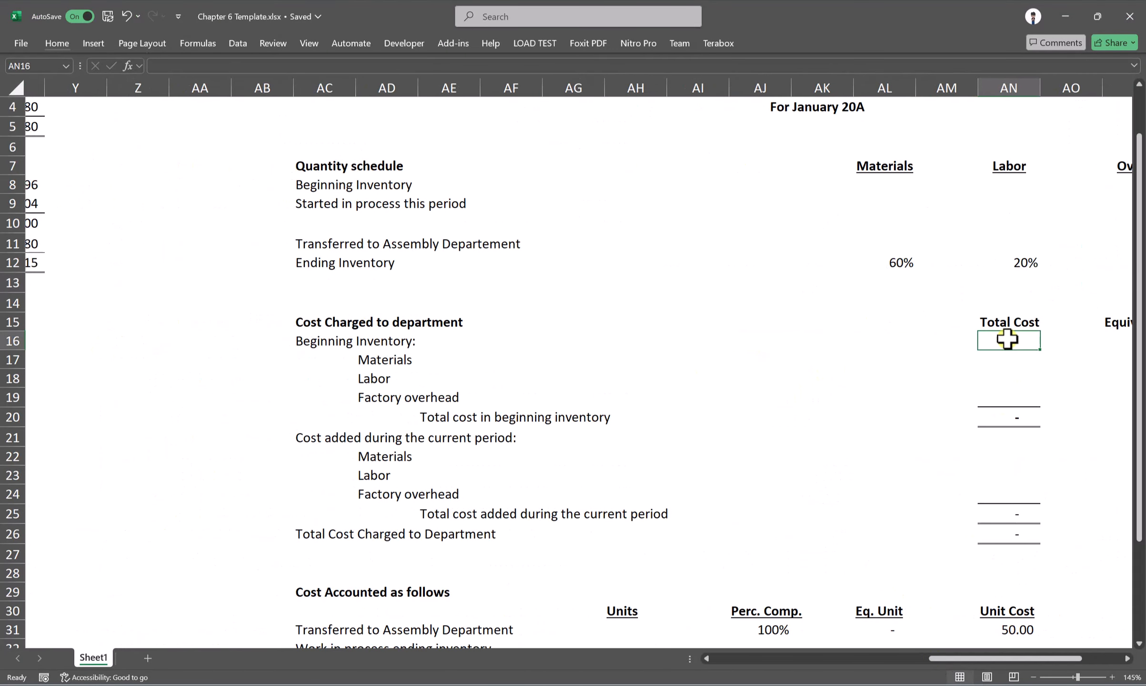
left_click(1010, 360)
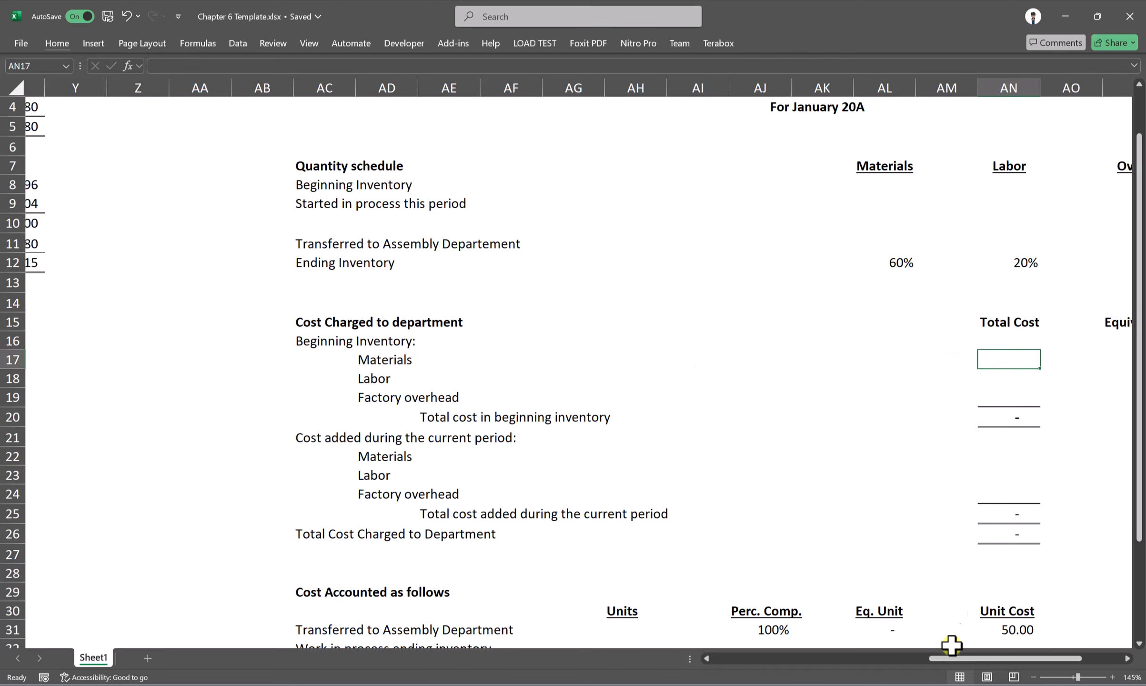
left_click_drag(943, 659, 714, 663)
left_click_drag(466, 329, 504, 358)
left_click_drag(494, 315, 494, 360)
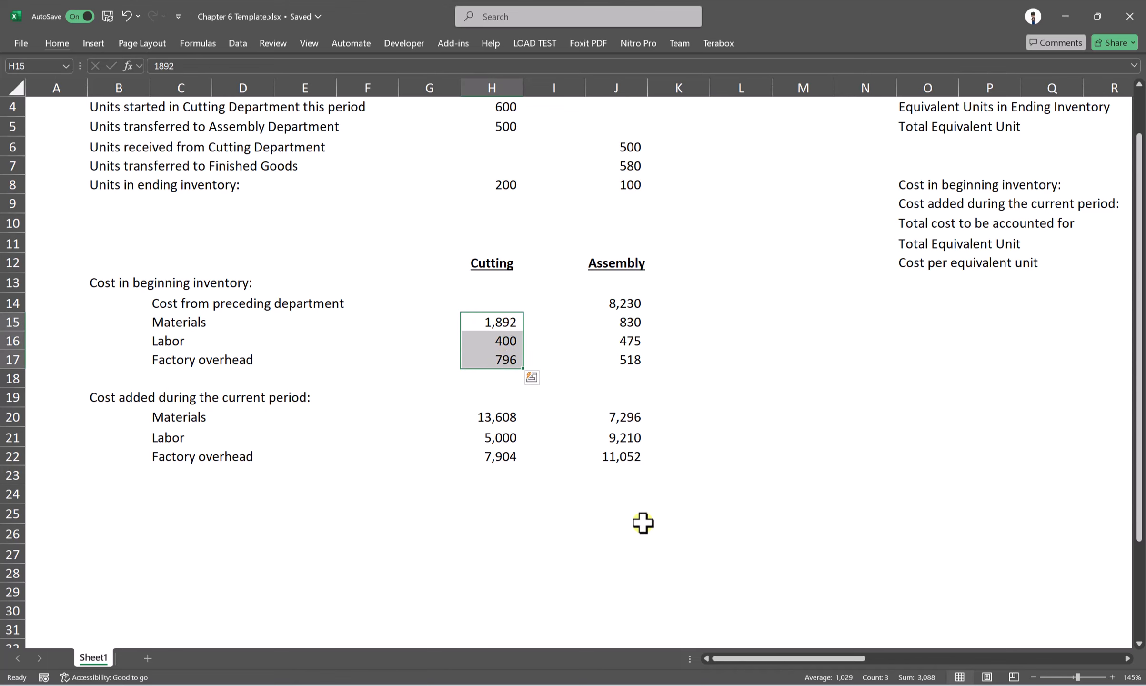
left_click_drag(796, 658, 1010, 668)
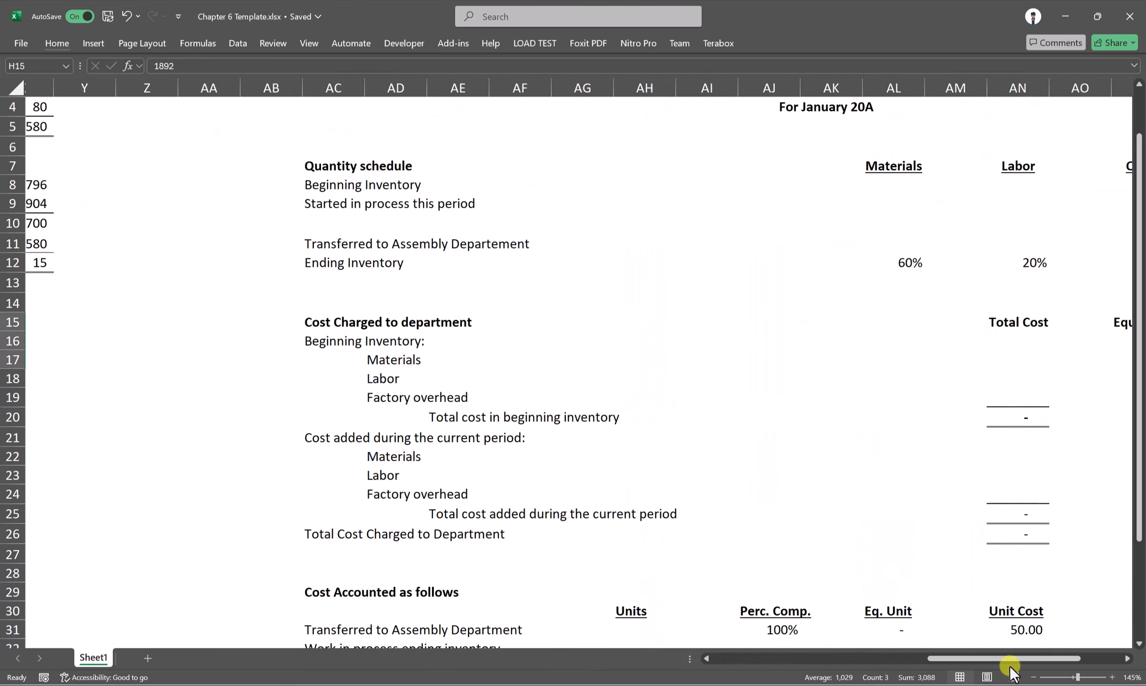
left_click(1017, 362)
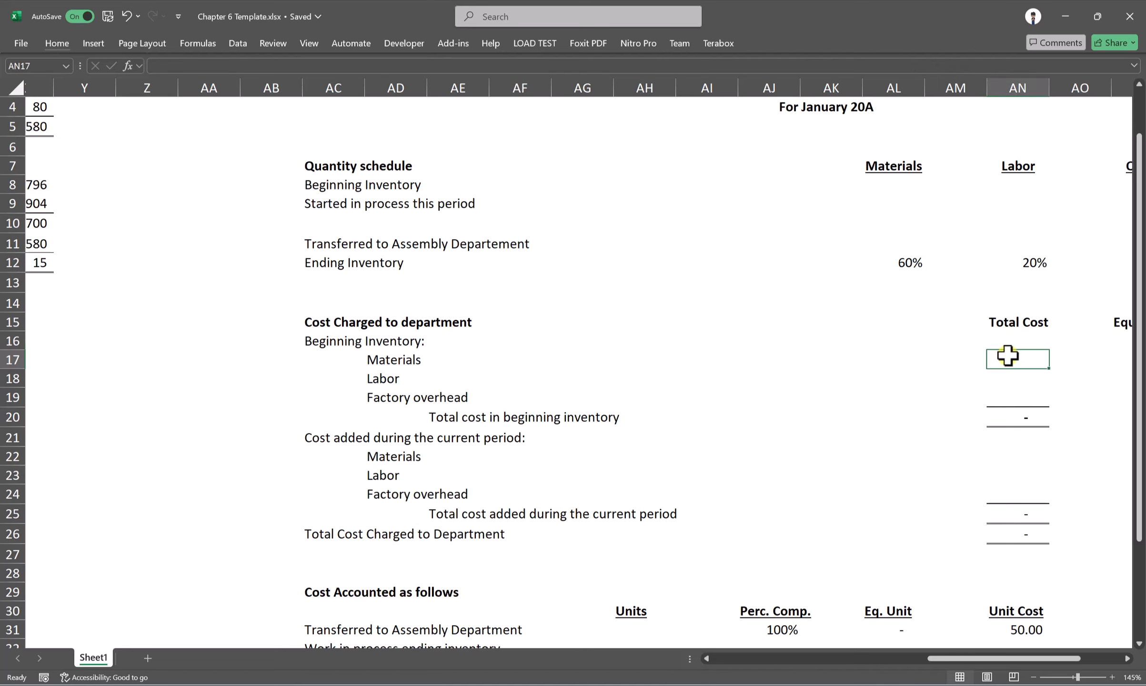
left_click_drag(1009, 355, 1006, 399)
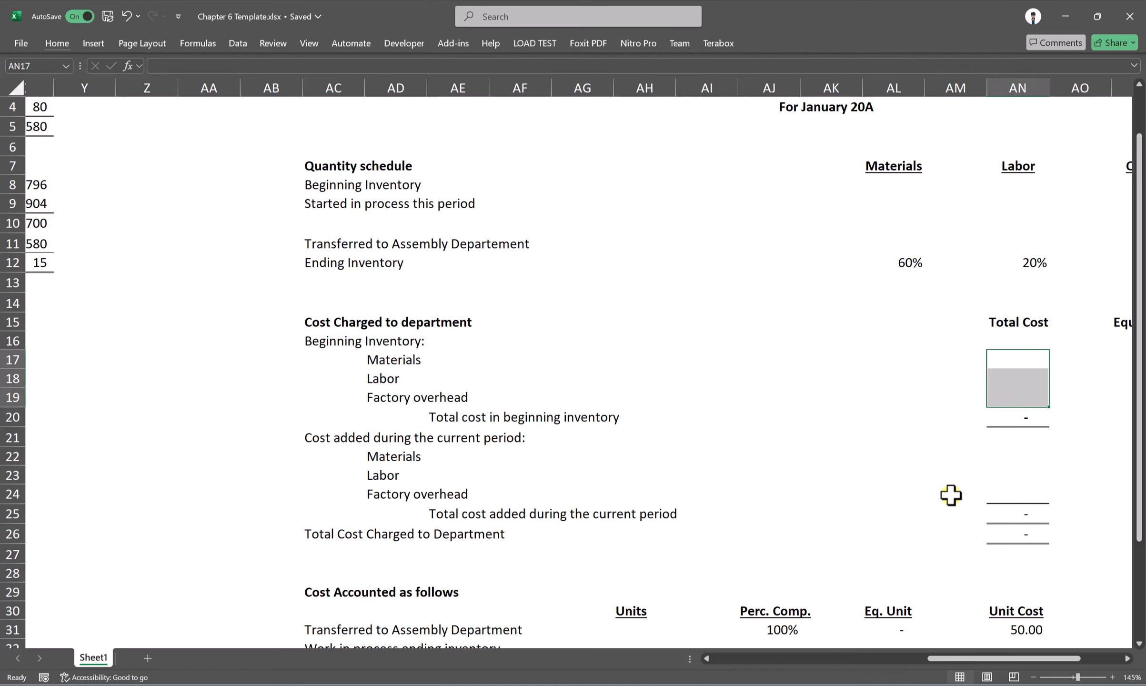
key("alt+Tab")
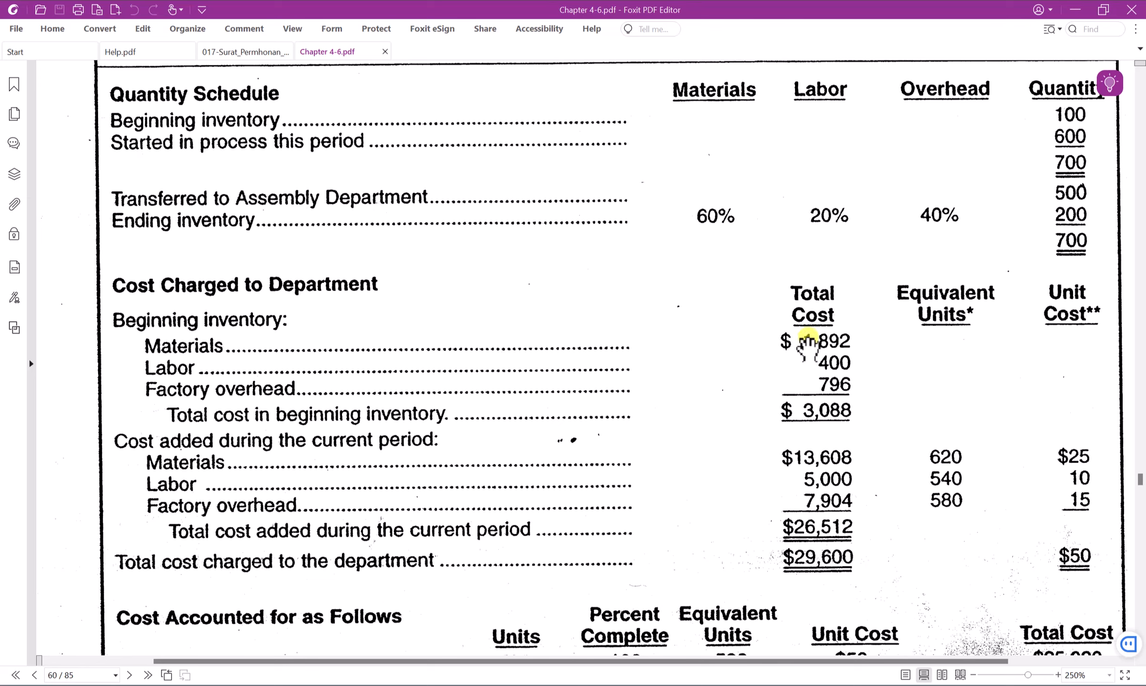
key("alt+Tab")
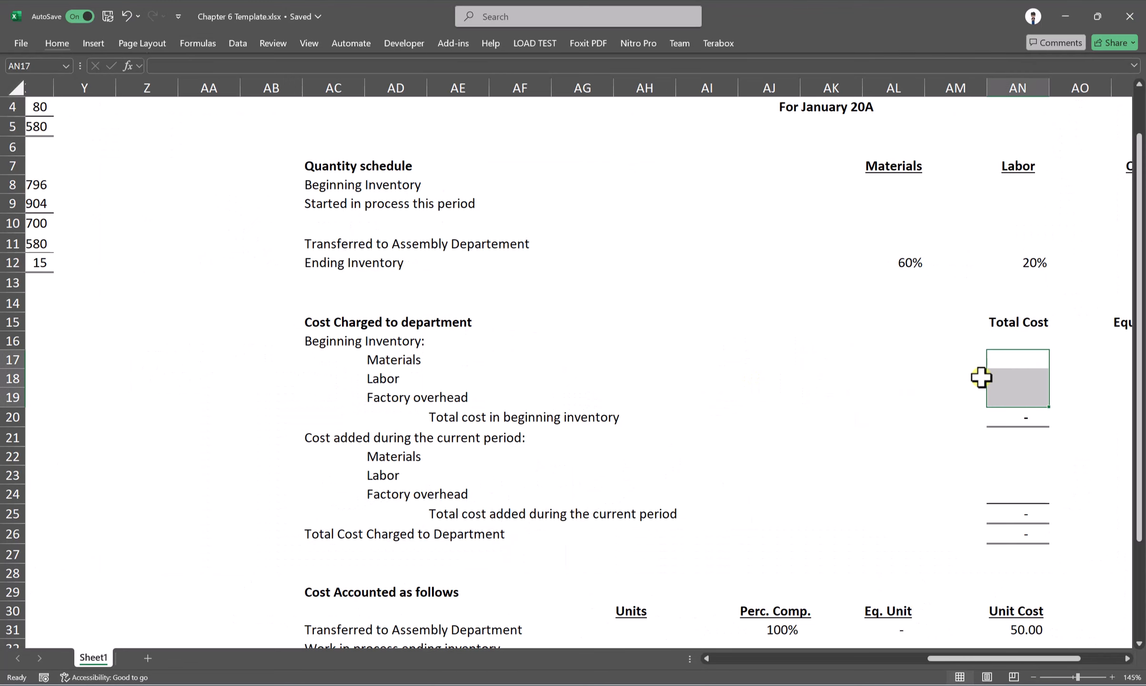
Link the beginning inventory materials cost in AN17 to the Cutting Department's materials cost with =H15.
left_click(1025, 359)
type("=")
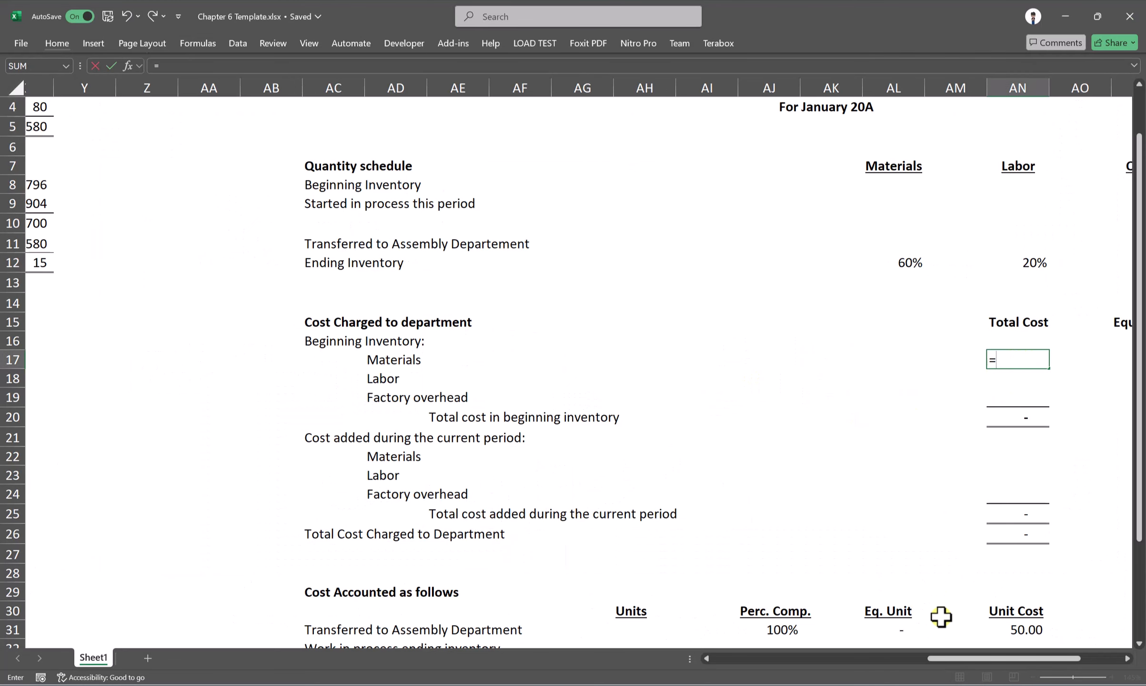
left_click_drag(939, 659, 719, 665)
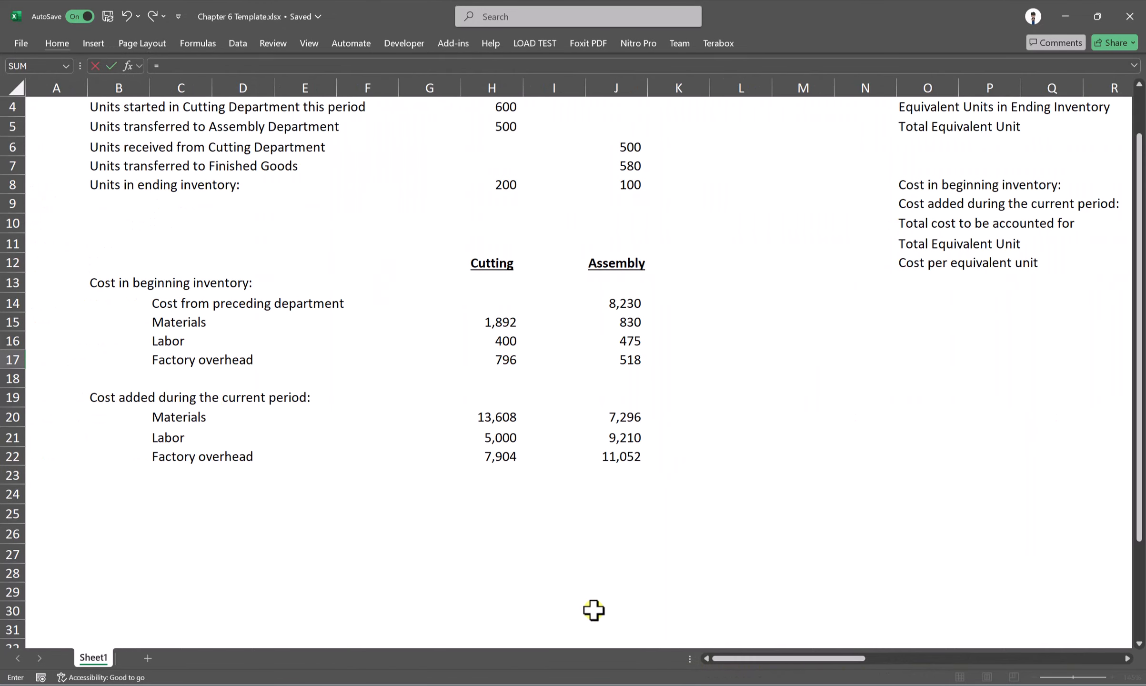
left_click(502, 317)
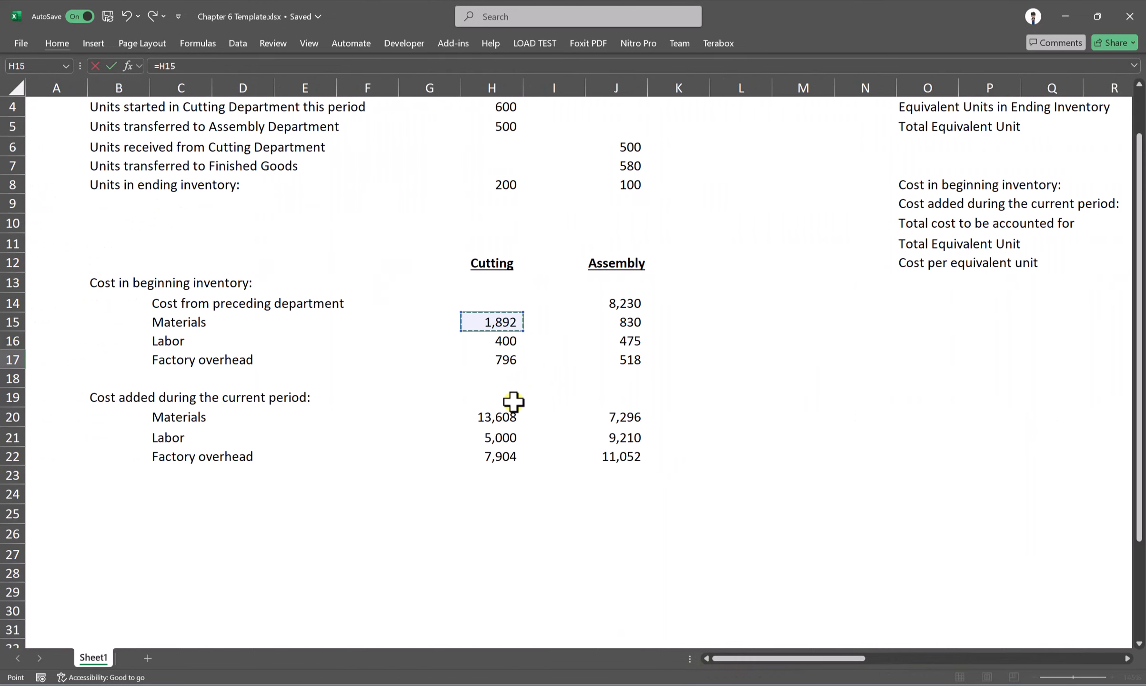
key("Return")
Fill the AN17 formula down through AN19 without formatting for beginning inventory labor and factory overhead.
left_click(1058, 359)
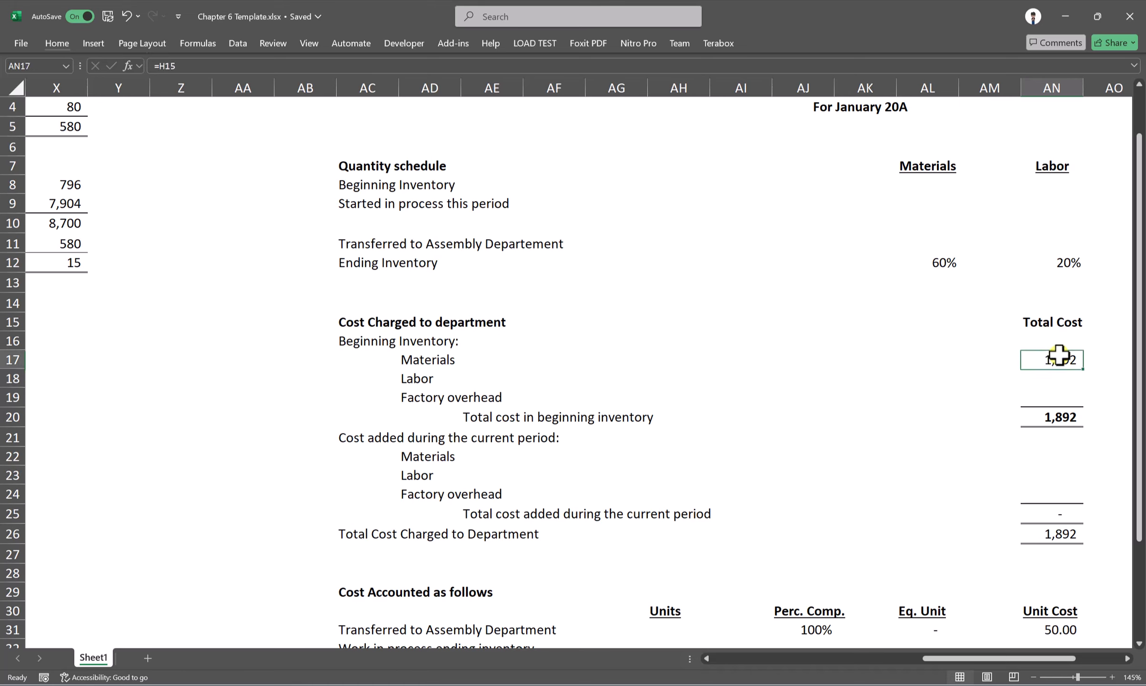
left_click_drag(1085, 371, 1087, 405)
left_click(1093, 415)
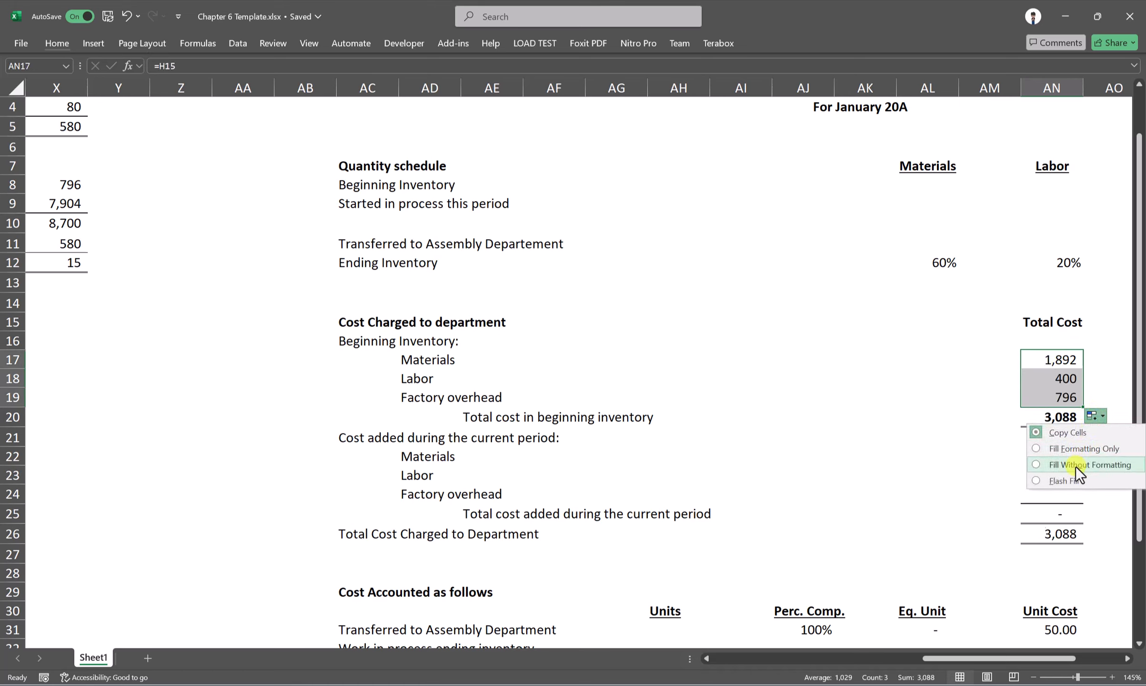
left_click(1082, 465)
Compare the total cost in beginning inventory in AN20 with the PDF report and check its current-period cost lines.
left_click(1051, 421)
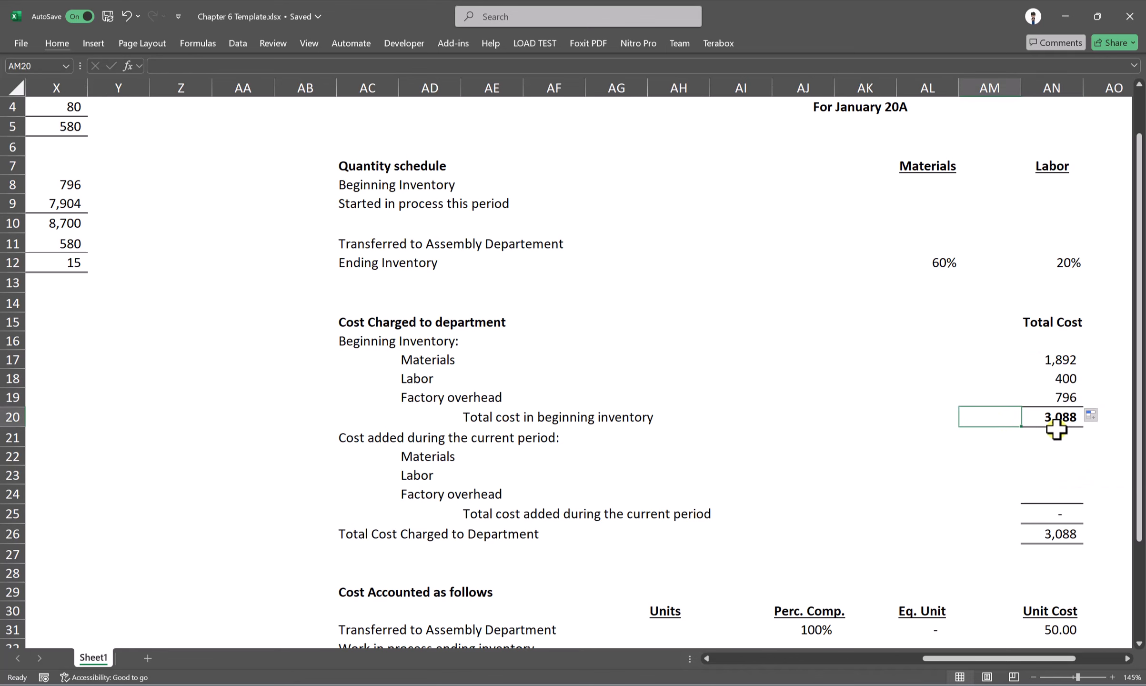
left_click_drag(1019, 658, 1030, 640)
key("alt+Tab")
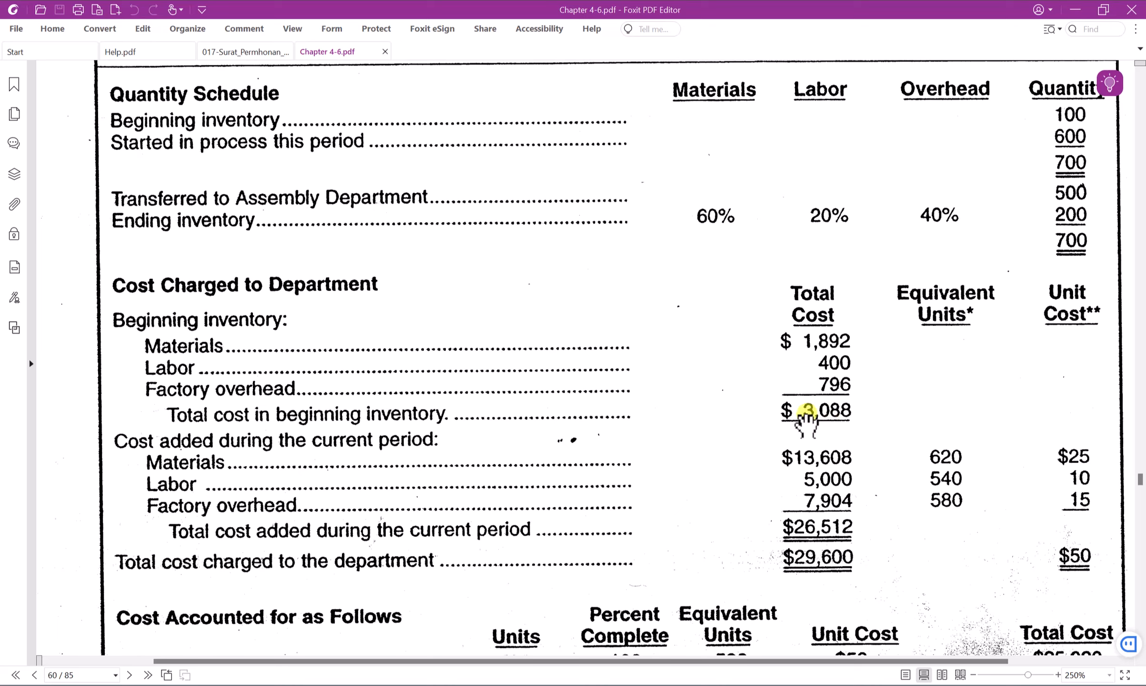
key("alt+Tab")
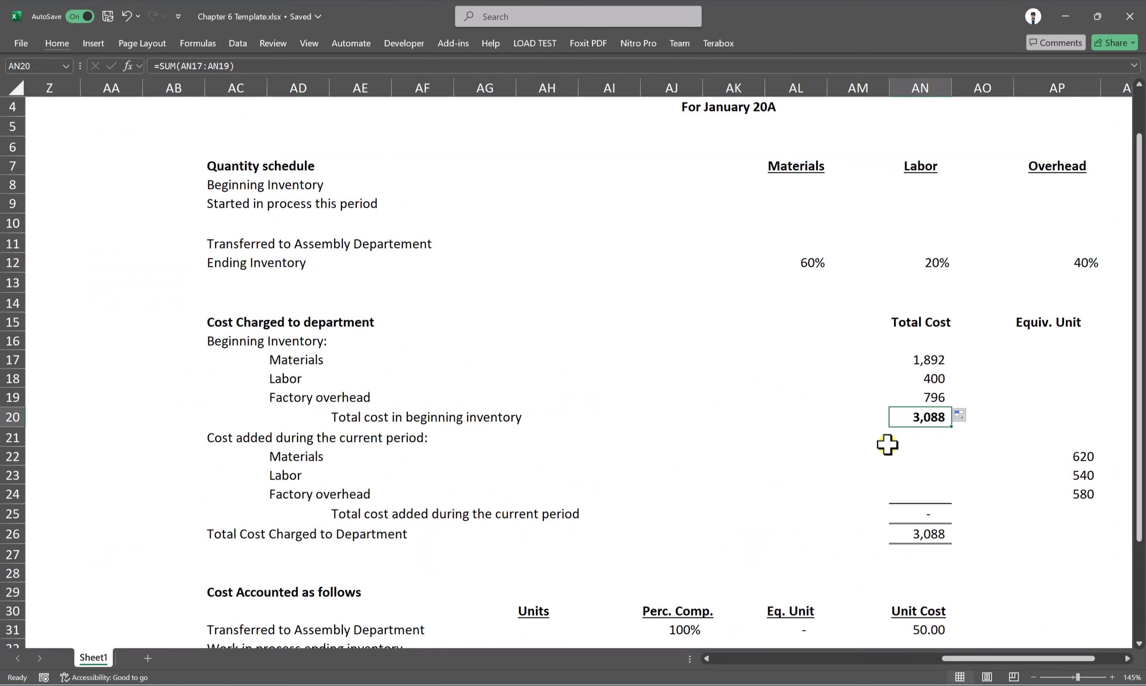
key("alt+Tab")
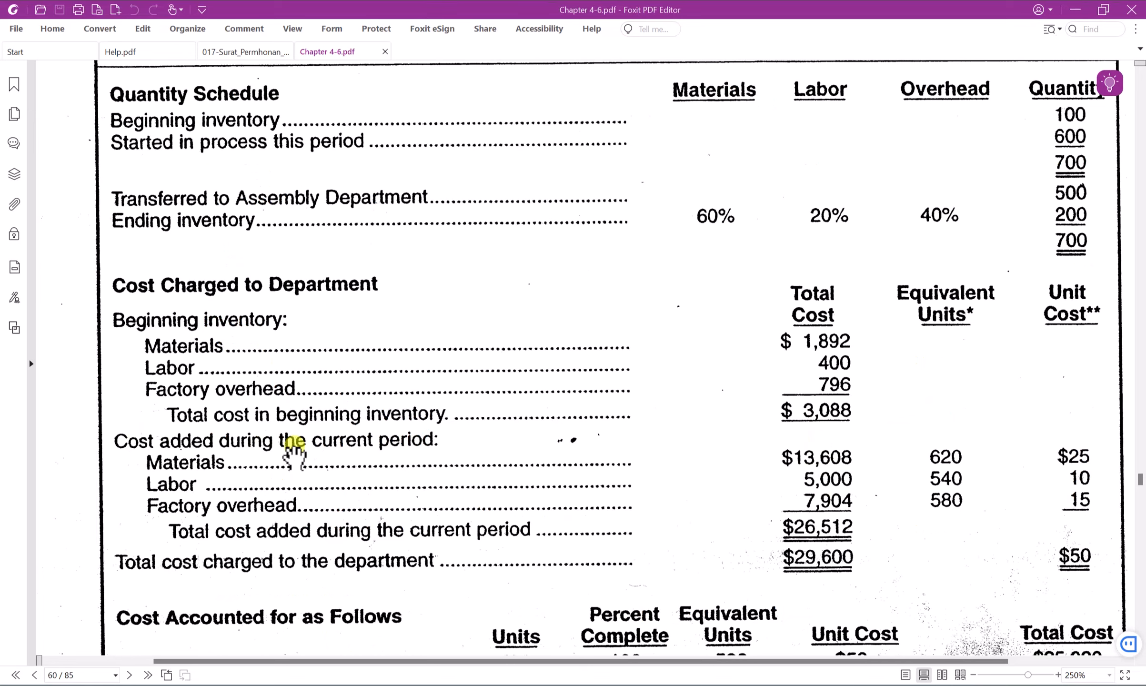
key("alt+Tab")
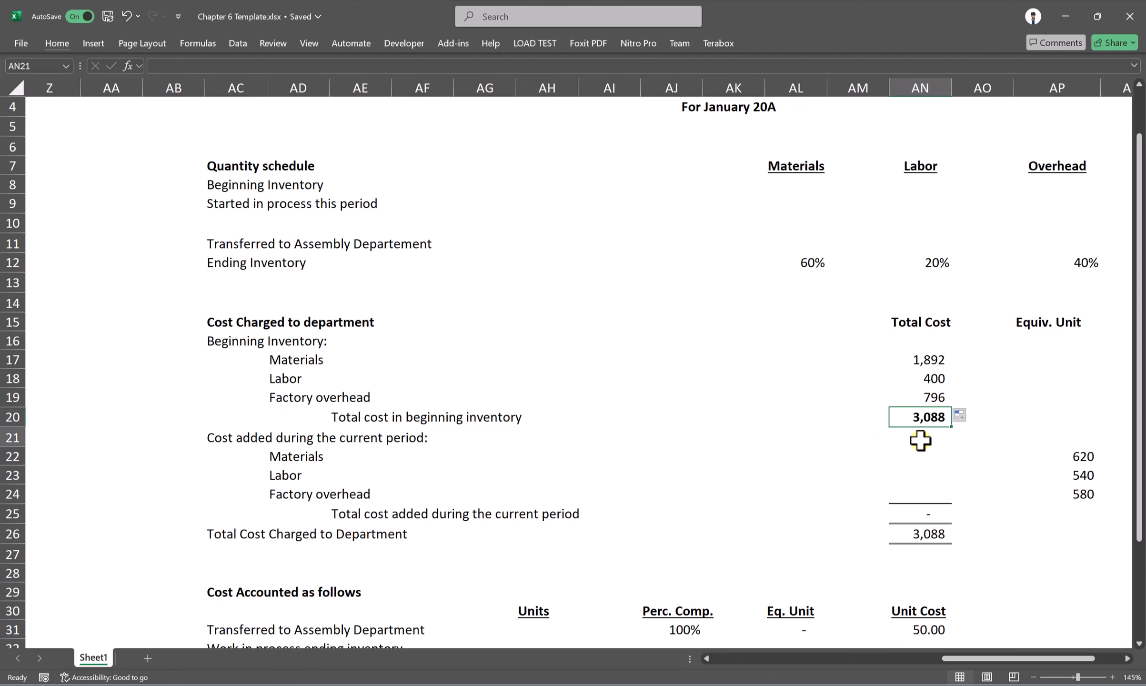
Link the current period's added materials cost in AN22 to the Cutting Department's materials cost with =H20.
left_click(917, 437)
left_click(913, 452)
scroll(913, 451, "down", 1)
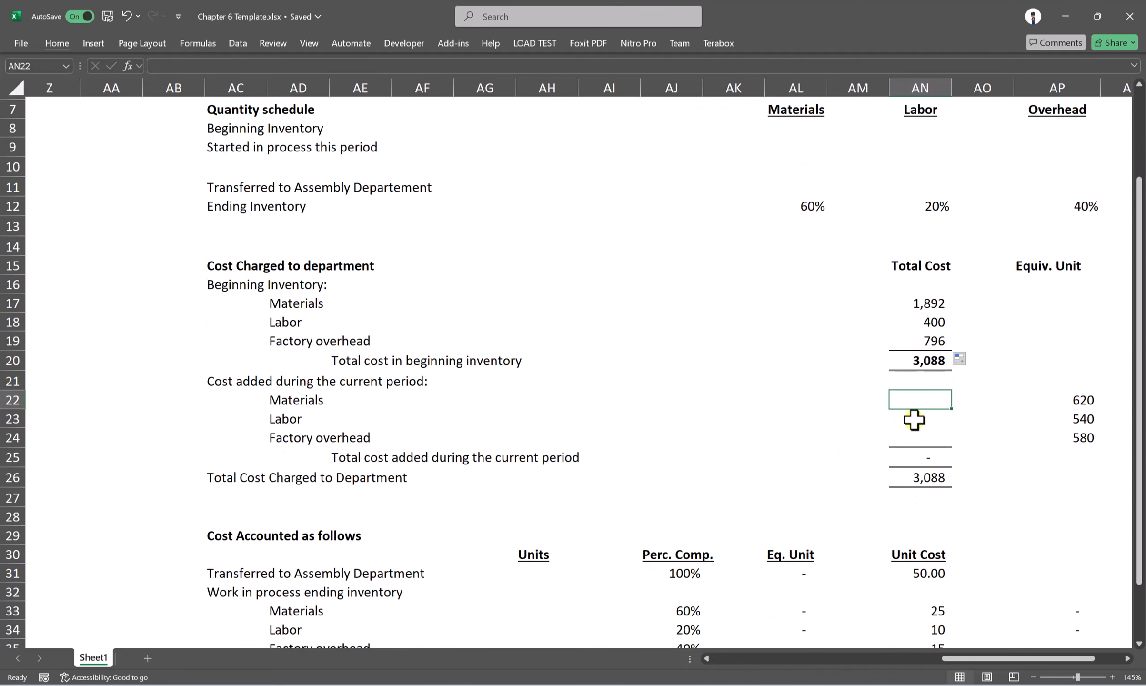
type("=")
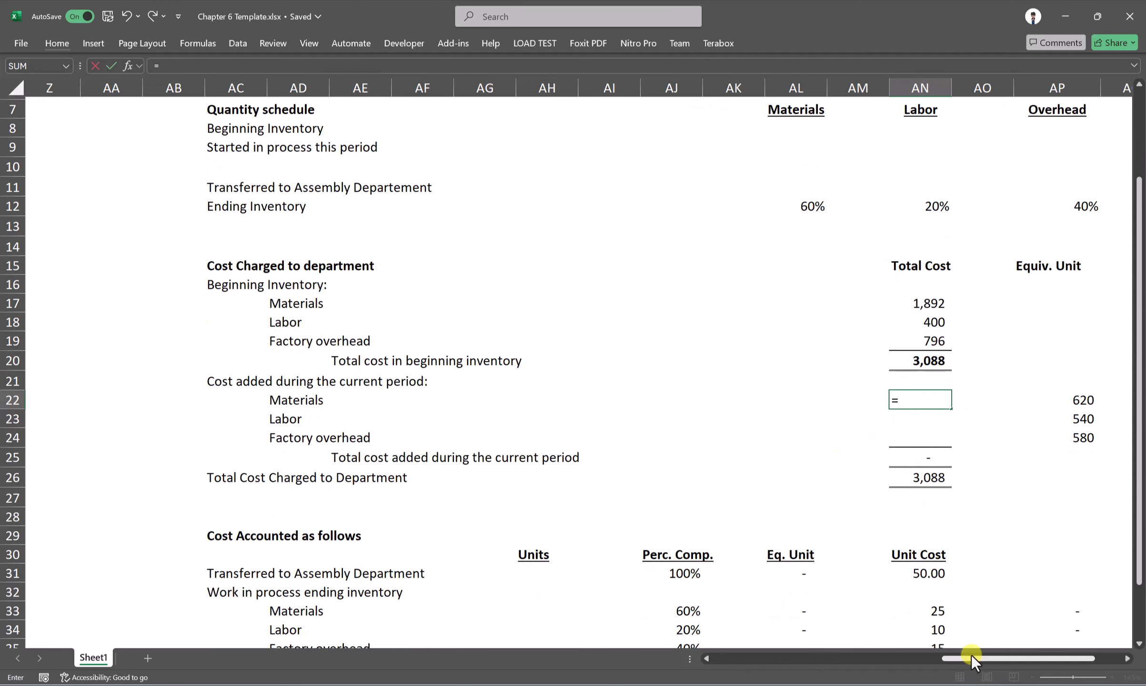
left_click_drag(971, 655, 696, 656)
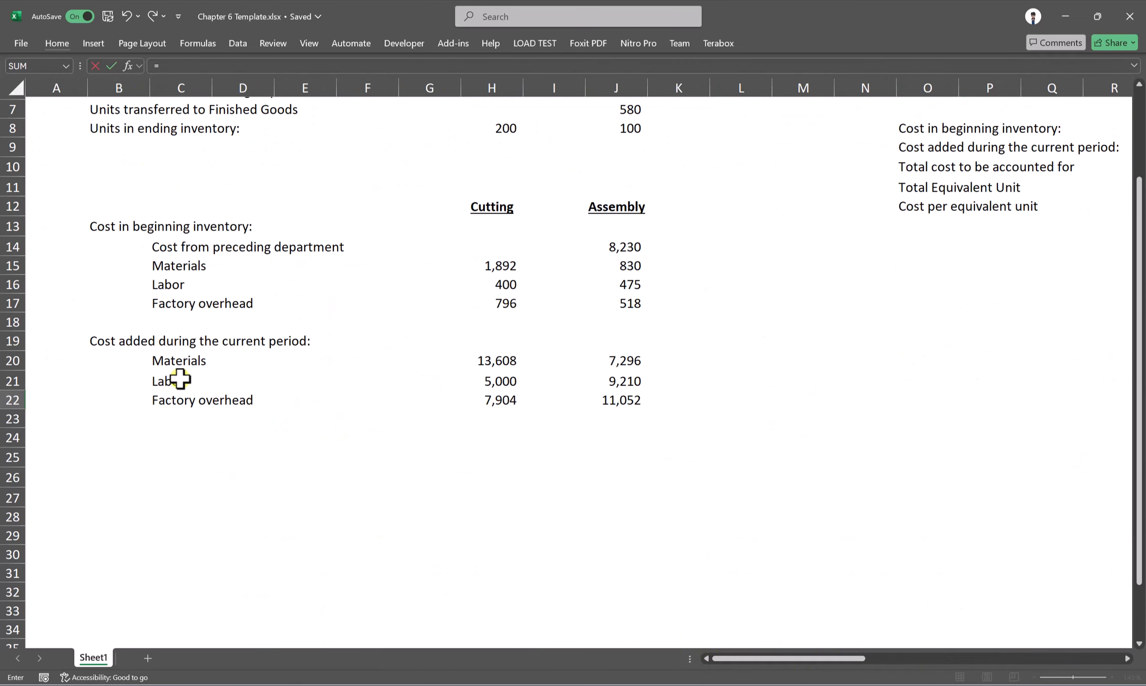
left_click(493, 347)
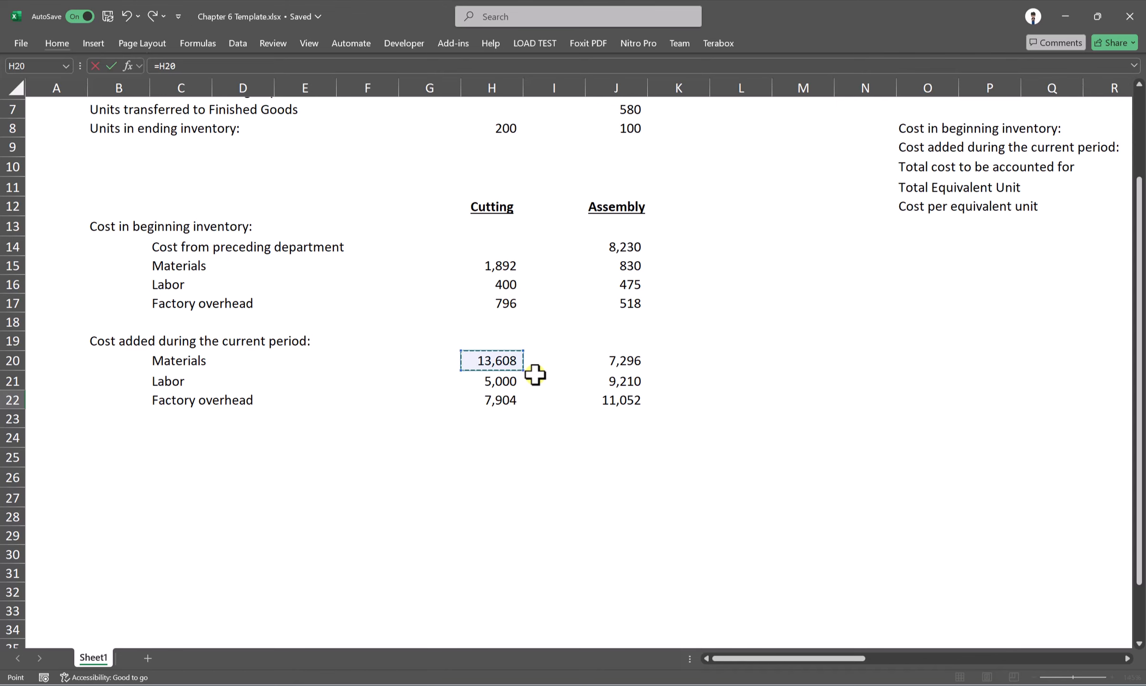
key("Return")
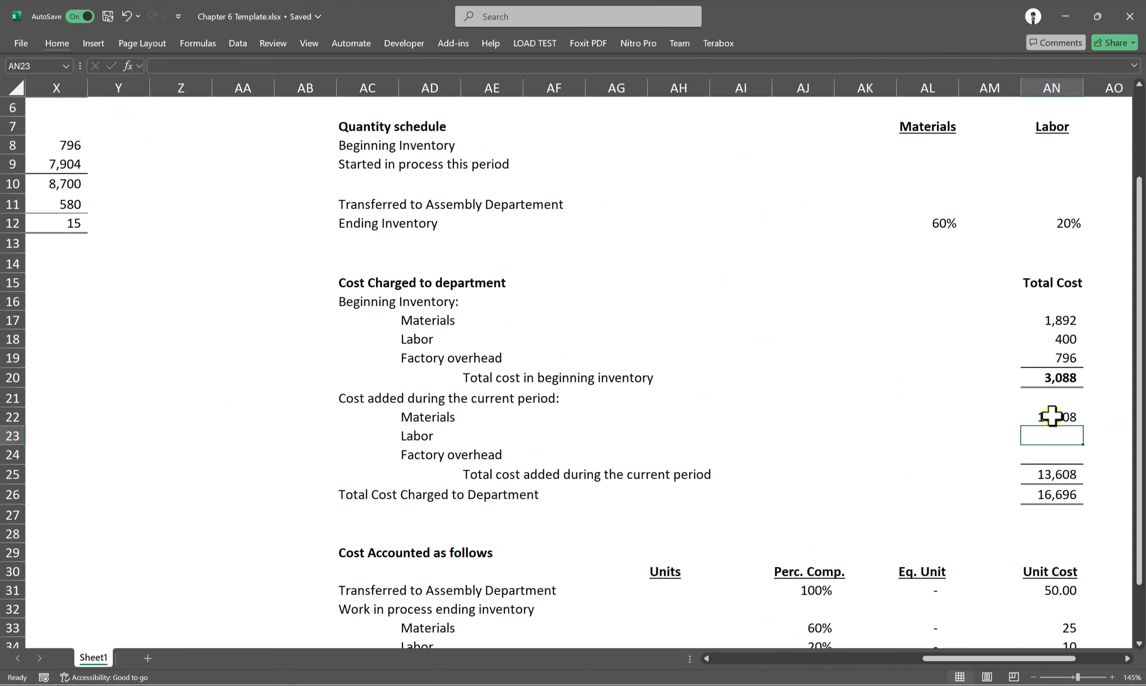
Fill the AN22 formula down through AN24 without formatting for the labor and factory overhead added this period.
left_click(1051, 416)
left_click_drag(1084, 427, 1078, 461)
left_click(1093, 474)
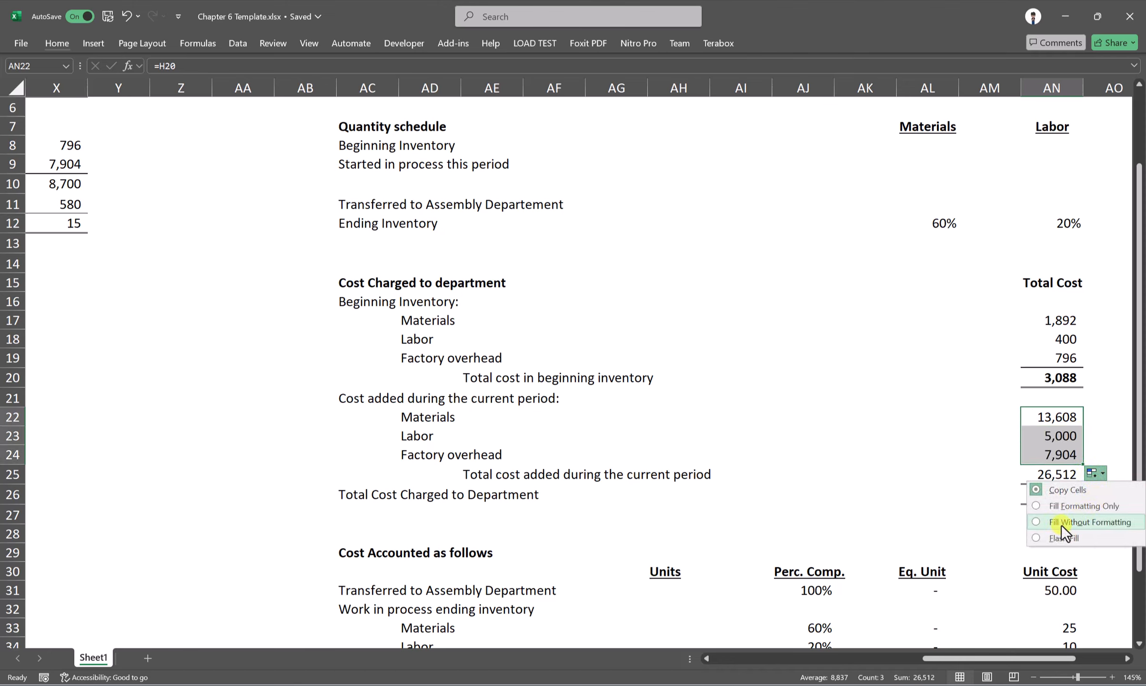
left_click(1089, 525)
left_click(1113, 473)
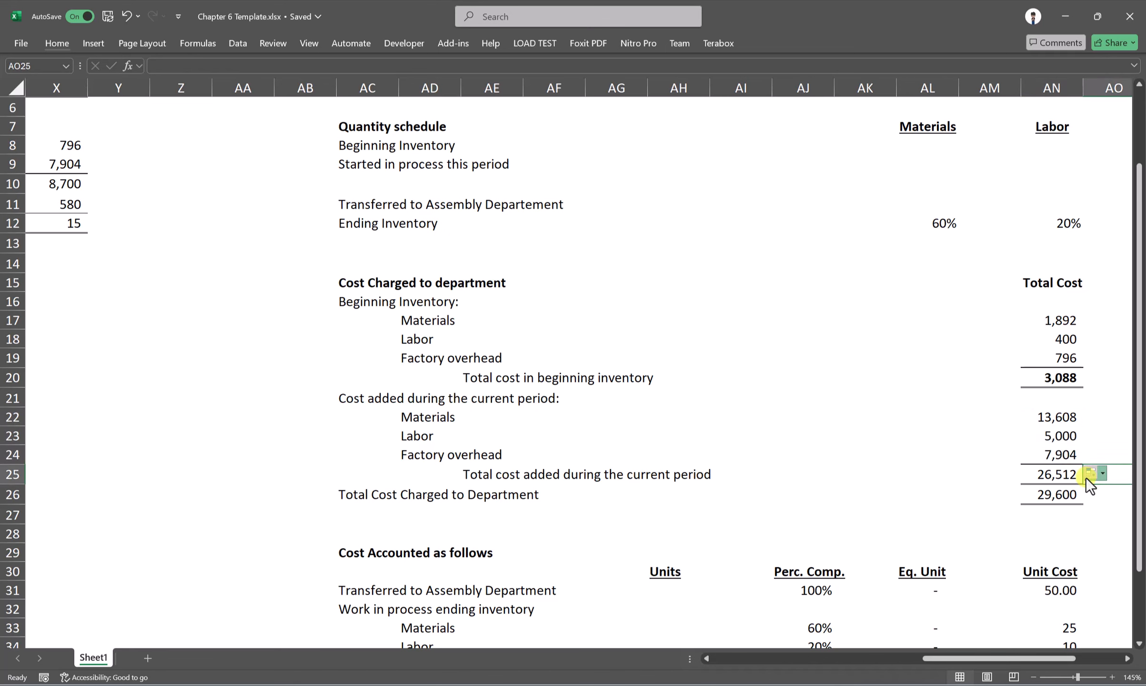
Compare the total cost added during the current period in AN25 with the PDF report and check its equivalent units column.
left_click(1042, 469)
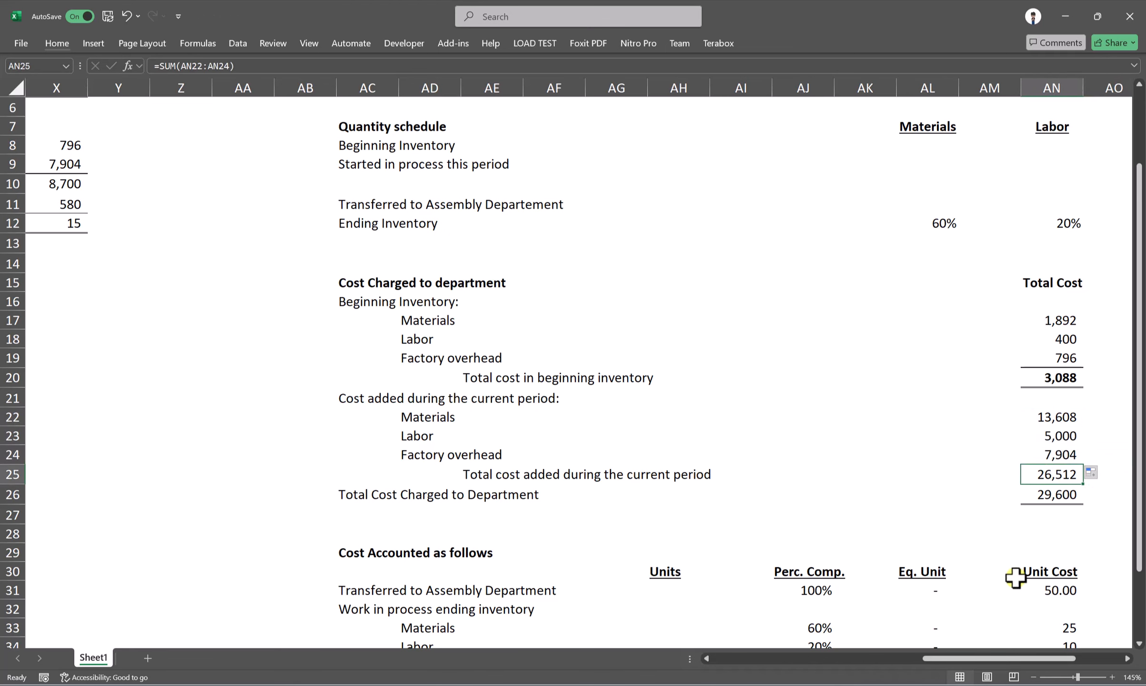
left_click_drag(1000, 659, 1041, 659)
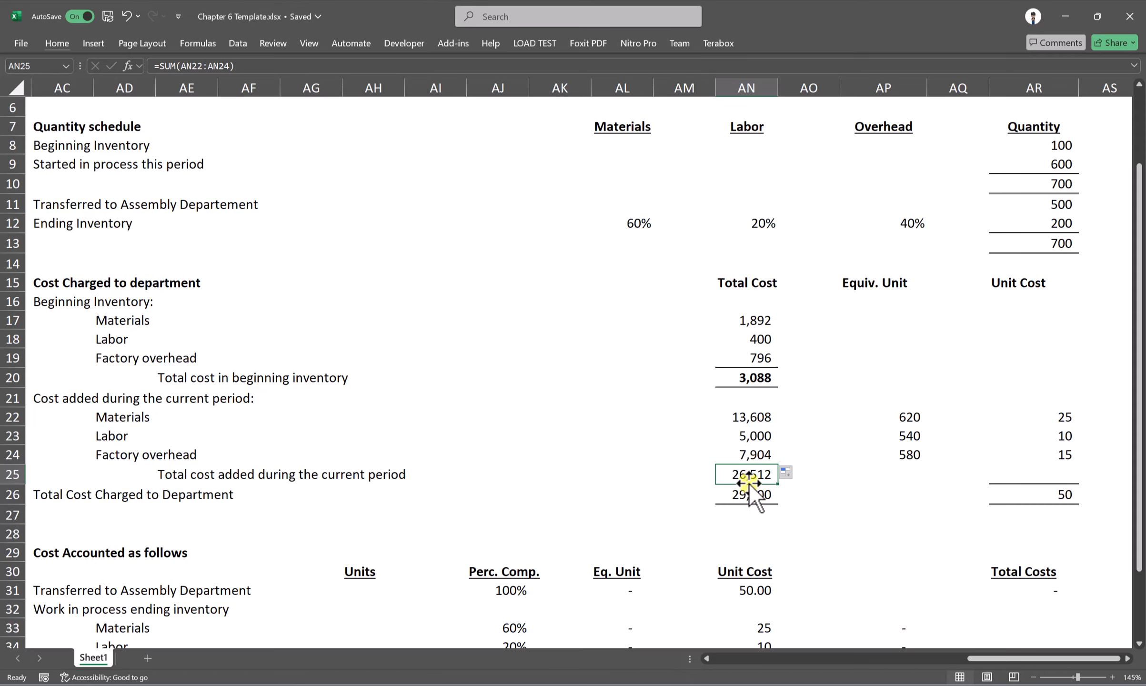
key("alt+Tab")
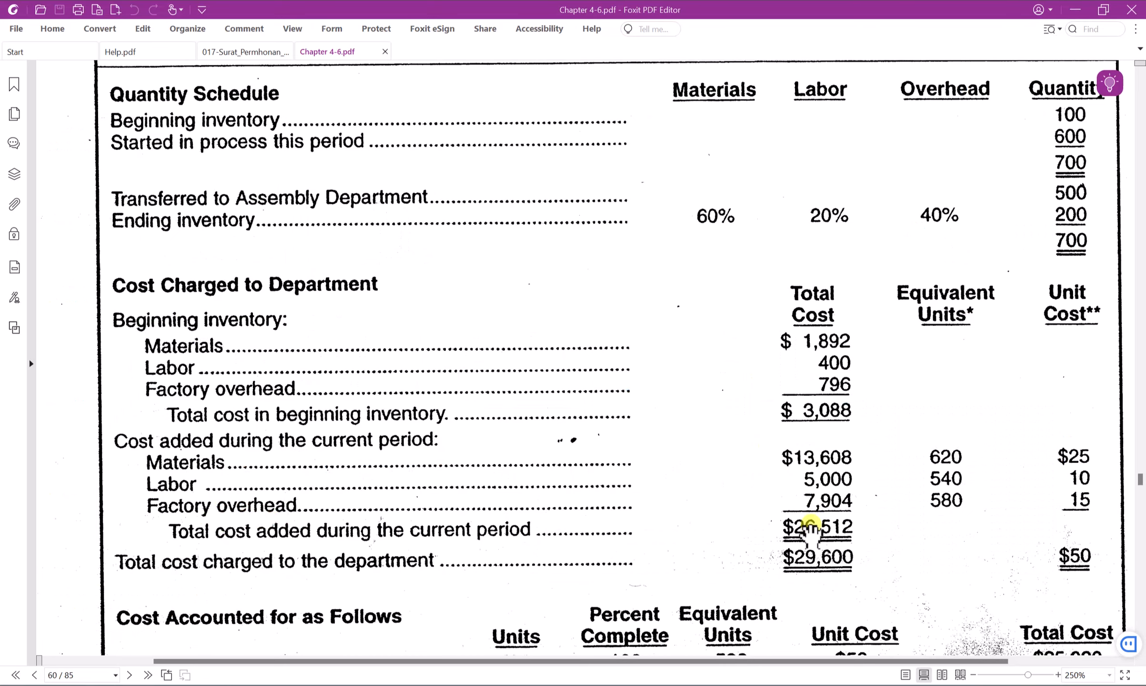
scroll(811, 529, "down", 3)
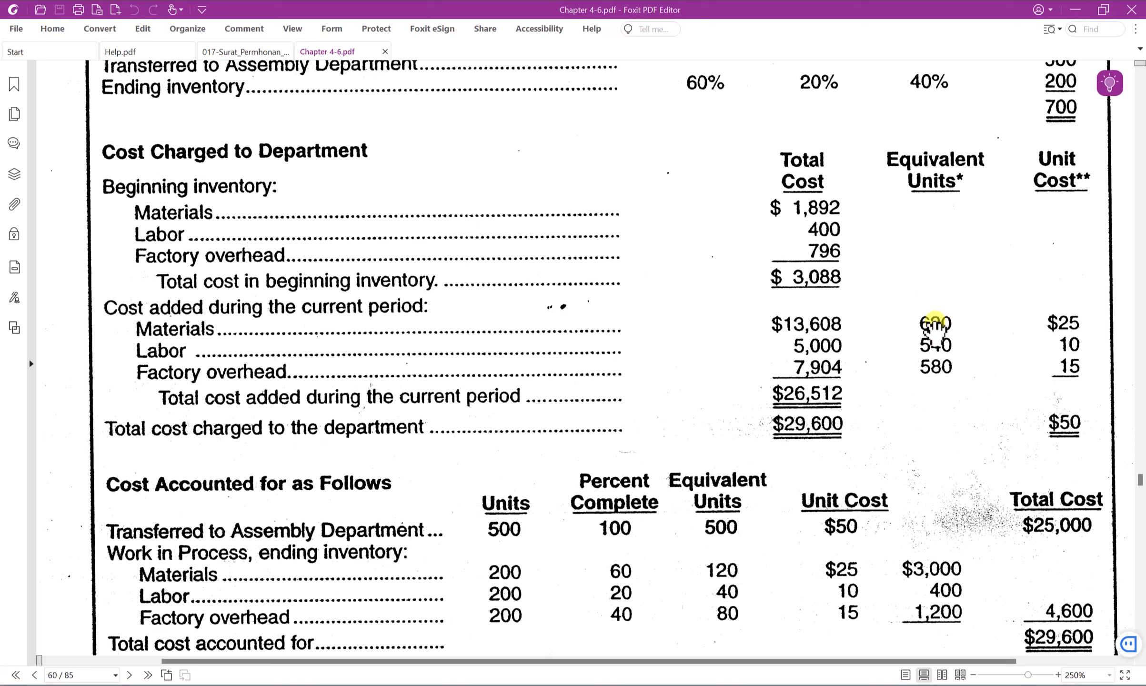
key("alt+Tab")
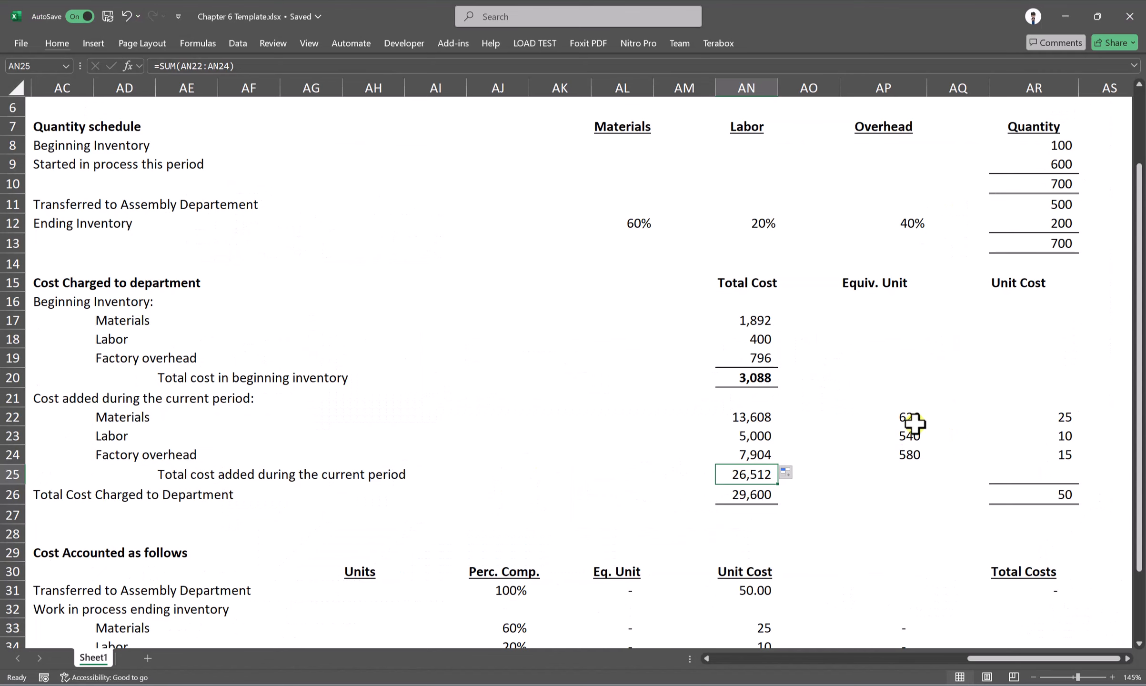
Examine the equivalent unit links in AP22:AP24 and trace them to the total equivalent units in T5, V5 and X5.
mouse_move(914, 423)
left_mouse_down()
mouse_move(908, 455)
mouse_move(911, 413)
left_mouse_up()
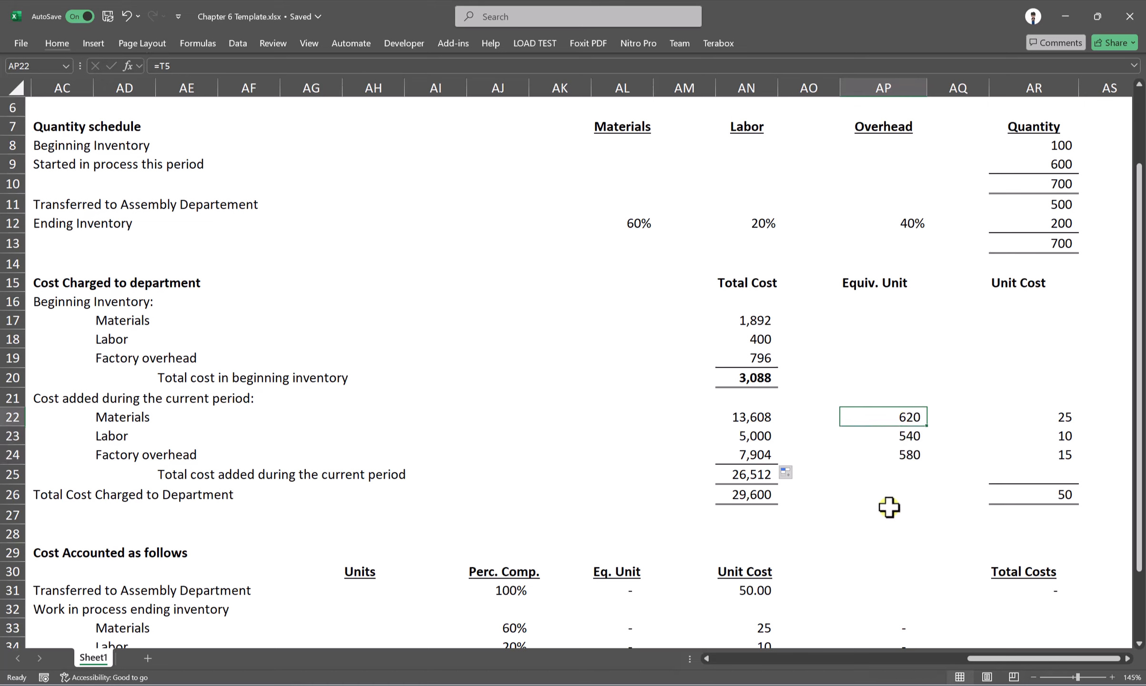
left_click(903, 437)
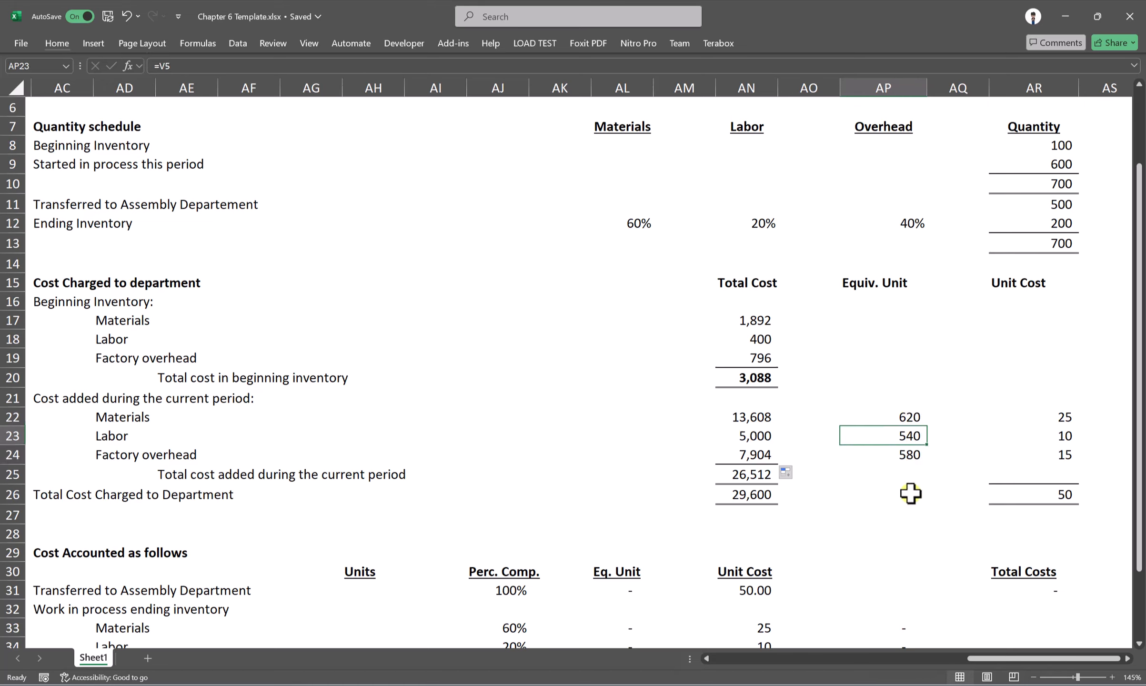
left_click(911, 457)
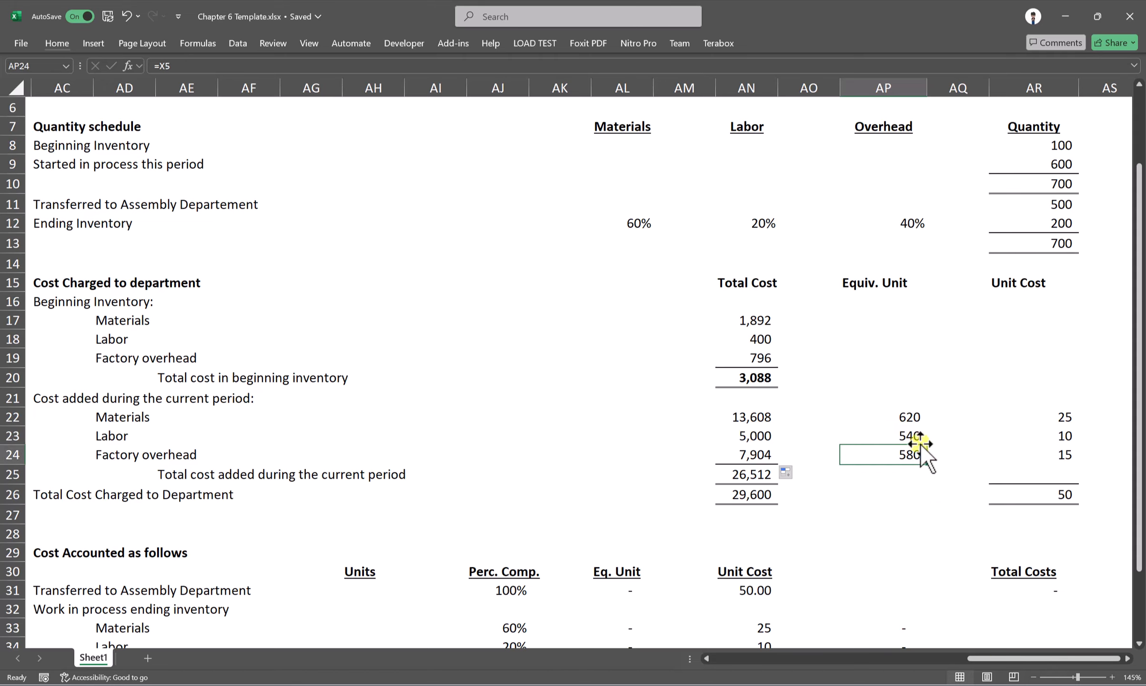
left_click_drag(990, 658, 855, 659)
scroll(422, 328, "up", 2)
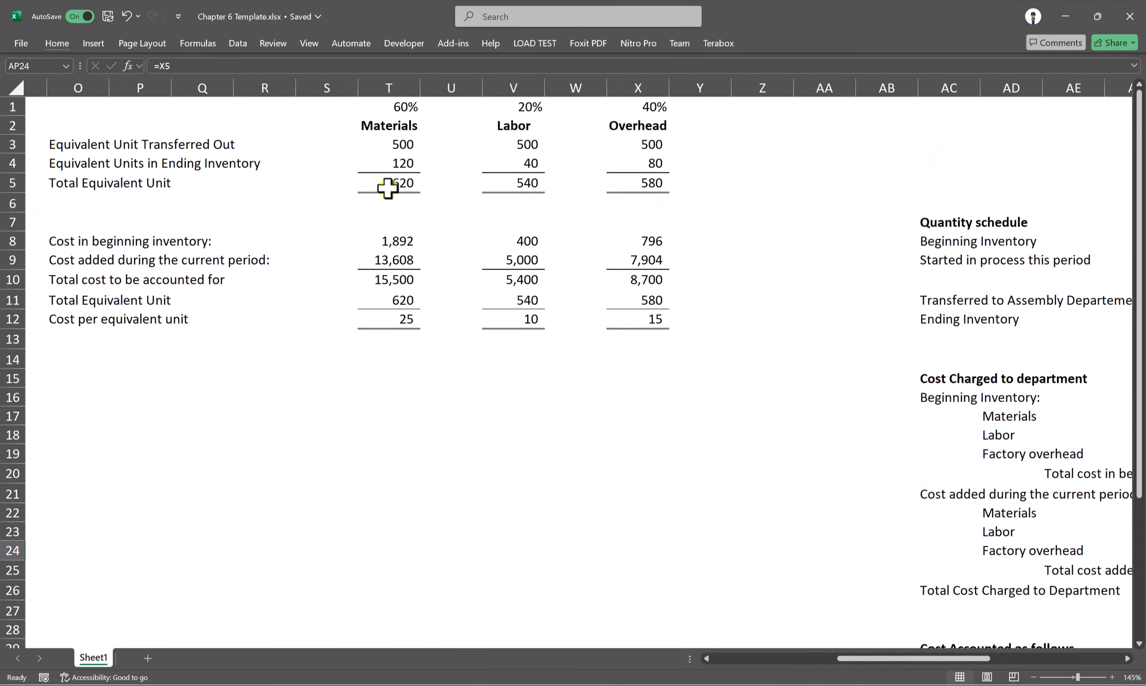
left_click(387, 188)
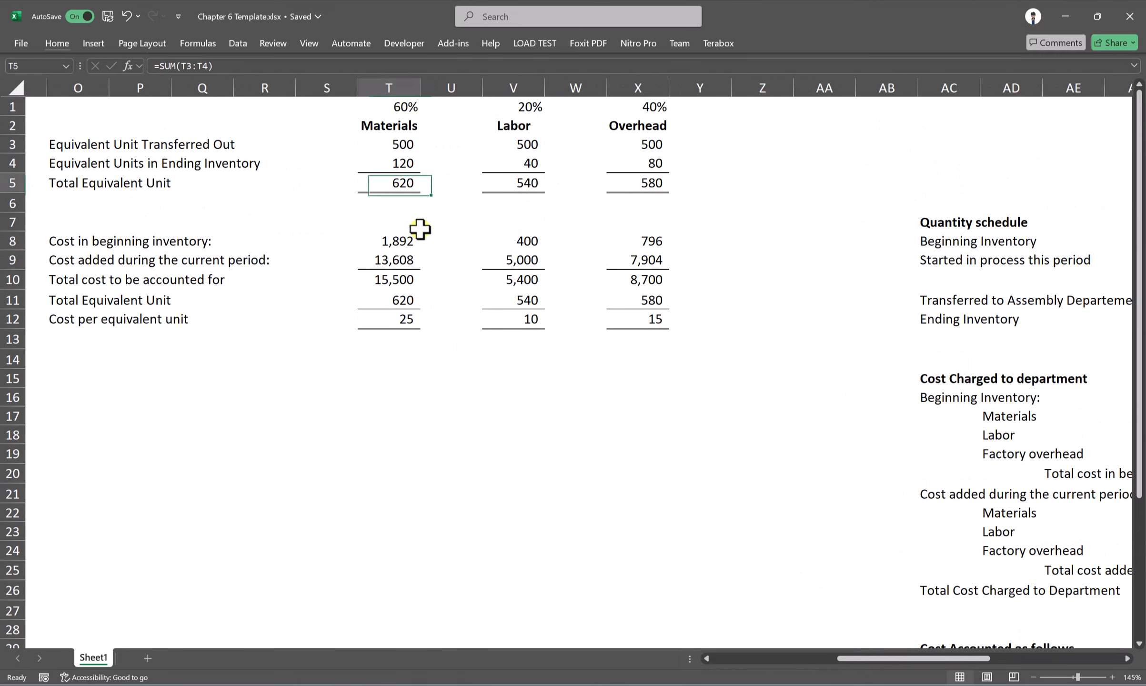
left_click(389, 132)
left_click(523, 181)
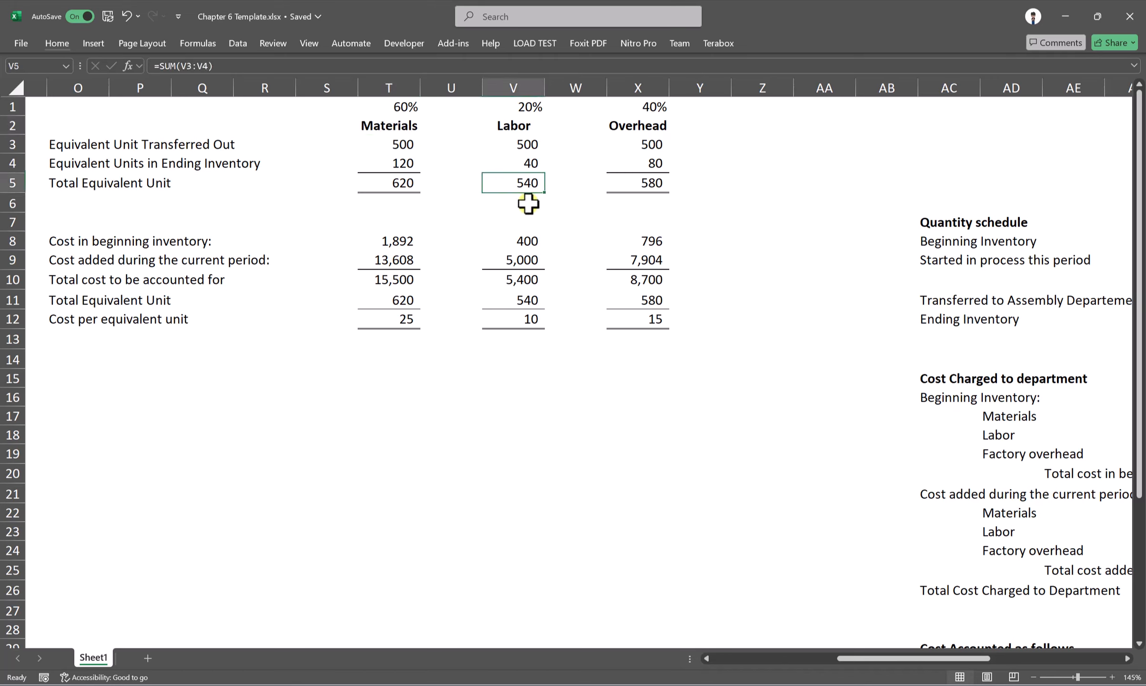
left_click(515, 128)
left_click(650, 185)
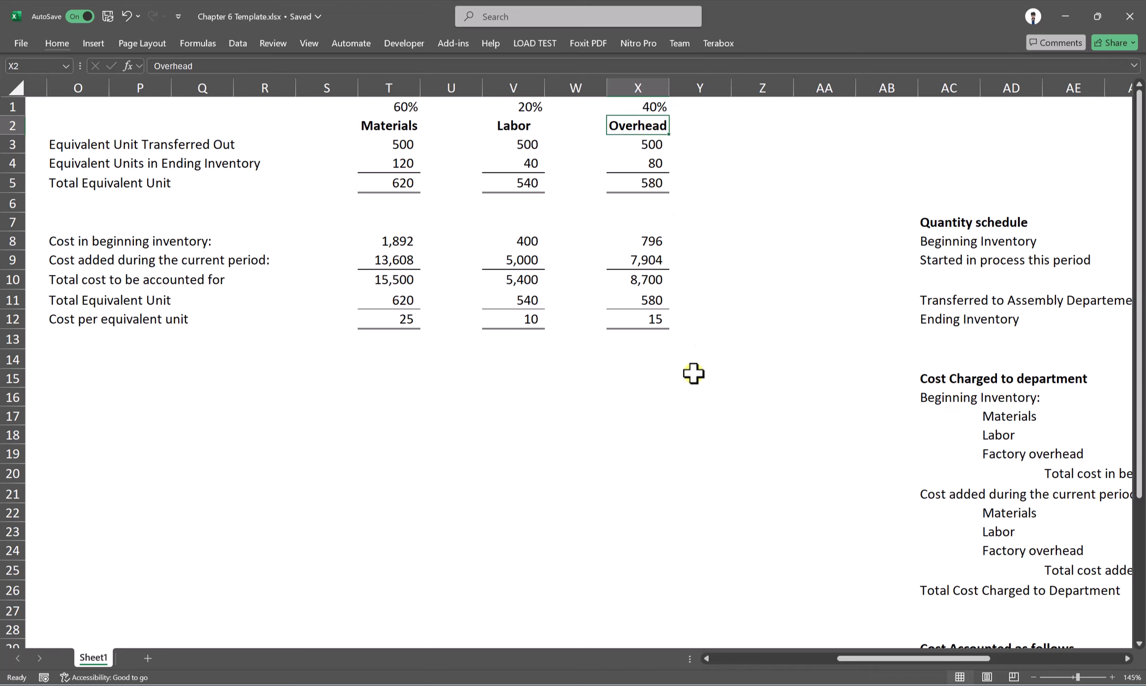
Check the unit costs in the PDF report, then inspect the materials cost, equivalent units and unit cost in row 22.
key("alt+Tab")
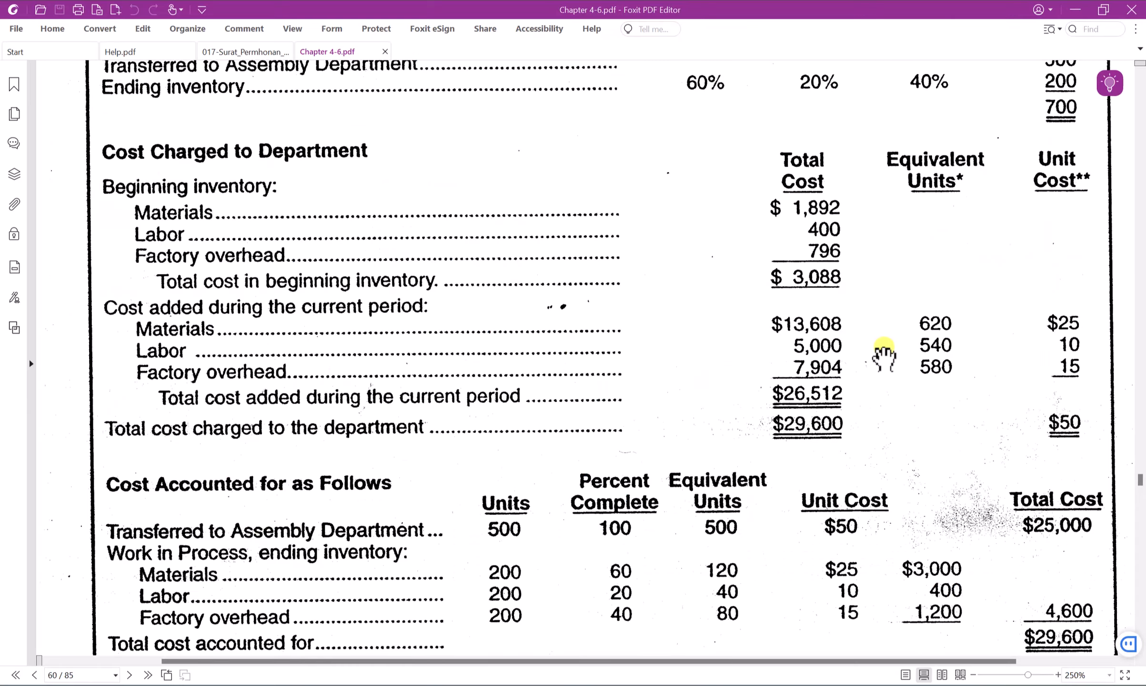
key("alt+Tab")
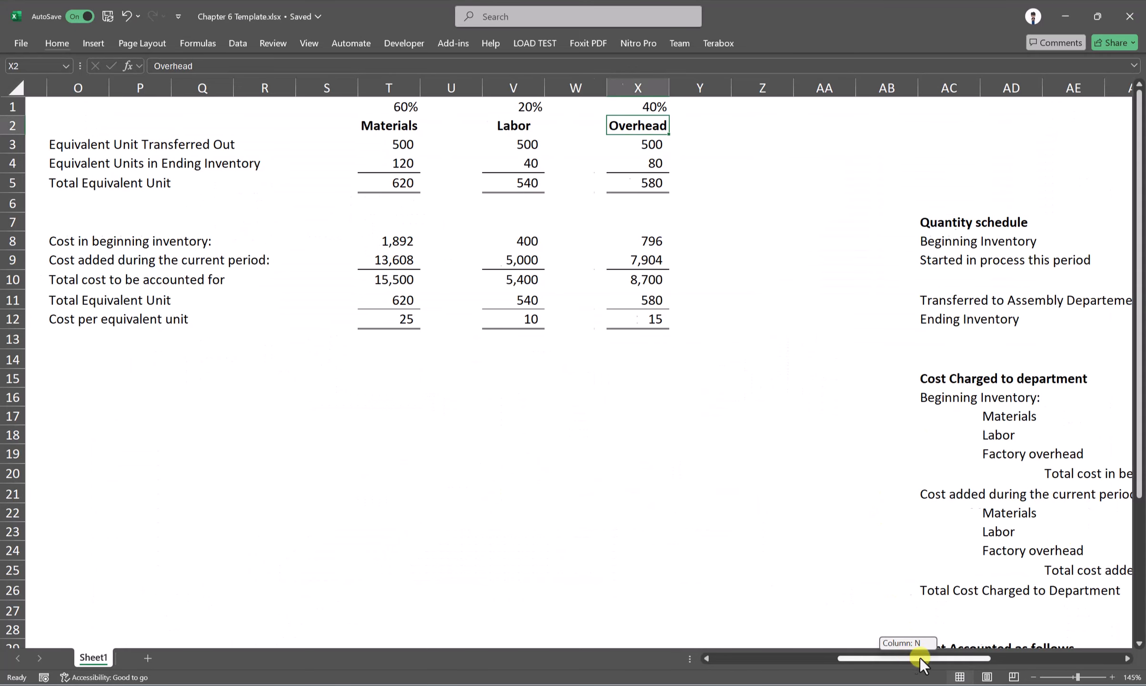
left_click_drag(920, 658, 1099, 666)
left_click(1061, 510)
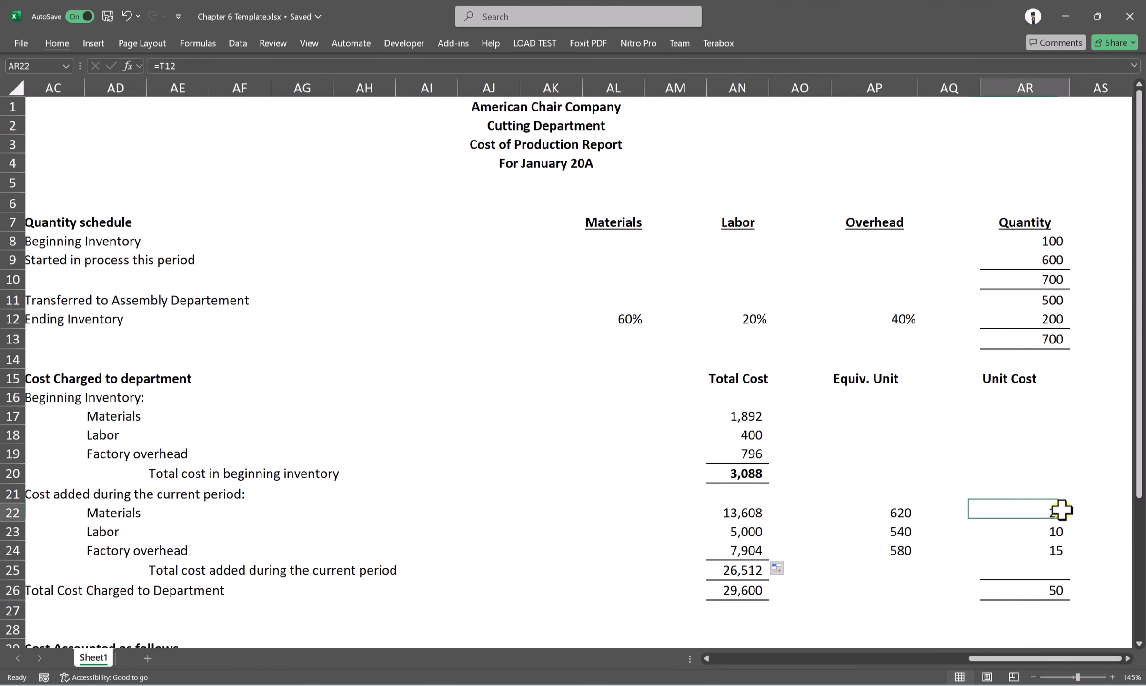
left_click(743, 512)
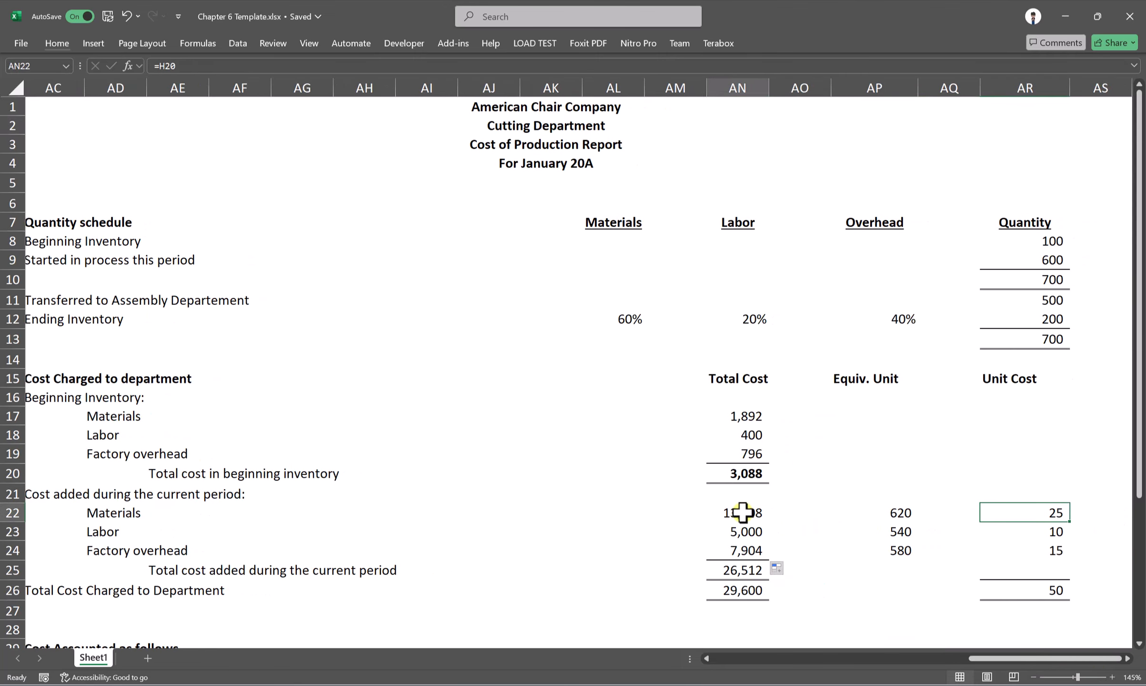
left_click(900, 518)
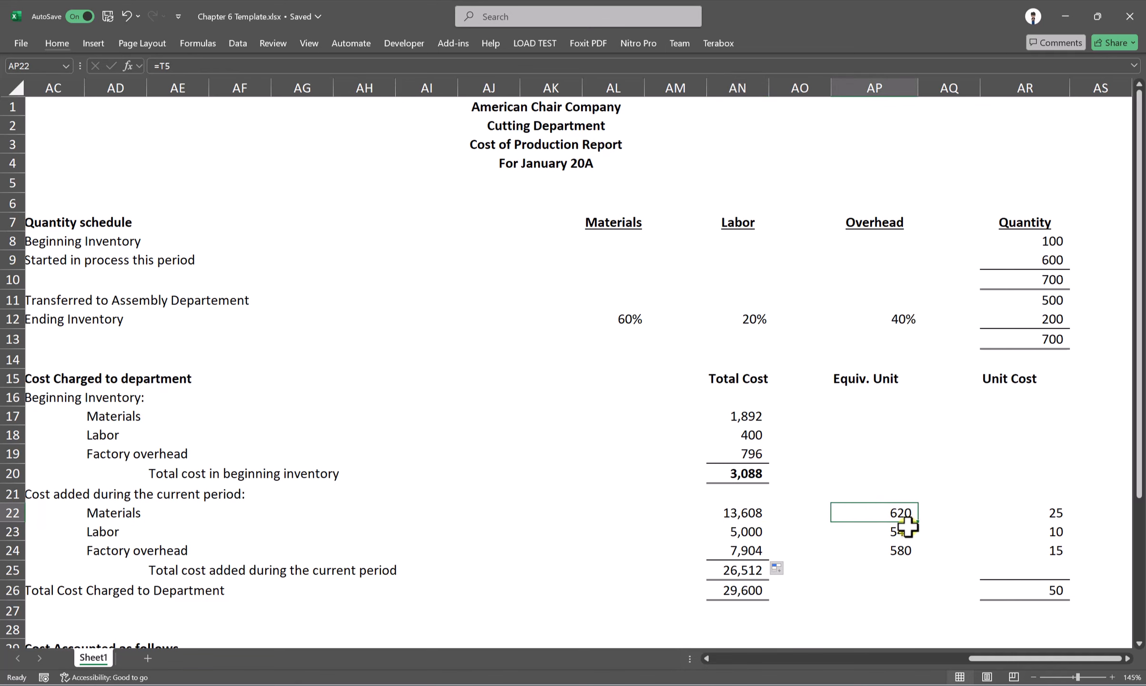
left_click(1045, 520)
Examine how the materials cost per equivalent unit is built from the beginning inventory and current-period costs in T8:T11.
left_click_drag(996, 656, 844, 660)
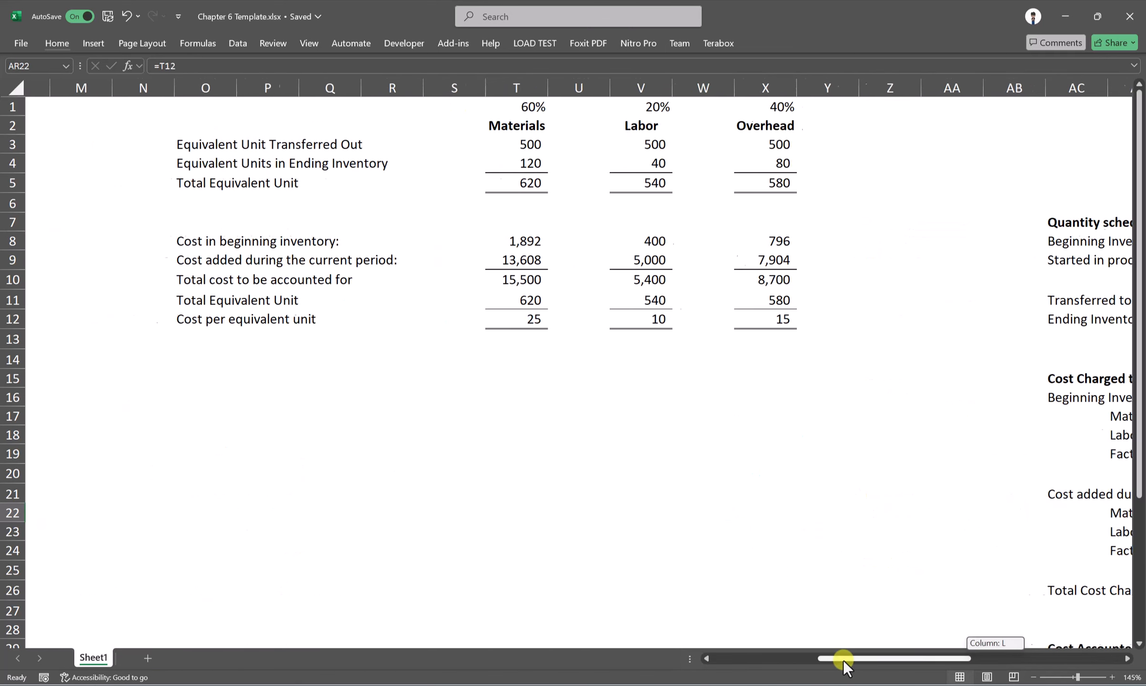
left_click_drag(537, 243, 548, 308)
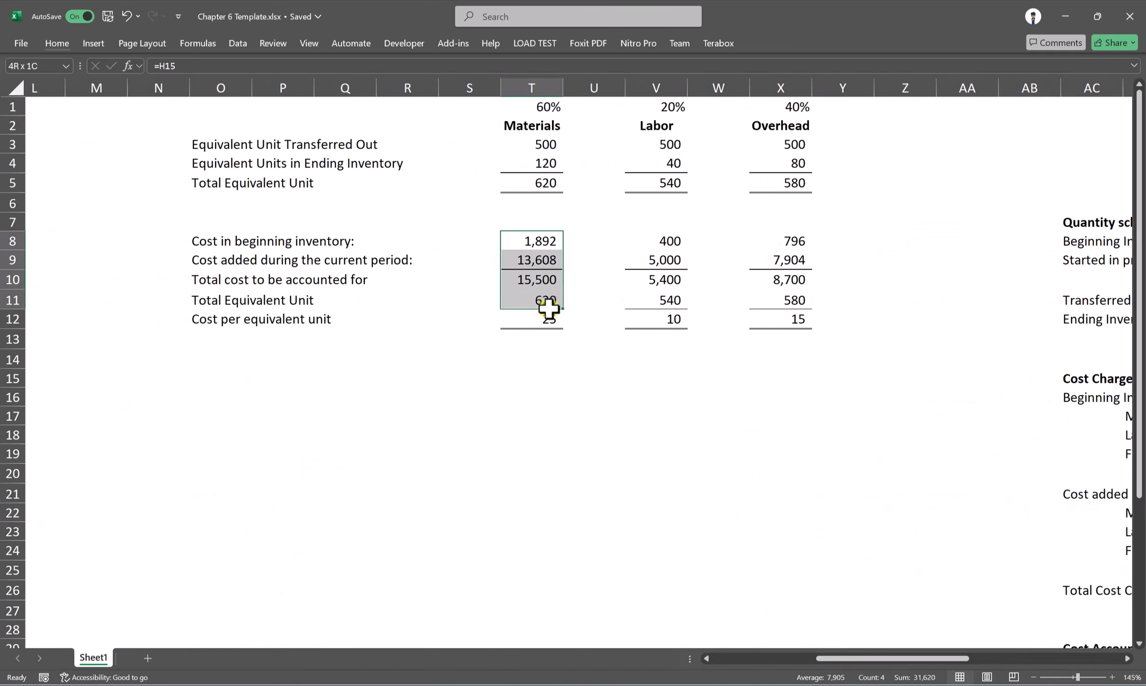
left_click(538, 283)
left_click(536, 260)
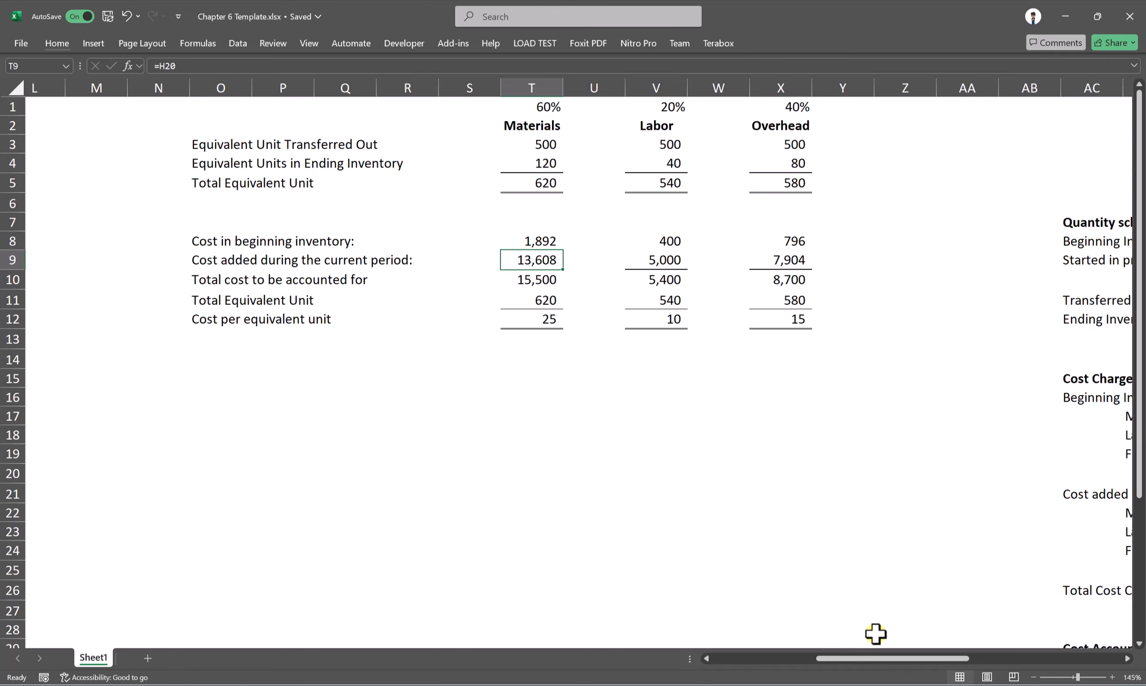
Inspect the report's total cost, equivalent unit and unit cost cells for materials and labor in rows 22 and 23.
left_click_drag(882, 656, 1075, 662)
left_click(903, 516)
left_click(732, 512)
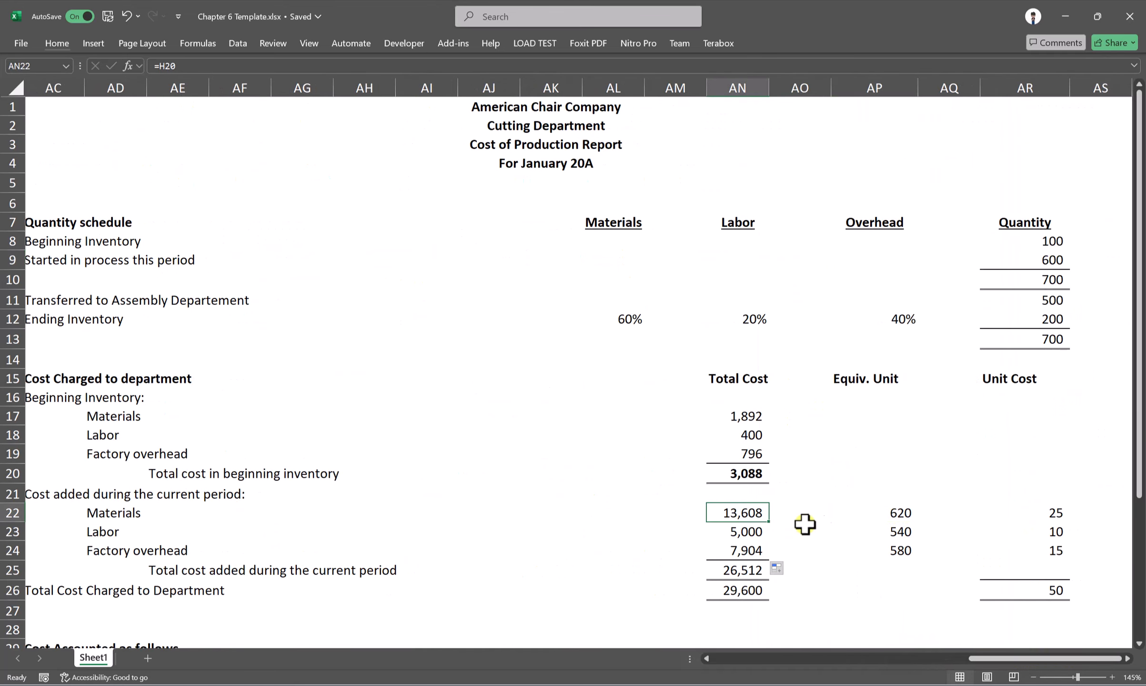
left_click(905, 517)
left_click(1065, 515)
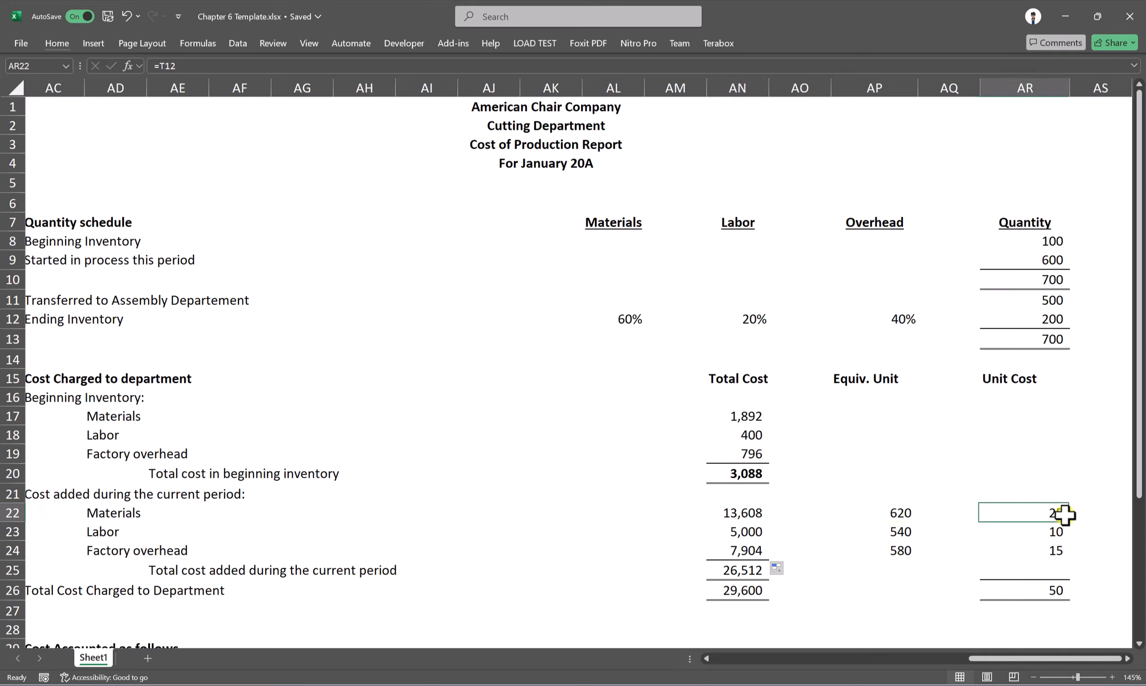
left_click(741, 533)
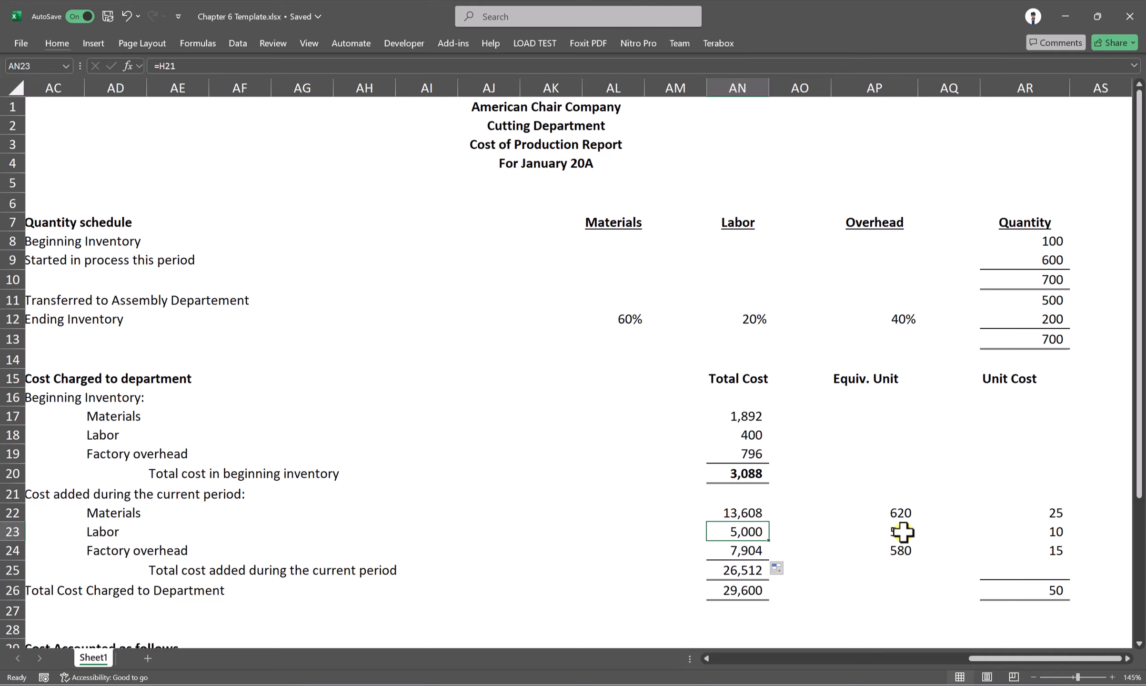
double_click(1057, 532)
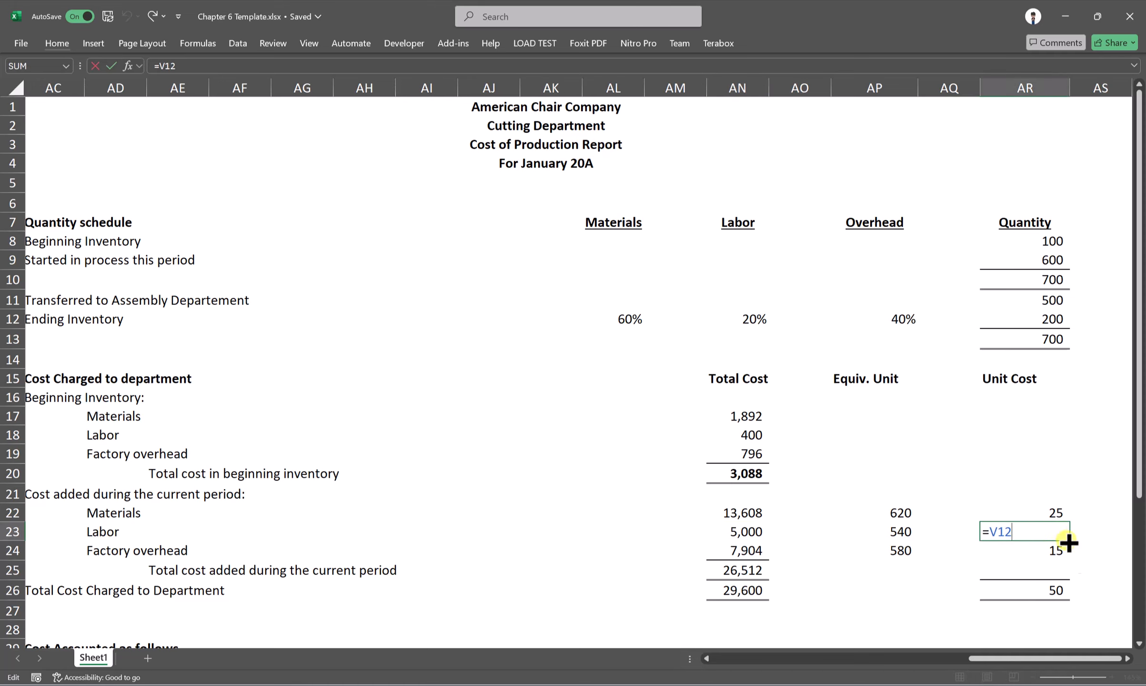
key("Return")
Review the materials costs in AN22 and AN17 against the equivalent units, and check the unit cost formulas in AR22:AR24.
left_click_drag(981, 658, 998, 659)
left_click(737, 514)
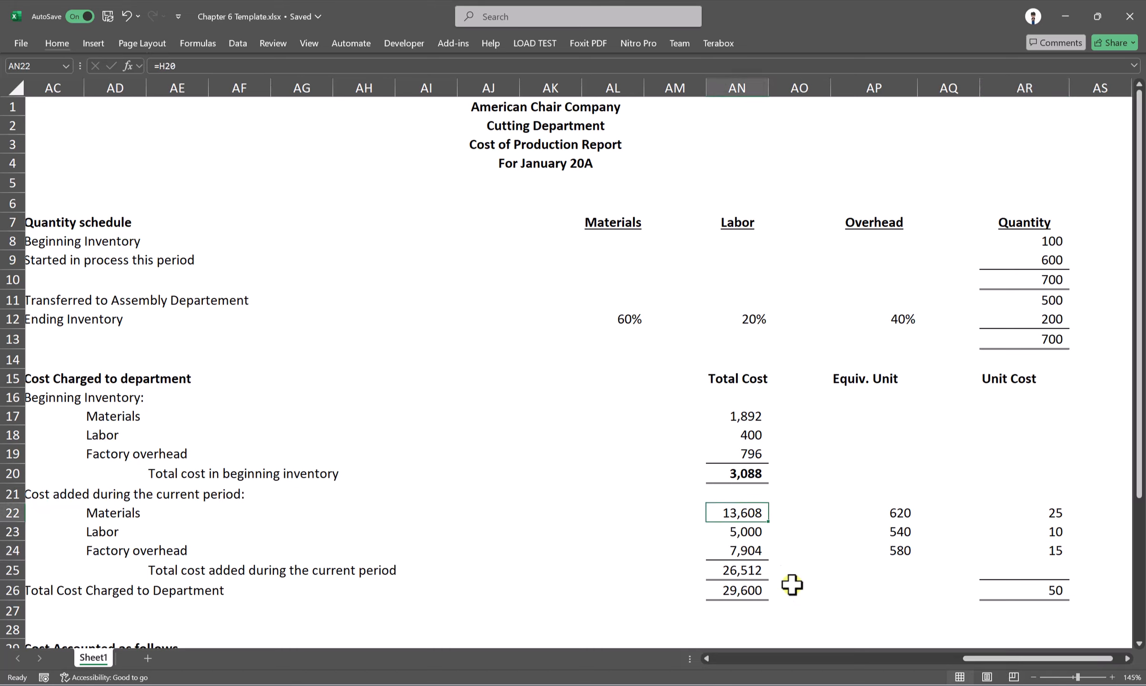
left_click(896, 514)
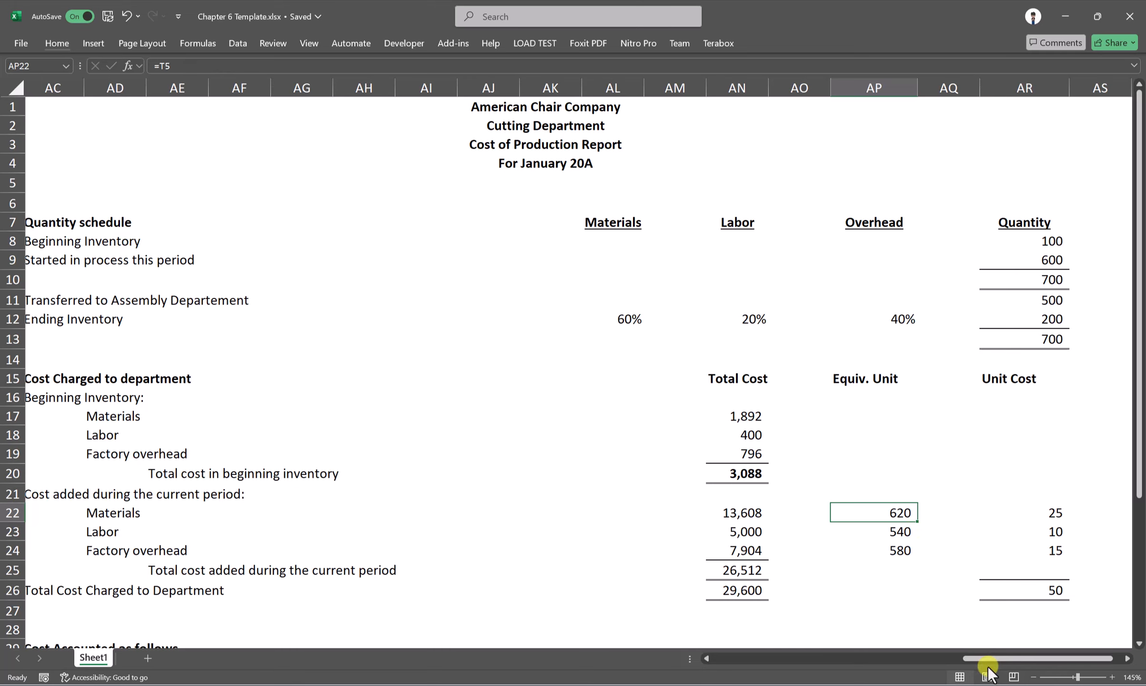
left_click_drag(982, 659, 987, 655)
left_click(824, 416)
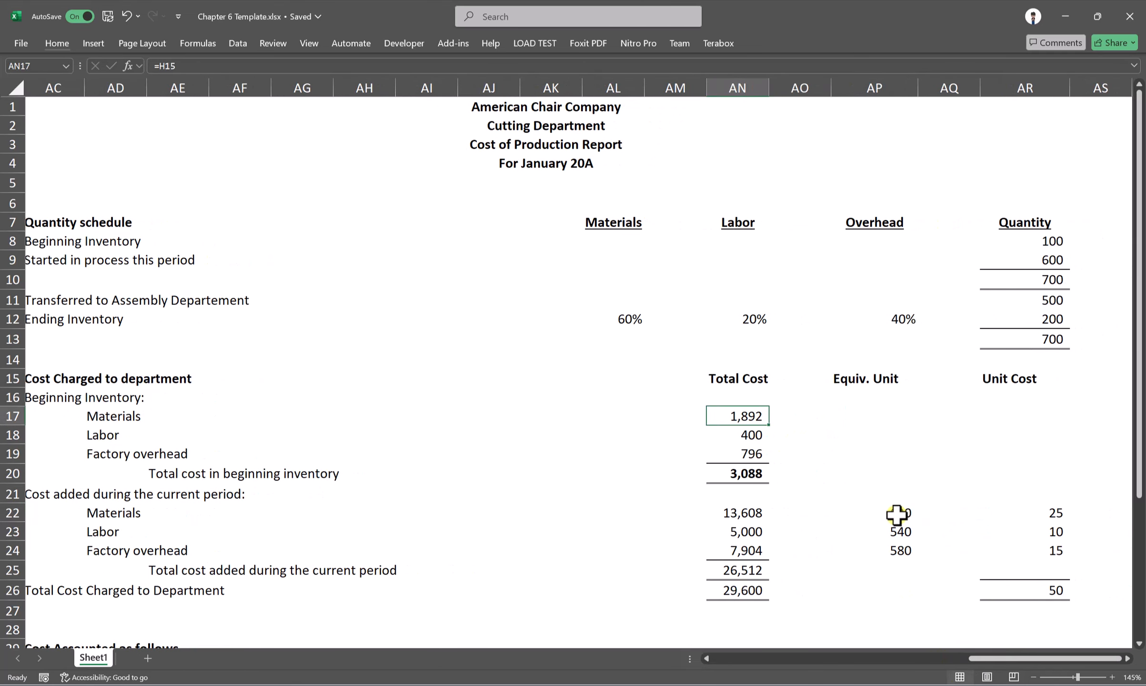
left_click(902, 514)
left_click_drag(1046, 513, 1037, 548)
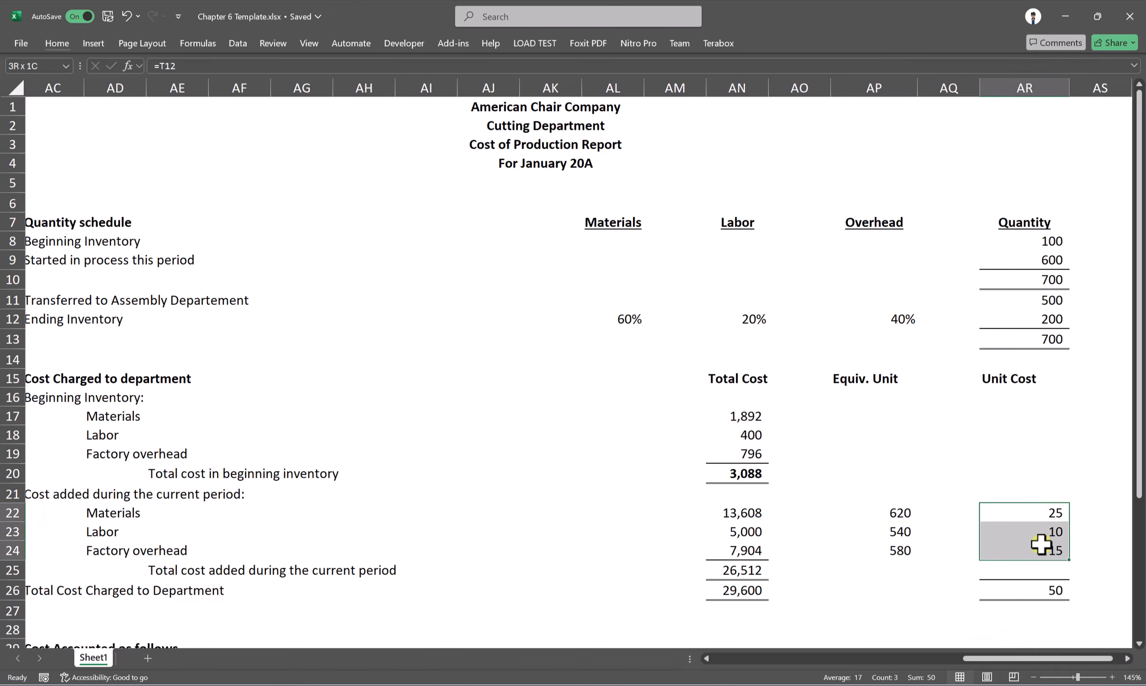
left_click(1031, 512)
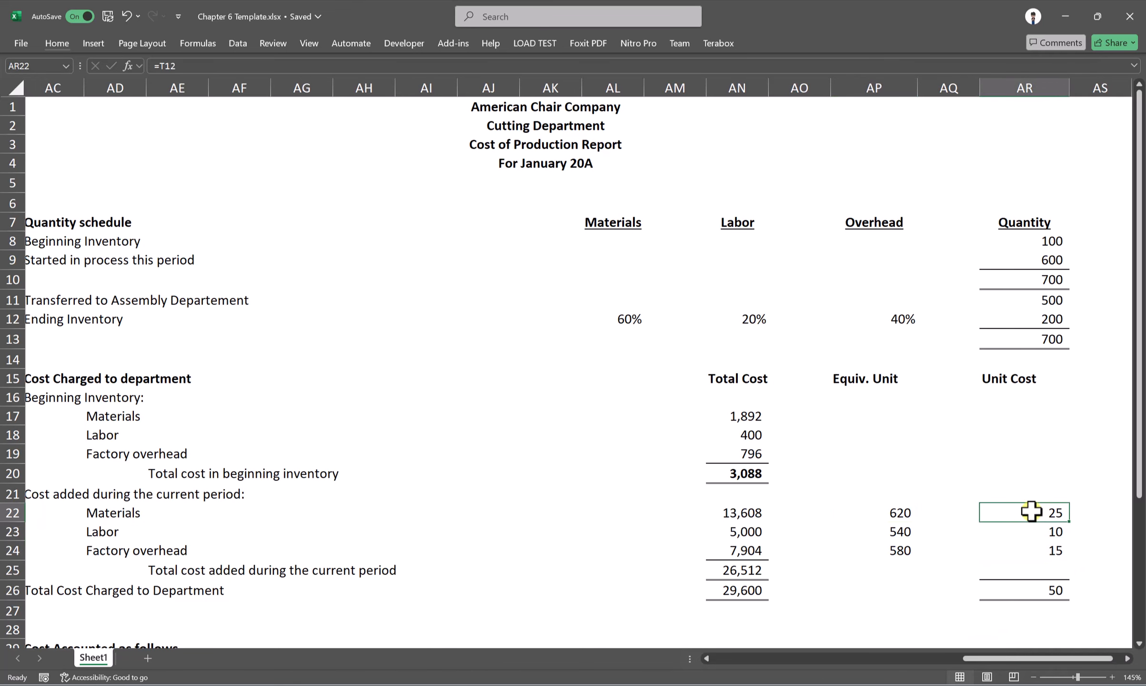
left_click(1038, 548)
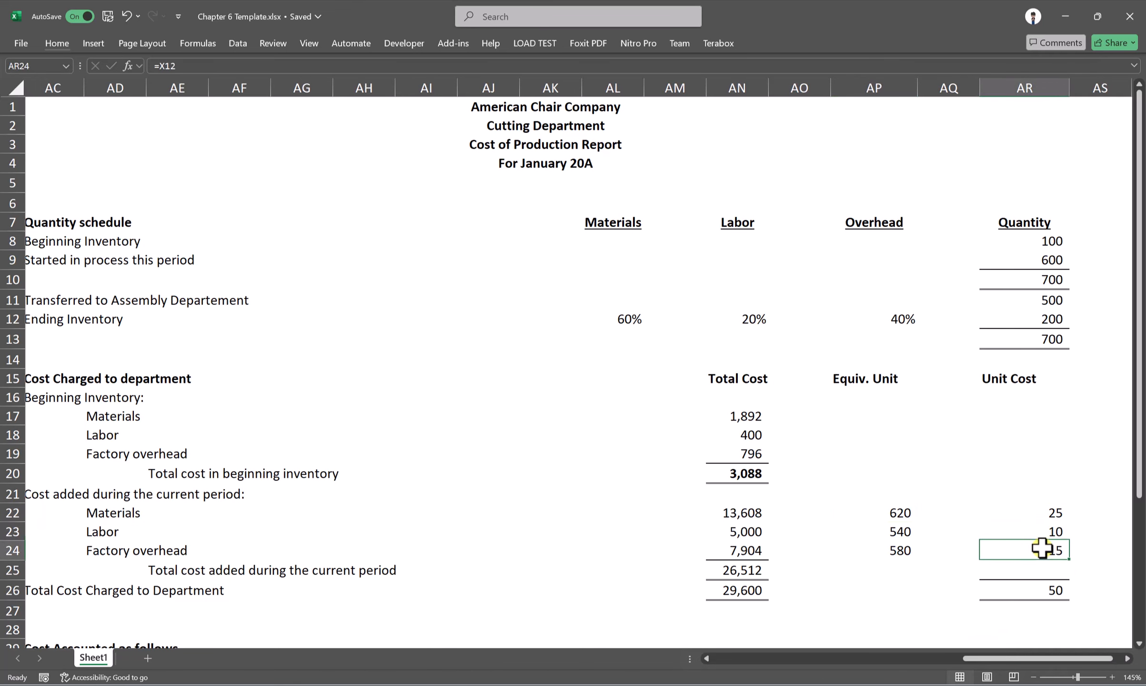
Trace the AR22 unit cost formula to the cost per equivalent unit row in T12:X12.
double_click(1047, 516)
key("Return")
key("Return")
left_click_drag(1011, 659, 857, 655)
left_click_drag(583, 329, 808, 333)
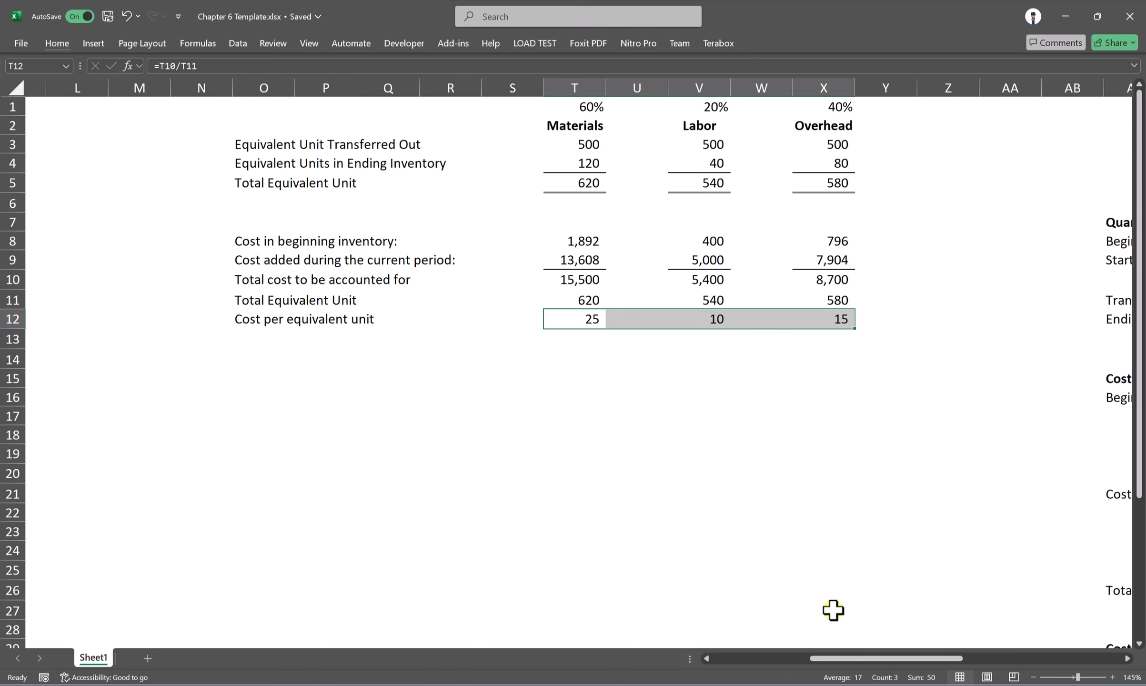
left_click_drag(860, 658, 1041, 659)
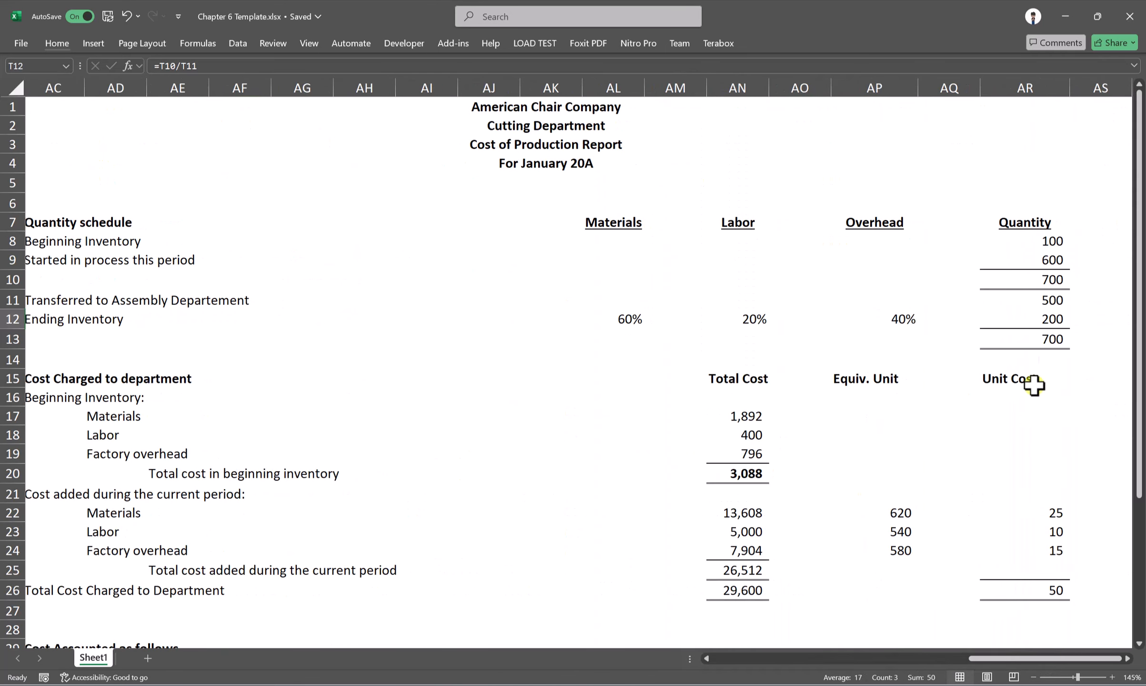
Check the unit costs in AR22:AR24 and the formula that totals them in AR26.
scroll(1035, 455, "down", 2)
left_click_drag(1037, 403, 1032, 436)
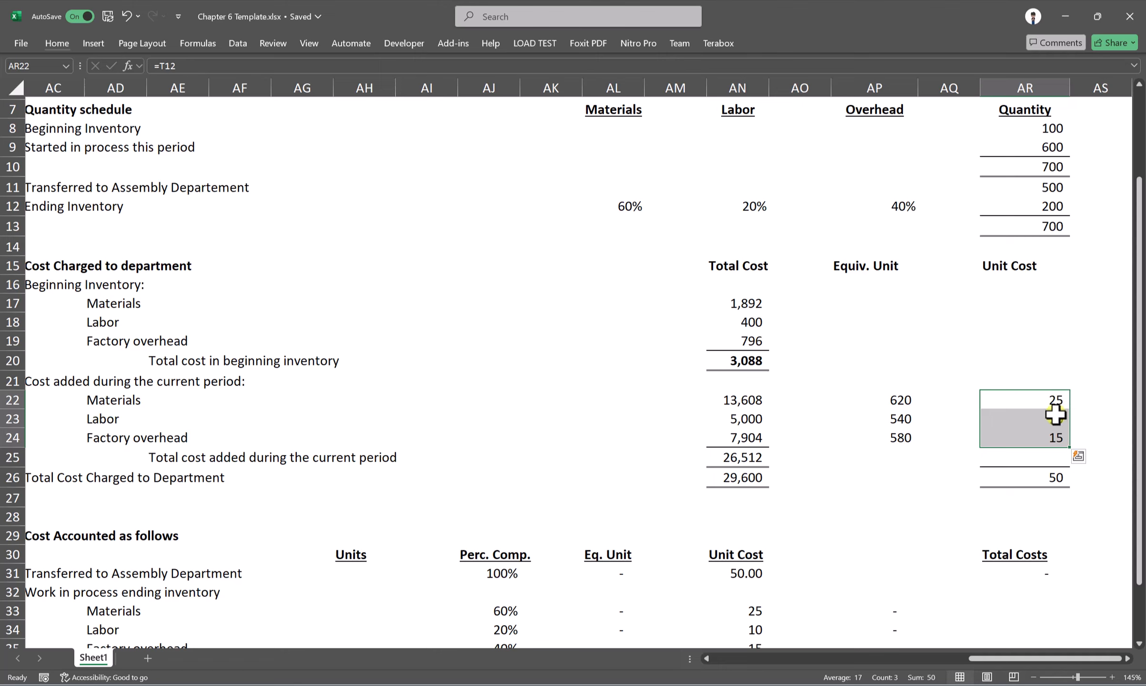
left_click(1052, 482)
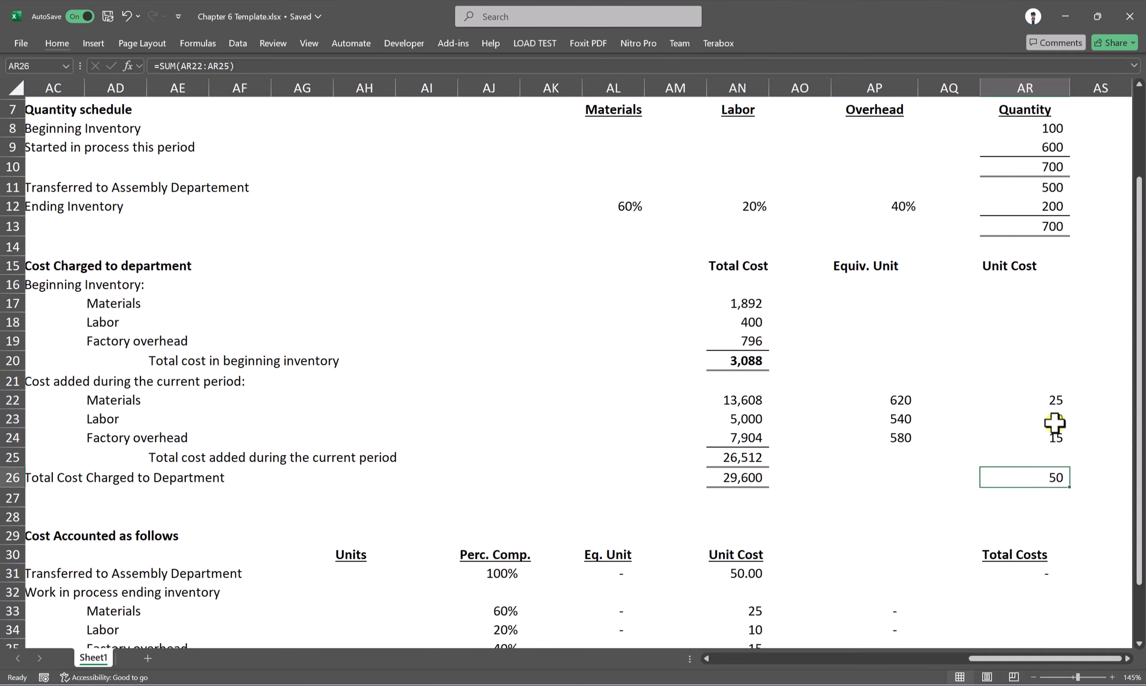
left_click(1049, 399)
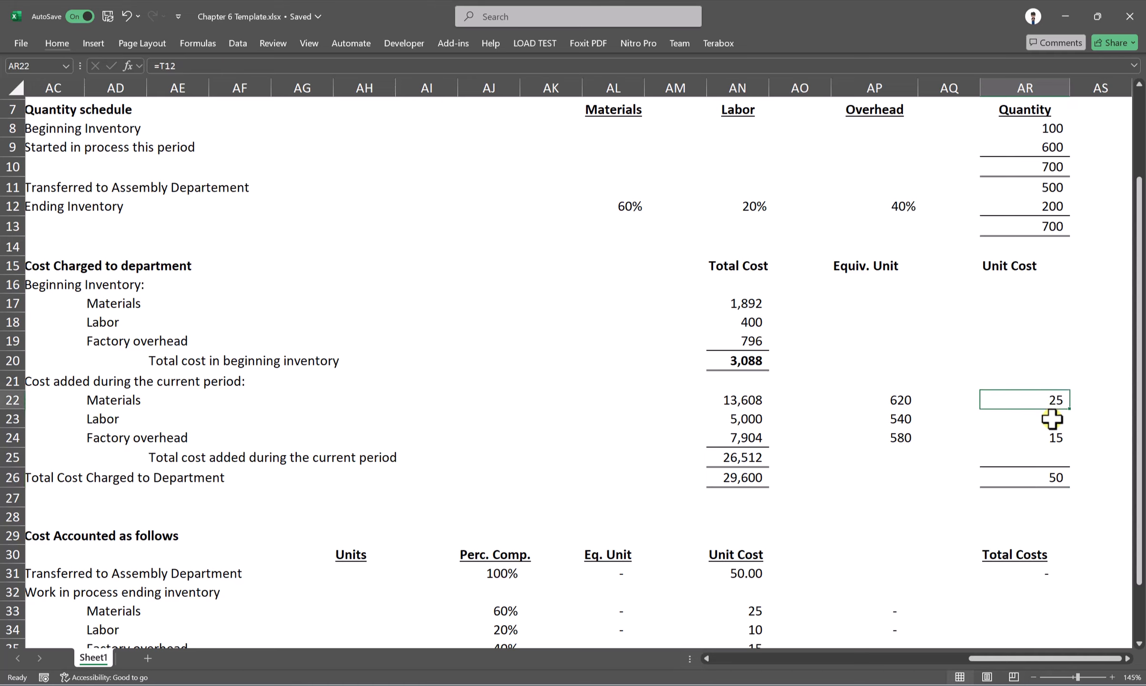
Compare the unit costs in AR22:AR24 with their sum in AR26, and check the total cost charged to the department in AN26.
left_click(1051, 419)
left_click(1050, 435)
left_click_drag(1049, 399, 1045, 432)
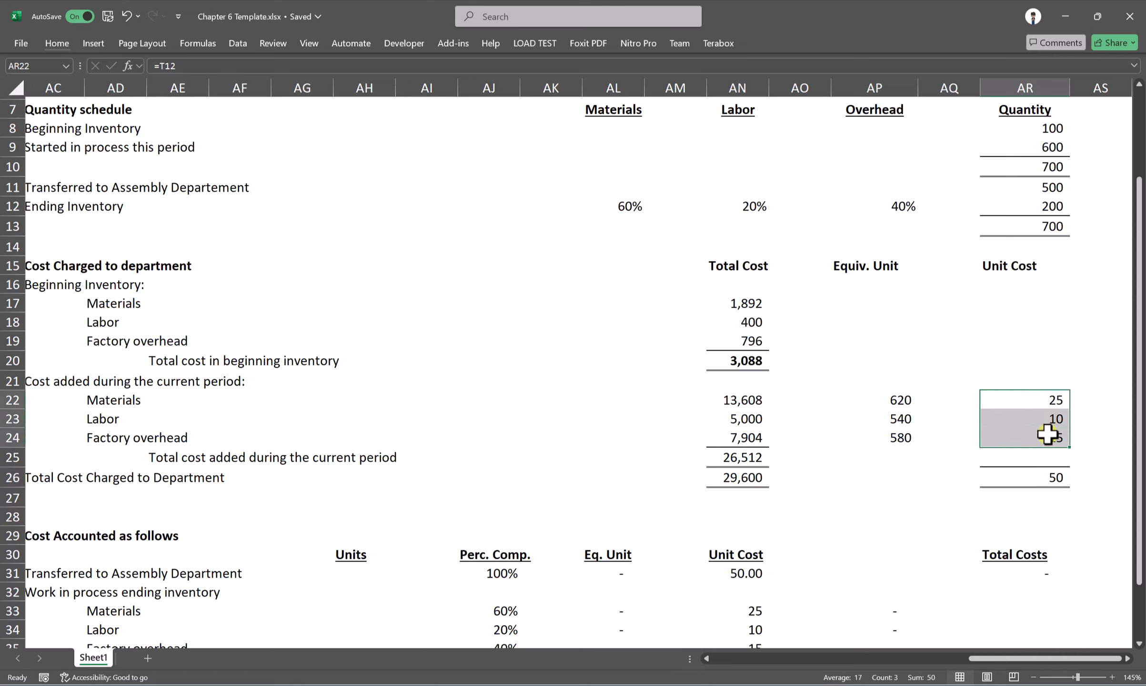
left_click(1049, 482)
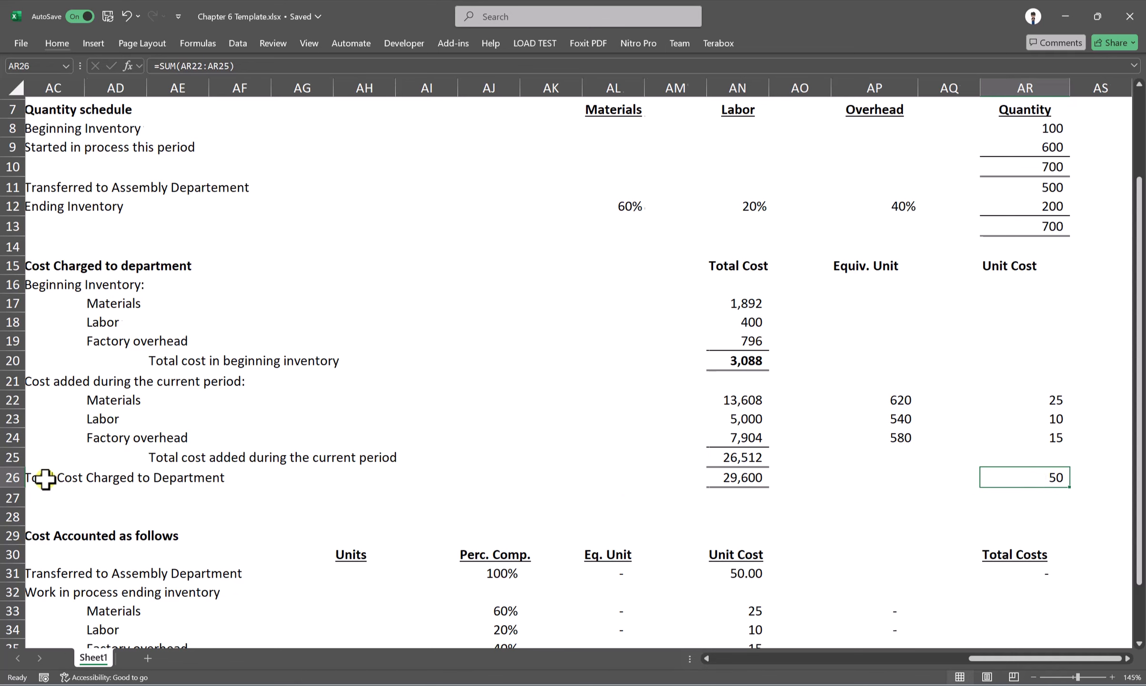
left_click_drag(44, 479, 152, 484)
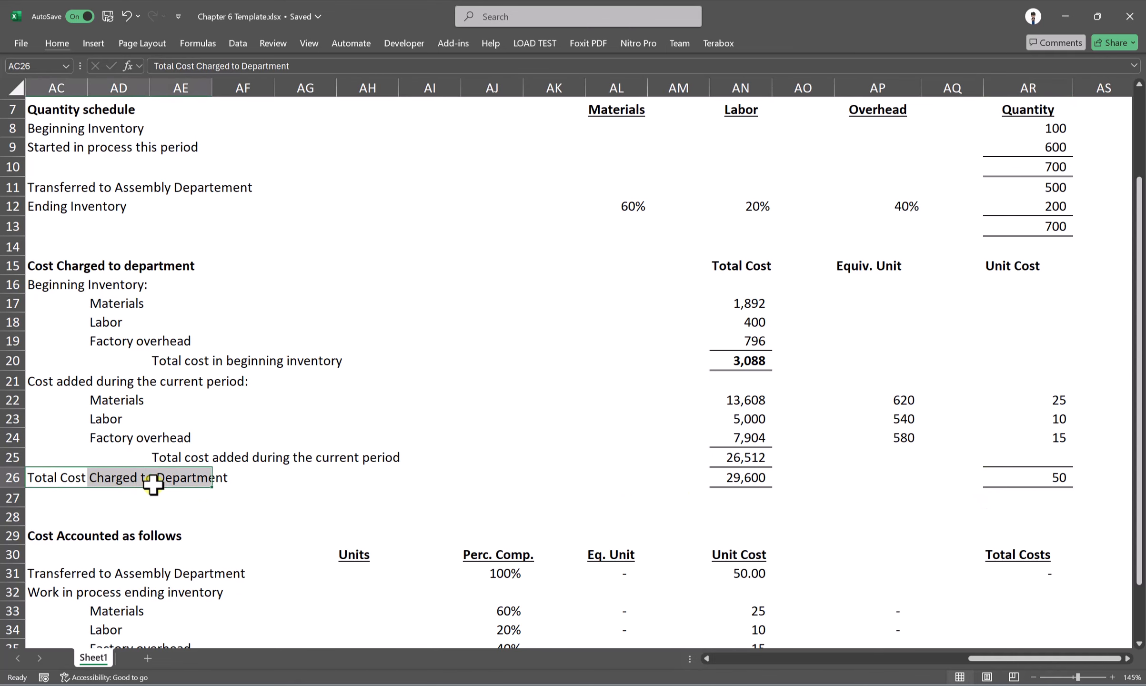
left_click(734, 478)
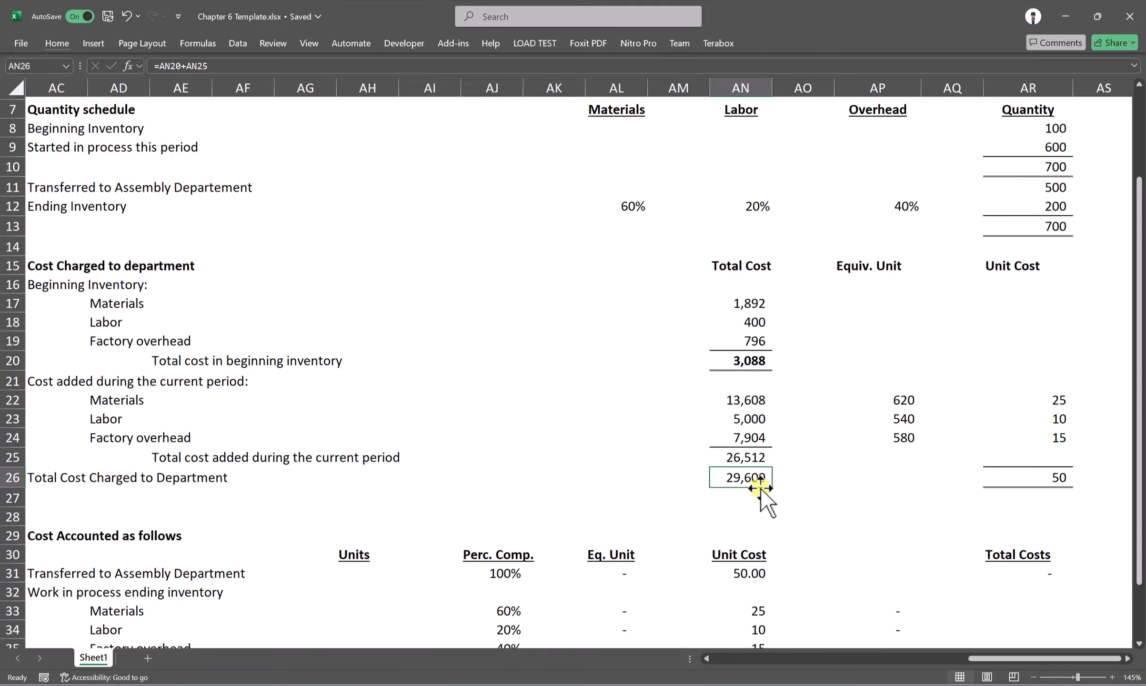
Switch to Chapter 4-6.pdf in Foxit PDF Editor and review Exhibit 6-1 and the average cost per equivalent unit table.
key("alt+Tab")
scroll(687, 431, "up", 10)
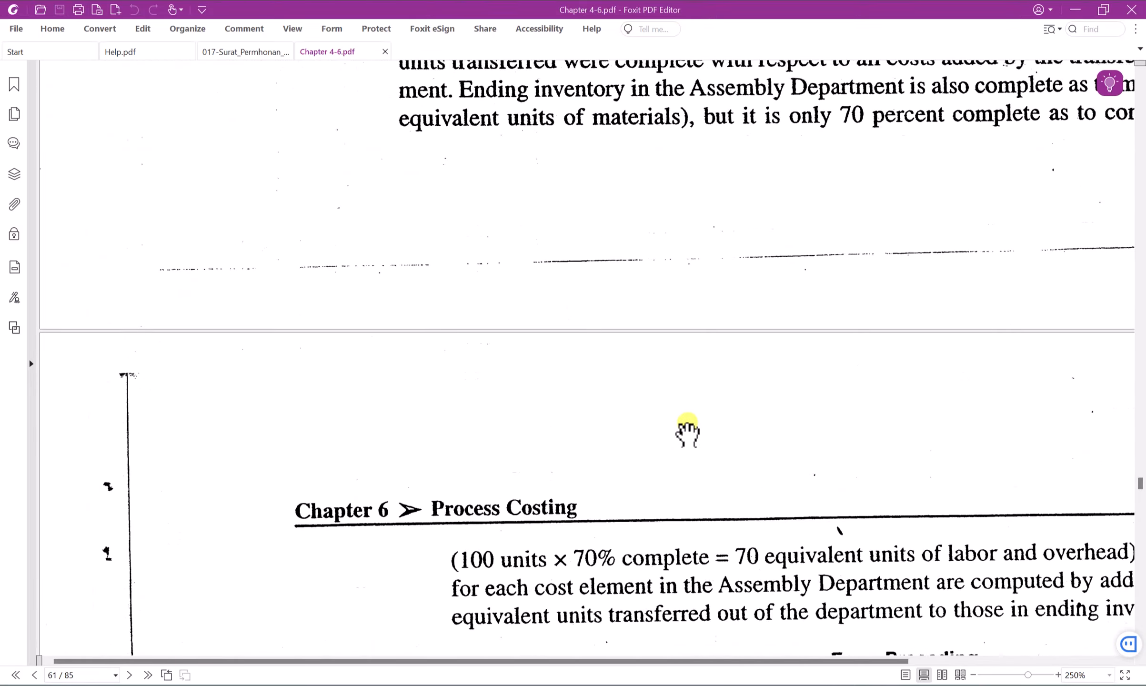
scroll(688, 432, "up", 12)
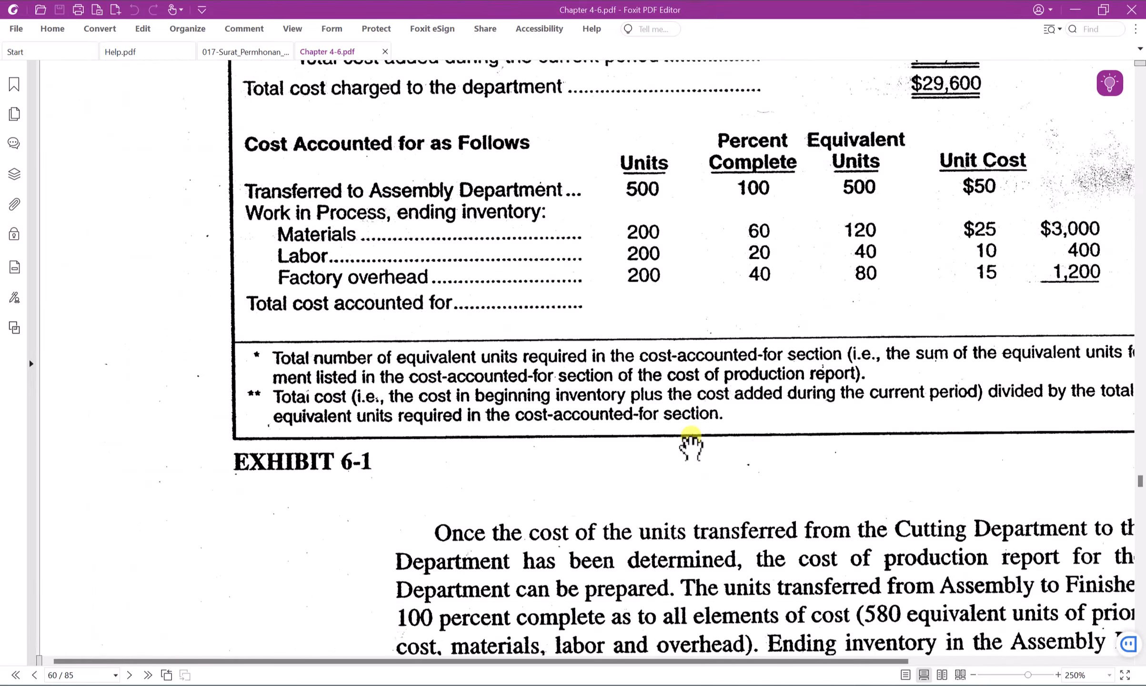
scroll(688, 445, "down", 10)
scroll(685, 440, "down", 2)
scroll(639, 445, "up", 5)
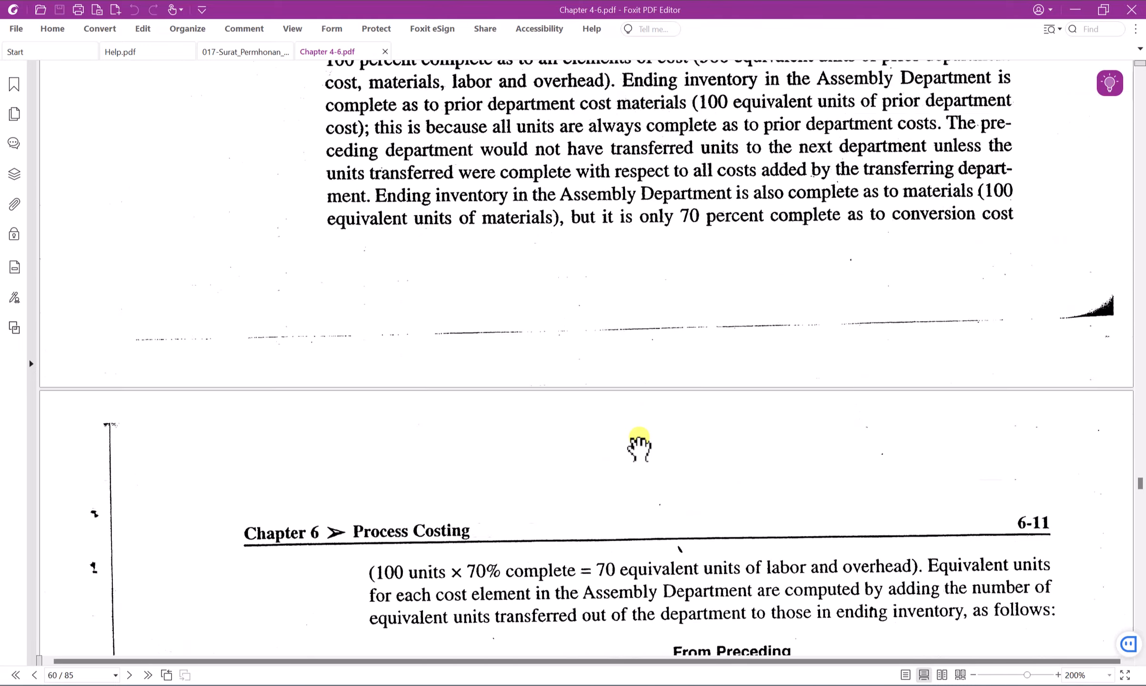
scroll(640, 445, "up", 15)
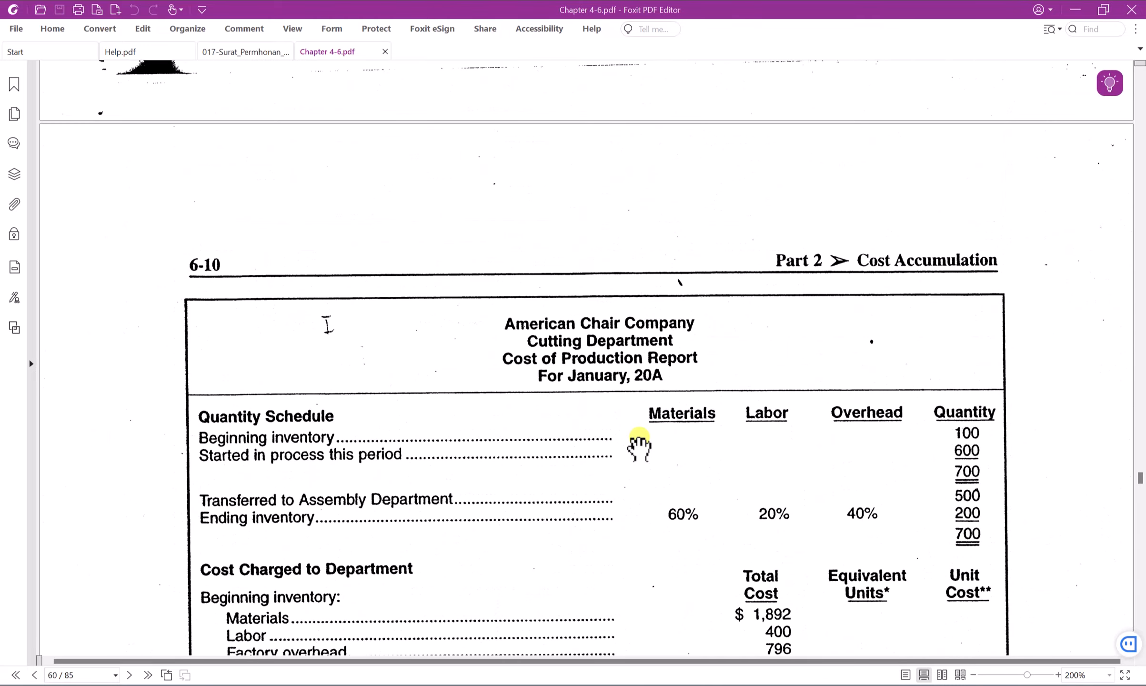
scroll(639, 446, "up", 14)
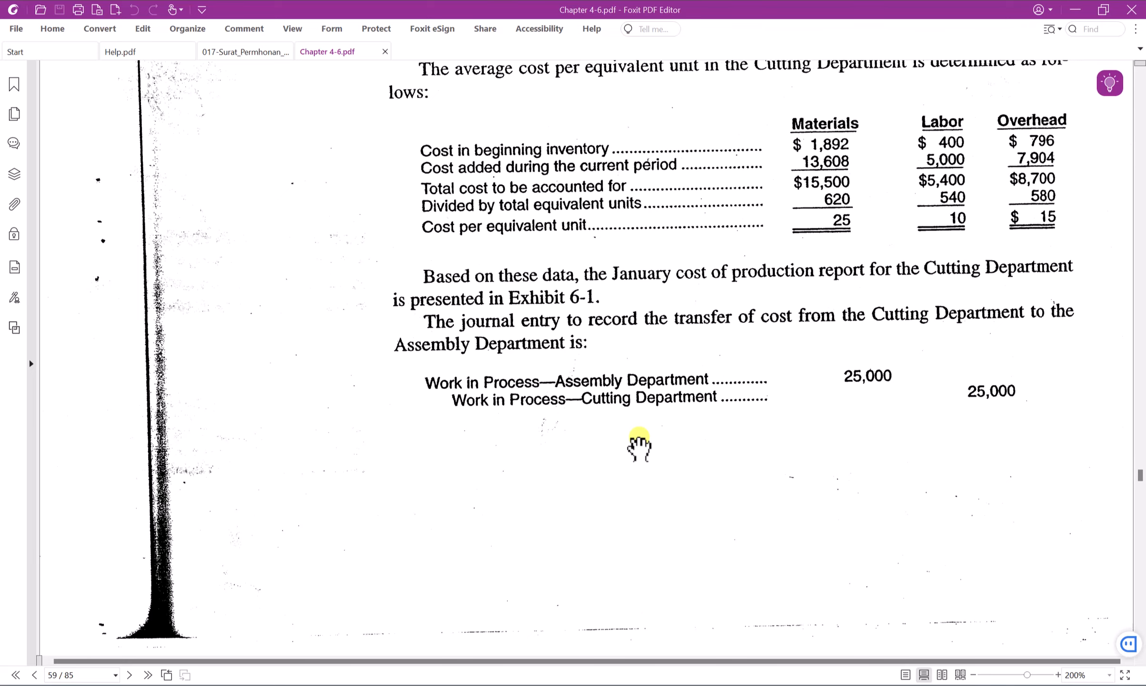
Return to the Excel template and review the cost of production report from its heading down to the Cost Accounted section.
key("alt+Tab")
scroll(638, 435, "down", 4)
scroll(638, 436, "up", 4)
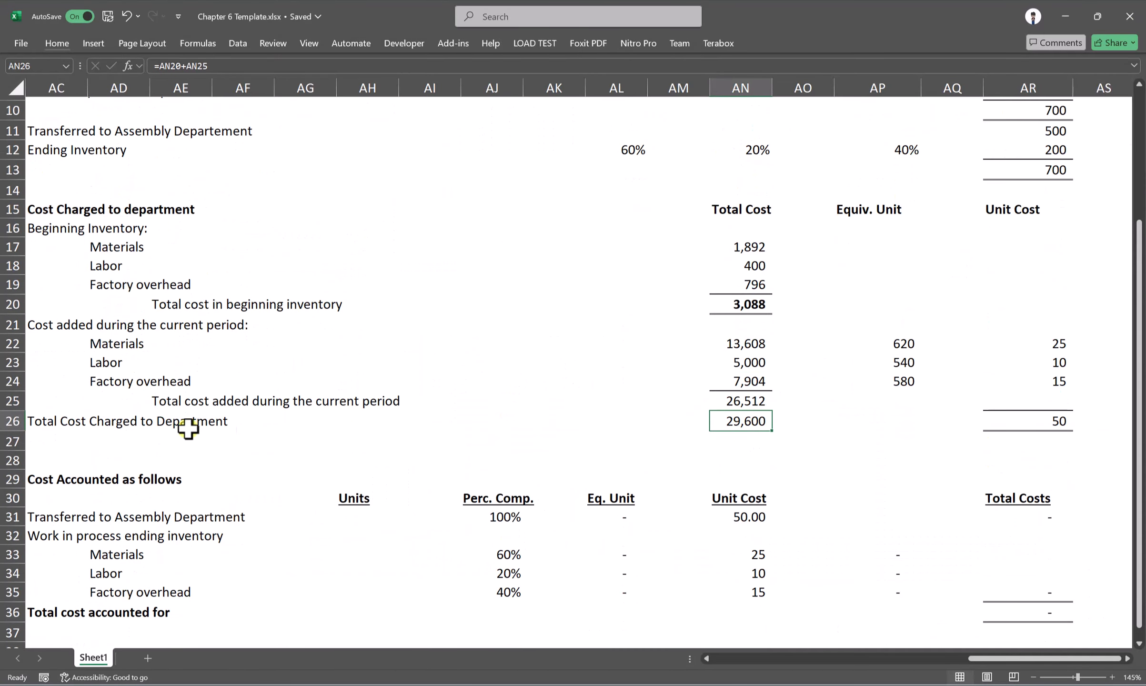
left_click(47, 422)
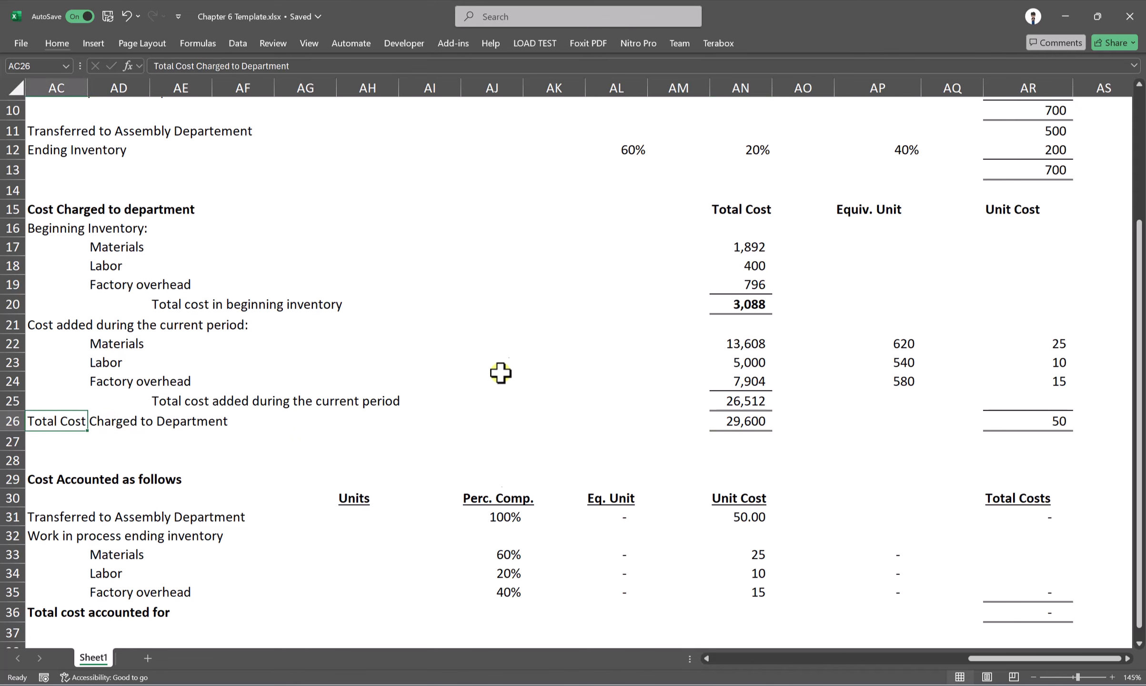
scroll(576, 225, "up", 3)
scroll(503, 226, "down", 1)
scroll(503, 226, "up", 1)
left_click(508, 142)
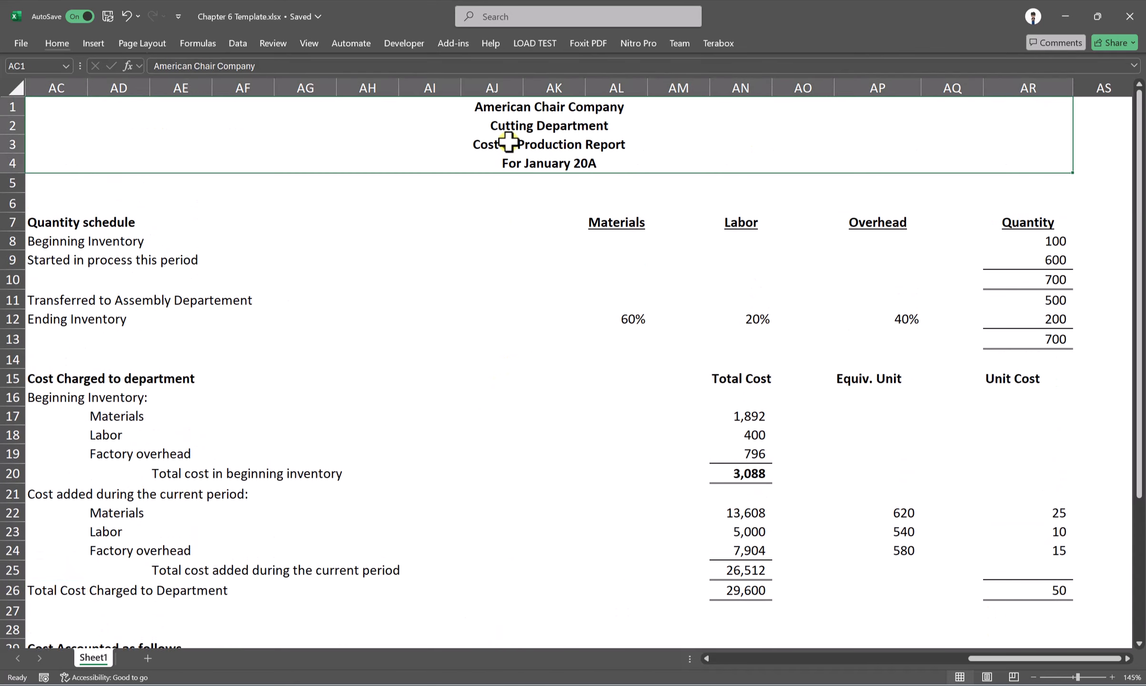
scroll(545, 418, "down", 4)
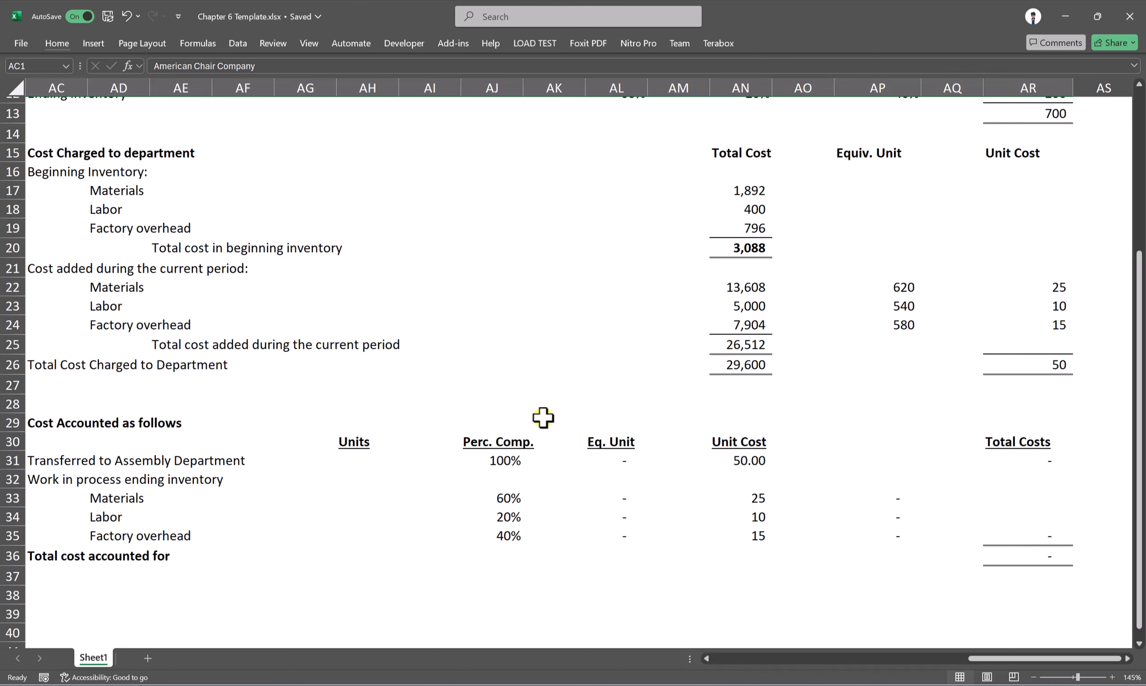
Switch back to the PDF and examine the Exhibit 6-1 report and the journal entry transferring cost to the Assembly Department.
key("alt+Tab")
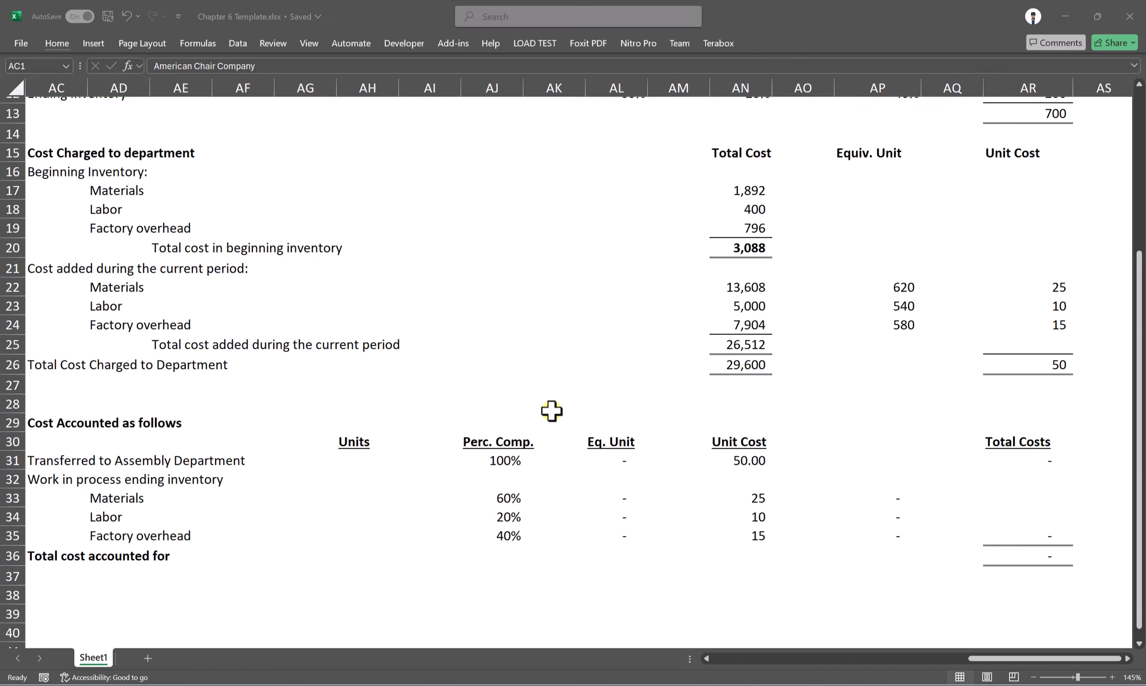
scroll(638, 428, "down", 1)
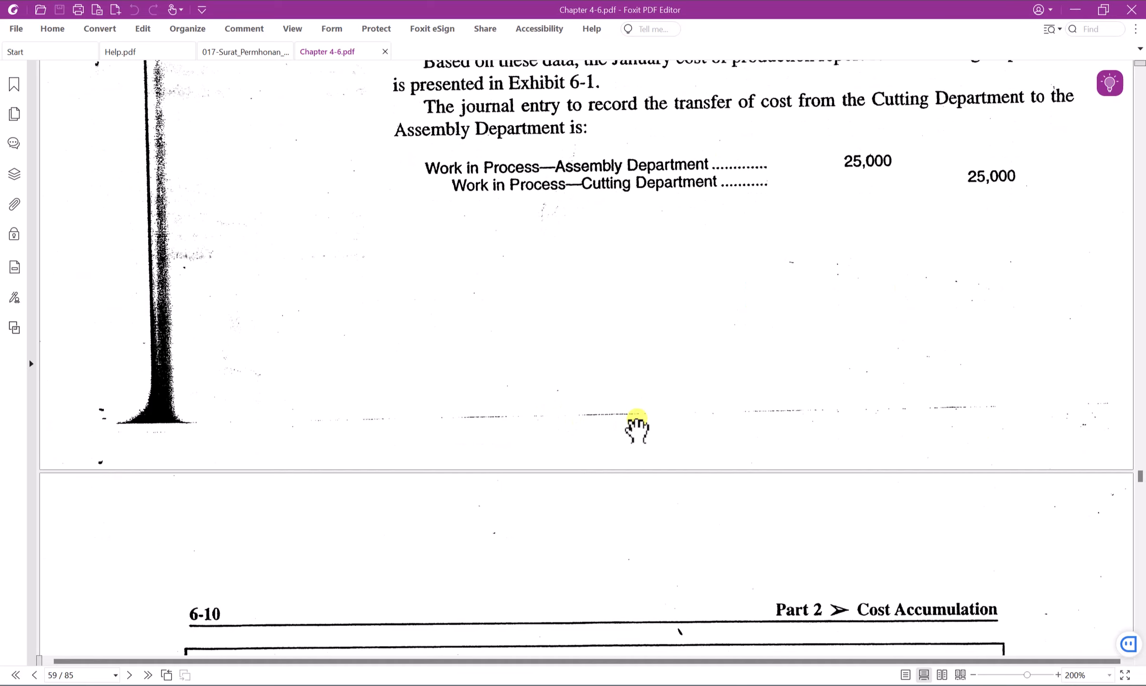
scroll(636, 427, "down", 7)
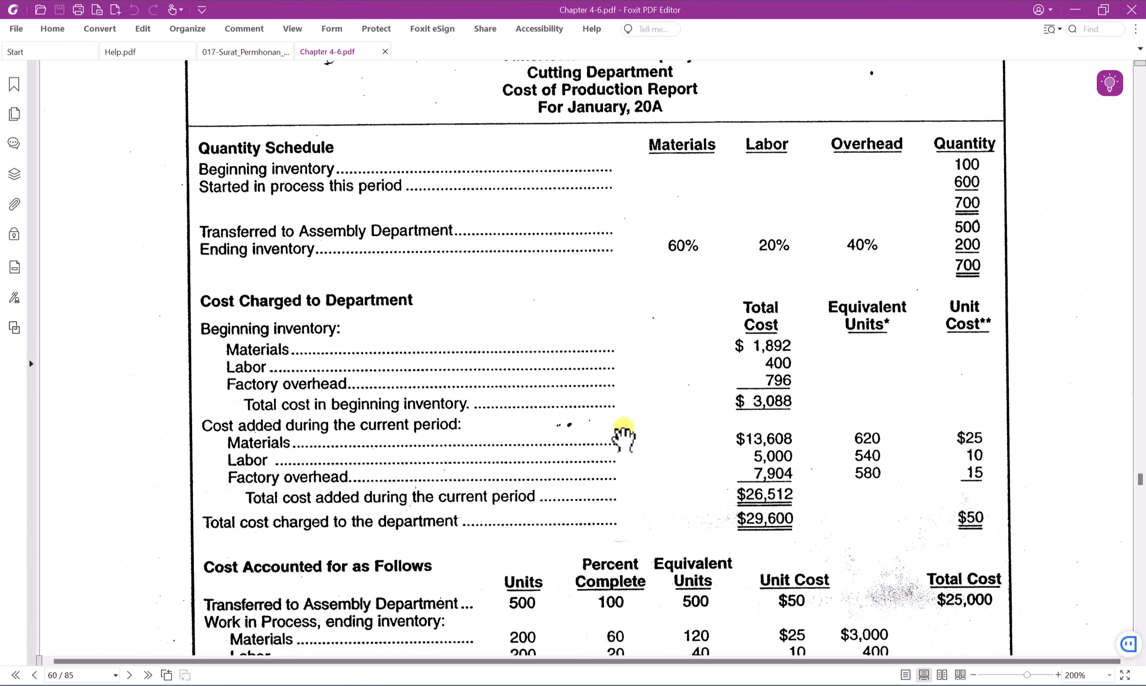
scroll(623, 435, "up", 1)
scroll(624, 435, "down", 2)
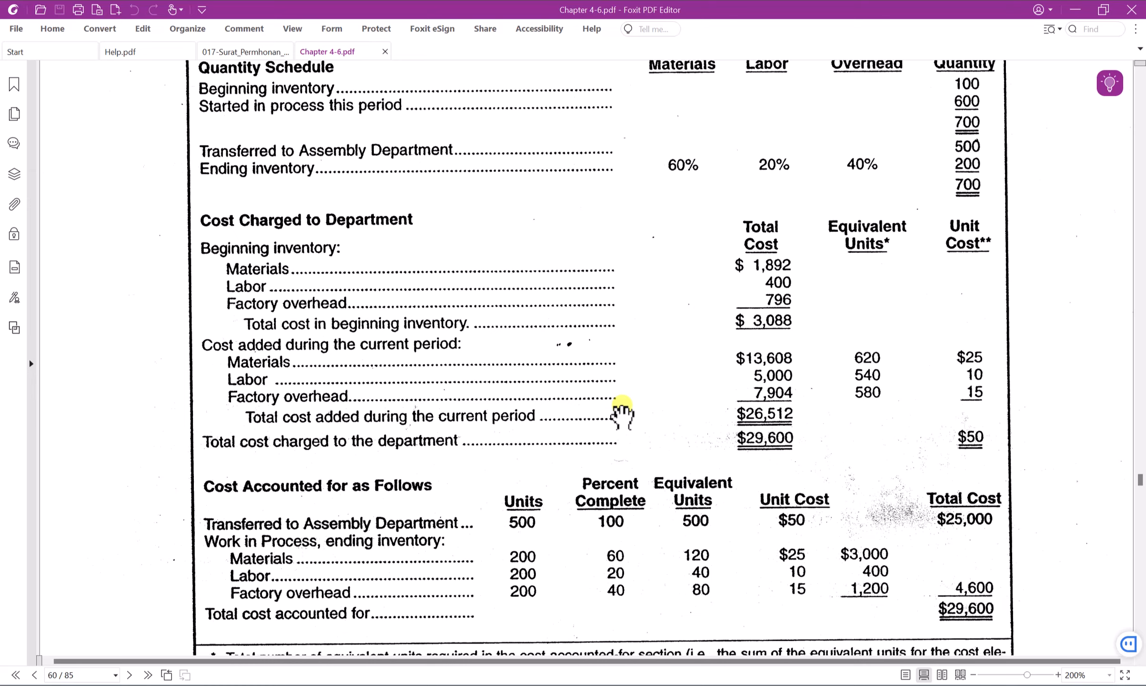
scroll(647, 435, "up", 14)
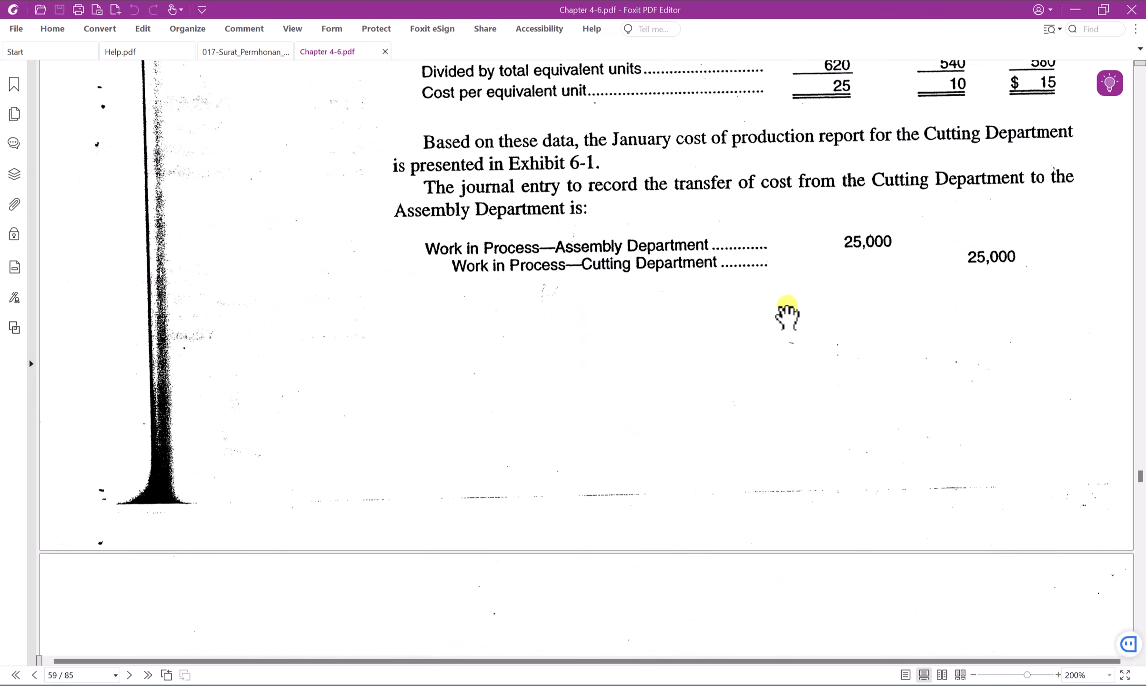
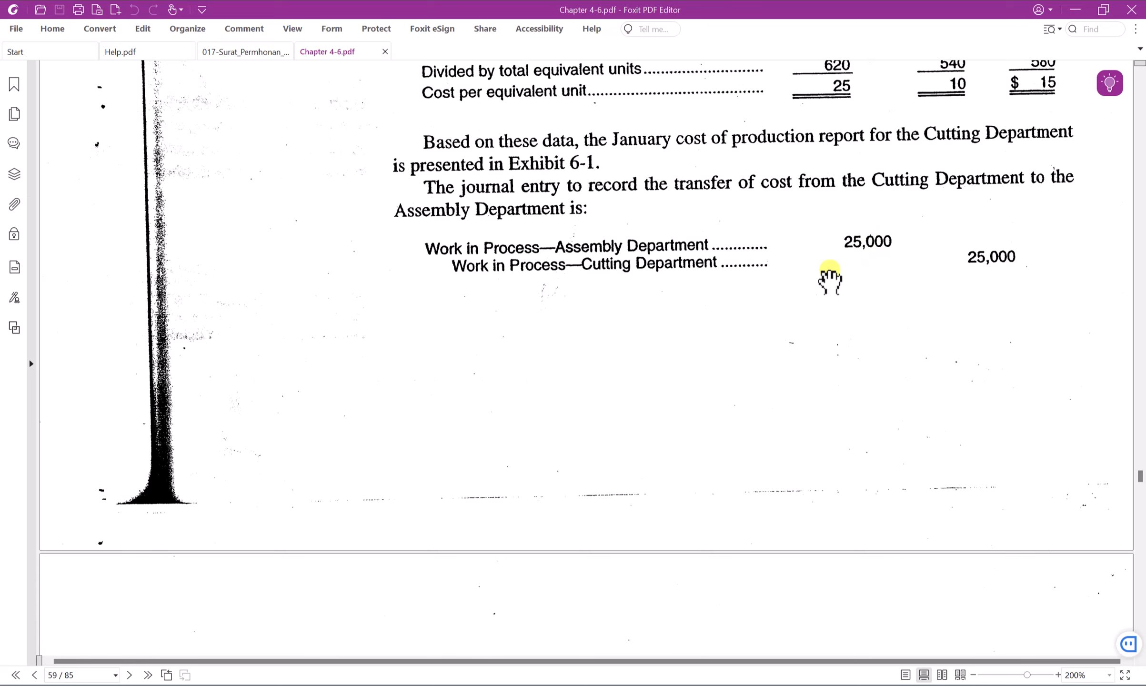
scroll(849, 266, "up", 1)
scroll(849, 265, "down", 2)
Go back to the Excel source data and check the Cutting Department's units transferred to the Assembly Department in H5.
key("alt+Tab")
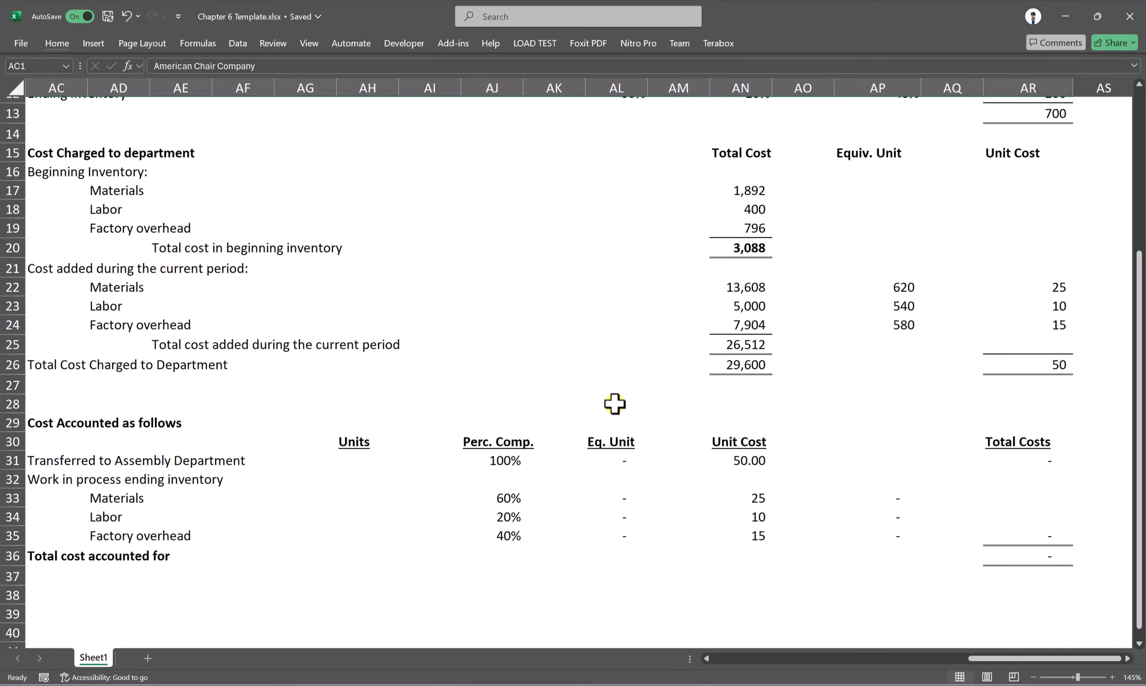
left_click_drag(979, 656, 707, 662)
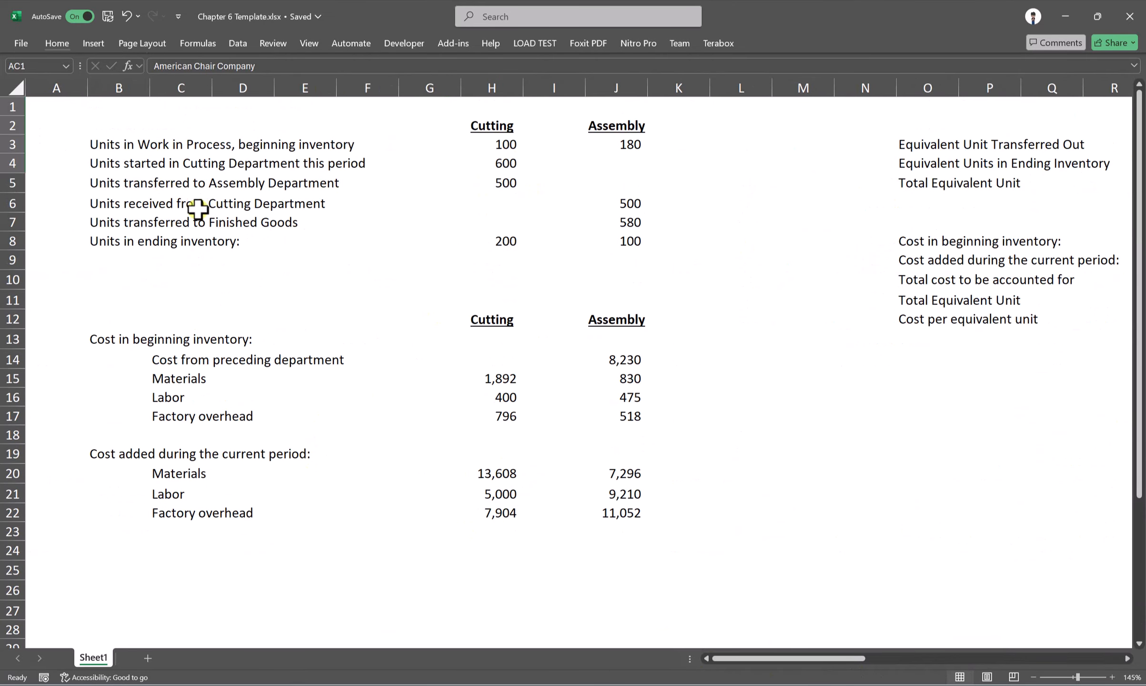
left_click_drag(165, 183, 384, 183)
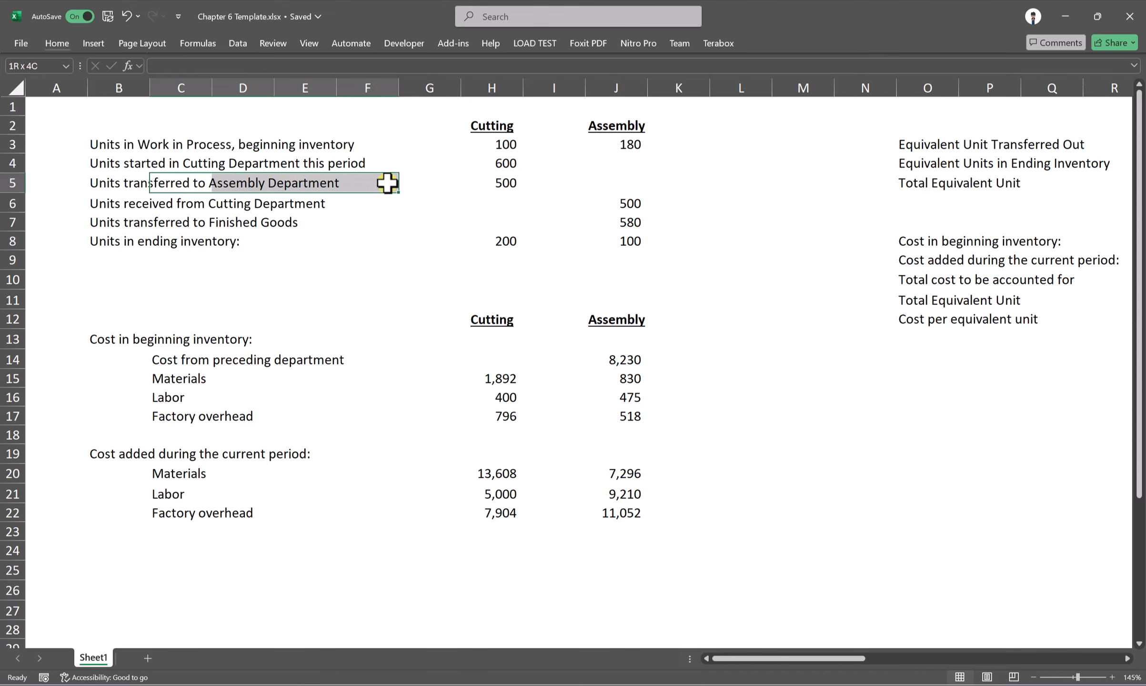
left_click(509, 182)
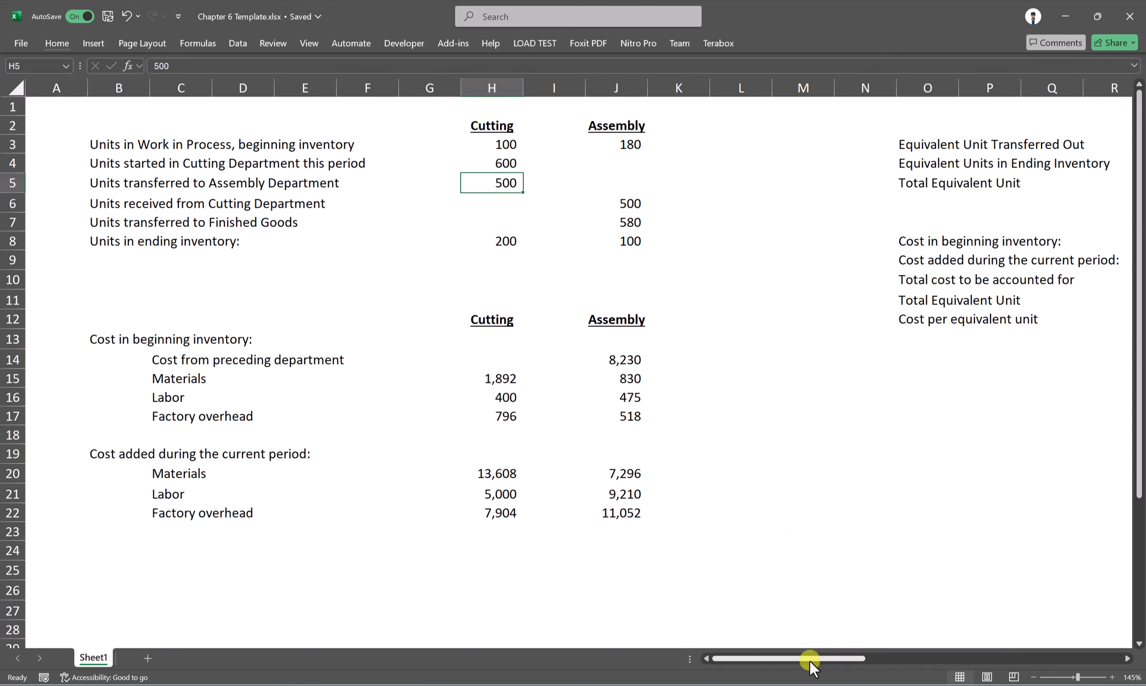
Link the Units cell AH31 in the Transferred to Assembly Department row to the source quantity with =H5.
left_click_drag(809, 660, 1030, 658)
scroll(997, 596, "down", 6)
left_click(262, 347)
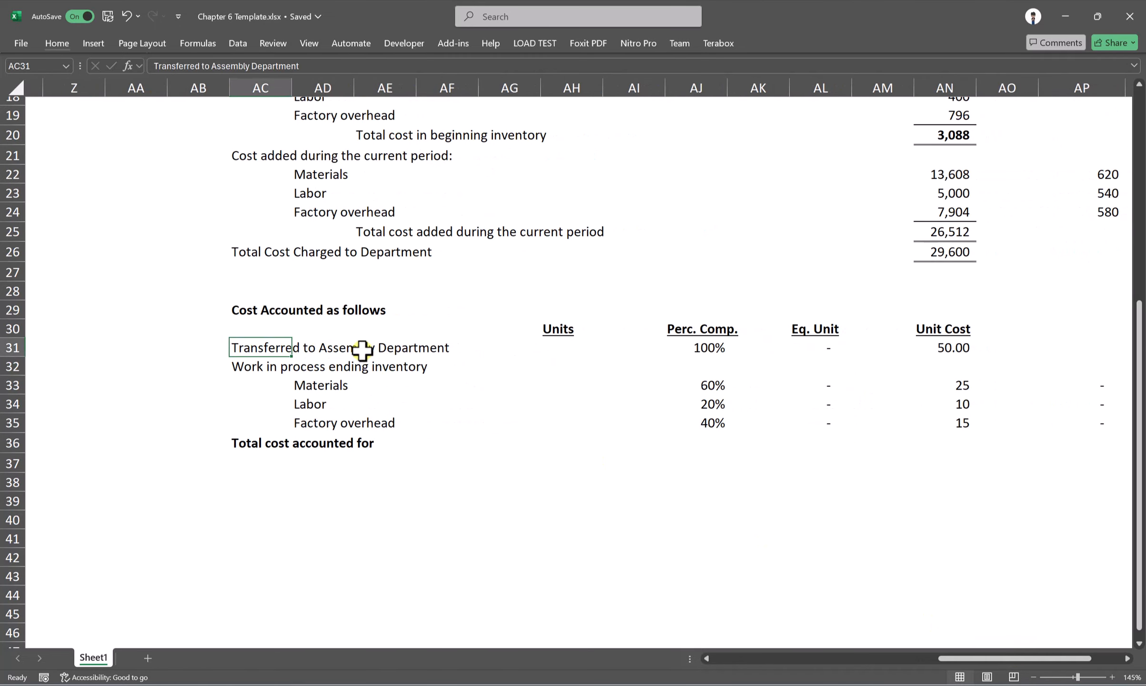
left_click(555, 349)
type("5")
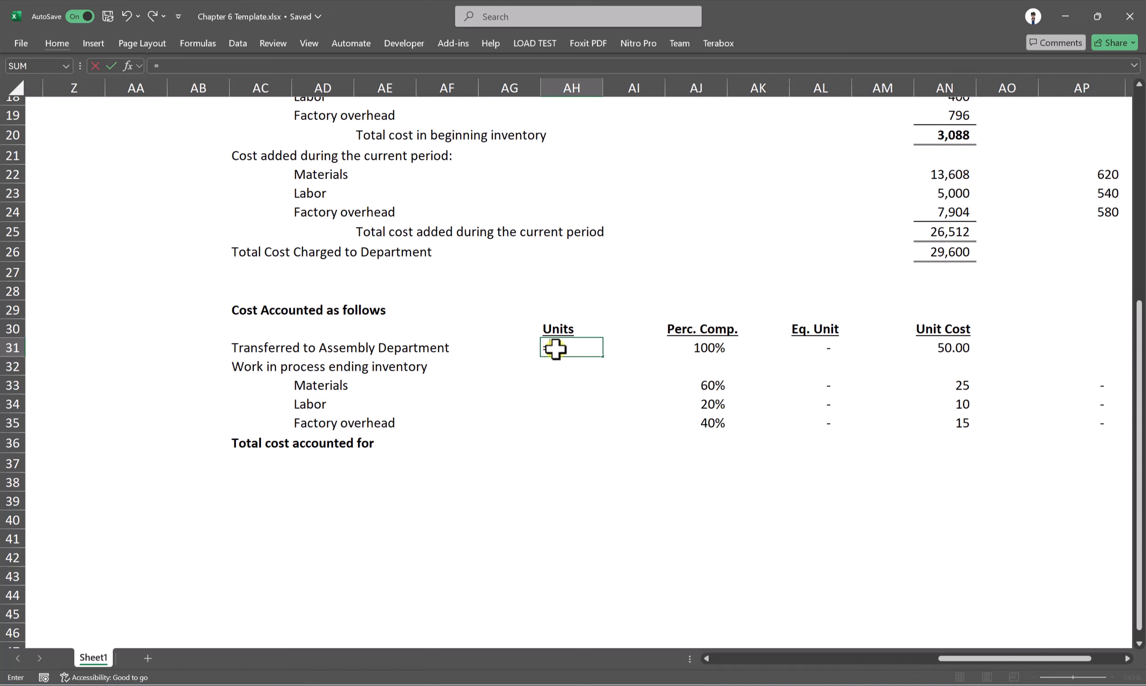
left_click_drag(958, 661, 753, 658)
left_click(353, 193)
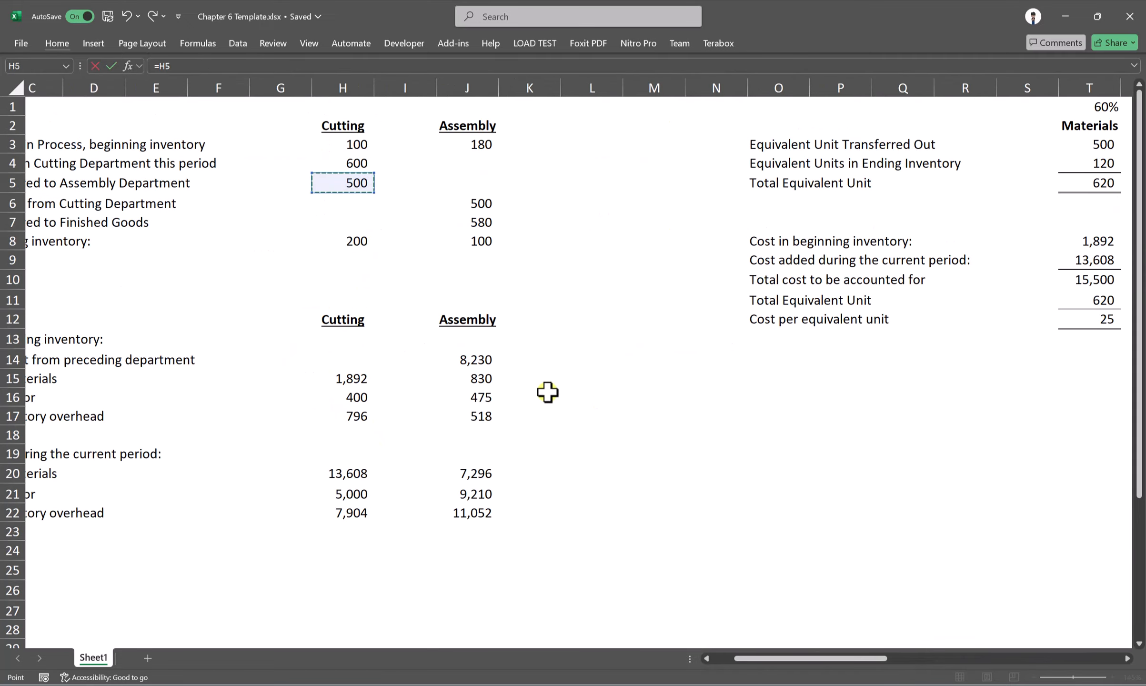
key("Return")
key("Down")
key("Down")
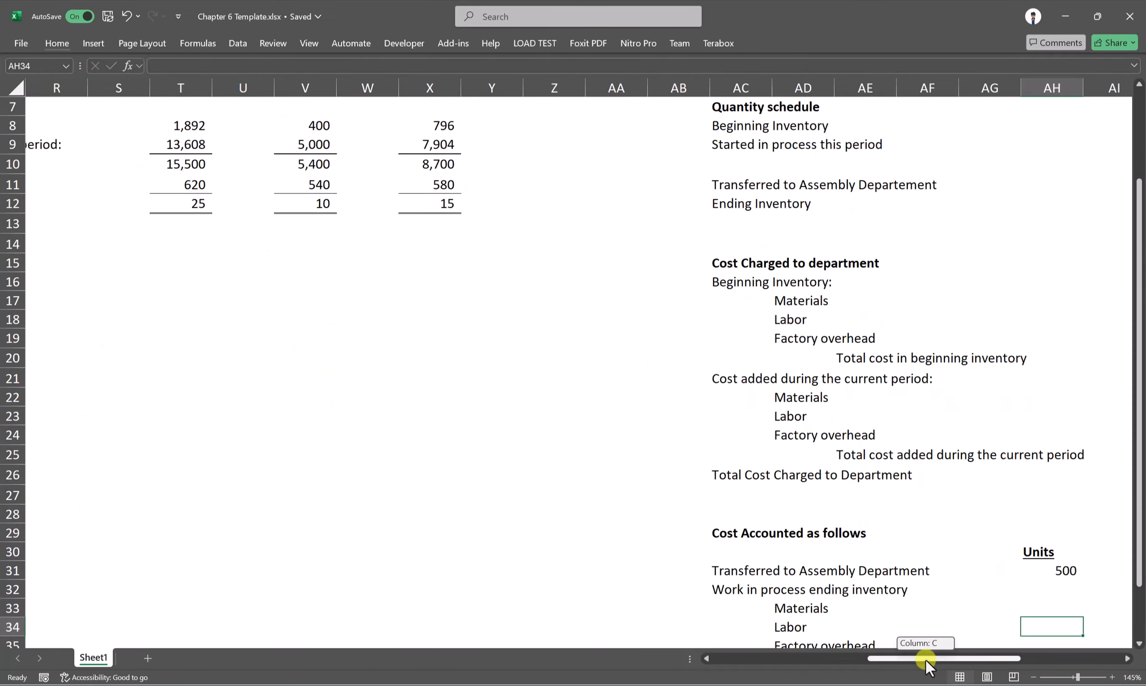
Check row 31's percent complete in AJ31, equivalent unit formula in AL31 and the unit cost link to AR26 in AN31.
left_click_drag(926, 660, 1051, 654)
scroll(466, 399, "down", 4)
scroll(459, 403, "up", 1)
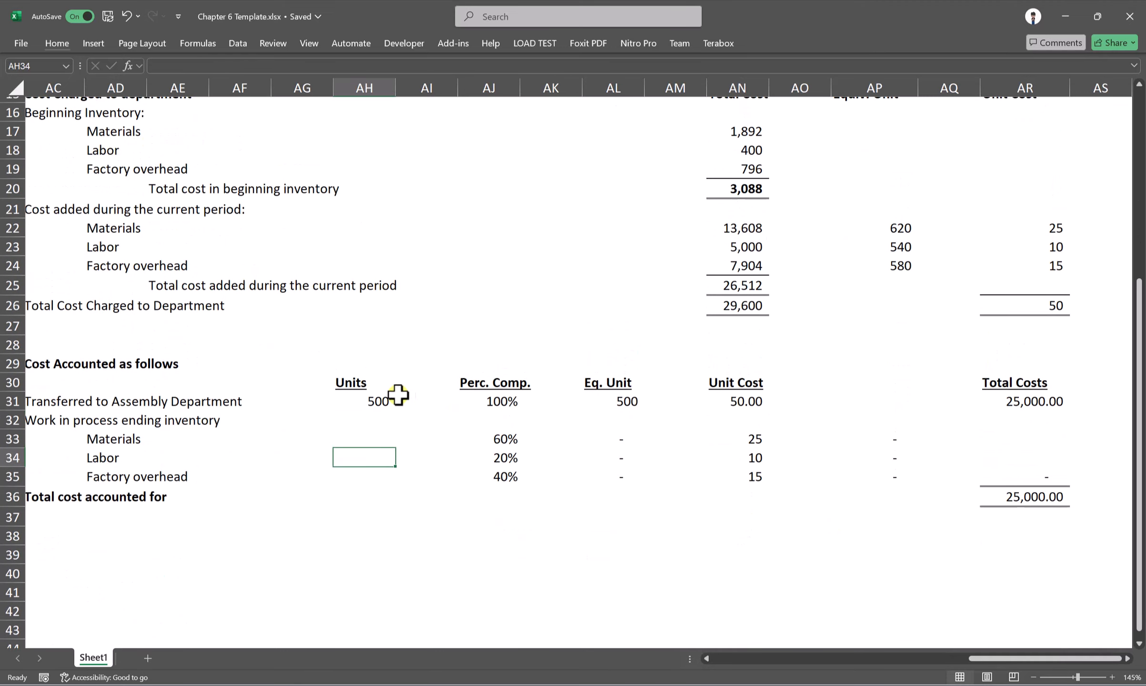
left_click(510, 402)
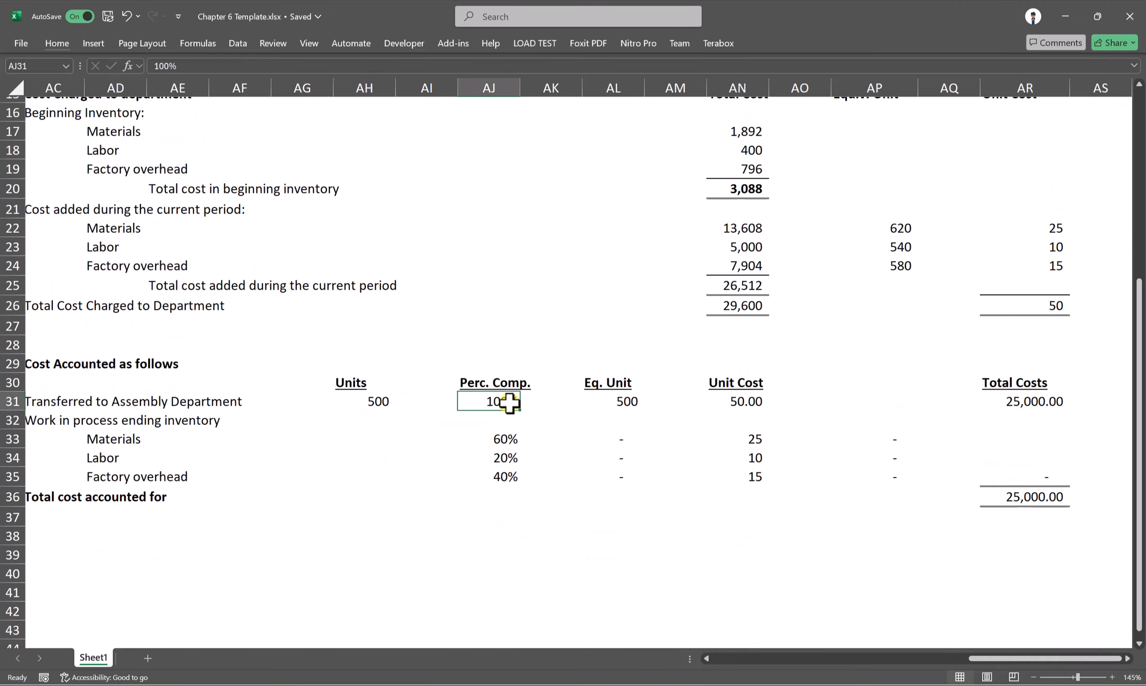
left_click(607, 405)
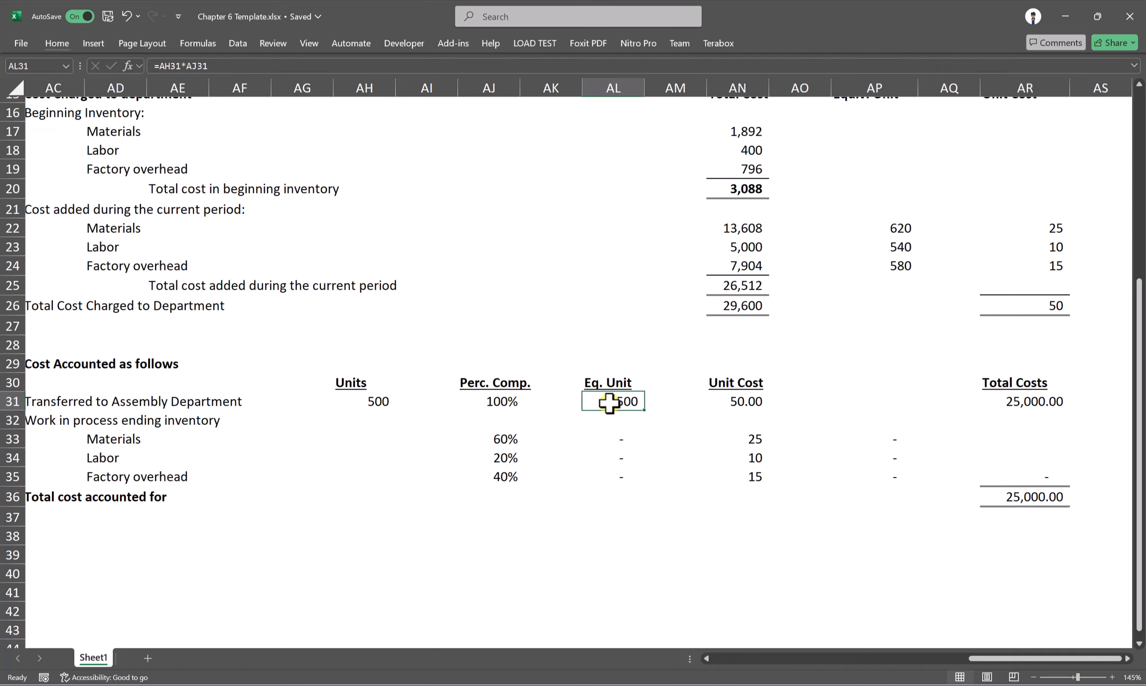
left_click(736, 405)
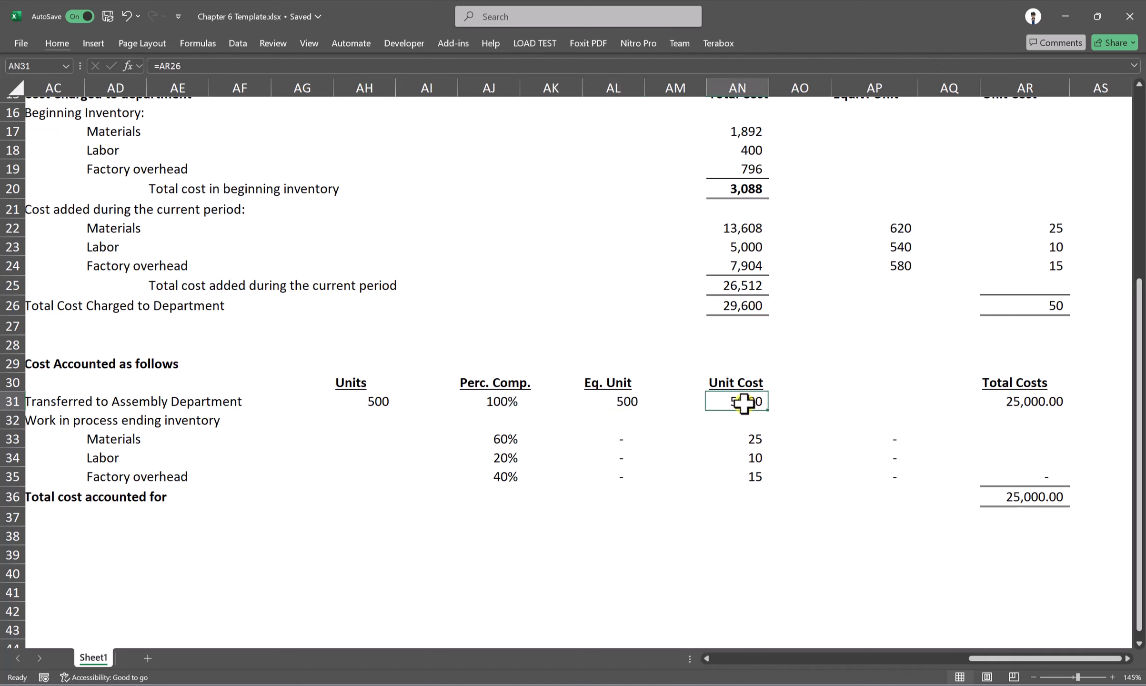
double_click(736, 405)
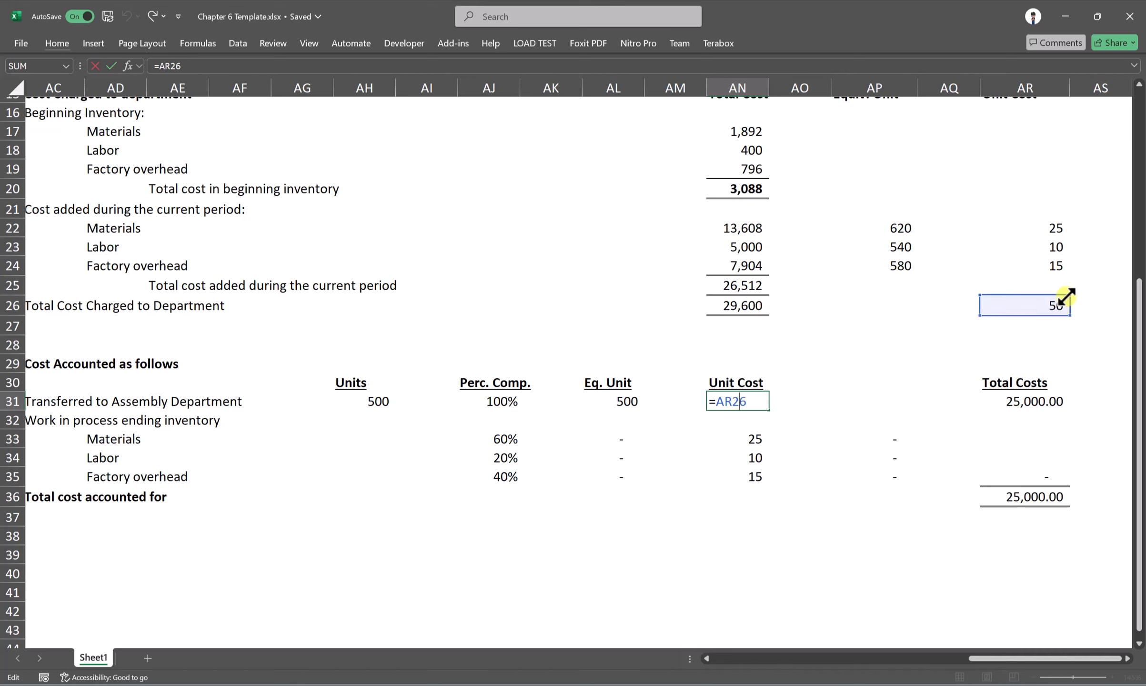
key("Return")
key("Return")
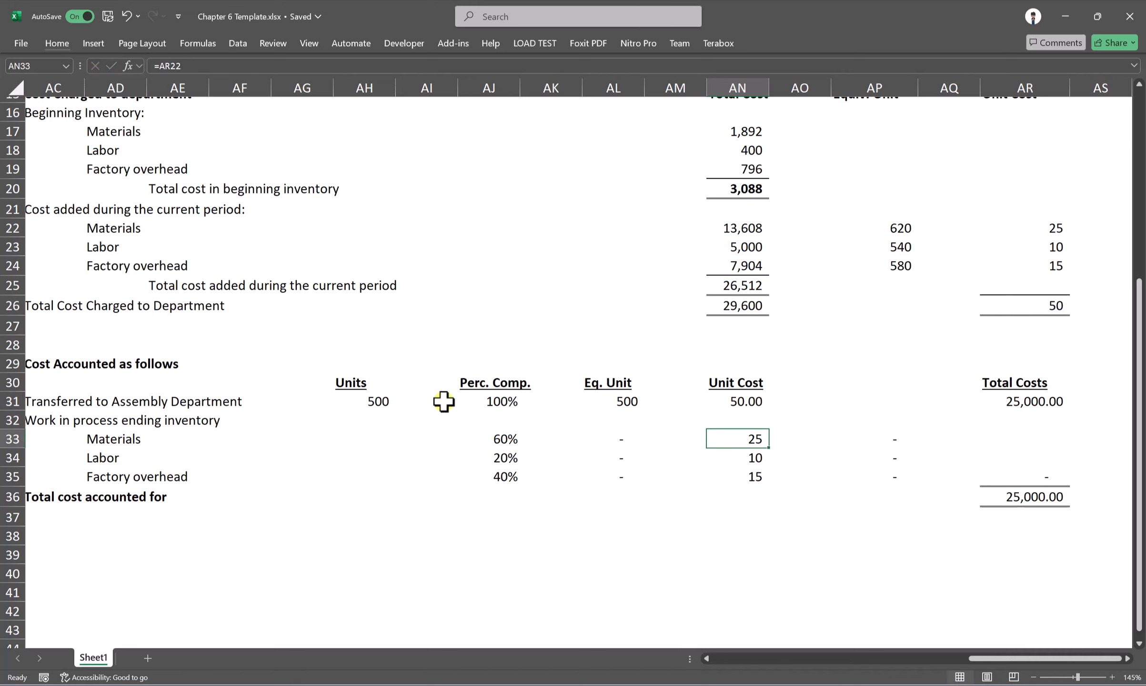
Verify that the total cost formula in AR31 multiplies the unit cost in AN31 by the equivalent units in AL31.
left_click(627, 402)
left_click(749, 402)
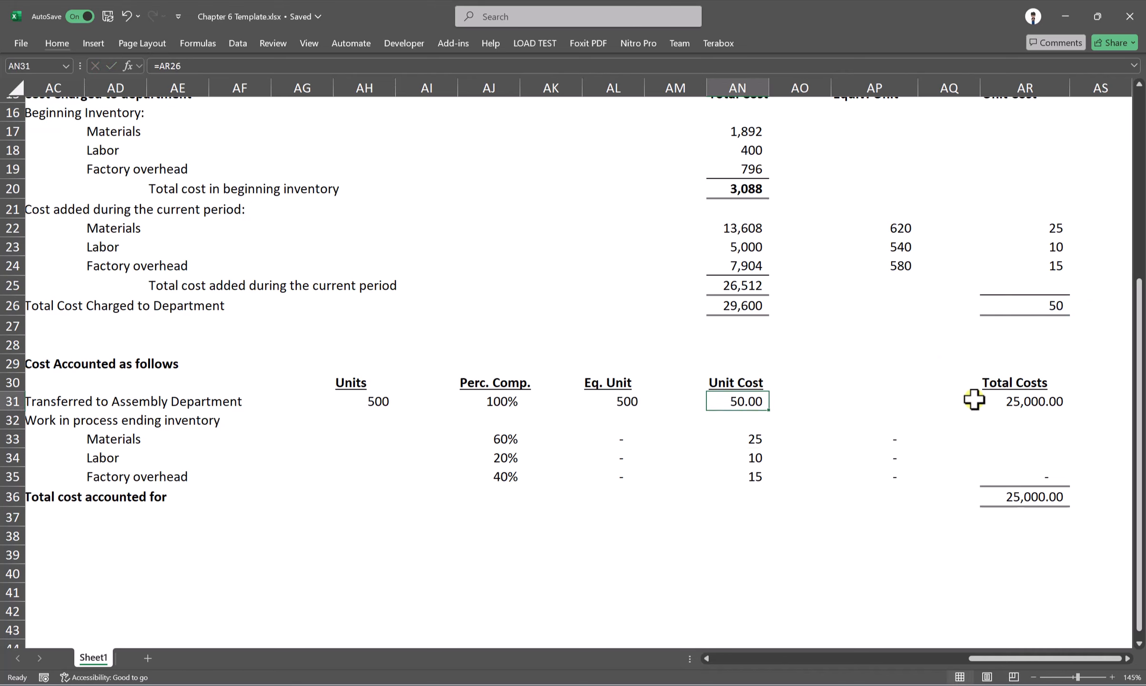
left_click(1006, 402)
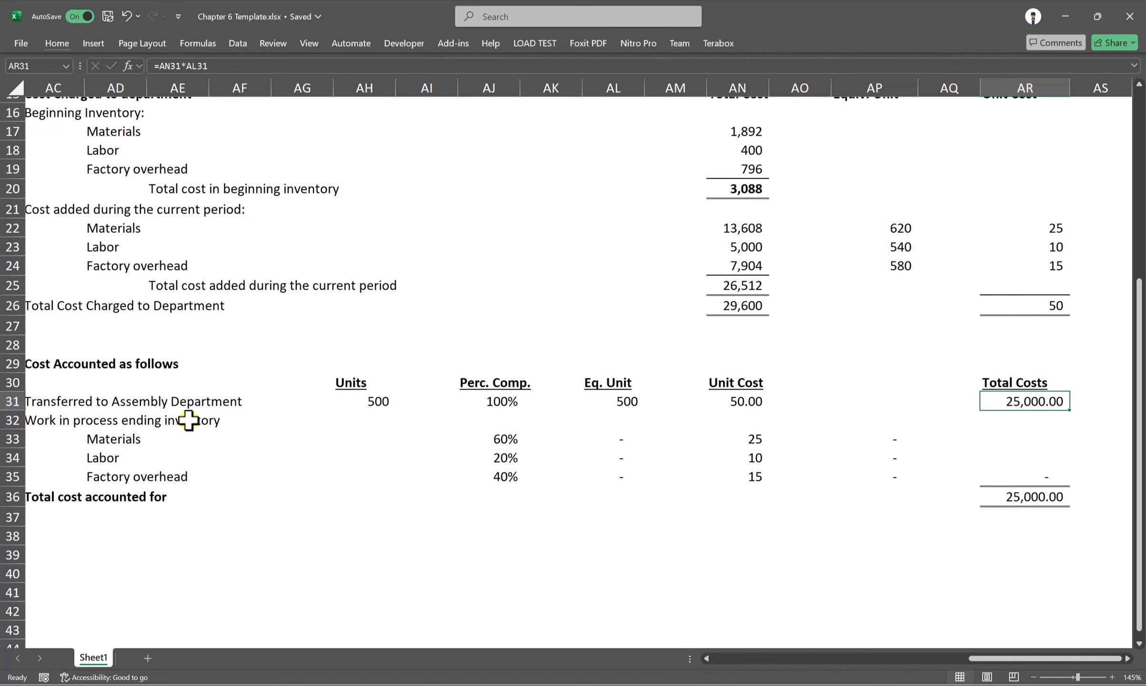
Compare the total cost transferred to the Assembly Department in AR31 with Exhibit 6-1 in the Foxit PDF and return to Excel.
left_click(120, 403)
left_click(204, 403)
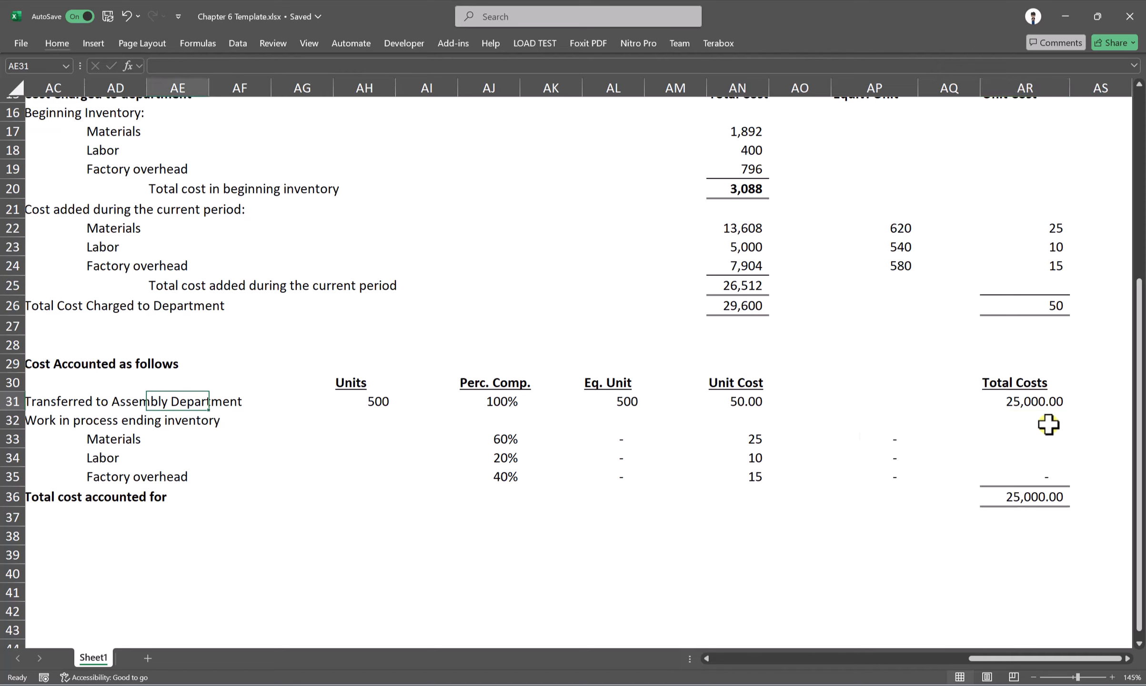
left_click(1019, 401)
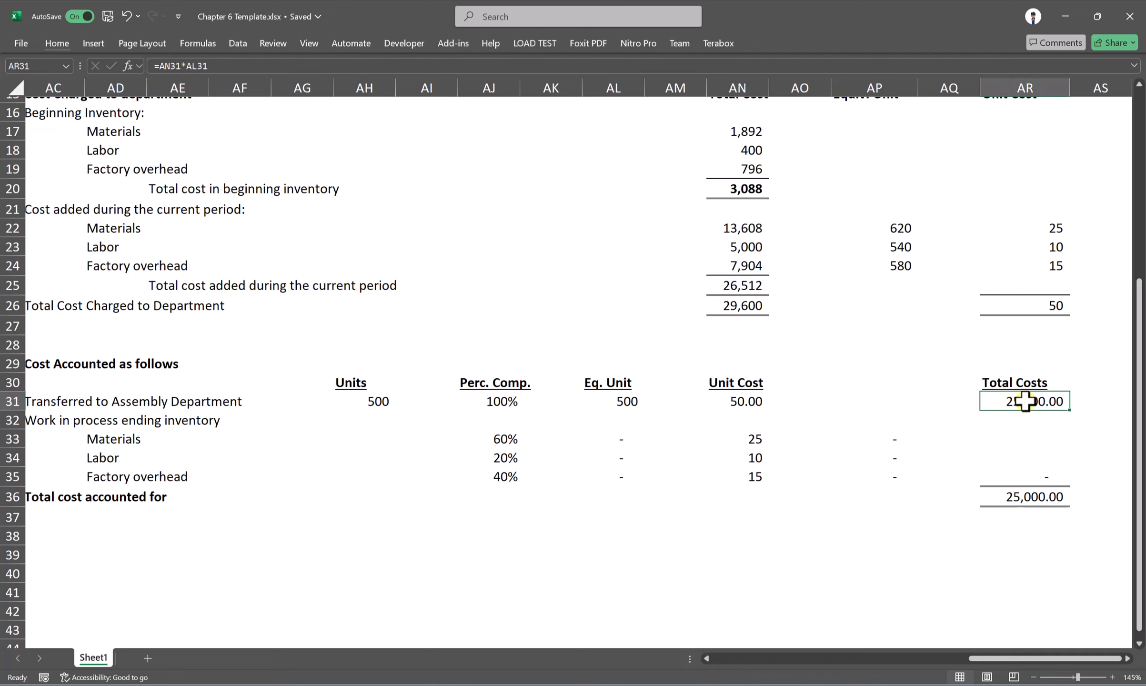
key("alt+Tab")
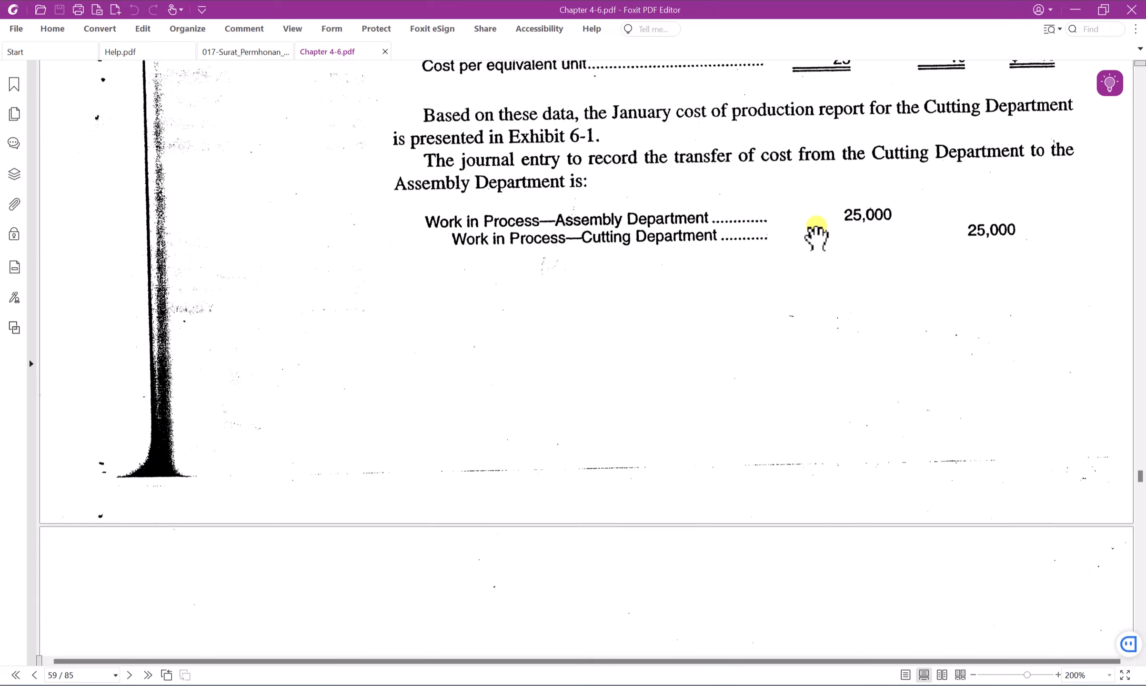
scroll(762, 310, "down", 10)
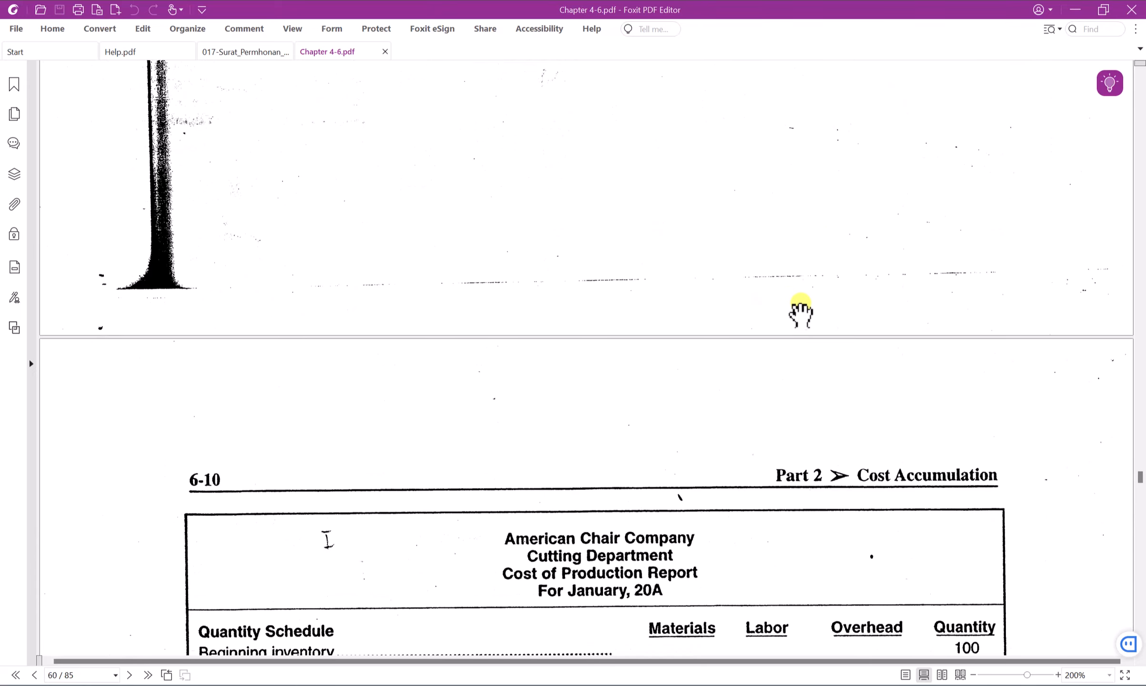
scroll(734, 381, "down", 3)
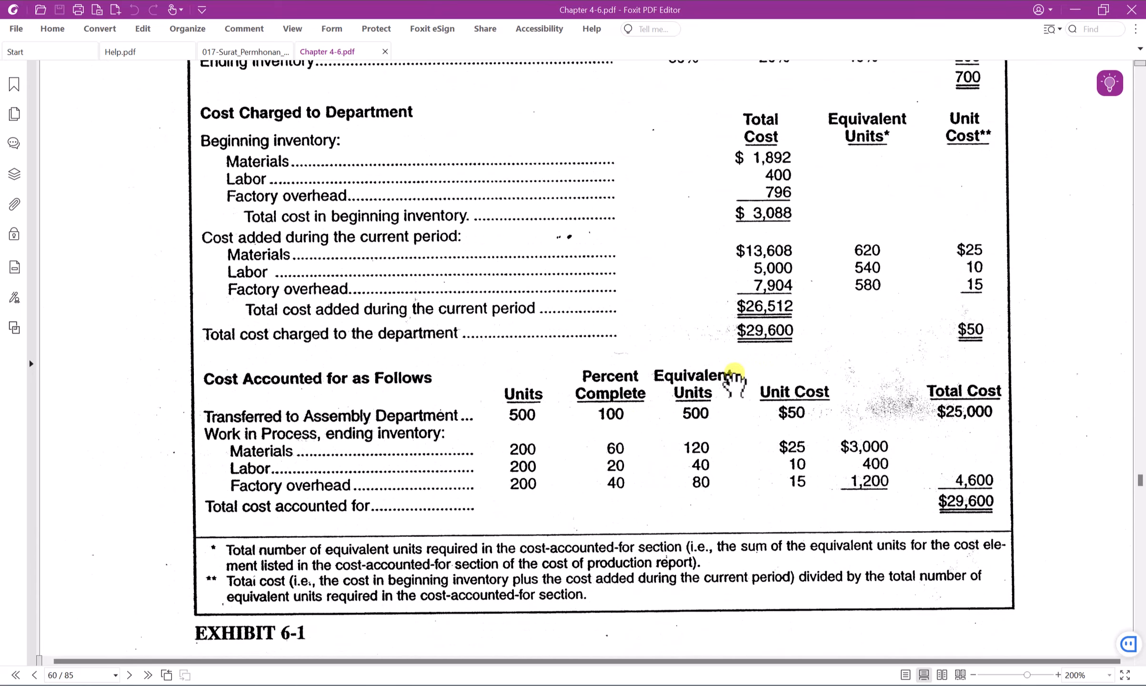
key("alt+Tab")
scroll(258, 462, "down", 1)
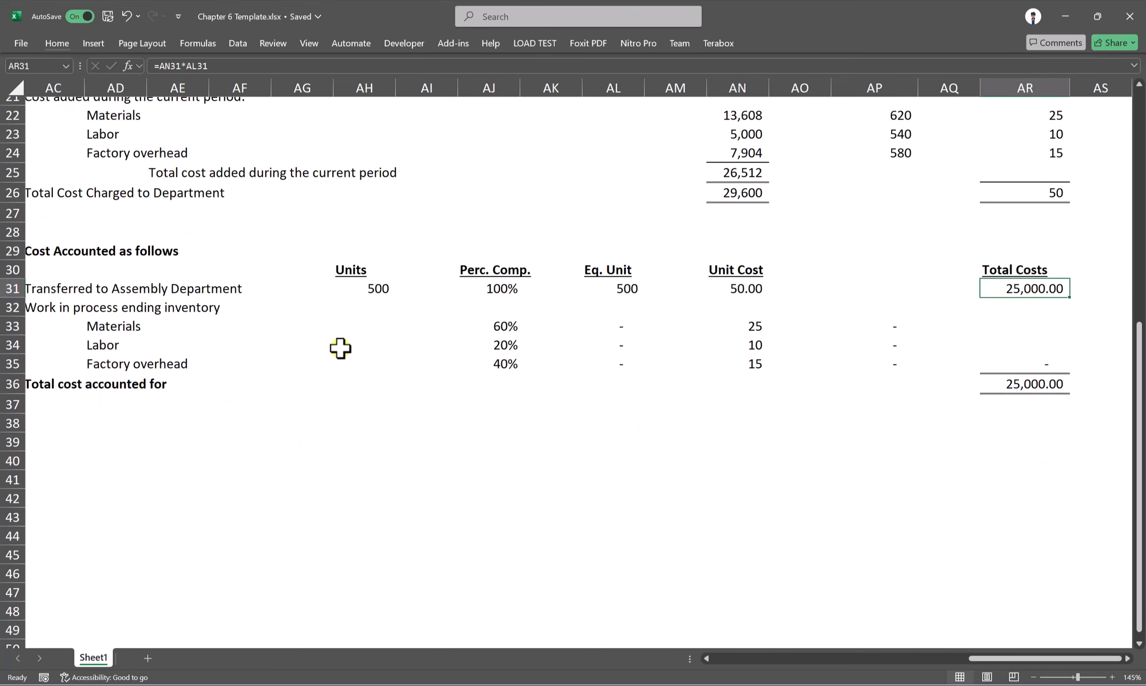
Review the ending inventory heading in row 32 and compare the total cost charged in AN26 with the transferred cost in AR31.
left_click_drag(972, 660, 937, 659)
left_click_drag(271, 309, 418, 309)
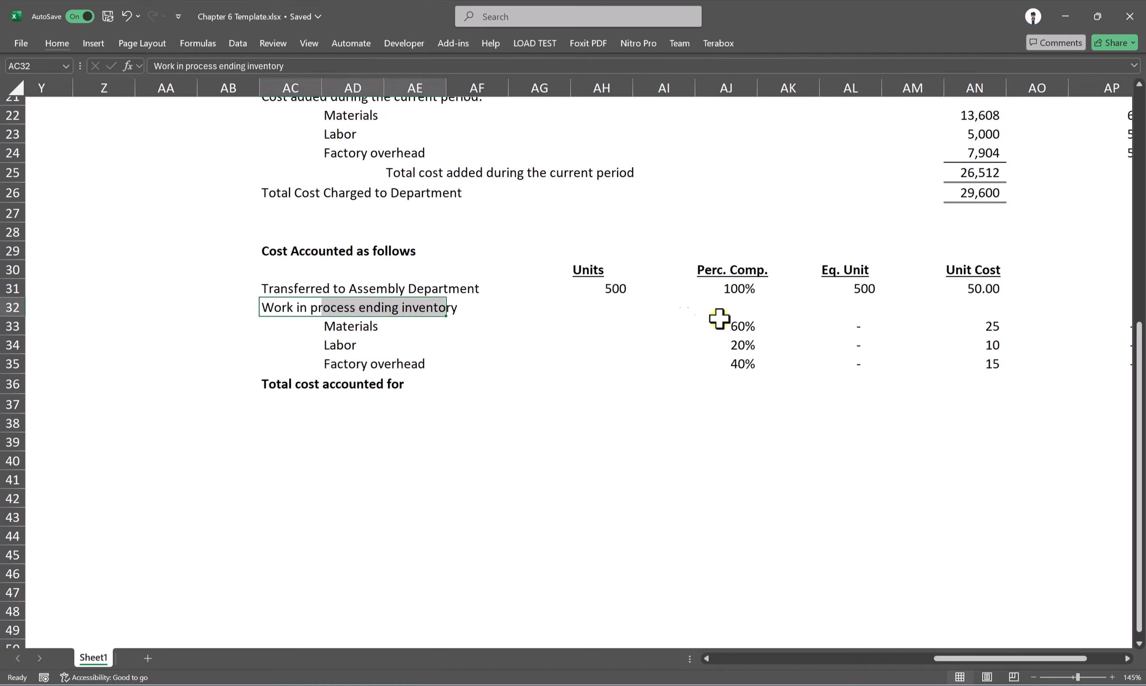
left_click_drag(942, 660, 973, 659)
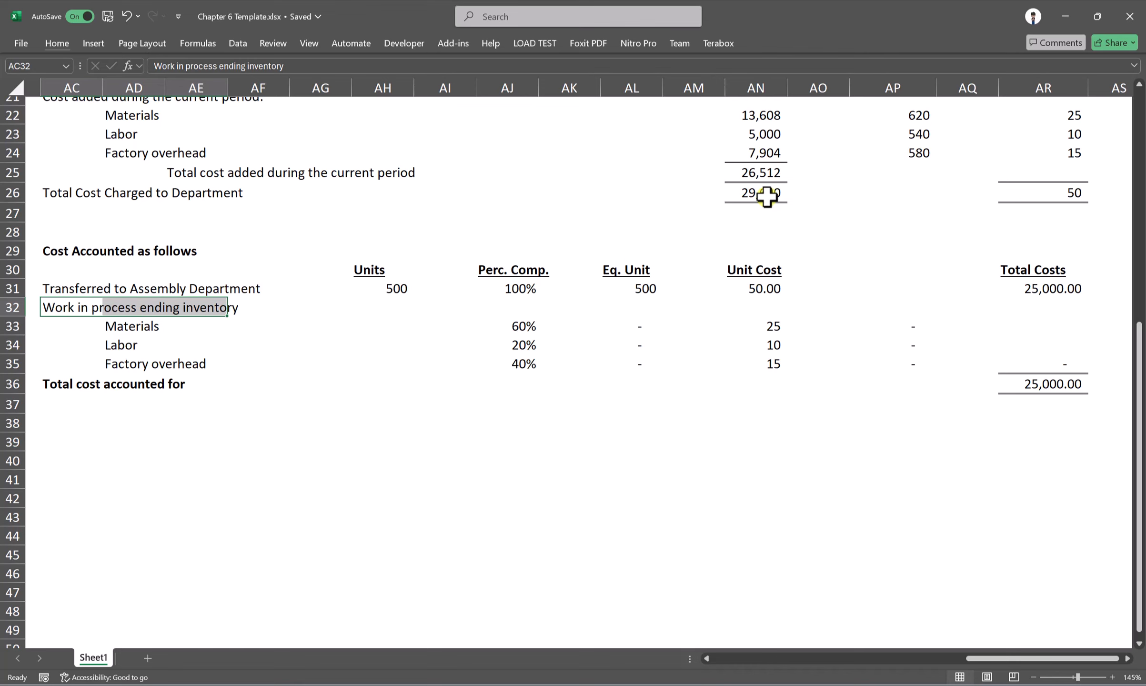
scroll(766, 218, "up", 1)
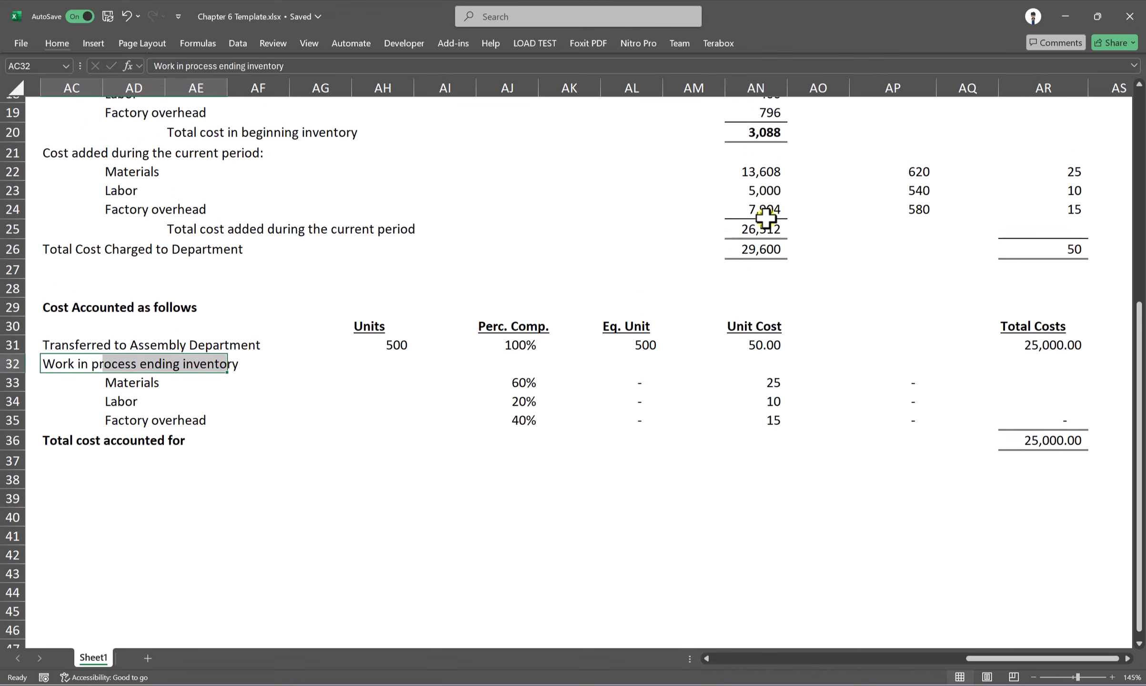
left_click(752, 248)
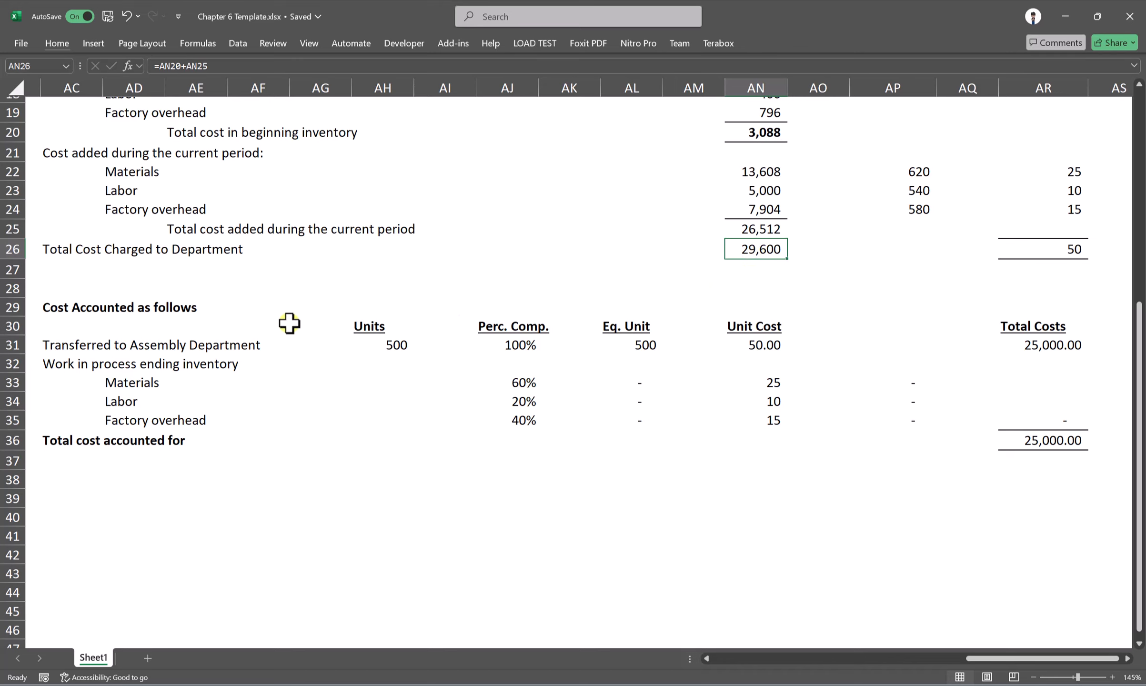
left_click(1025, 346)
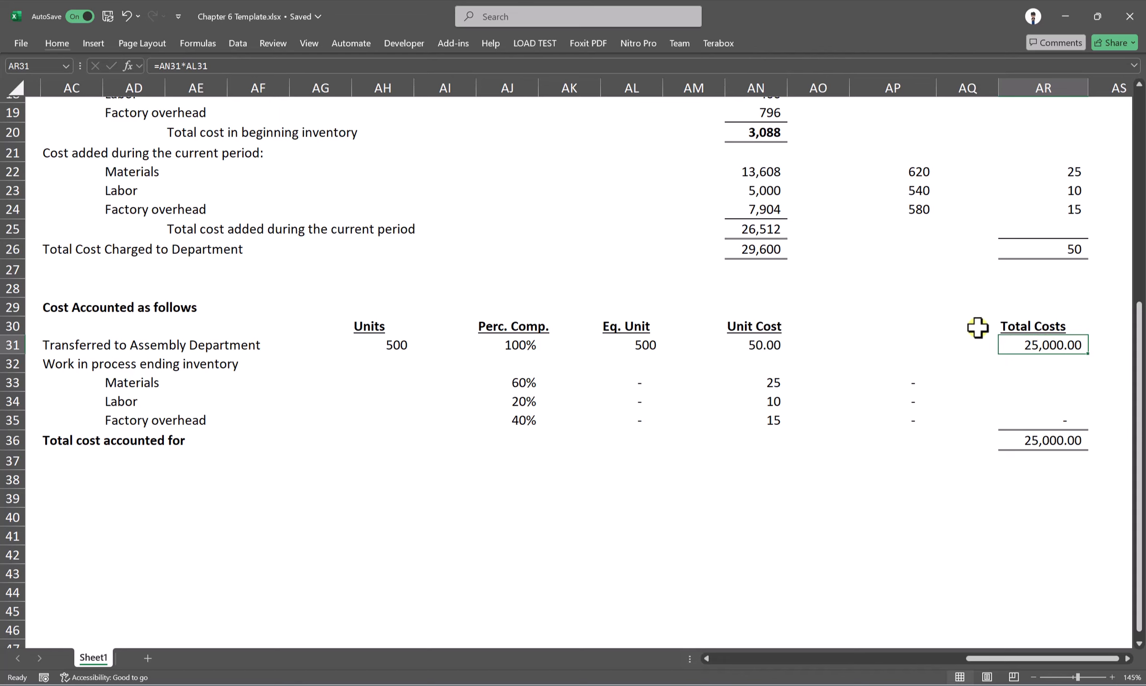
left_click(1127, 658)
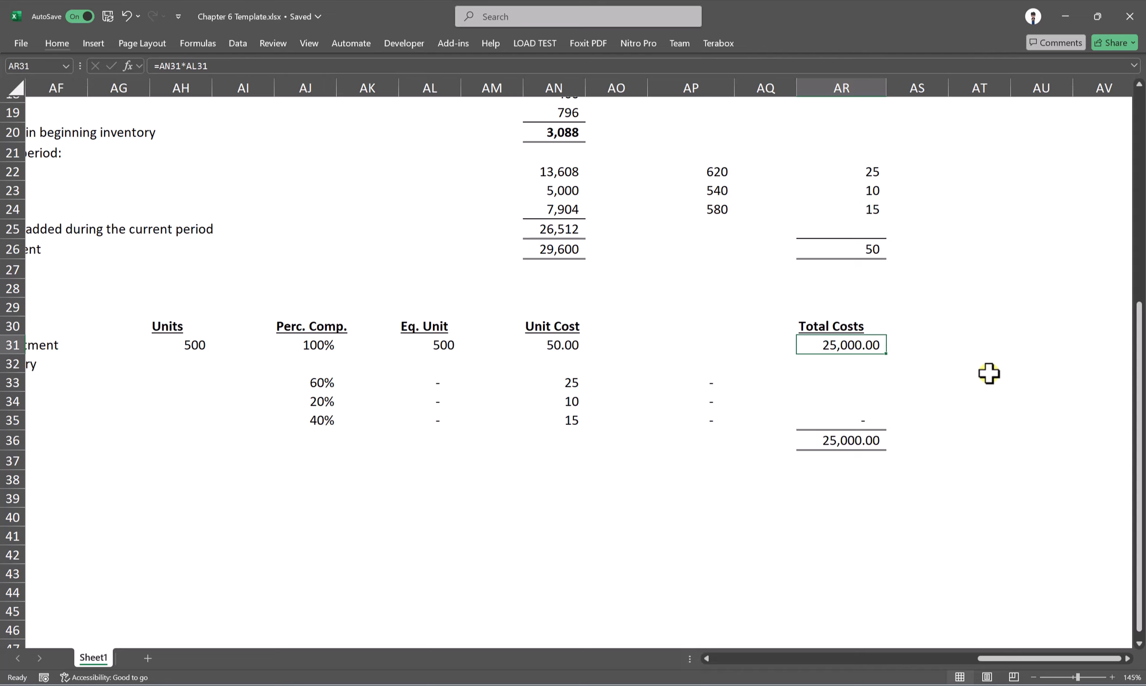
left_click(978, 346)
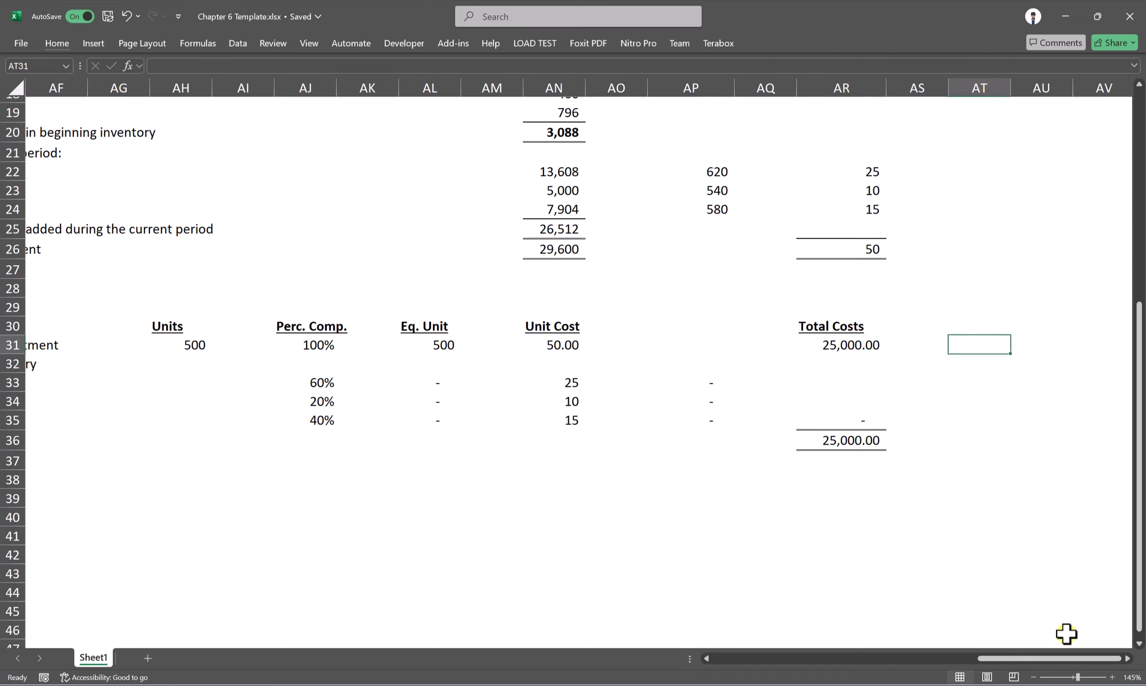
Check the Cutting Department's units in ending inventory in source cell H8 for the empty Materials Units cell AH33.
left_click_drag(1065, 659, 980, 661)
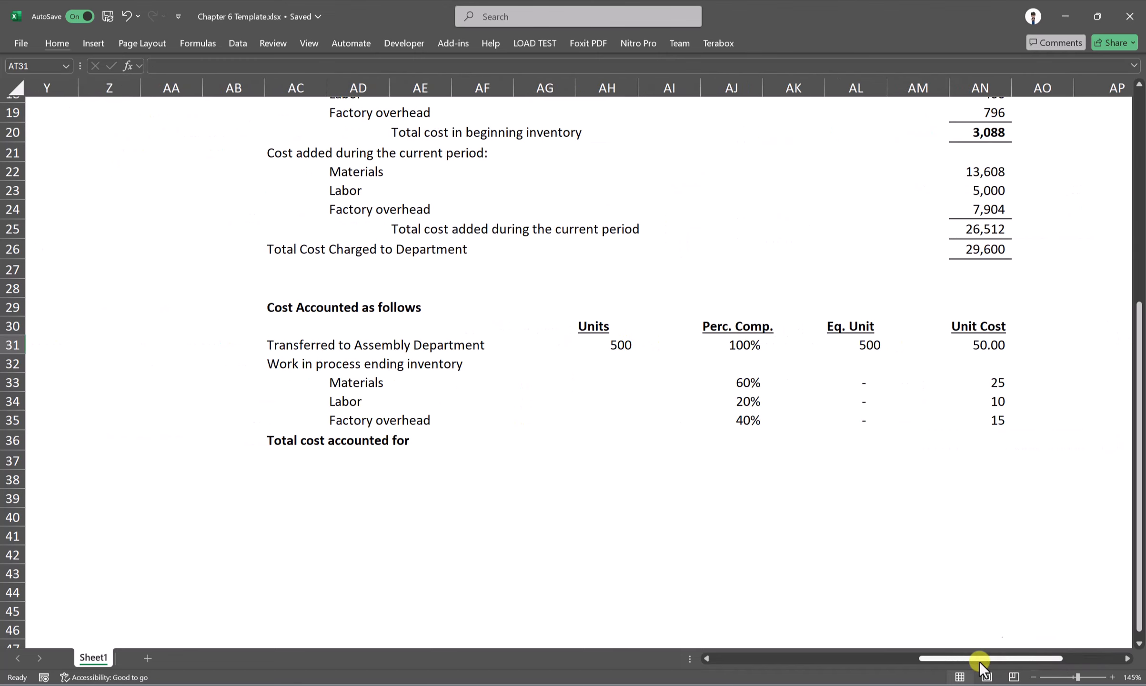
left_click(598, 383)
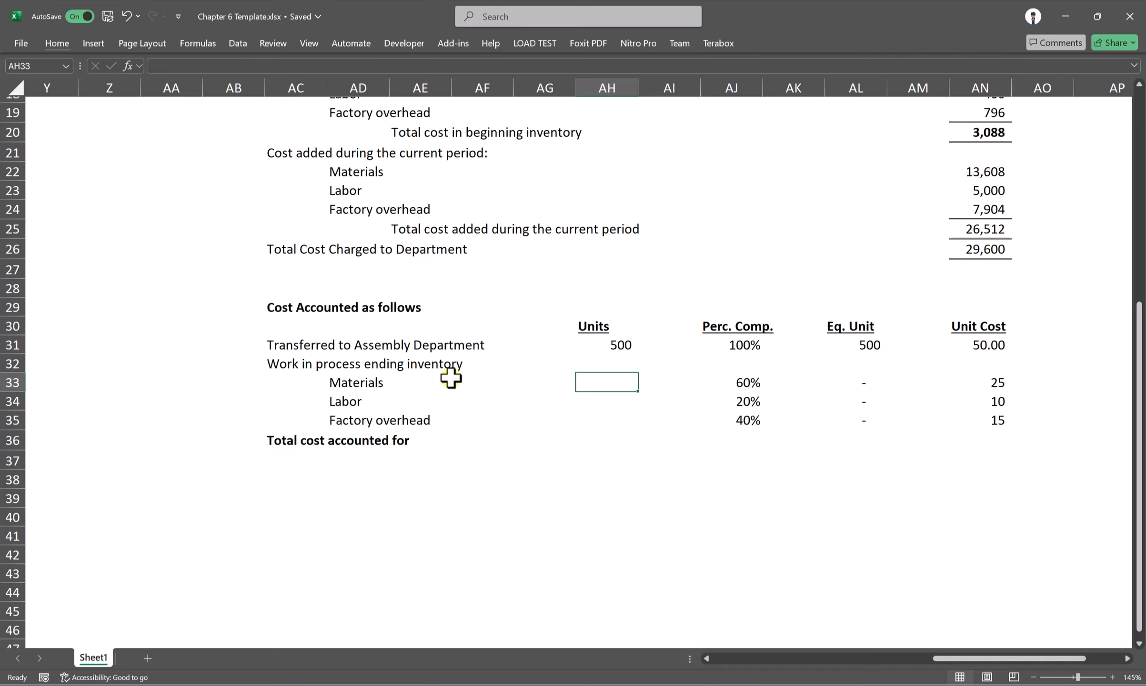
left_click(613, 344)
left_click(618, 380)
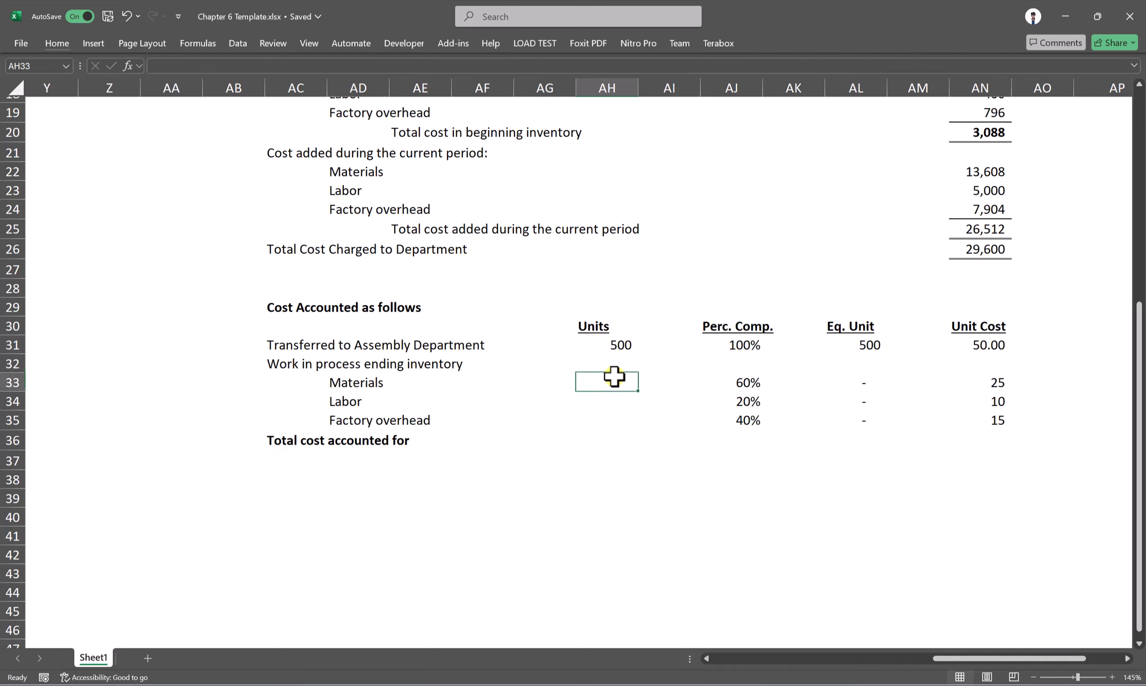
left_click_drag(947, 658, 721, 659)
scroll(228, 419, "up", 5)
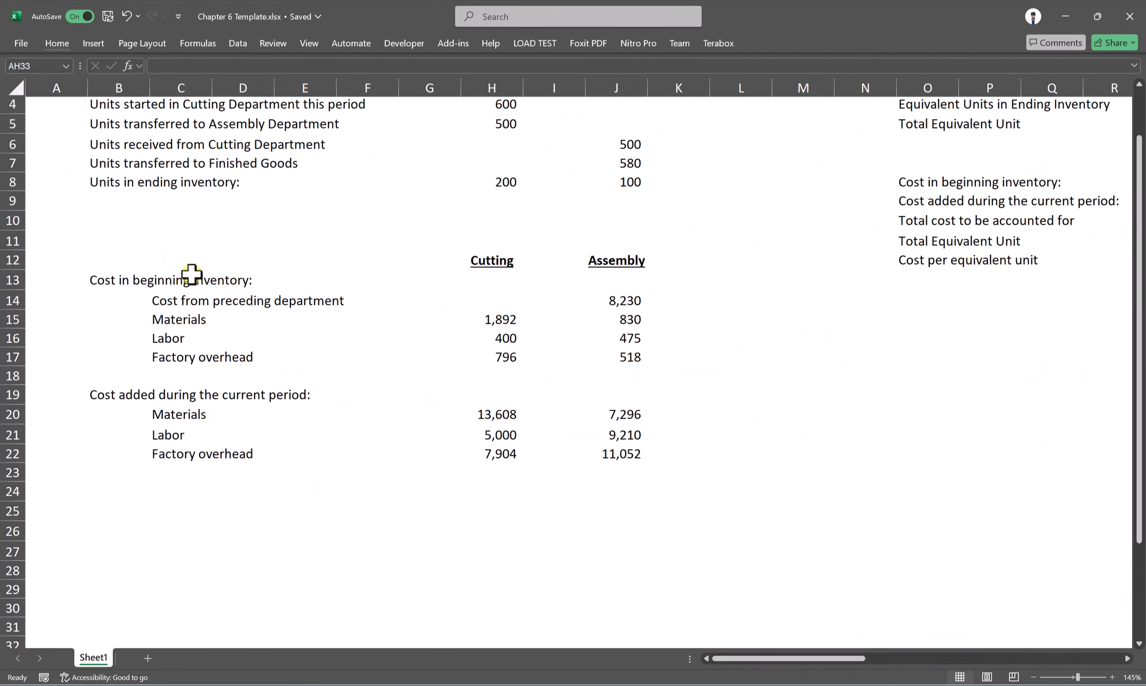
left_click(472, 183)
Link the Materials Units cell AH33 under Work in process ending inventory to the source quantity with =H8.
left_click_drag(702, 660, 978, 658)
scroll(704, 435, "down", 6)
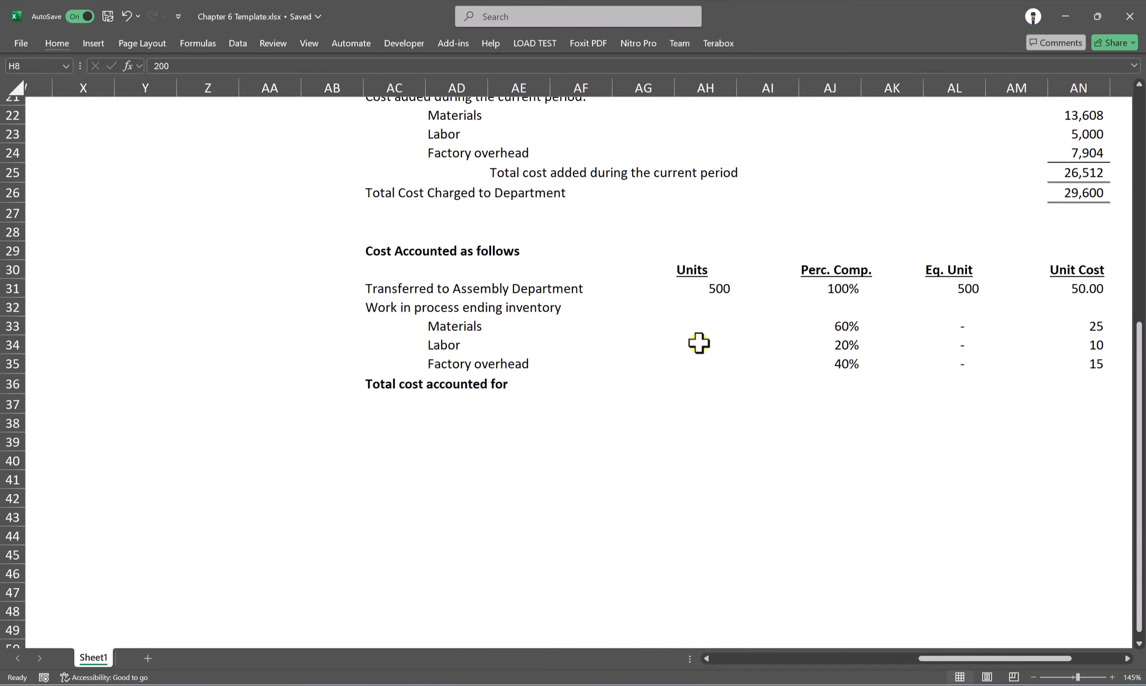
left_click(705, 324)
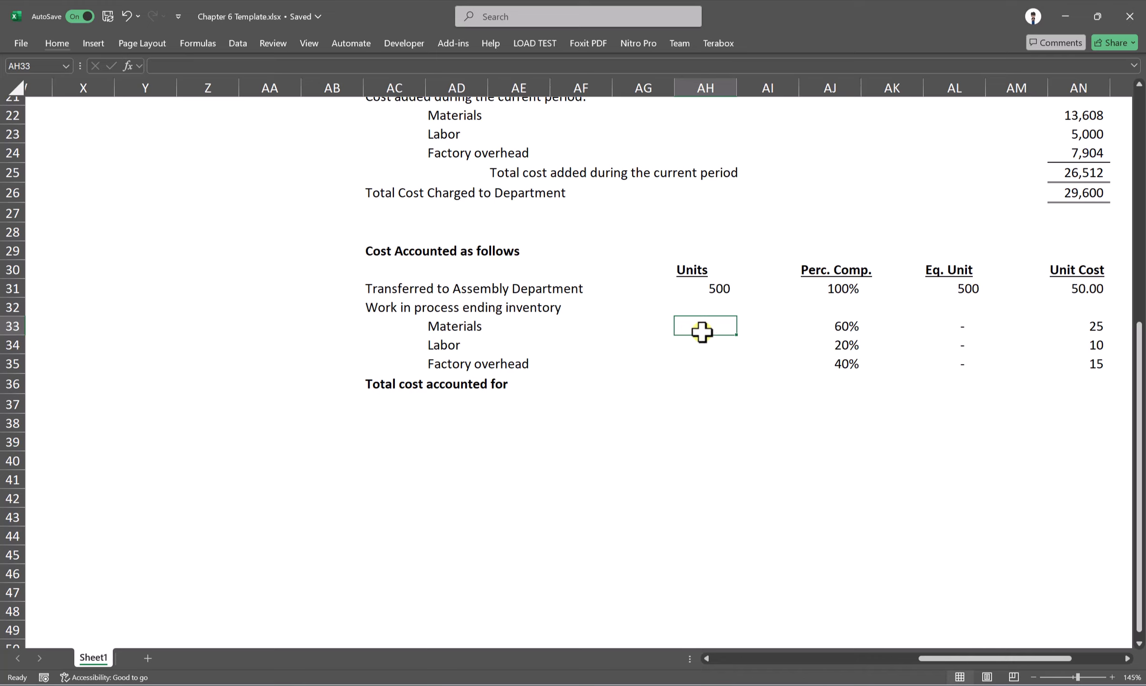
type("=")
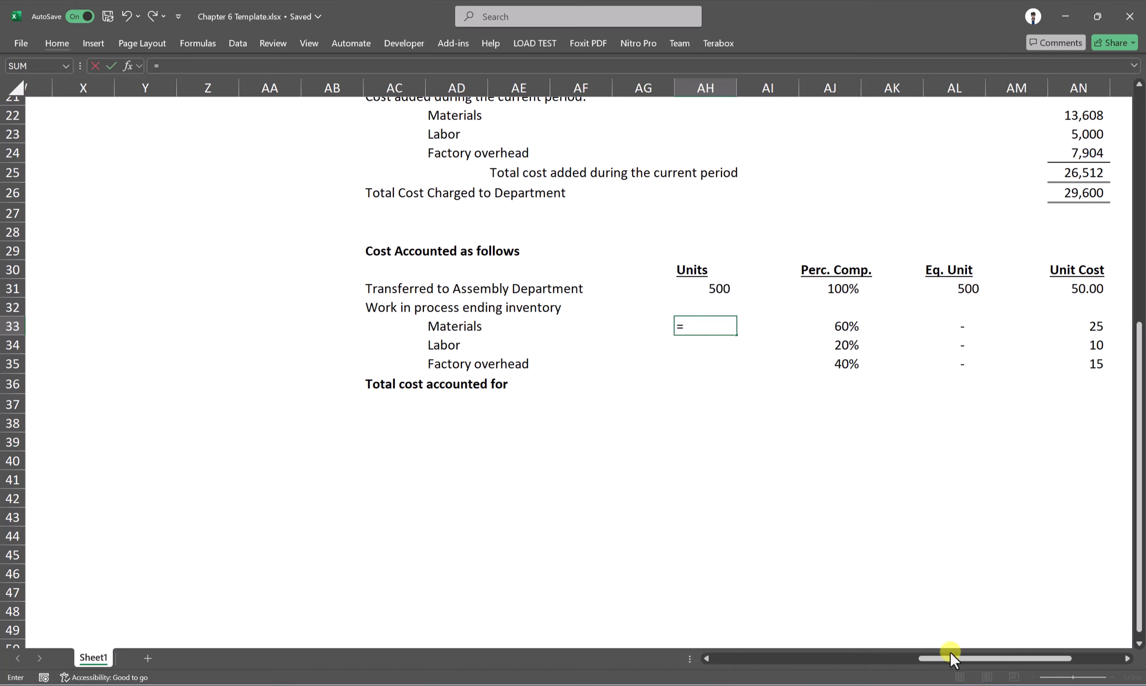
left_click_drag(950, 653, 741, 658)
scroll(648, 485, "up", 5)
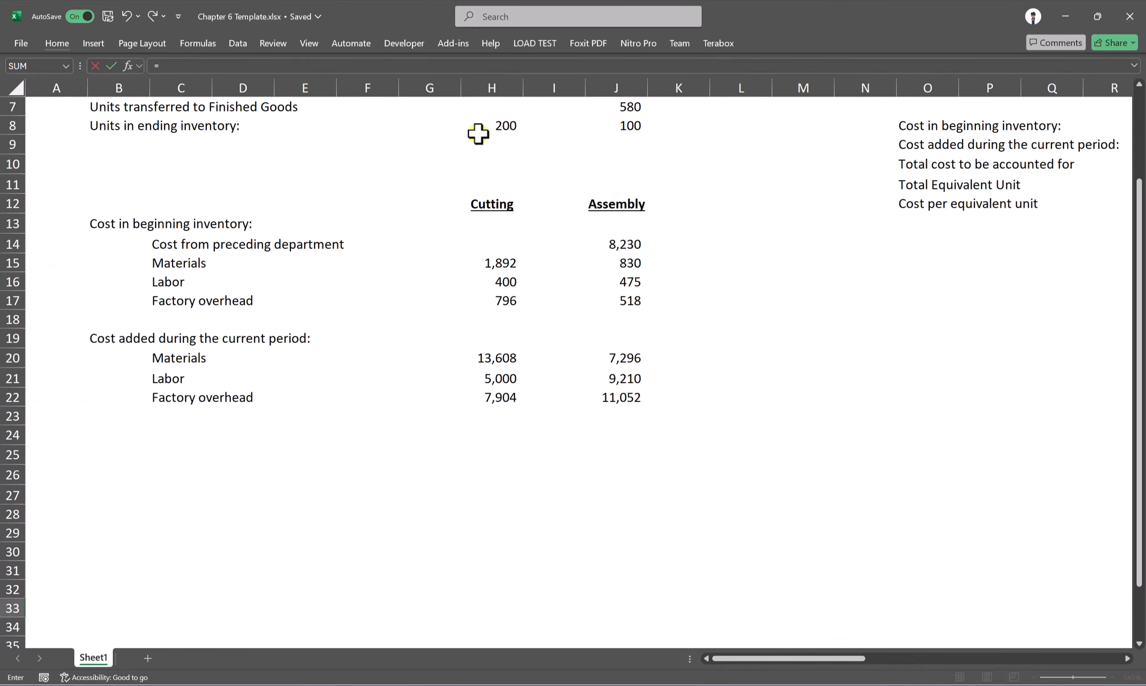
left_click(492, 124)
key("Return")
key("Return")
Enter the same =H8 formula for the Labor units in AH34 and the Factory overhead units in AH35.
scroll(793, 538, "down", 3)
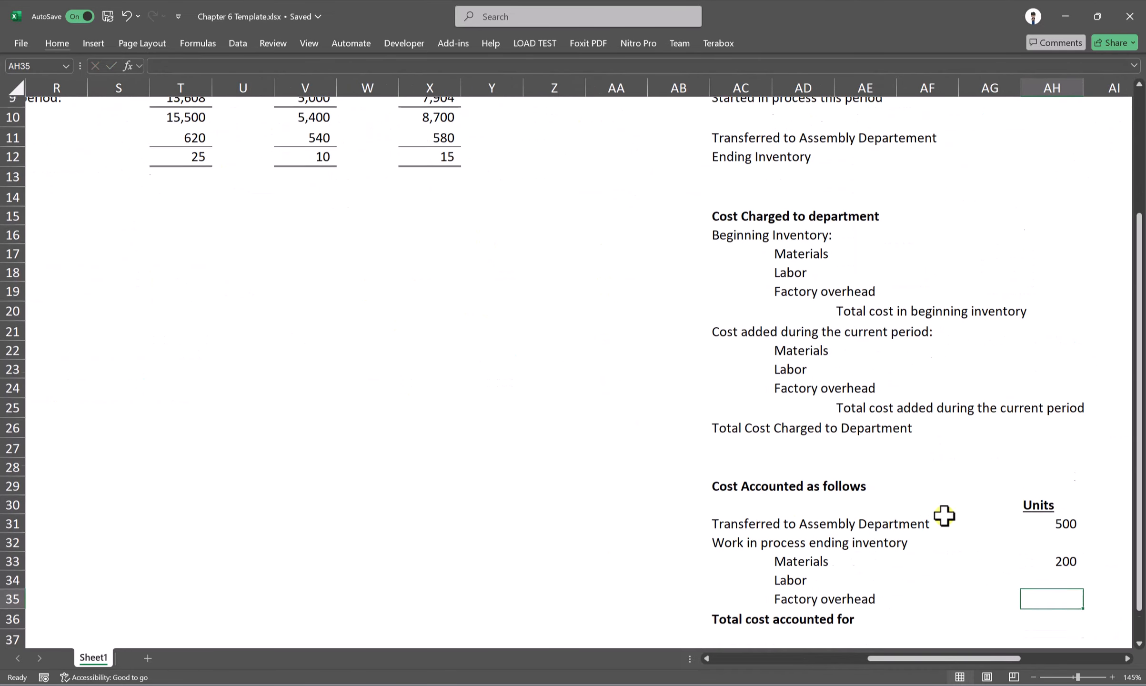
left_click_drag(956, 661, 1024, 660)
left_click(607, 436)
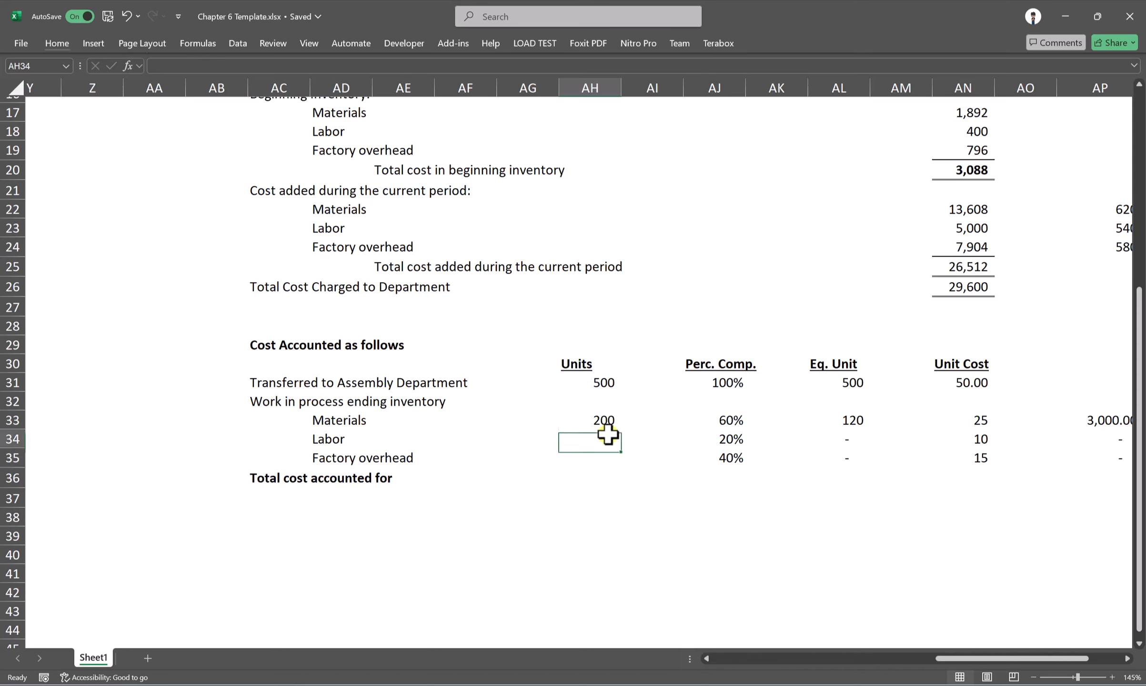
left_click(602, 417)
left_click_drag(183, 65, 121, 66)
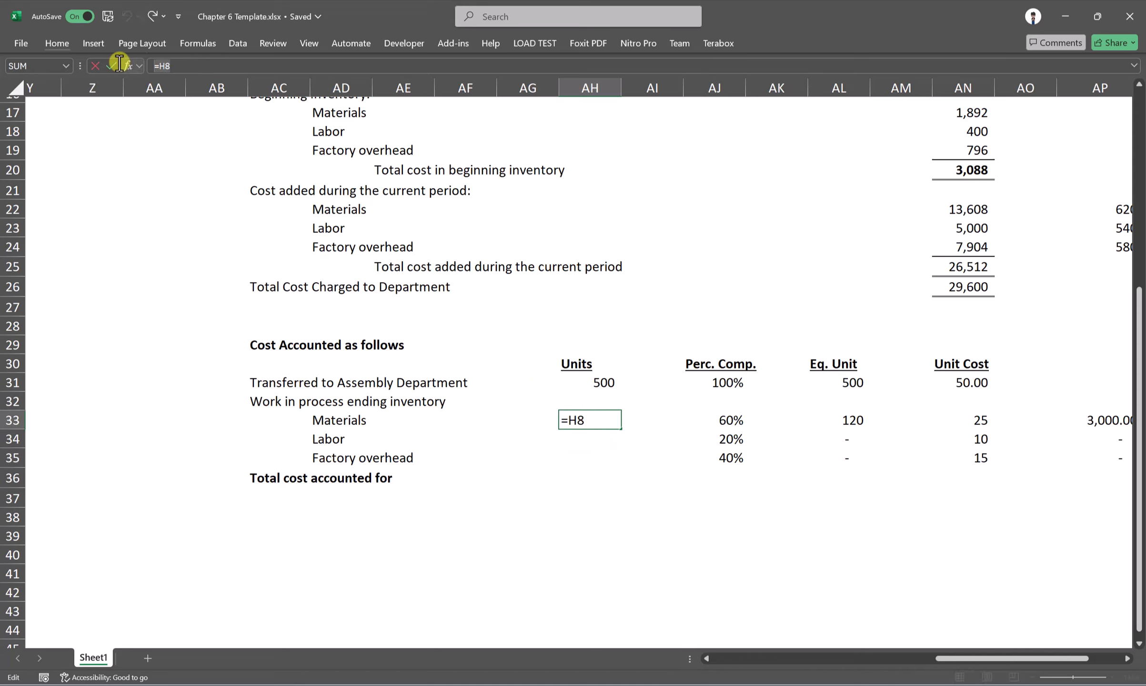
key("Tab")
left_click(584, 437)
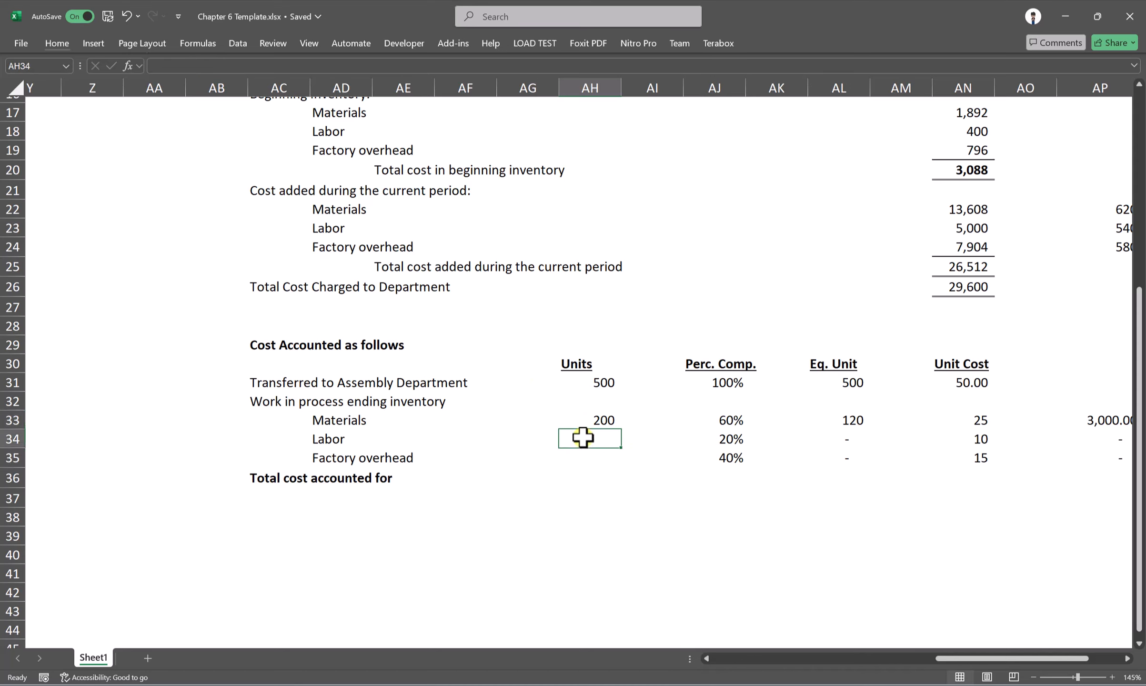
type("=H8")
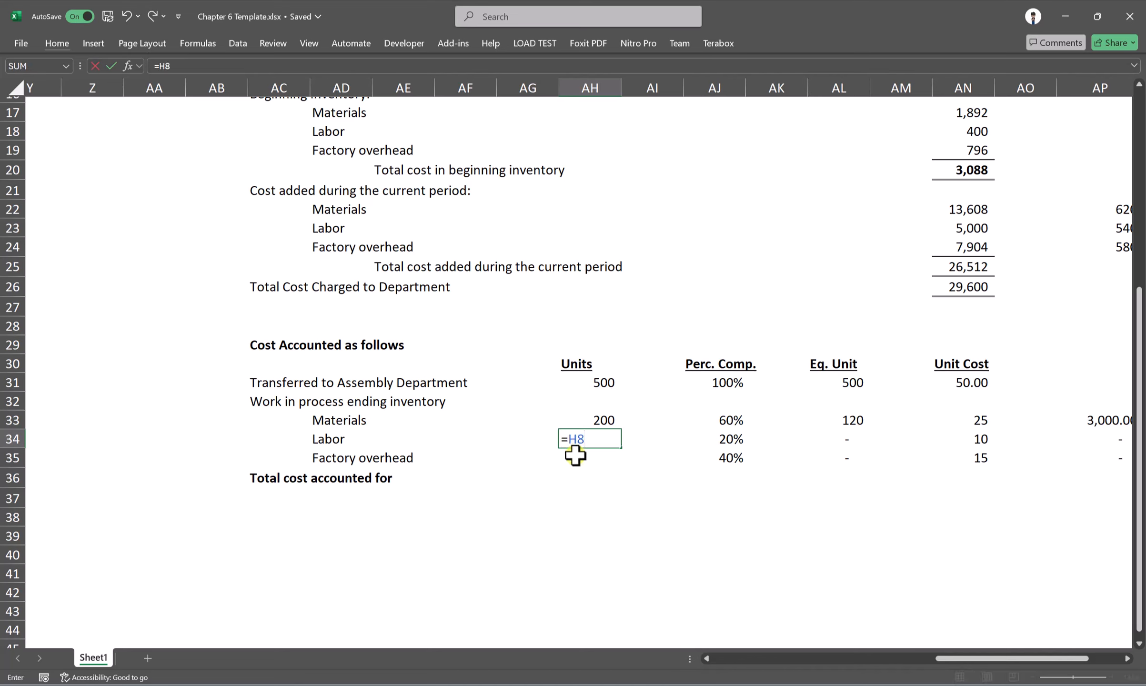
double_click(576, 457)
type("=H8")
key("Return")
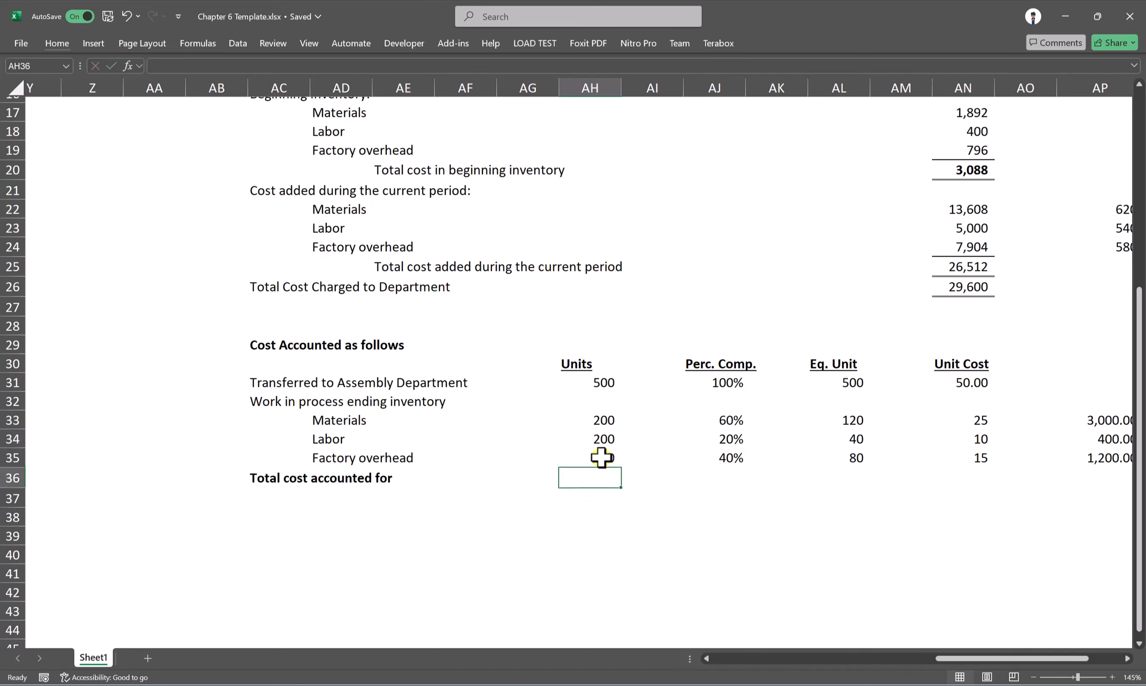
Check the linked ending inventory units for Materials, Labor and Factory overhead in AH33:AH35.
left_click(602, 456)
left_click_drag(598, 415, 601, 455)
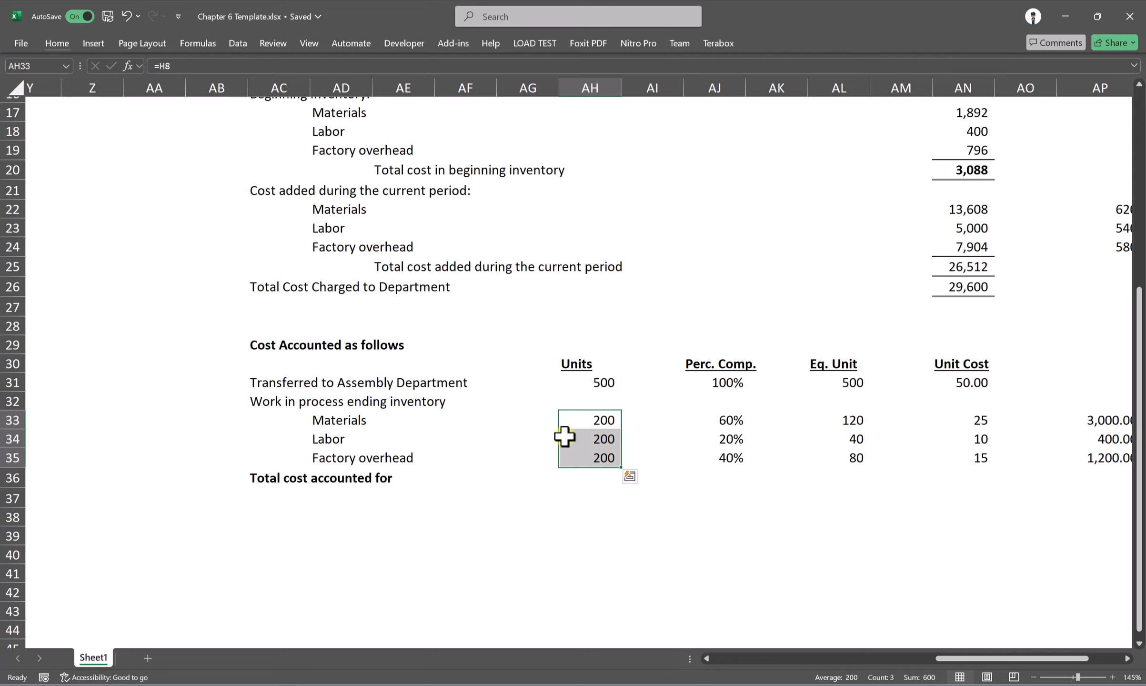
left_click(601, 421)
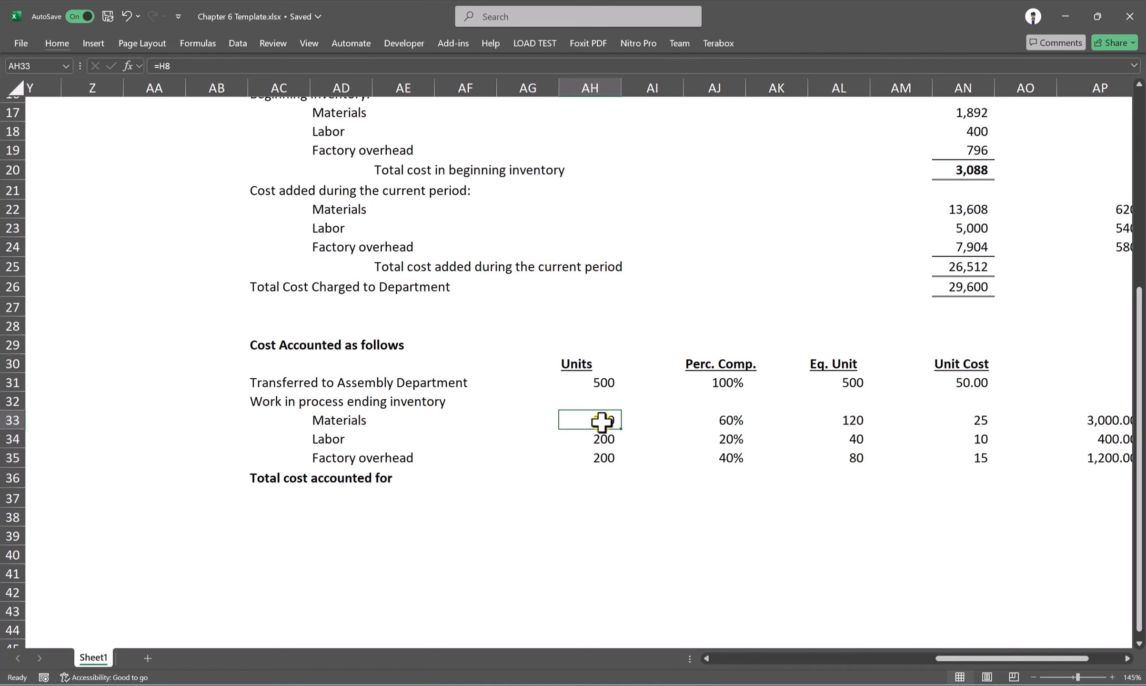
Check the Materials percent complete link in AJ33, review the supervisors' completion percentages in the Foxit PDF, and return to Excel.
left_click(705, 421)
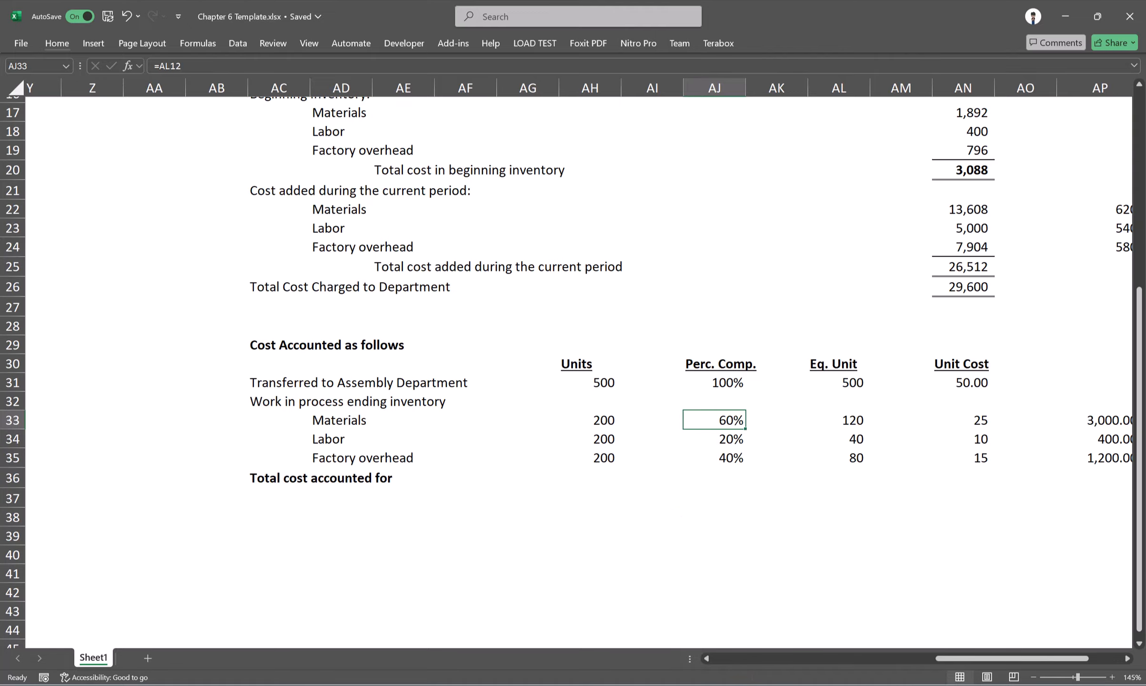
left_click(709, 684)
scroll(545, 414, "up", 20)
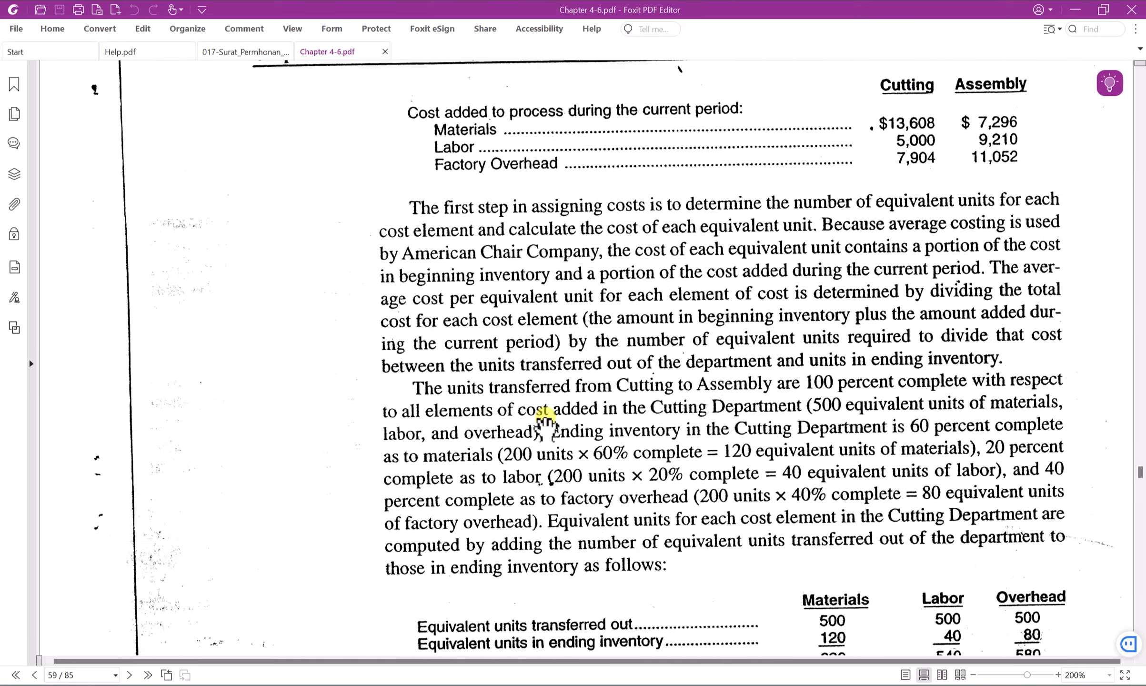
scroll(545, 424, "up", 6)
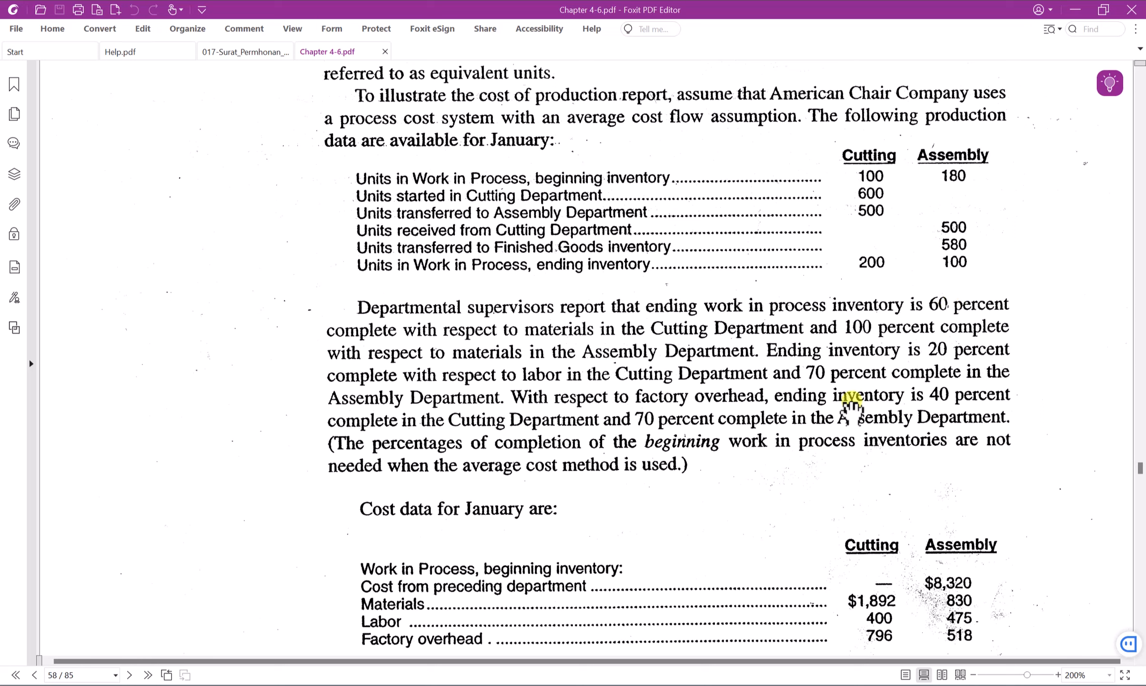
key("alt+Tab")
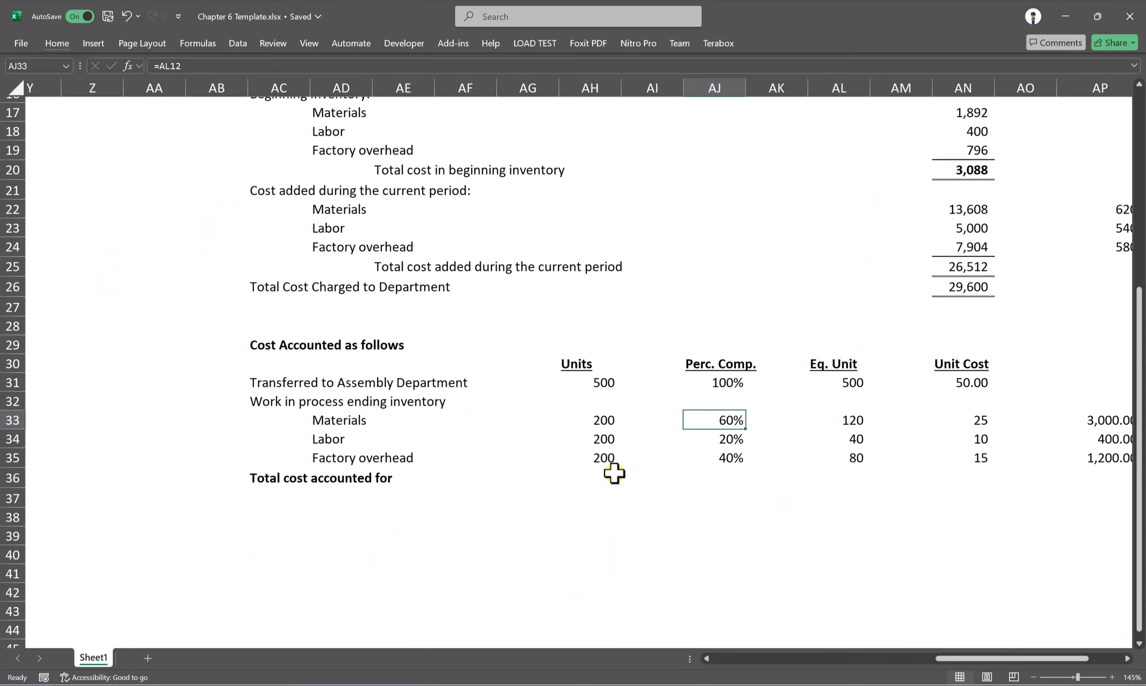
Trace the percent complete values in AJ33:AJ35 to the Ending Inventory percentages in row 12 of the Quantity schedule.
left_click_drag(717, 420, 722, 456)
scroll(726, 450, "up", 4)
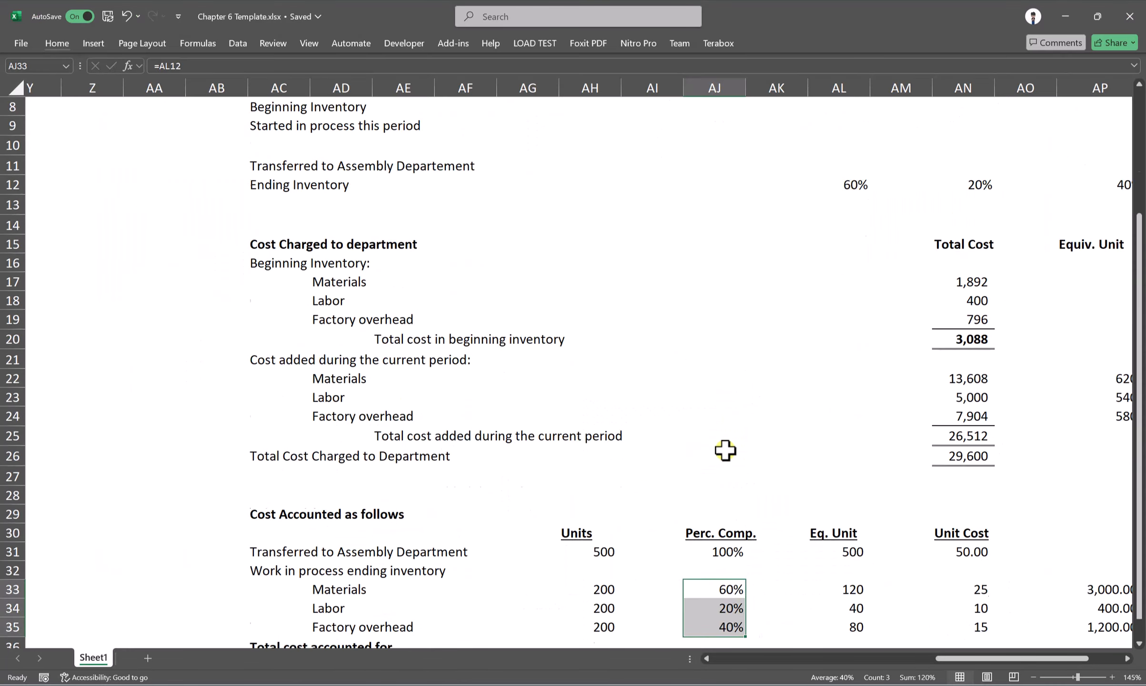
left_click_drag(851, 265, 1100, 266)
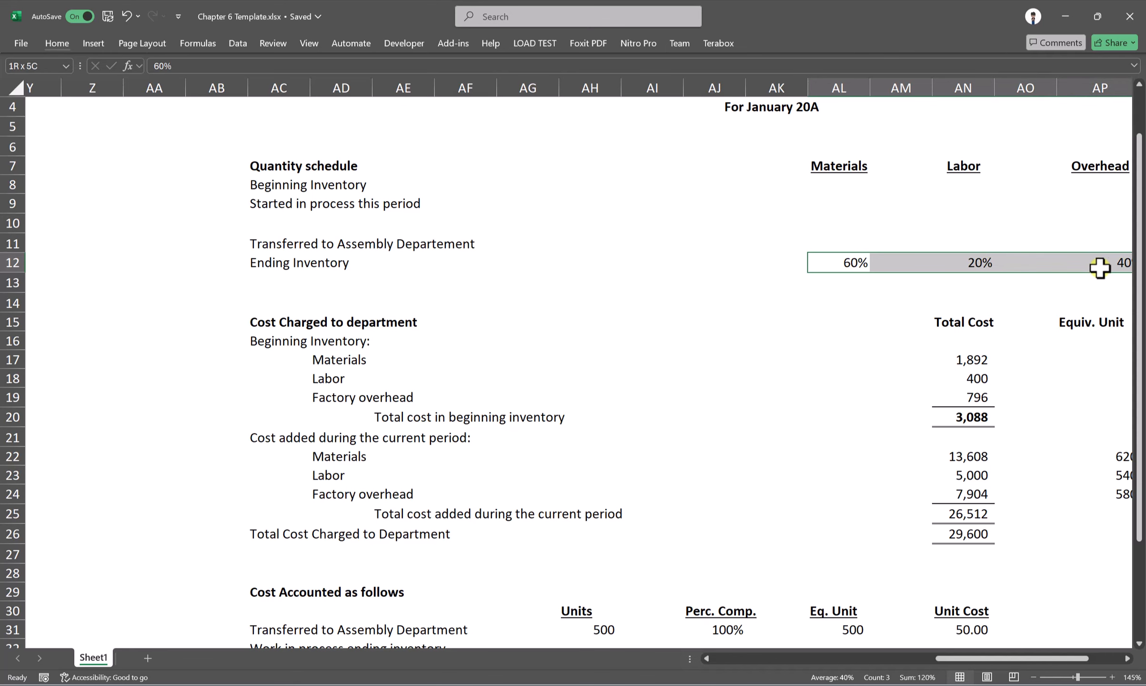
Recheck the percent complete formulas for Materials, Labor and Factory overhead in AJ33:AJ35 of the Cost Accounted section.
scroll(757, 393, "down", 7)
left_click(713, 310)
left_click(724, 293)
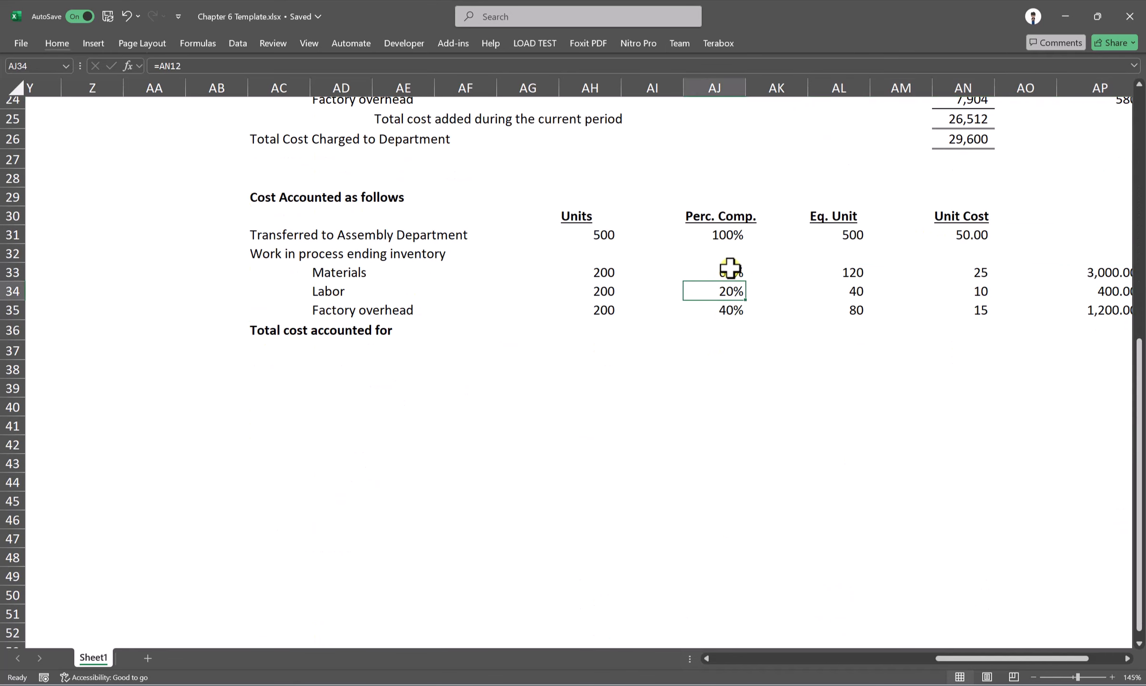
left_click(729, 269)
Check the Materials equivalent units formula in AL33 against the ending inventory units in AH33.
left_click(600, 272)
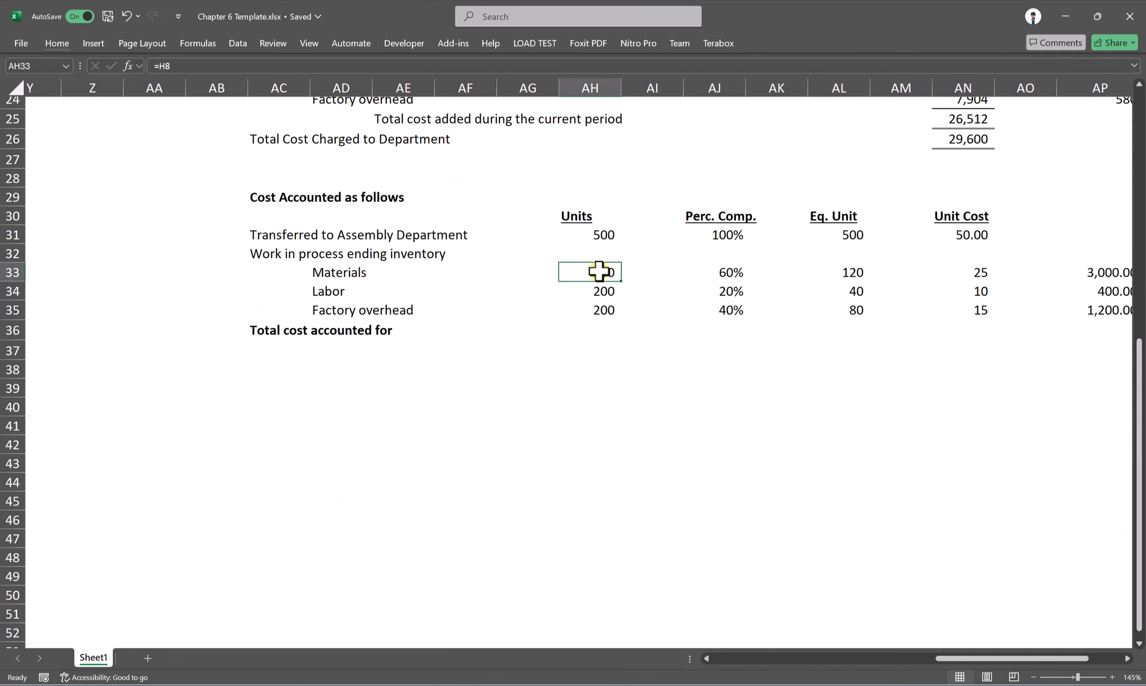
scroll(741, 281, "up", 1, "ctrl")
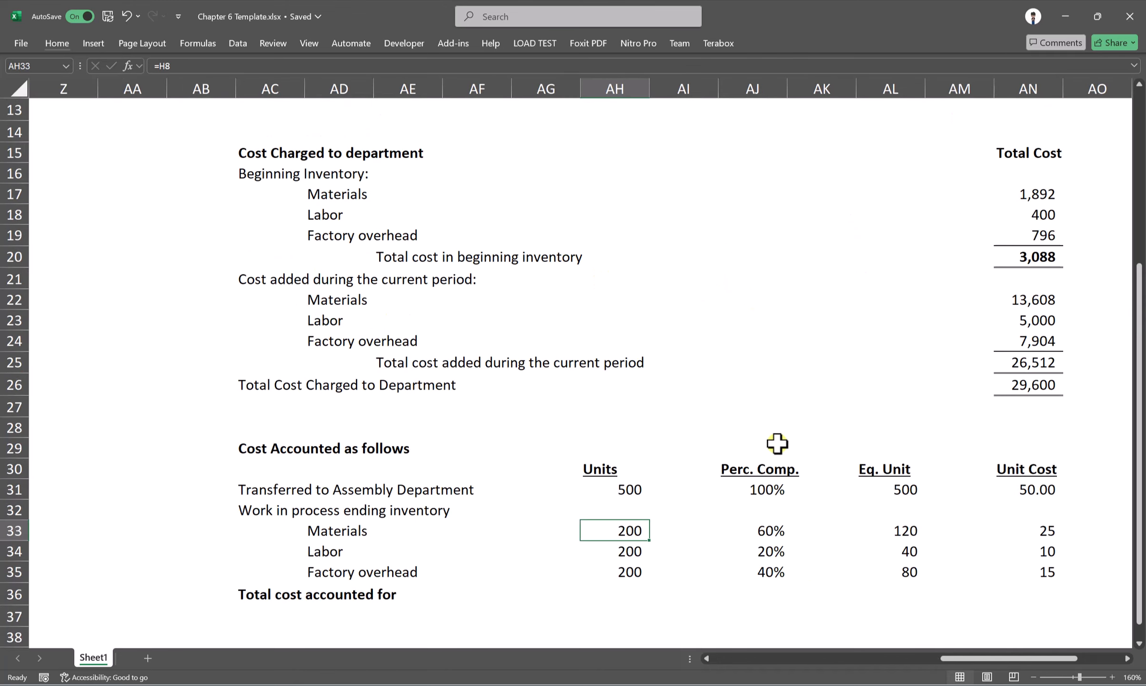
scroll(924, 606, "down", 1)
left_click_drag(1021, 661, 1038, 659)
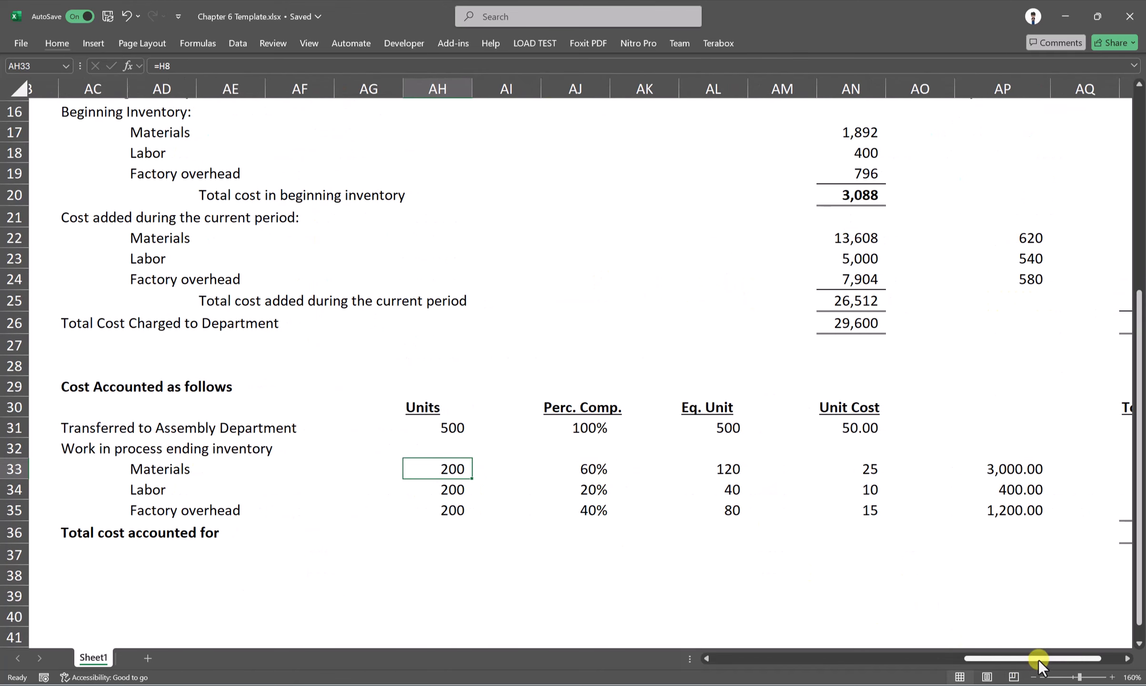
left_click(719, 473)
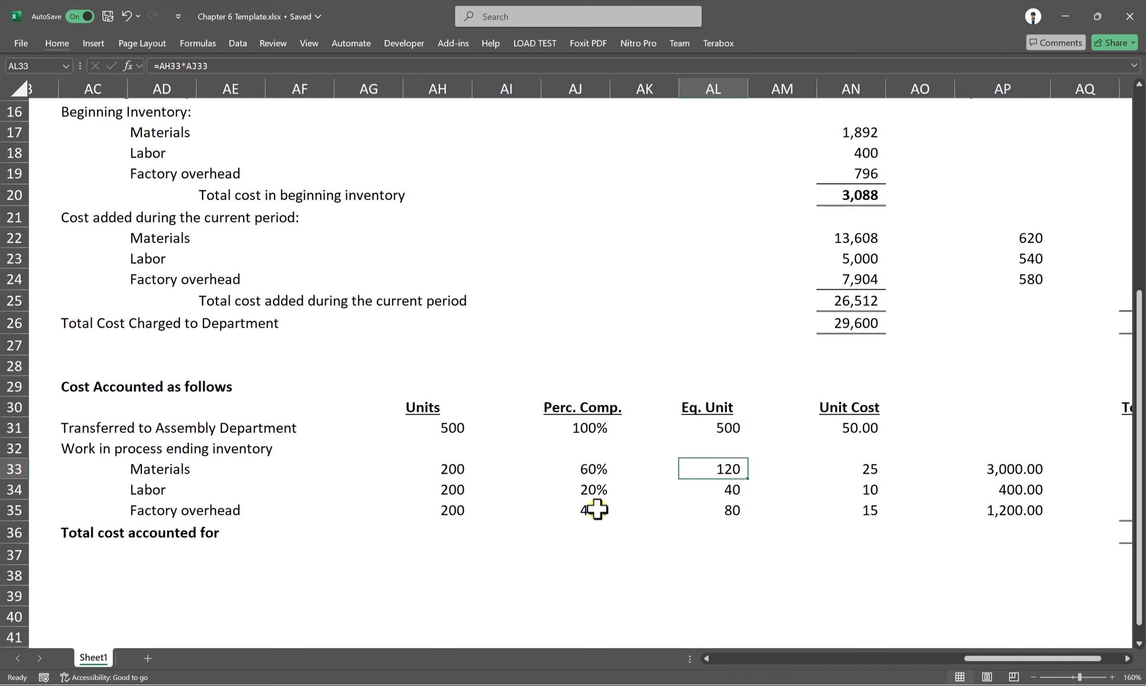
Check the Labor and Factory overhead equivalent units formulas in AL34 and AL35 against their units and percent complete cells.
left_click(445, 490)
double_click(596, 495)
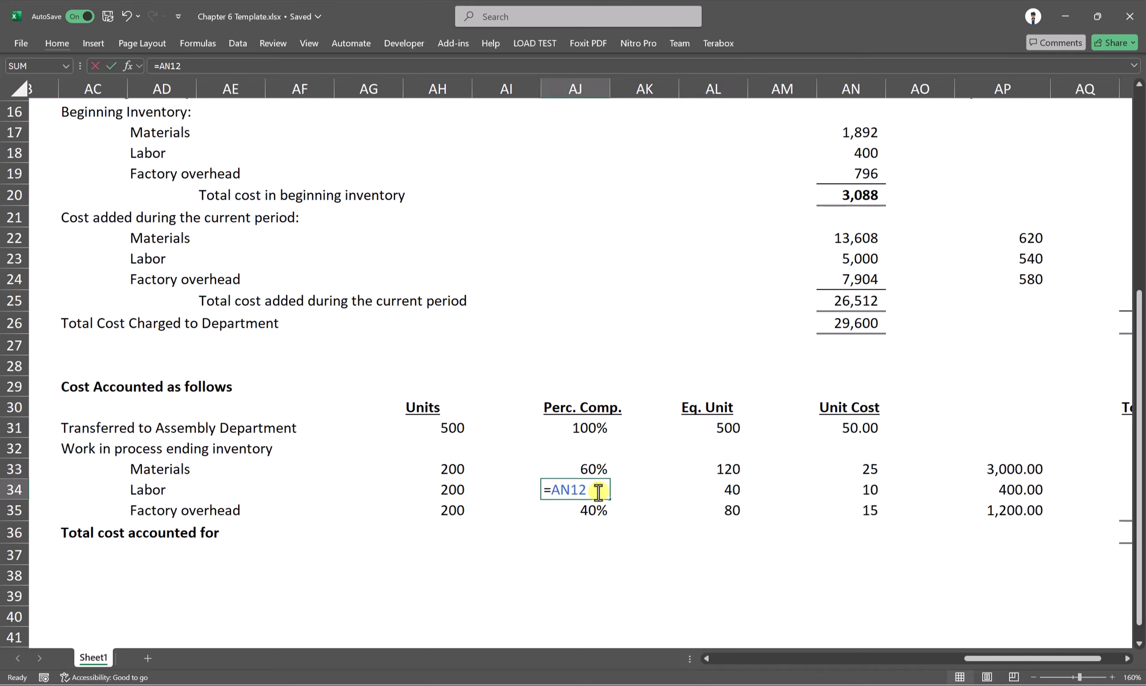
key("Return")
left_click(728, 489)
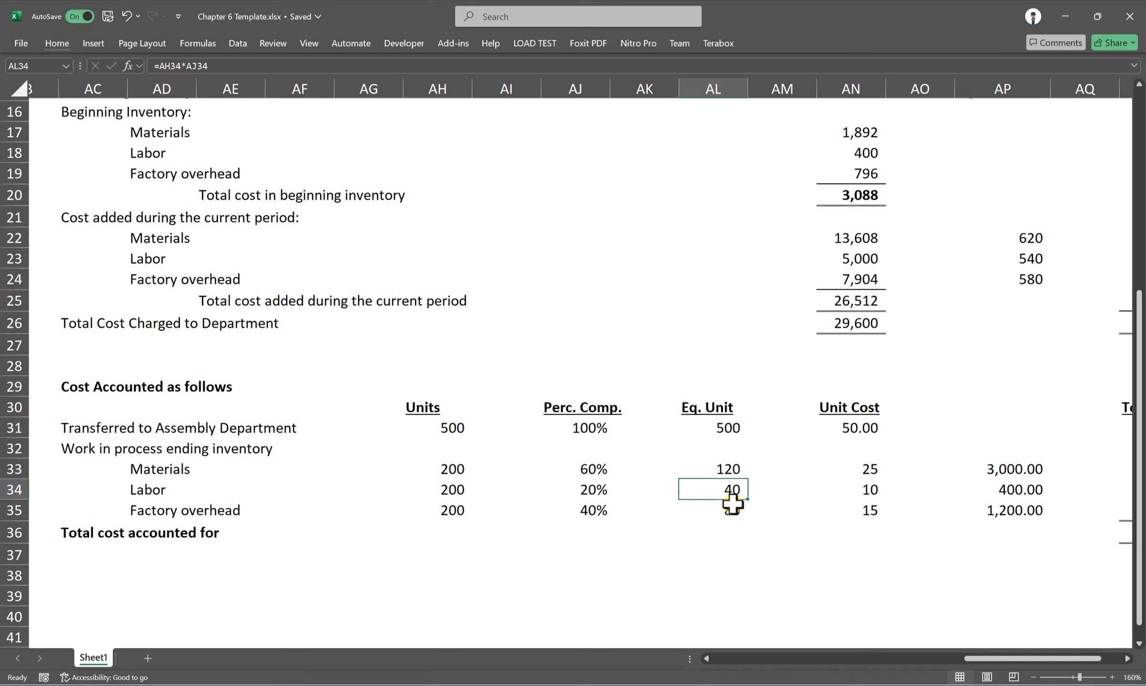
left_click(451, 514)
left_click(591, 510)
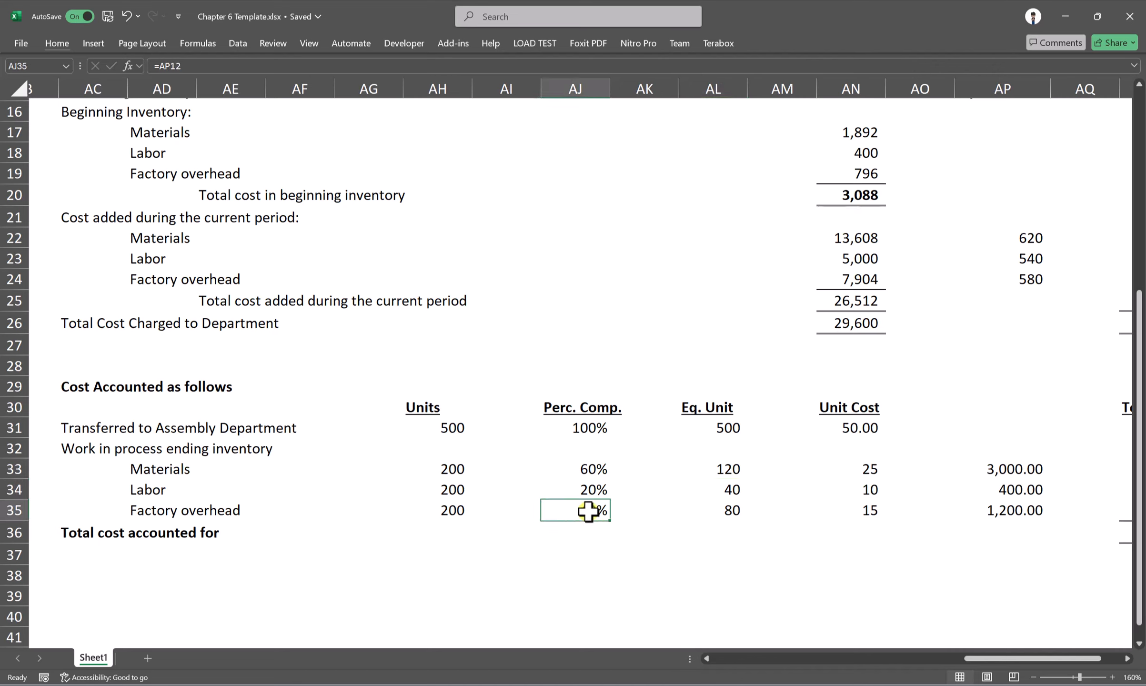
left_click(727, 513)
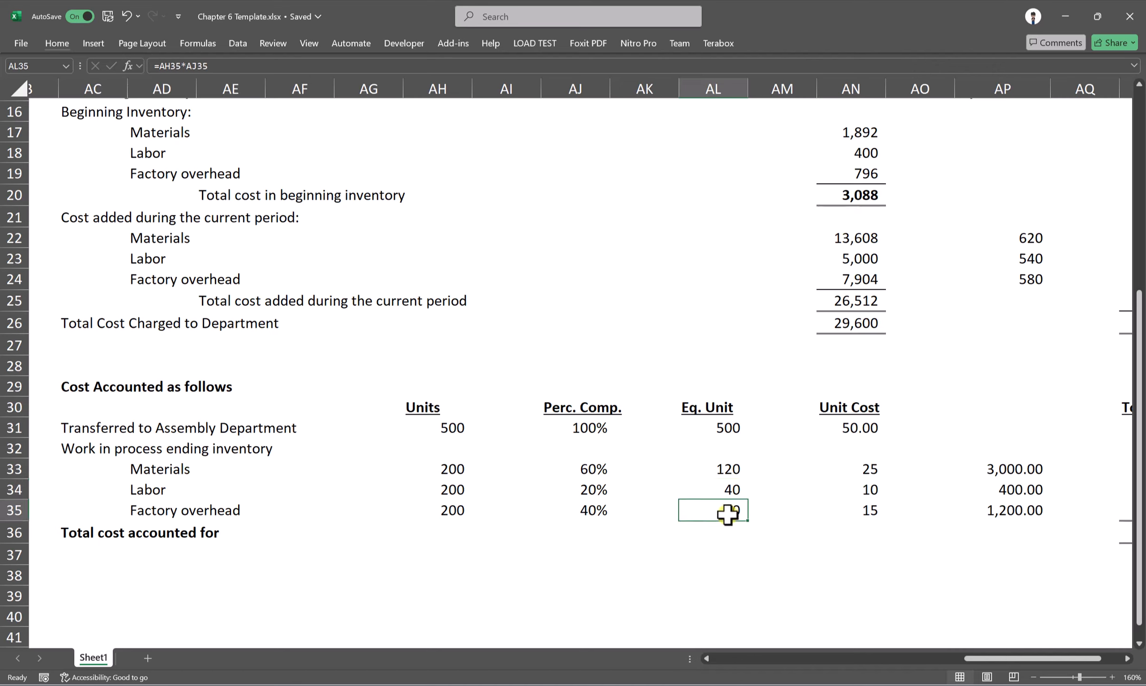
mouse_move(1023, 659)
left_mouse_down()
mouse_move(1037, 658)
mouse_move(1020, 658)
left_mouse_up()
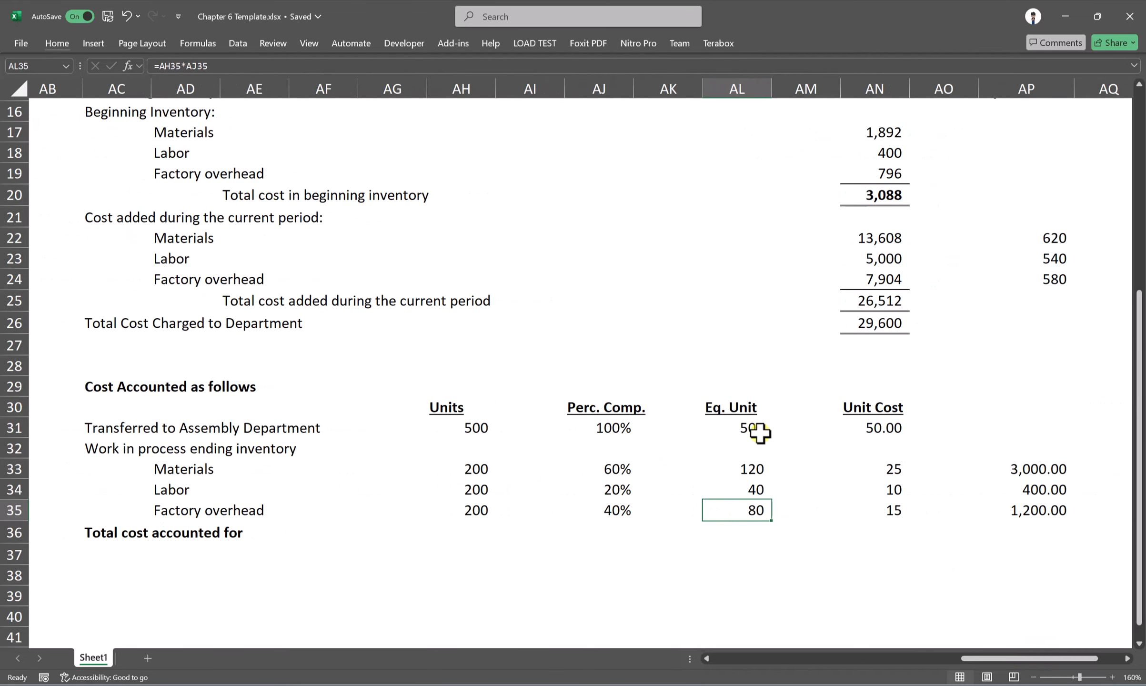
Trace the Materials unit cost in AN33 to the unit cost in AR22, reviewing the equivalent units in AL33.
left_click(751, 471)
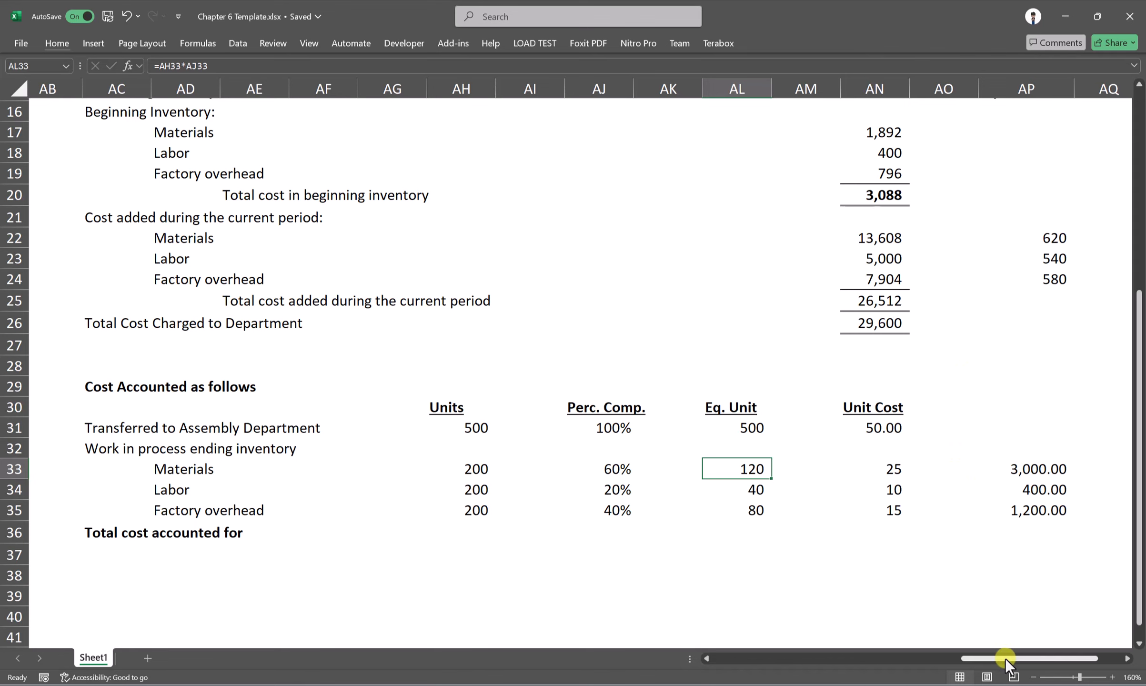
left_click_drag(1005, 659, 1030, 662)
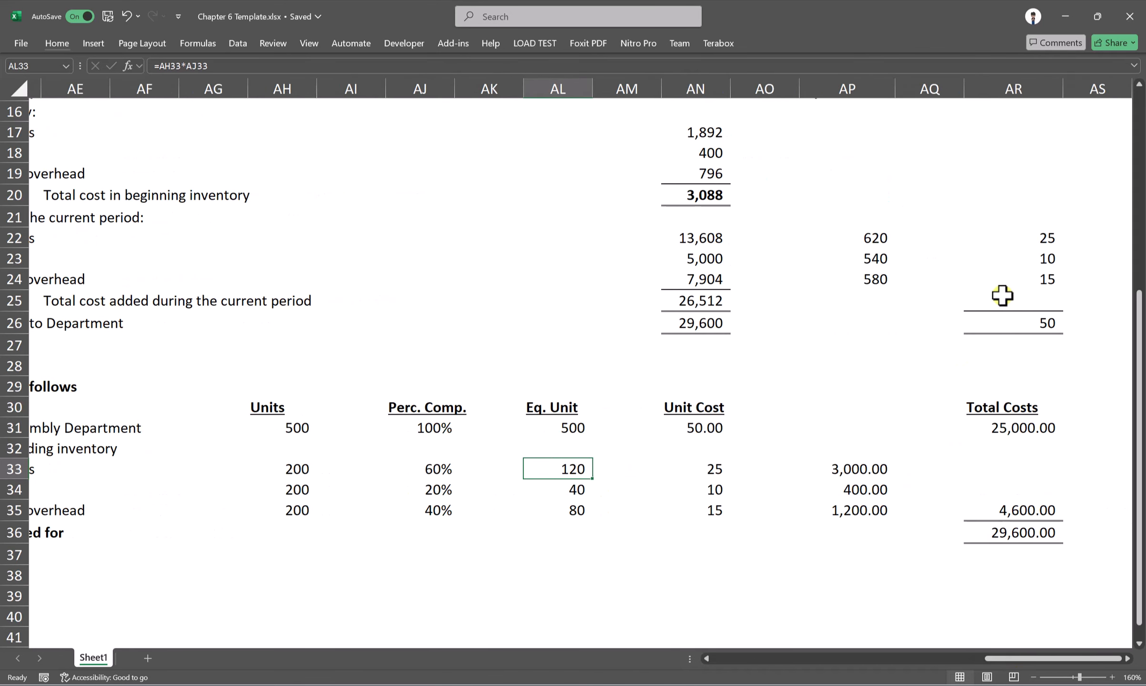
left_click(1051, 238)
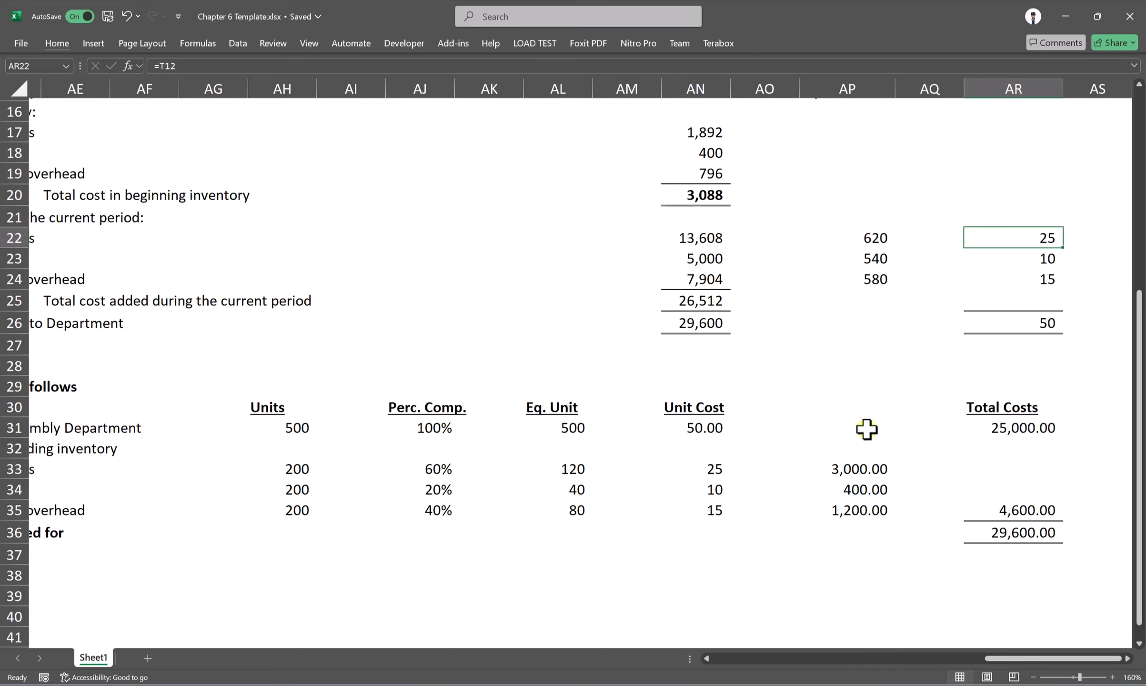
left_click(569, 468)
left_click(716, 471)
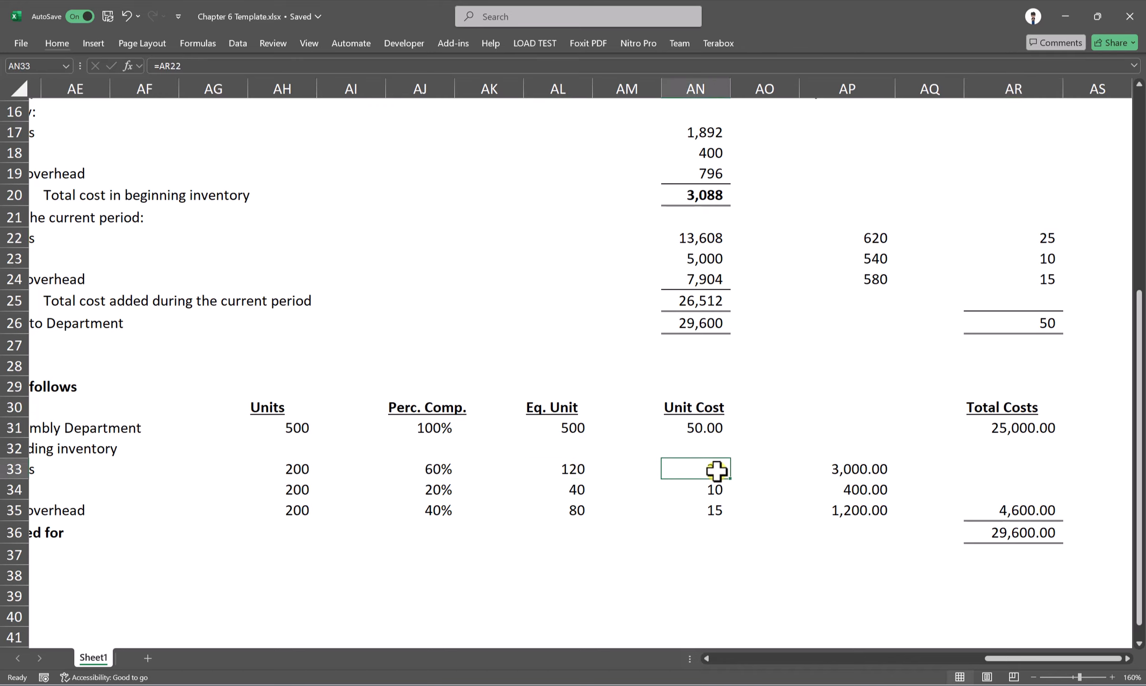
Trace the Labor and Factory overhead unit costs in AN34 and AN35 to AR23 and AR24.
left_click_drag(995, 658, 988, 660)
left_click(745, 486)
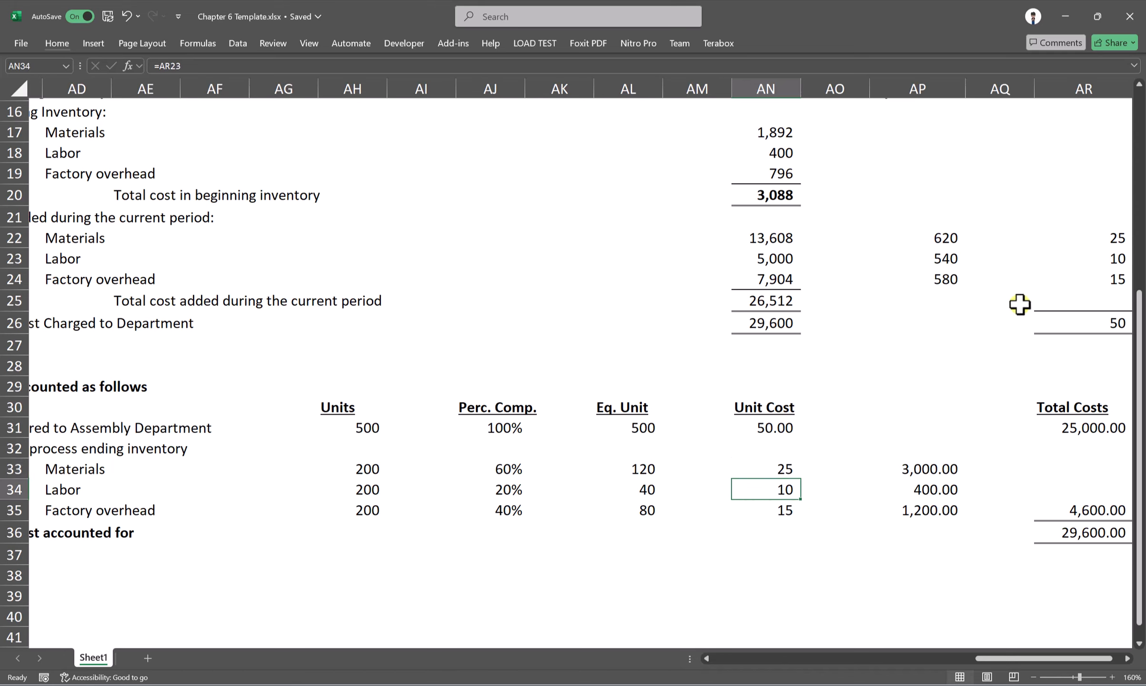
left_click(1101, 261)
double_click(781, 487)
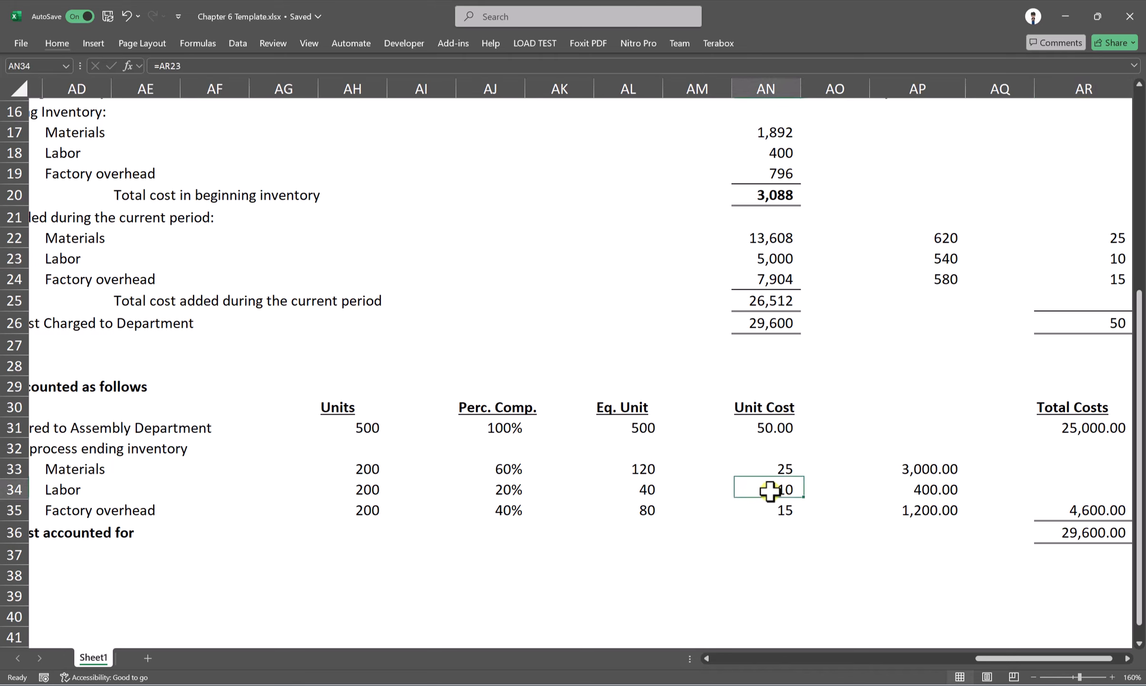
key("Return")
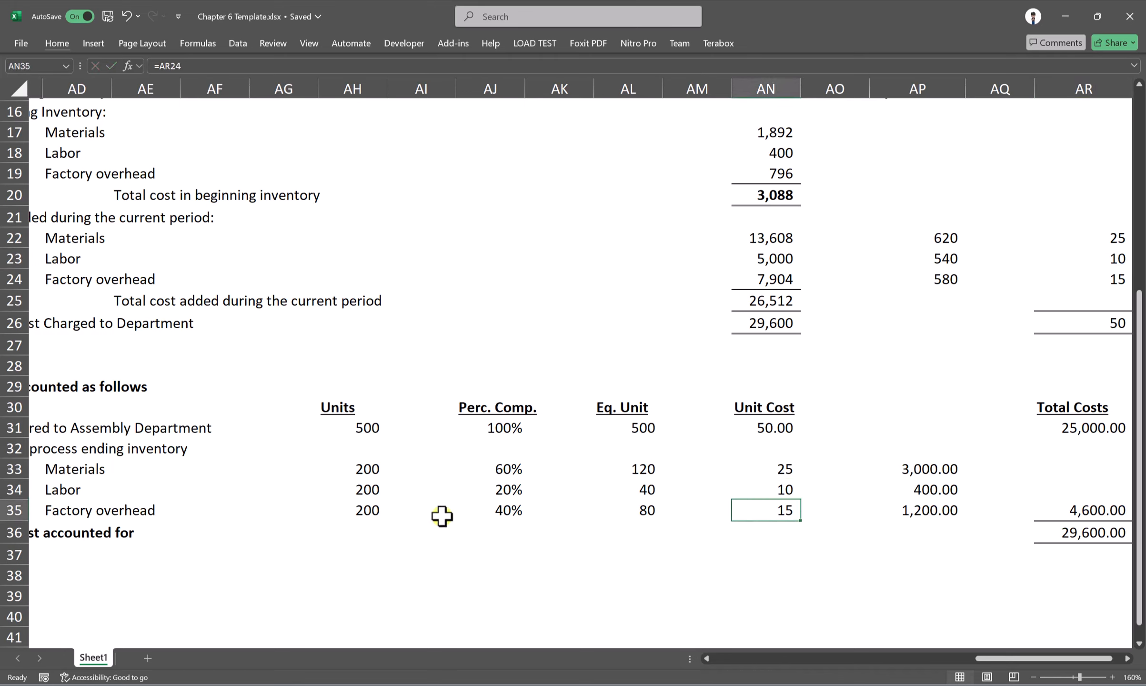
left_click(1110, 281)
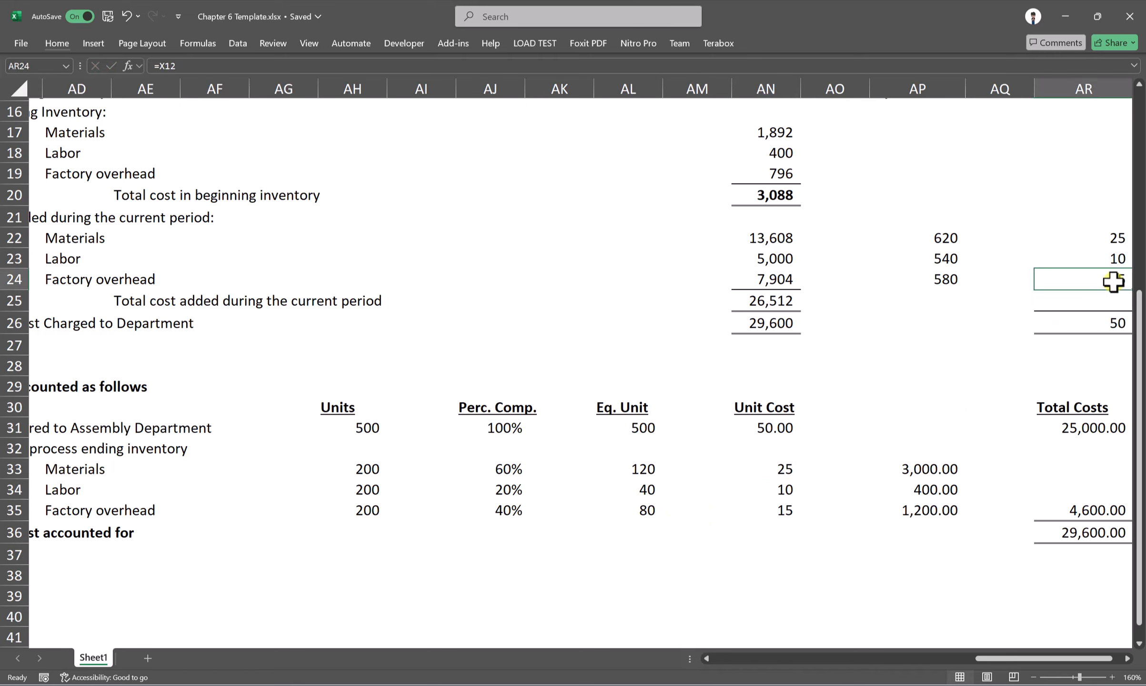
left_click(776, 514)
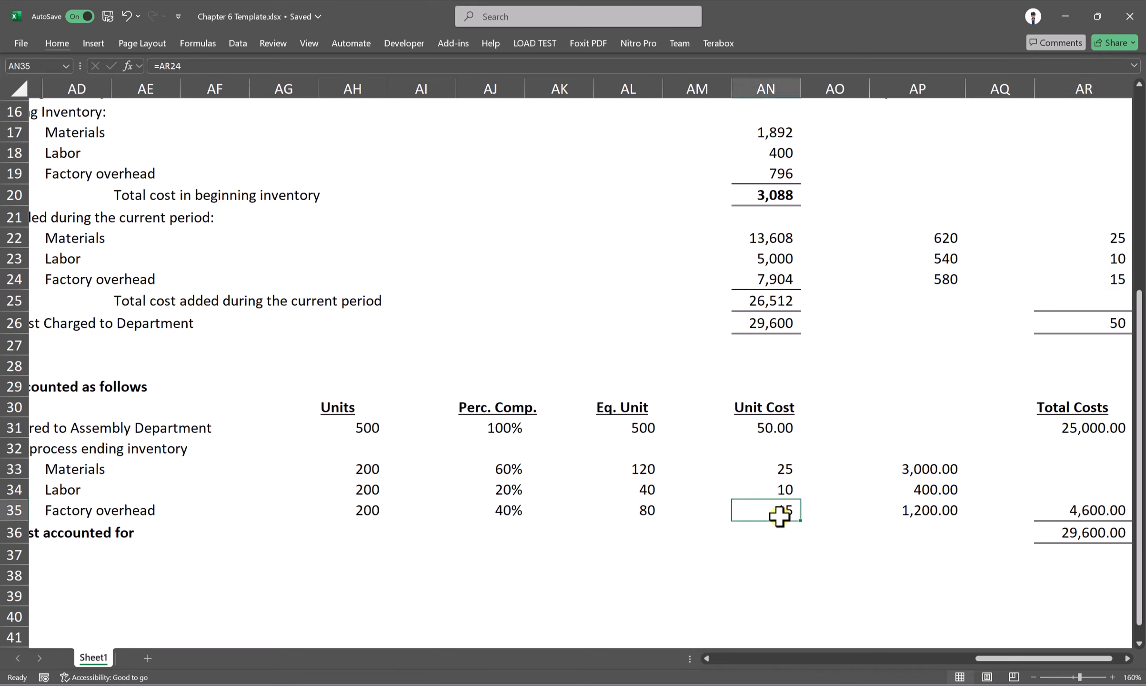
left_click(629, 509)
Review the extended ending inventory costs in AP33:AP35 and their SUM formula in AR35.
left_click_drag(917, 472, 920, 508)
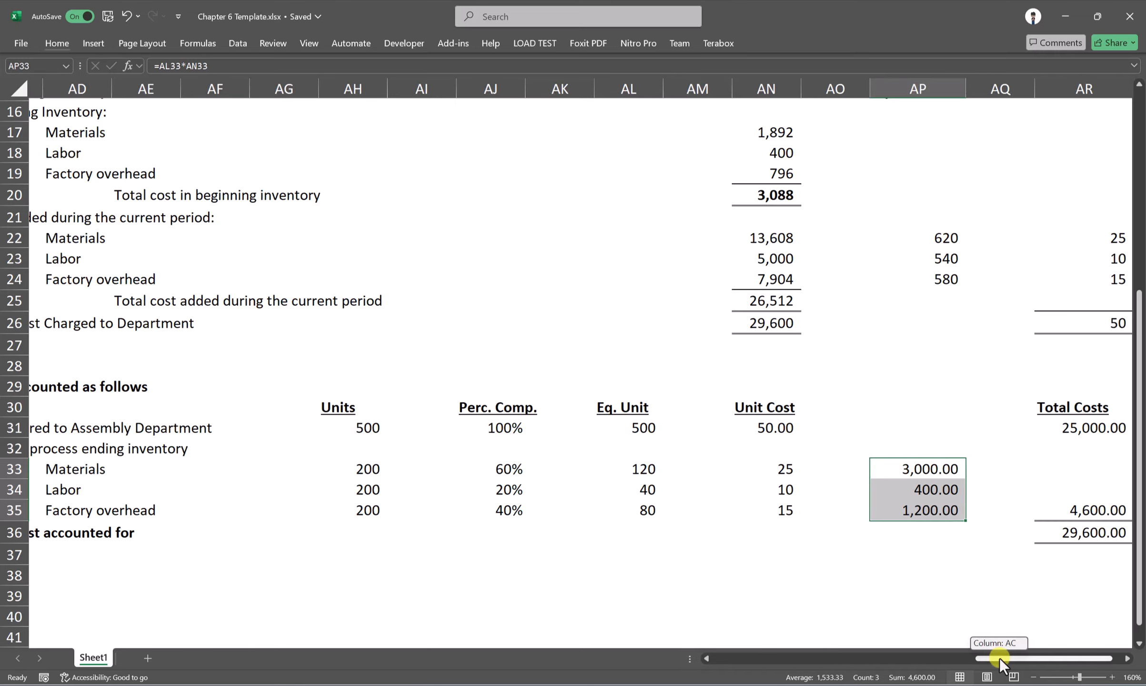
left_click_drag(1000, 658, 1036, 661)
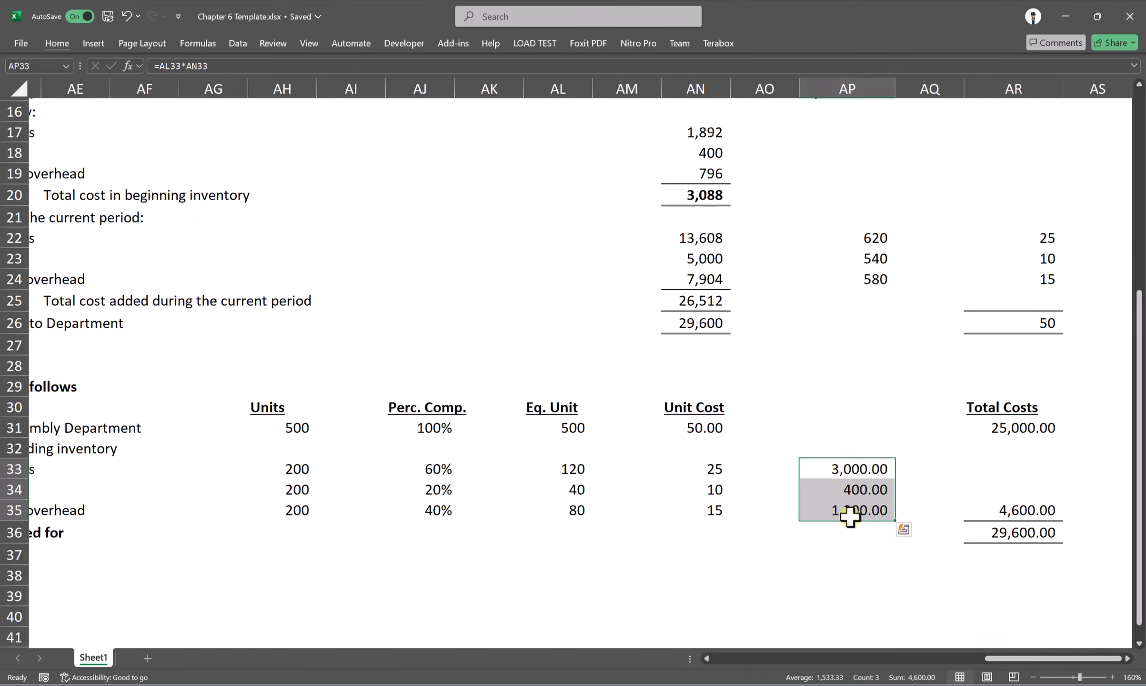
left_click(1009, 512)
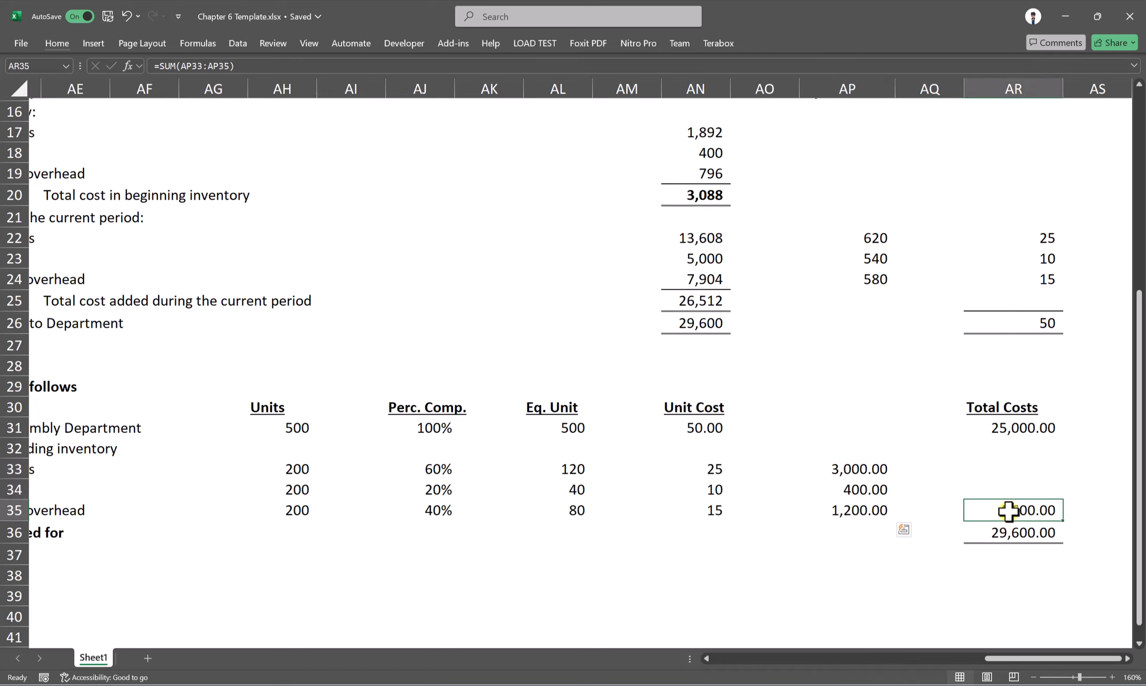